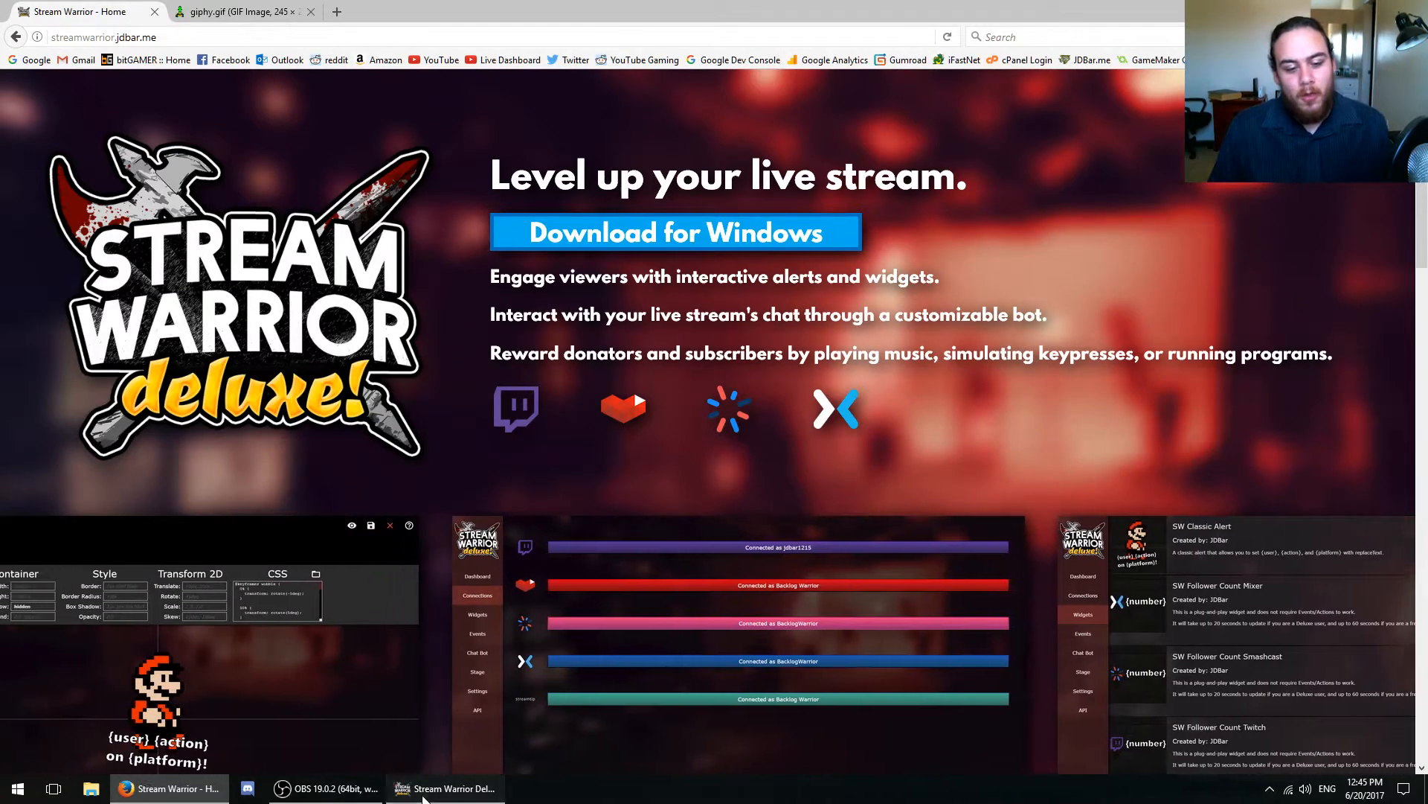
# - Switch to Stream Warrior Deluxe and connect its YouTube service, authorizing access with the streaming channel's Google account
pyautogui.click(445, 788)
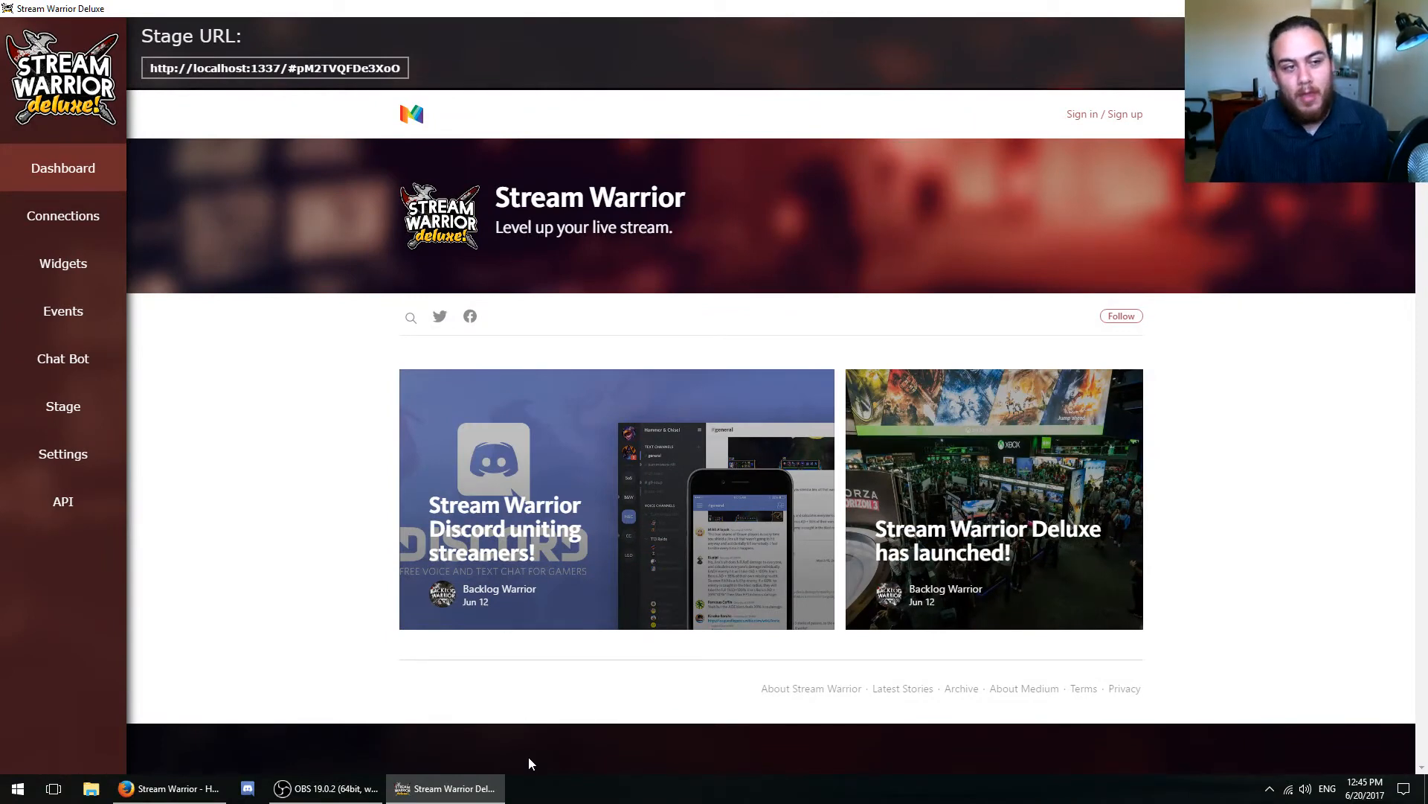
pyautogui.click(84, 216)
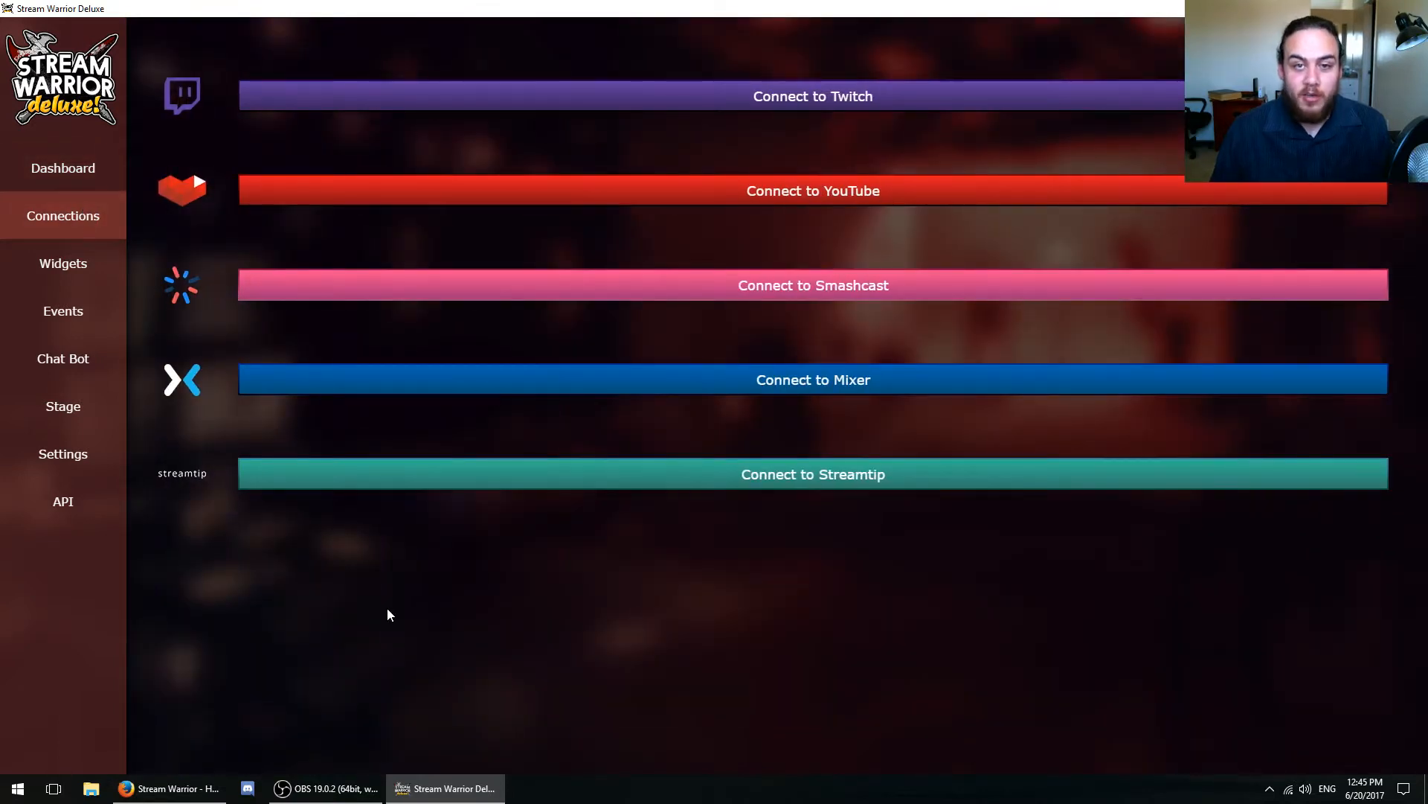
pyautogui.click(746, 198)
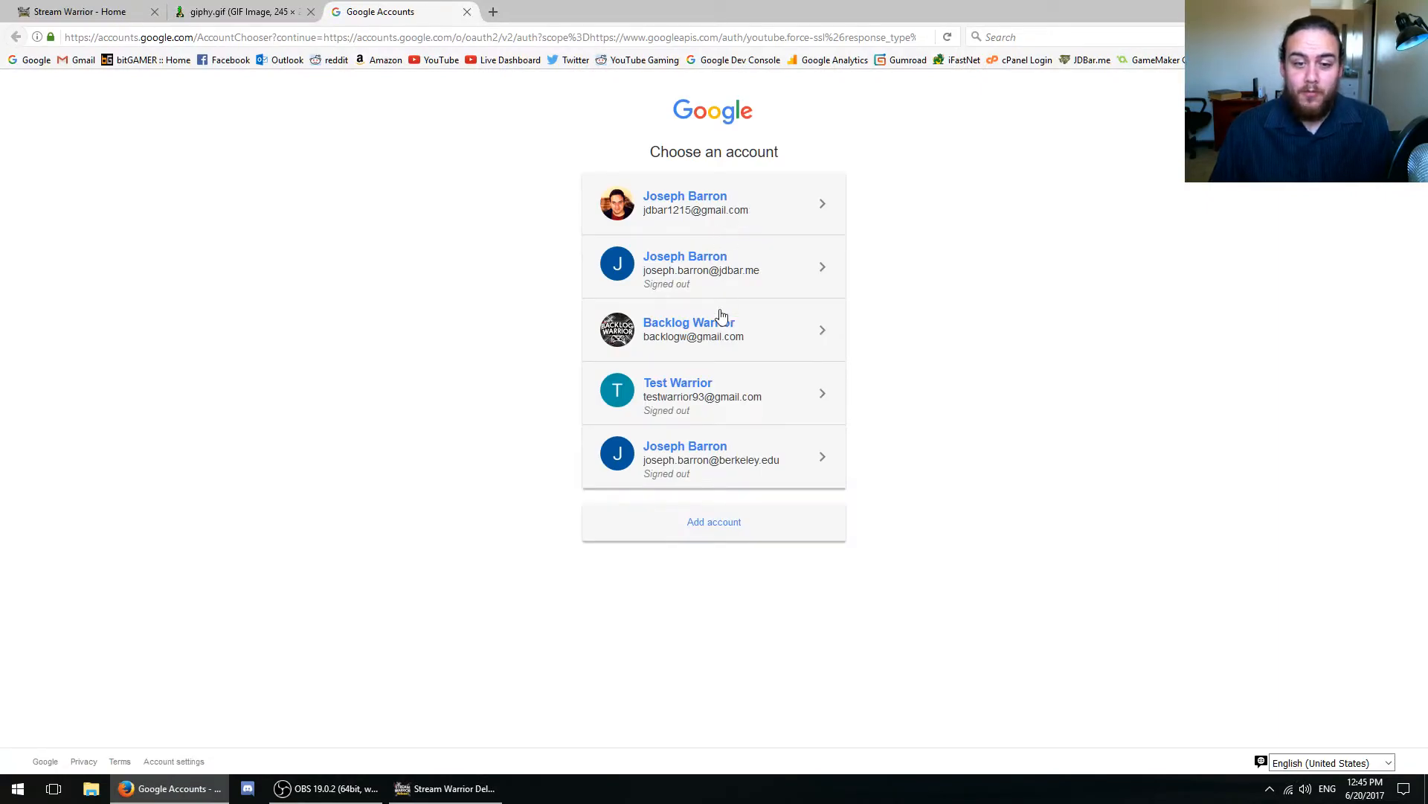
pyautogui.click(736, 336)
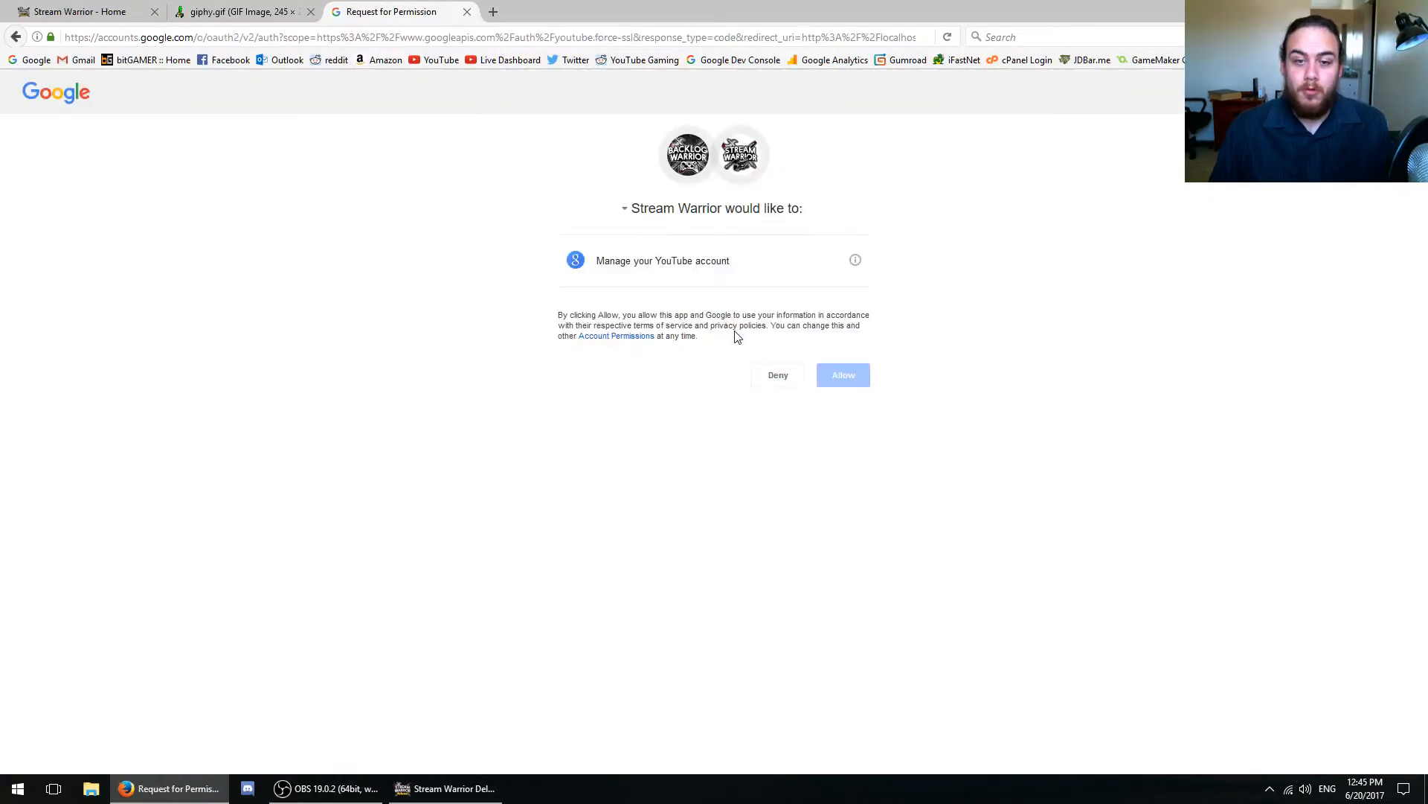
pyautogui.click(847, 374)
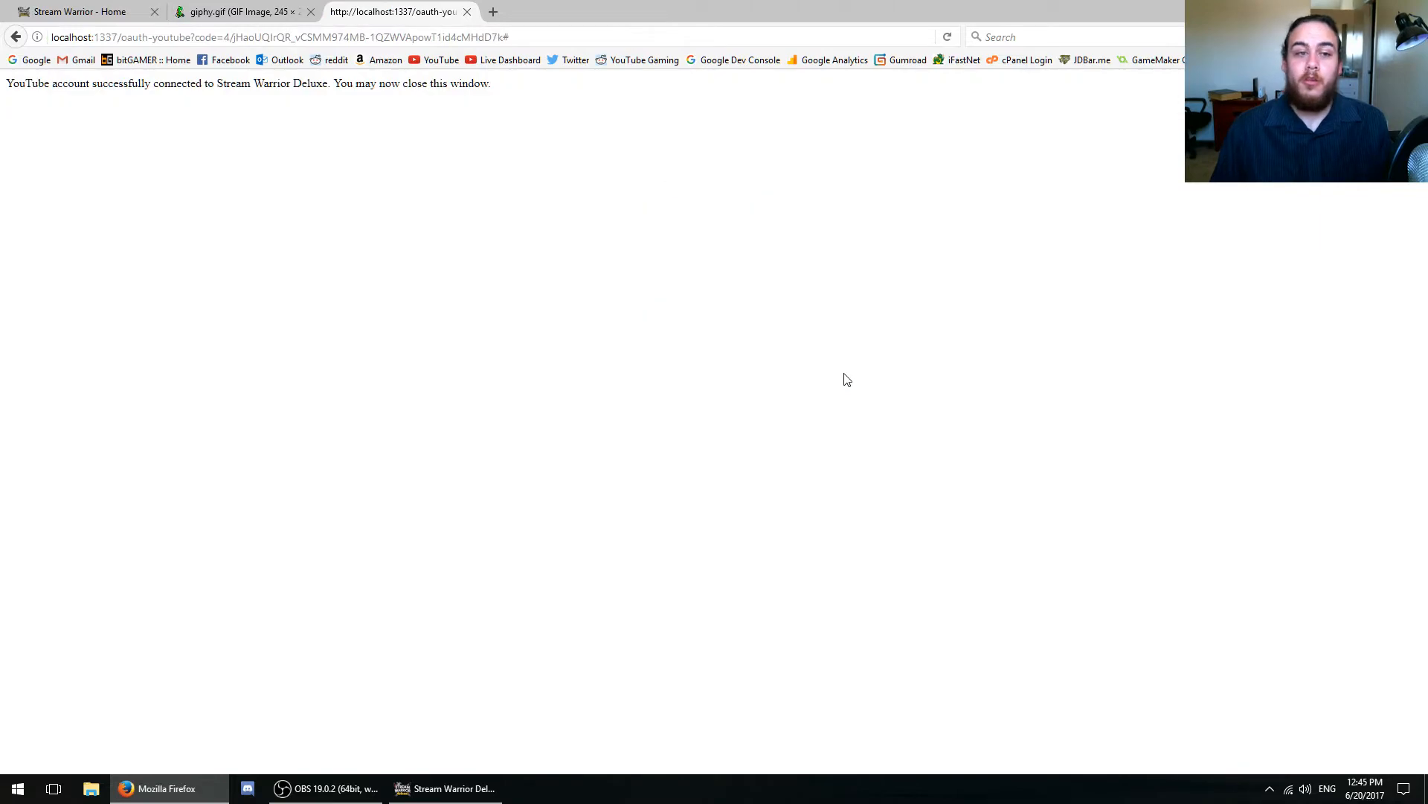
pyautogui.hotkey('ctrl', 'w')
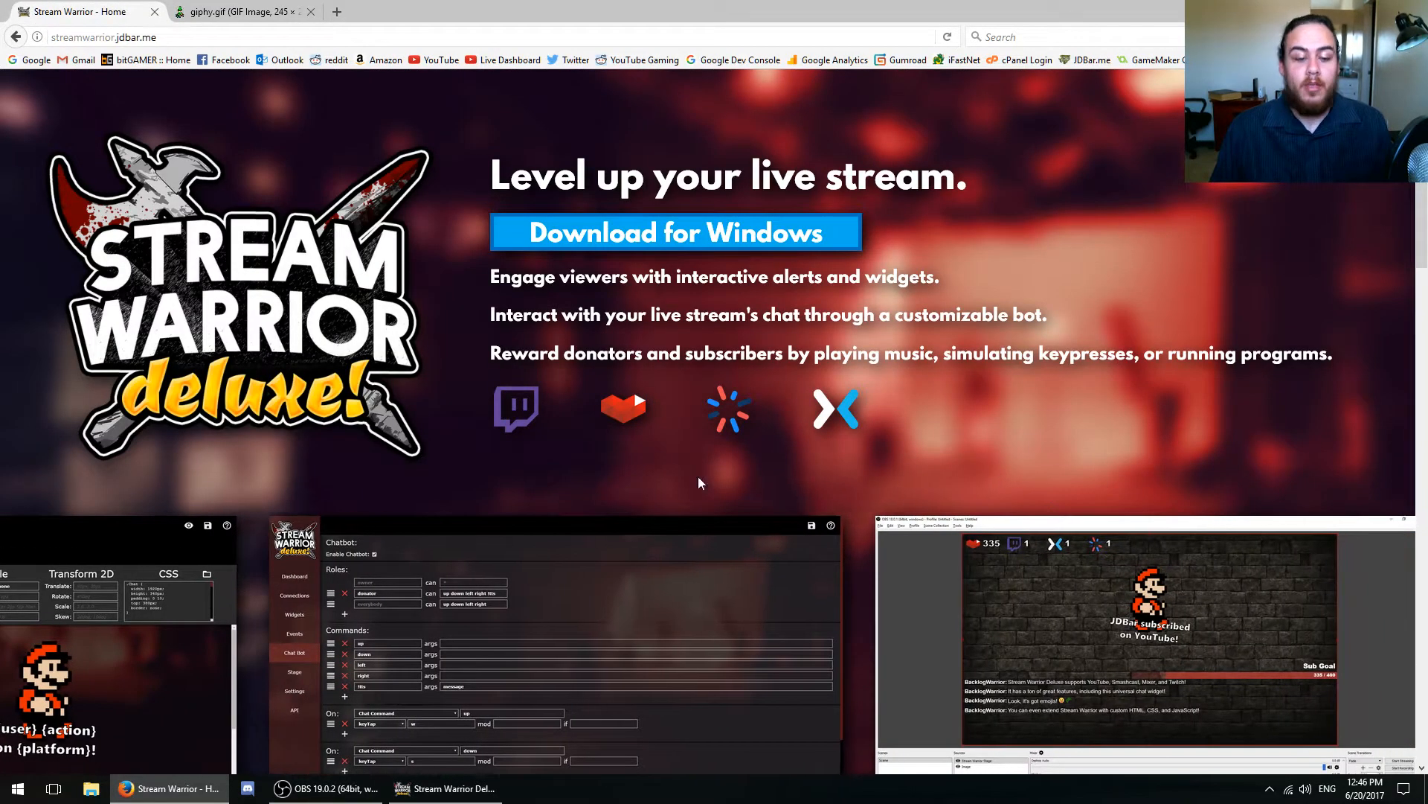
pyautogui.click(448, 800)
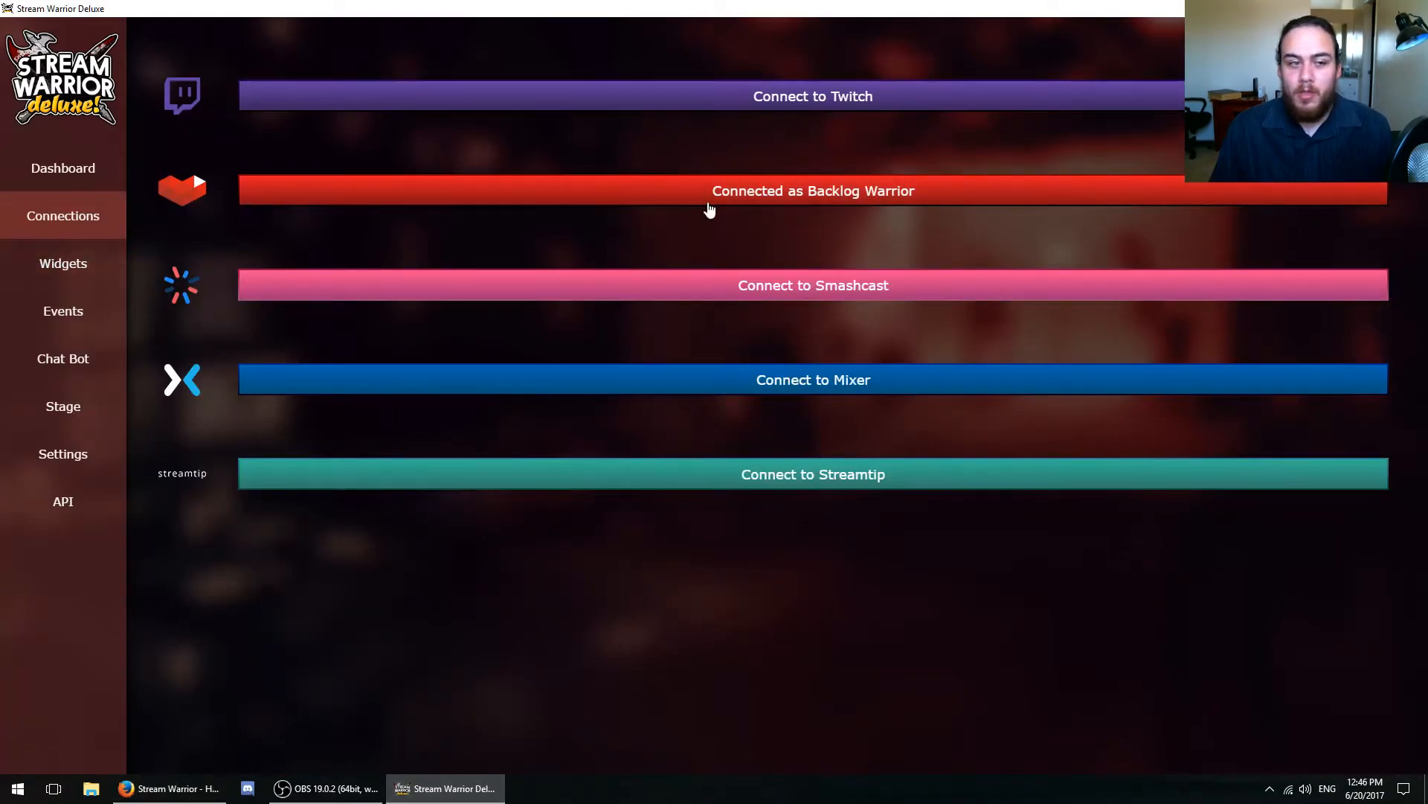
# - Create a new widget with filename sub-alert and title Subscriber Alert, entering the author's name and keeping the default description
pyautogui.click(81, 271)
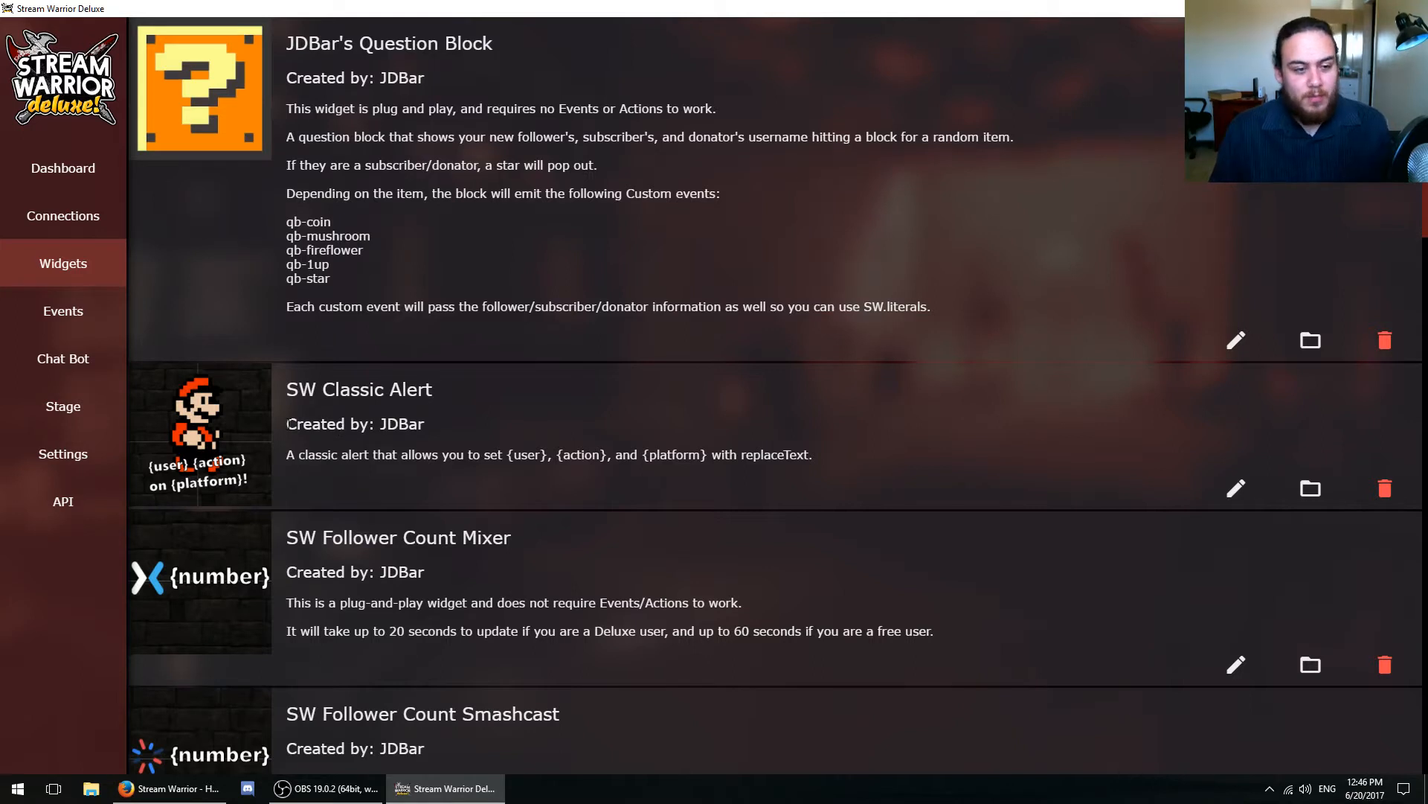
pyautogui.scroll(-3, 288, 424)
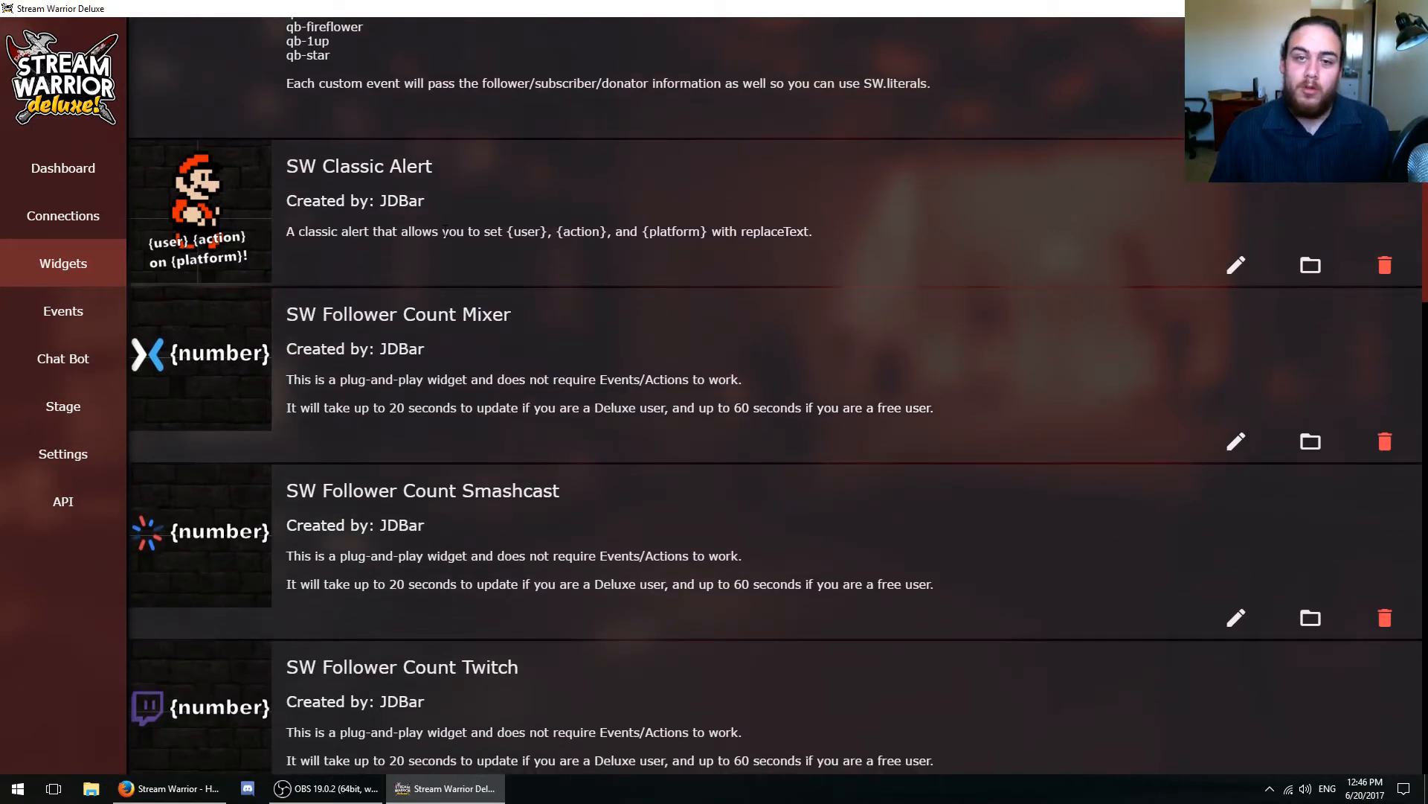
pyautogui.scroll(-20, 439, 223)
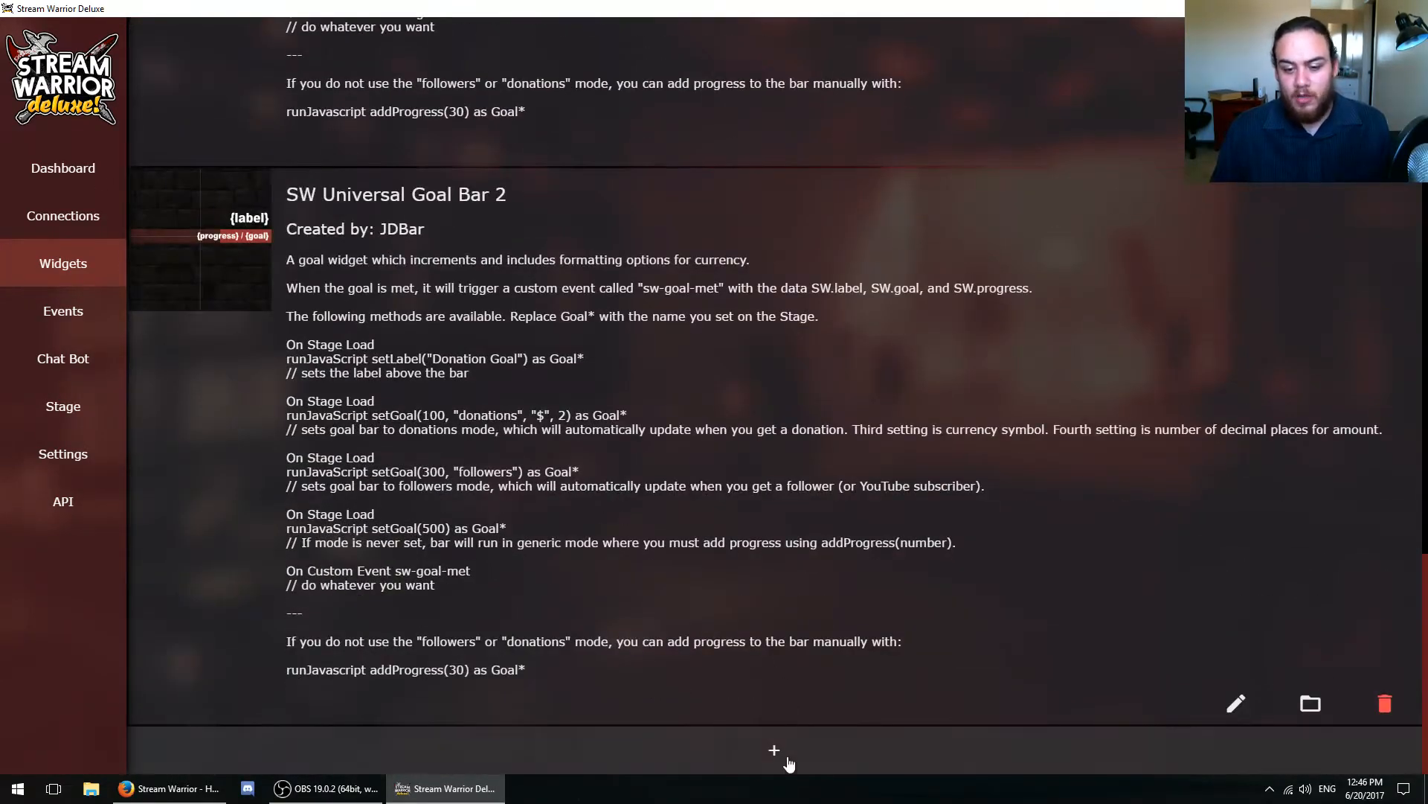
pyautogui.click(788, 764)
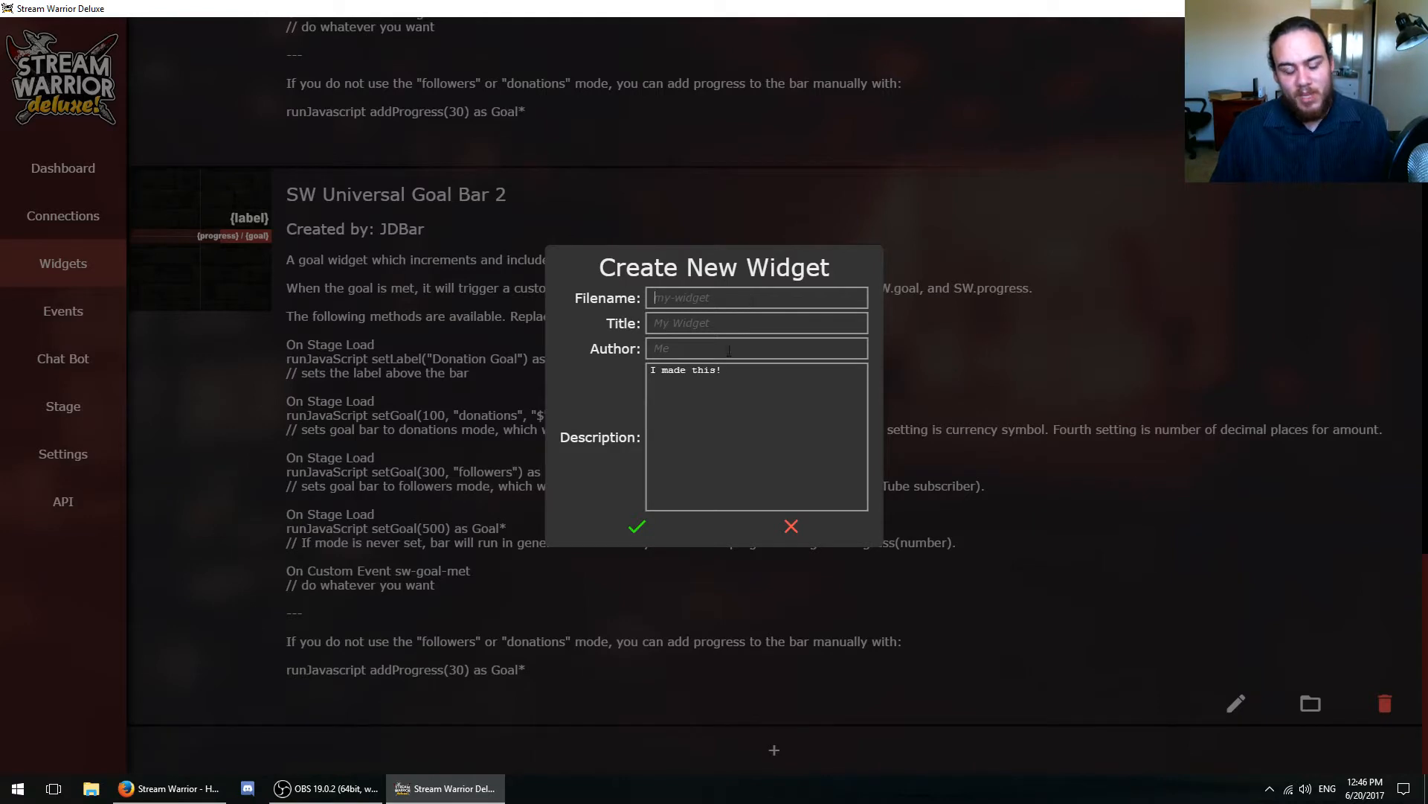
pyautogui.write('sub-alert')
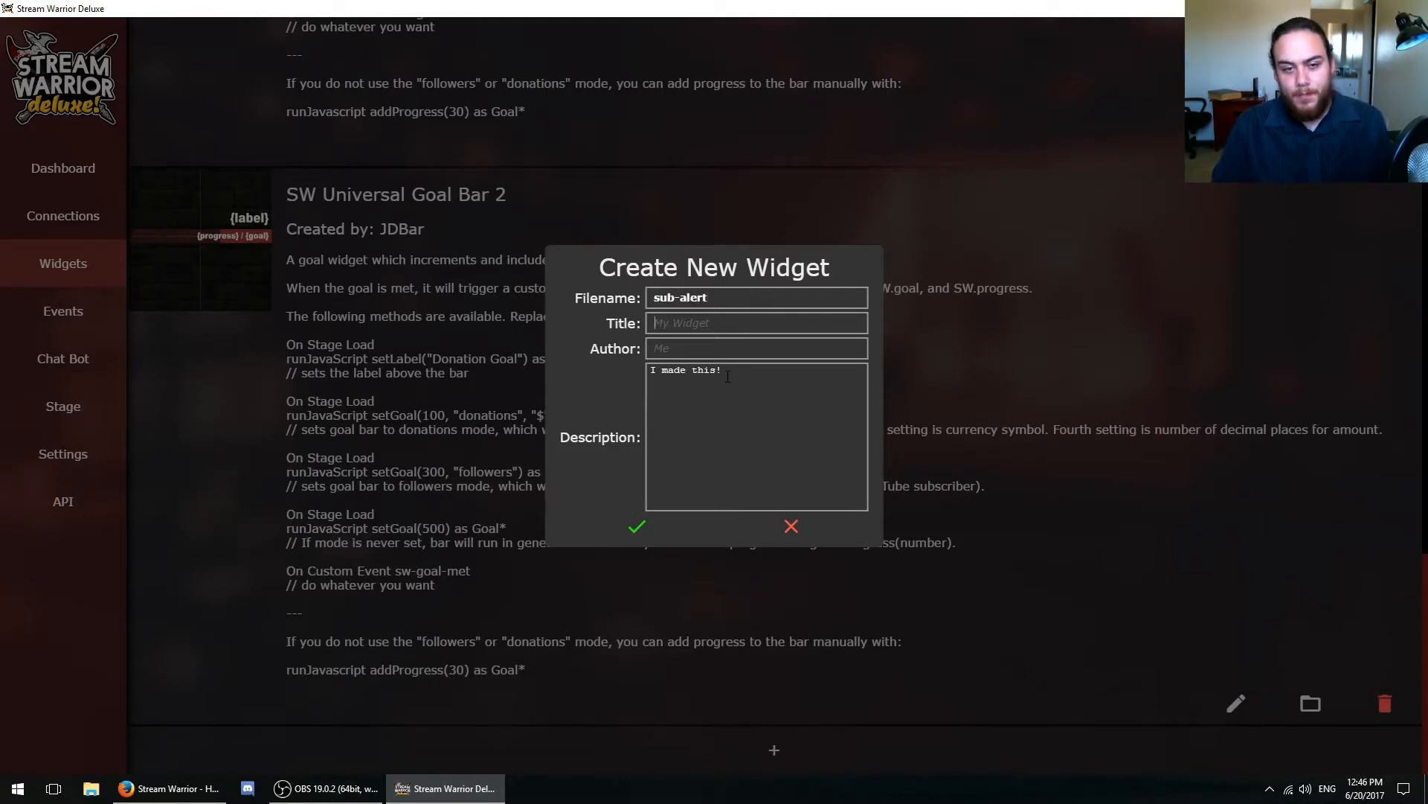
pyautogui.write('Subsc')
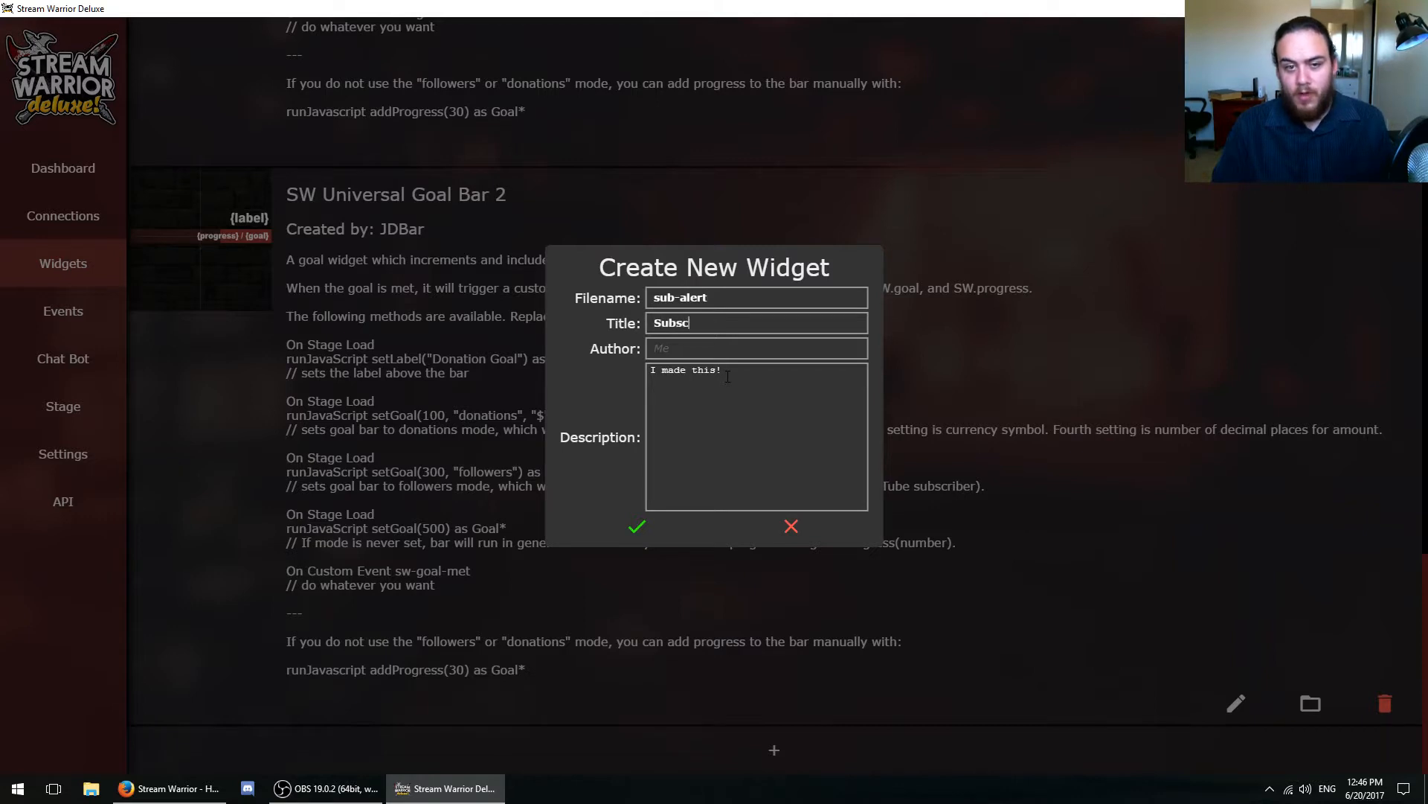
pyautogui.write('riber Alert')
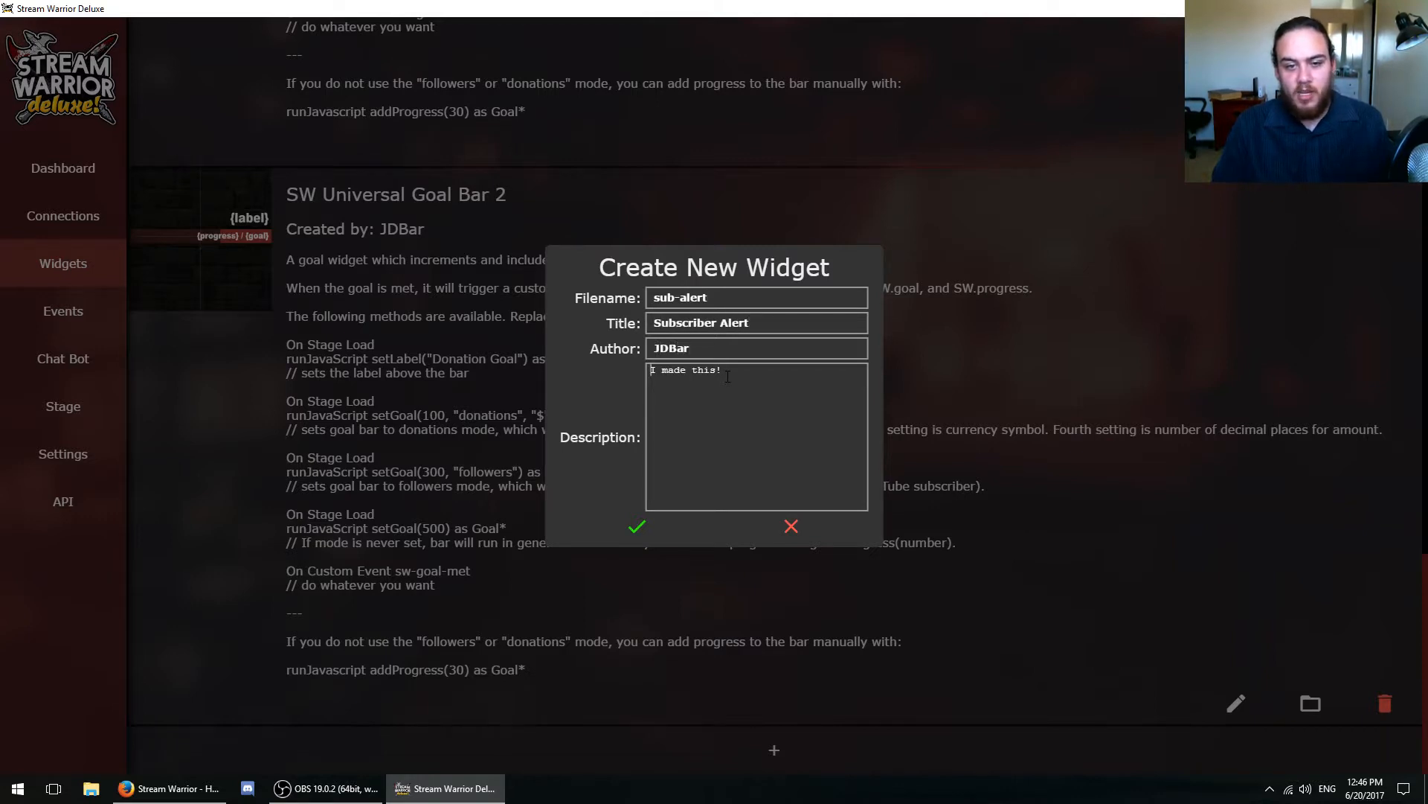
pyautogui.click(636, 526)
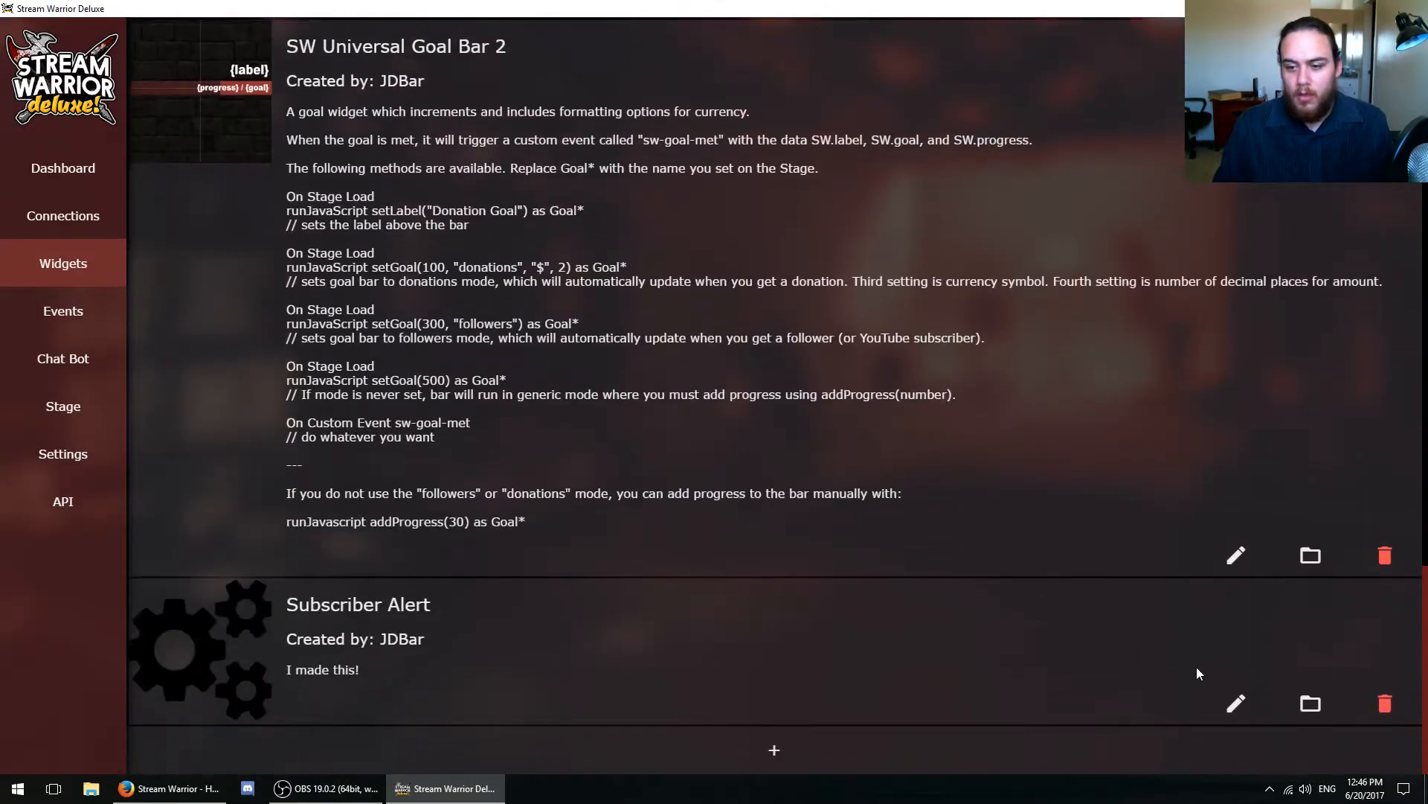
# - Open the Subscriber Alert widget for editing and add an Img element named Image
pyautogui.click(1232, 704)
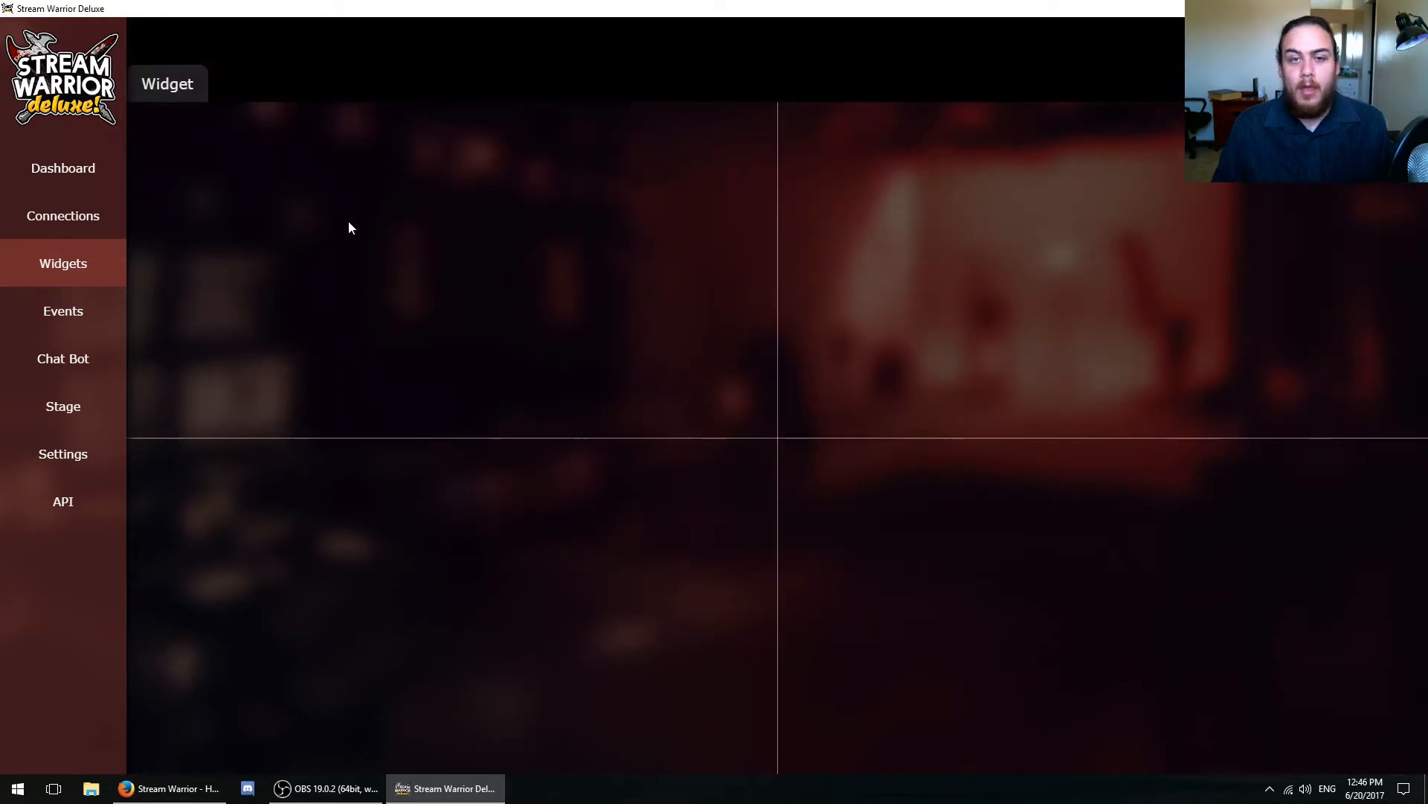
pyautogui.click(181, 89)
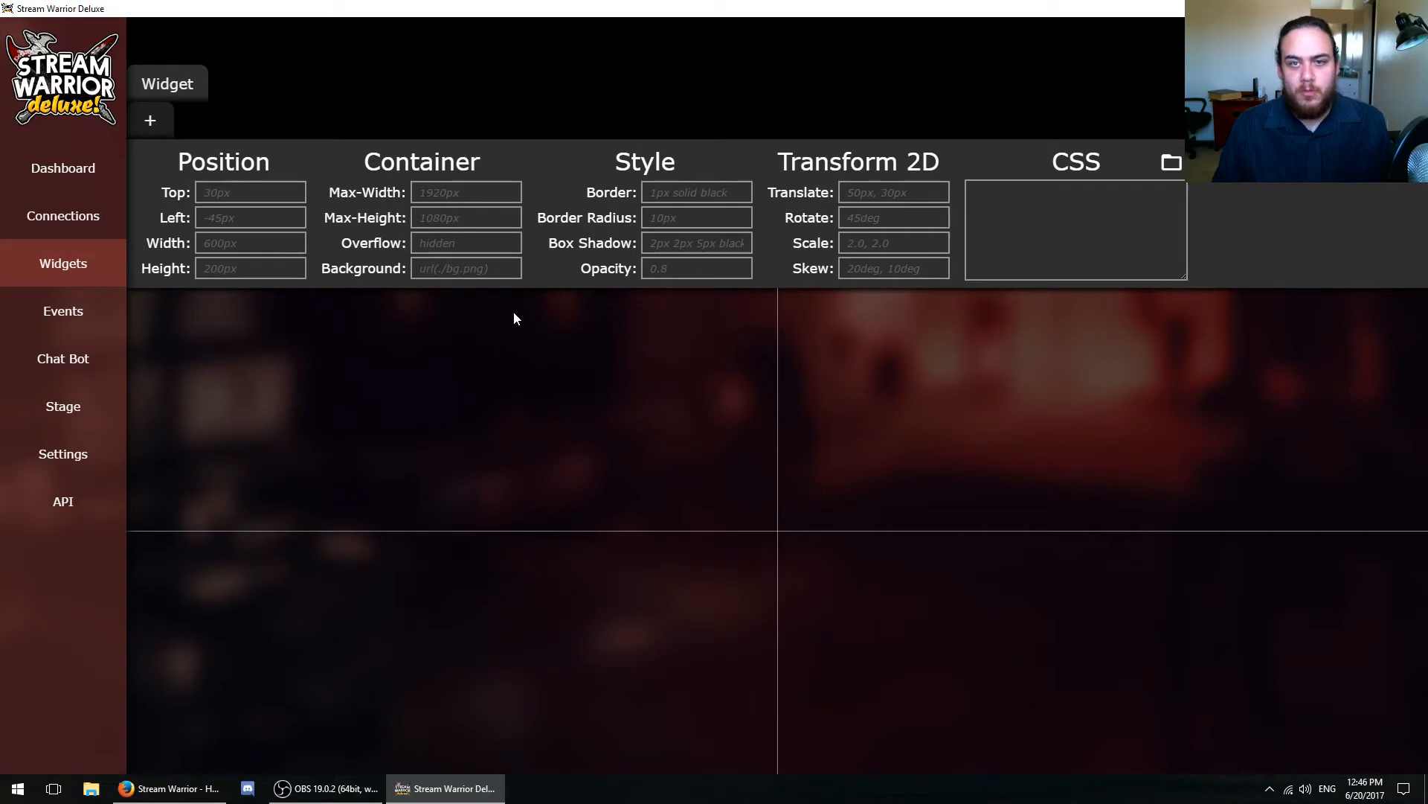
pyautogui.click(152, 121)
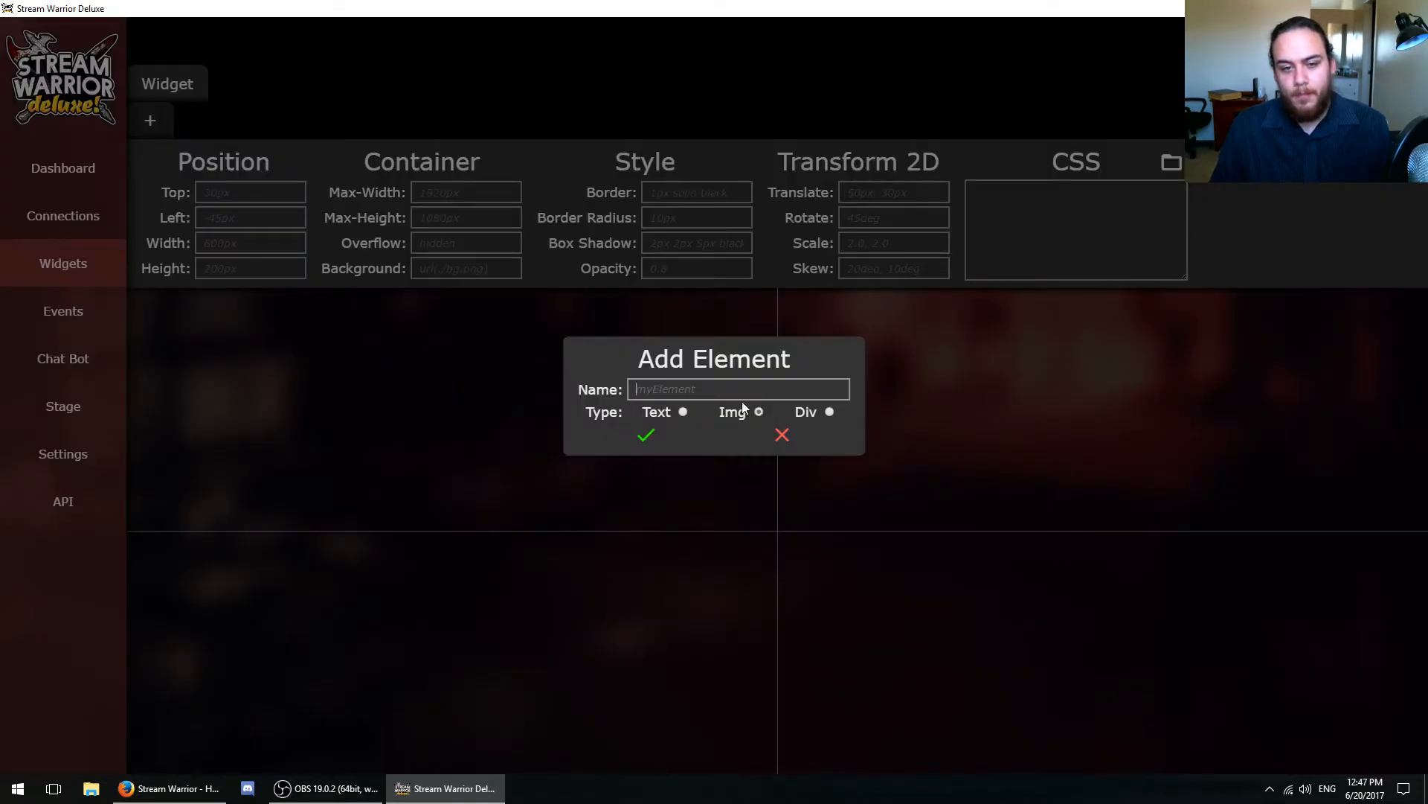
pyautogui.write('Image')
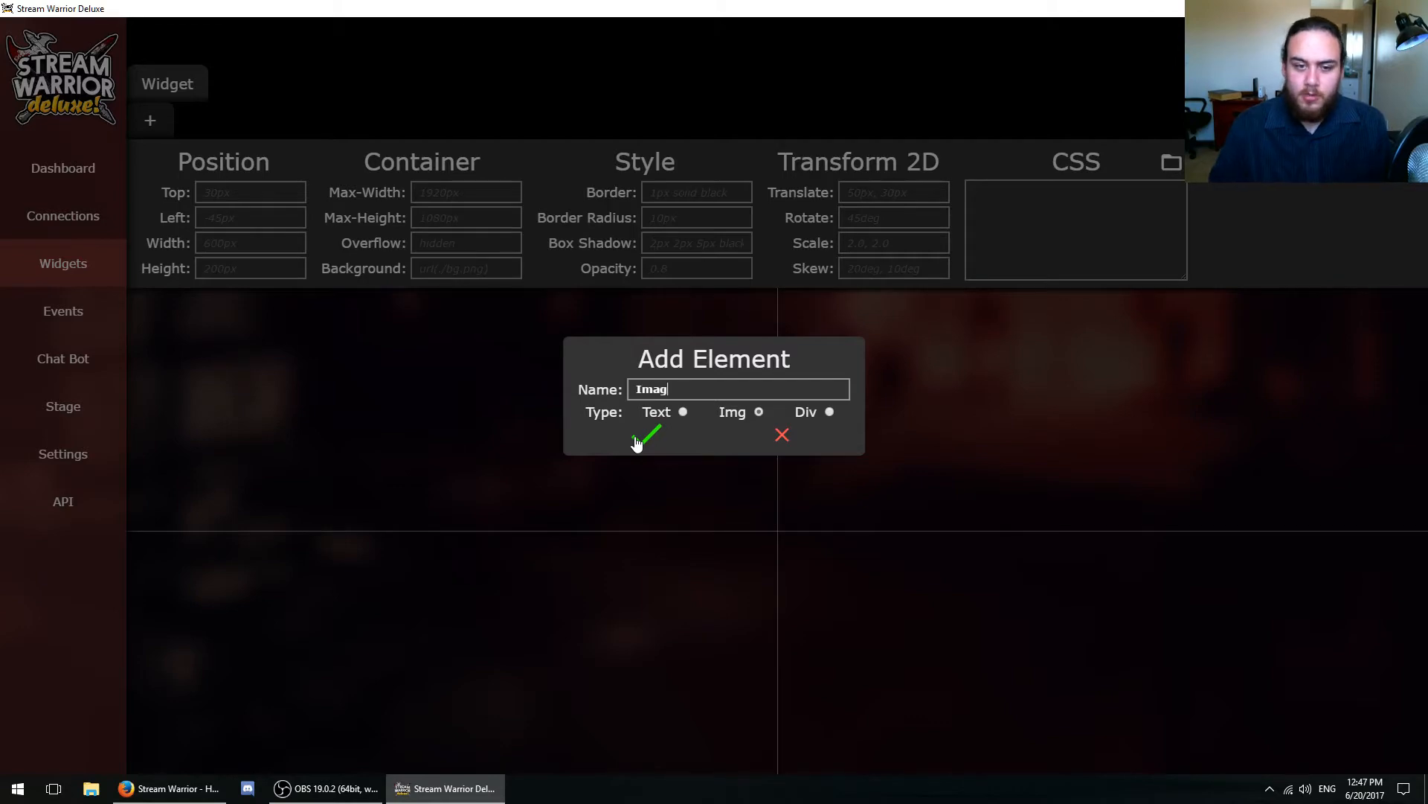
pyautogui.click(637, 439)
# - Copy the web address of giphy.gif from Firefox and set it as the Image element's source in Stream Warrior Deluxe
pyautogui.click(179, 130)
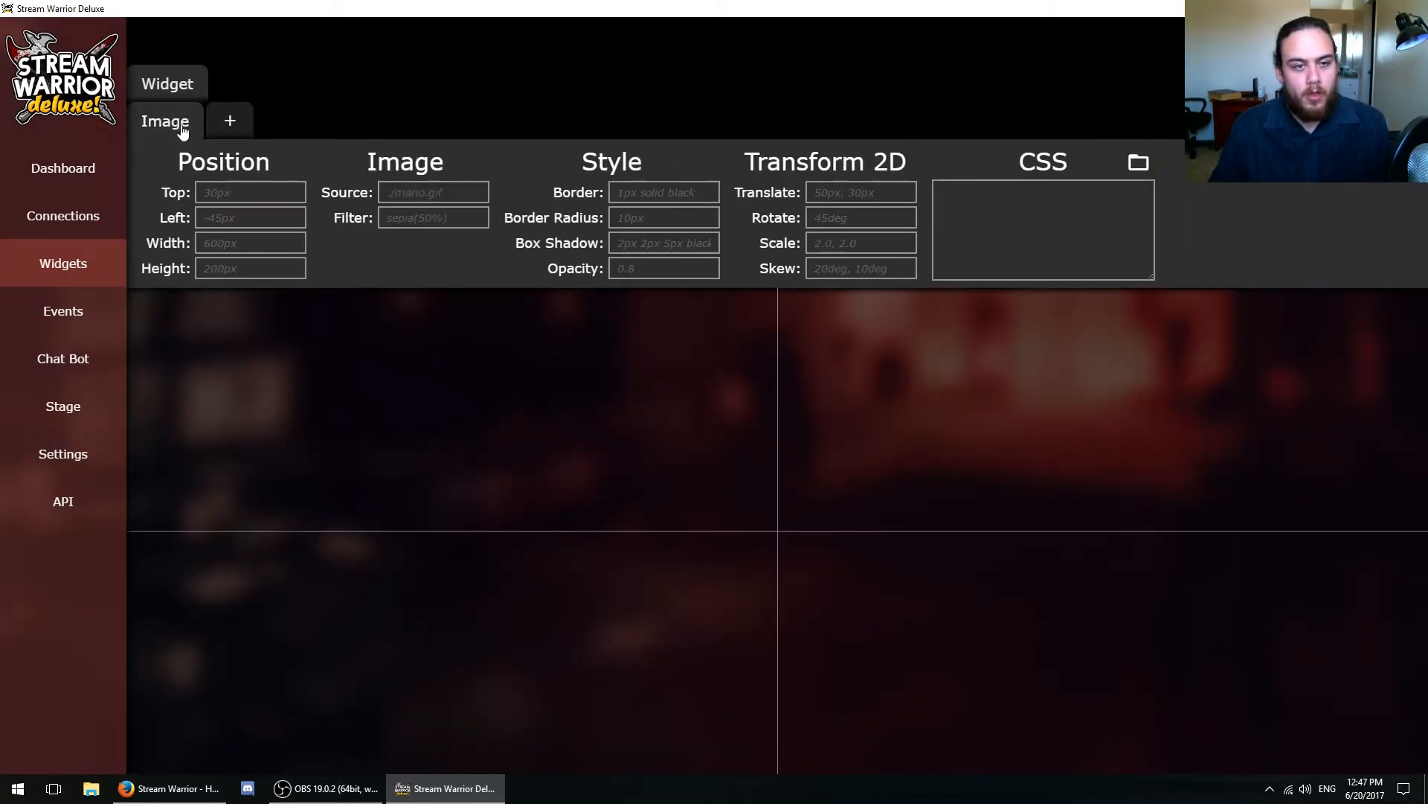
pyautogui.click(170, 787)
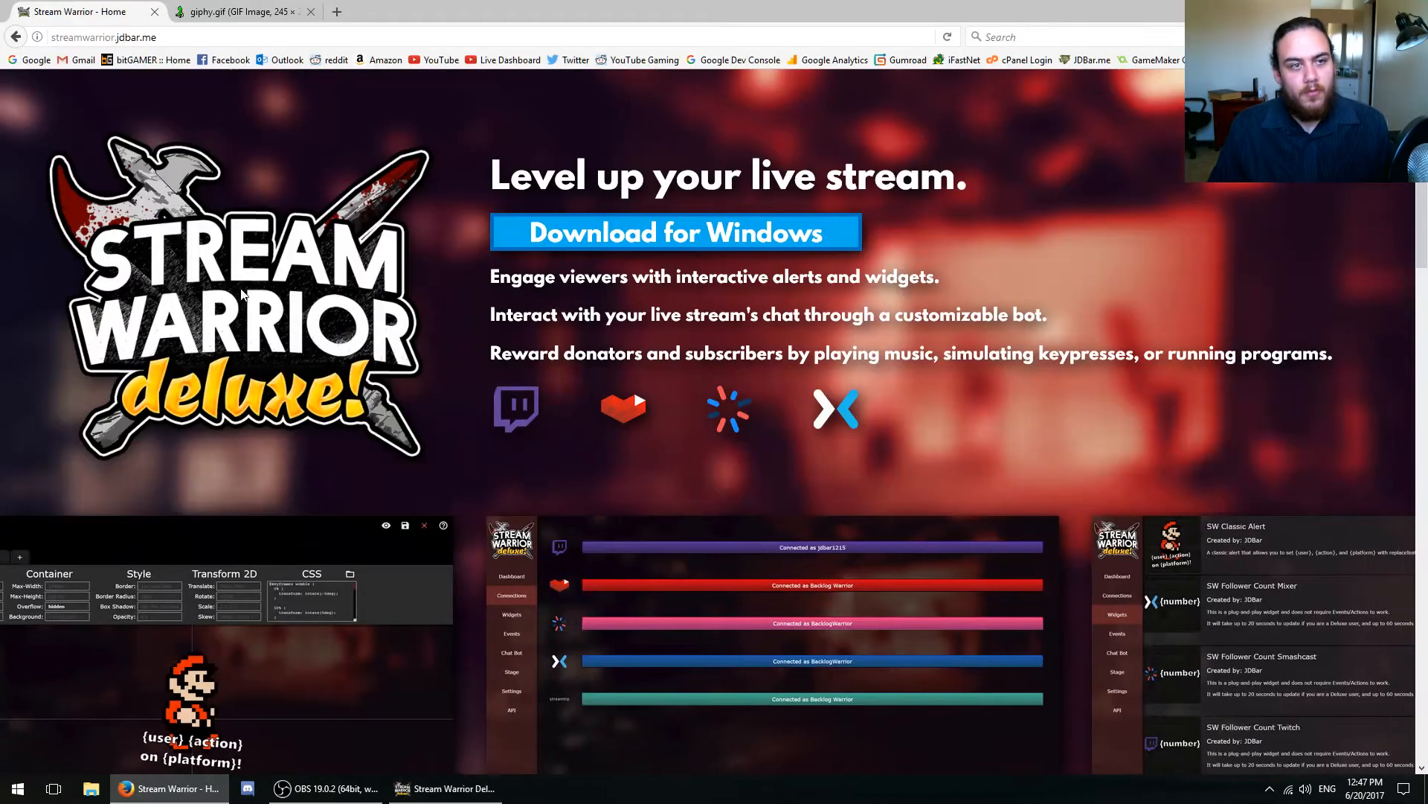
pyautogui.click(234, 13)
pyautogui.click(231, 36)
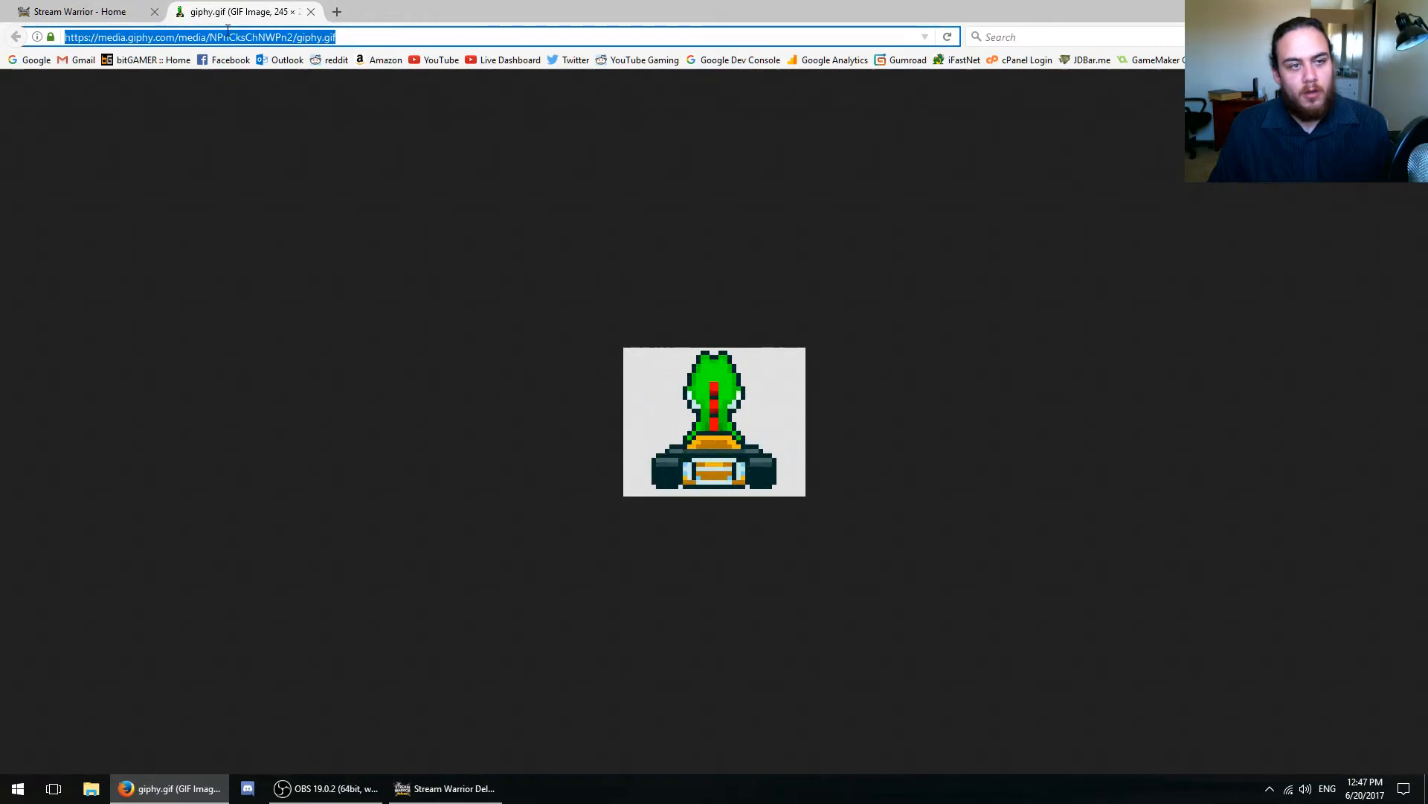
pyautogui.hotkey('alt', 'Tab')
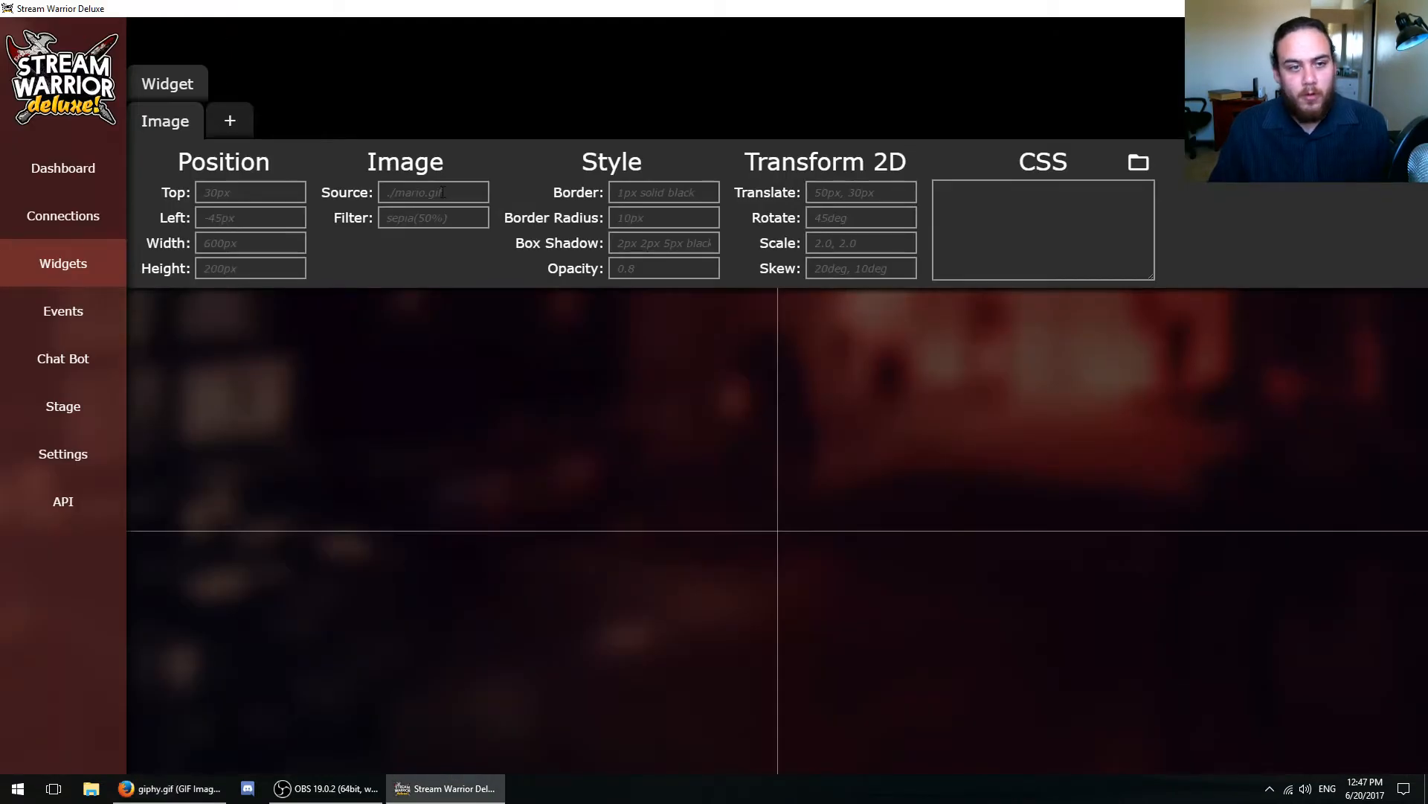
pyautogui.click(432, 192)
pyautogui.hotkey('ctrl', 'v')
pyautogui.click(432, 218)
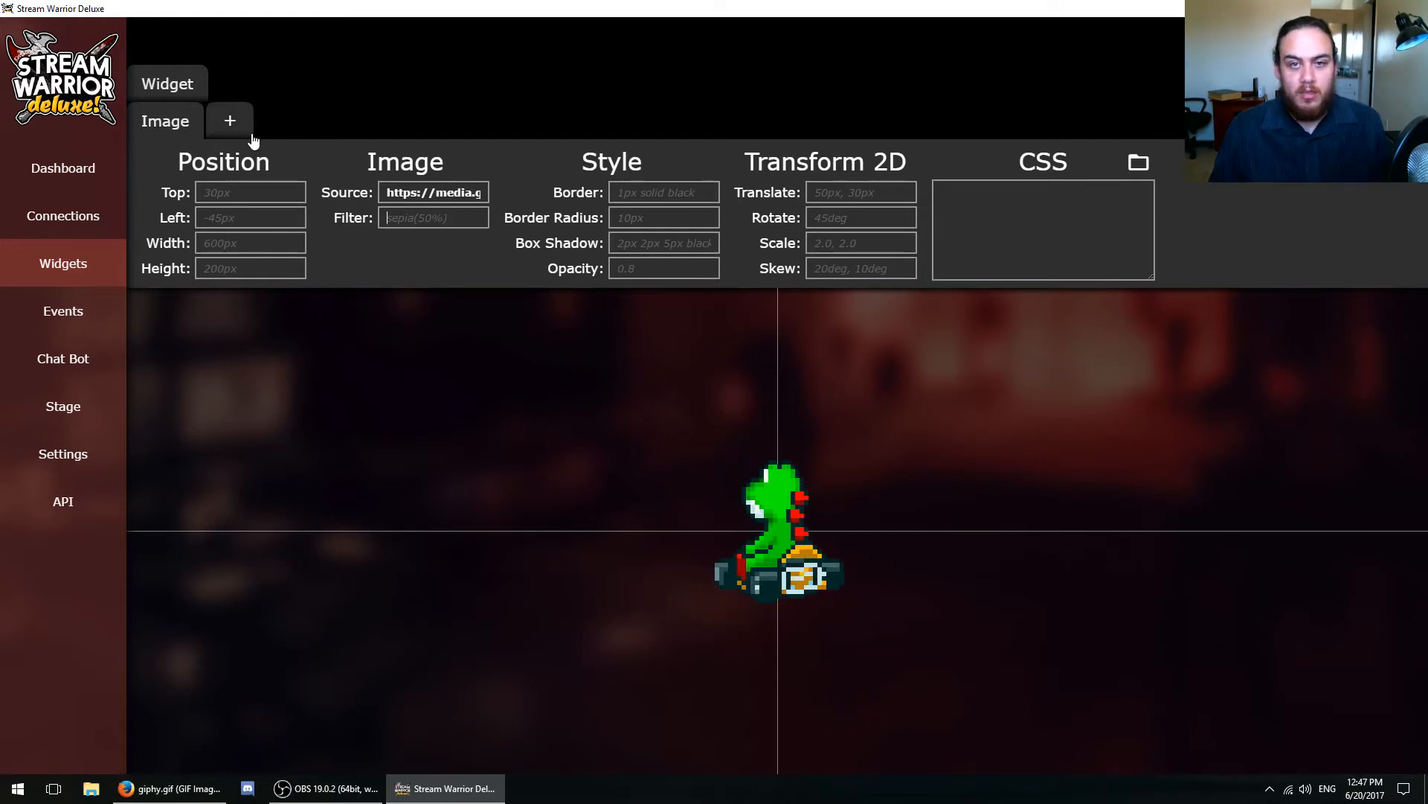
# - Try top positions of -100 and 100 for the Image element, and clear the value again
pyautogui.click(250, 192)
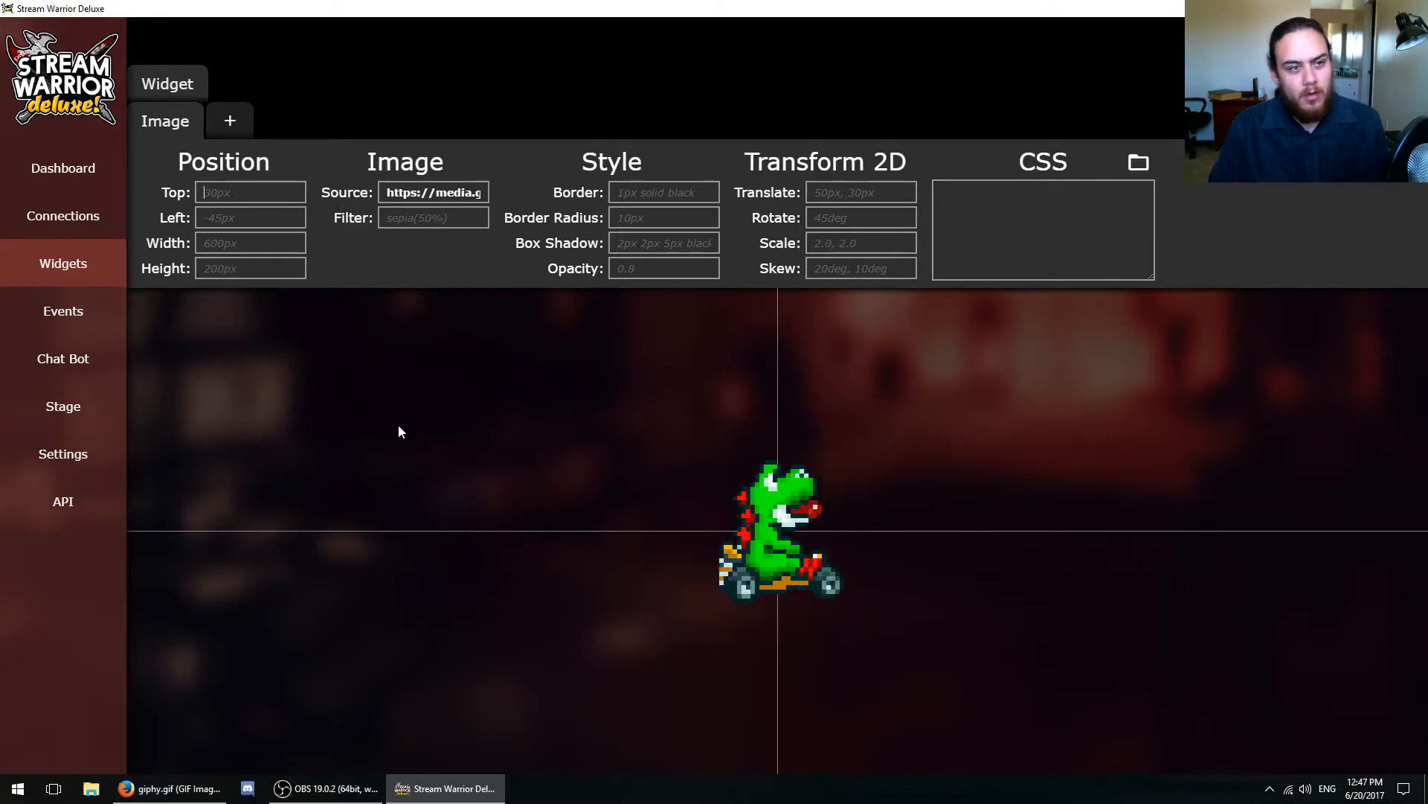
pyautogui.write('-100')
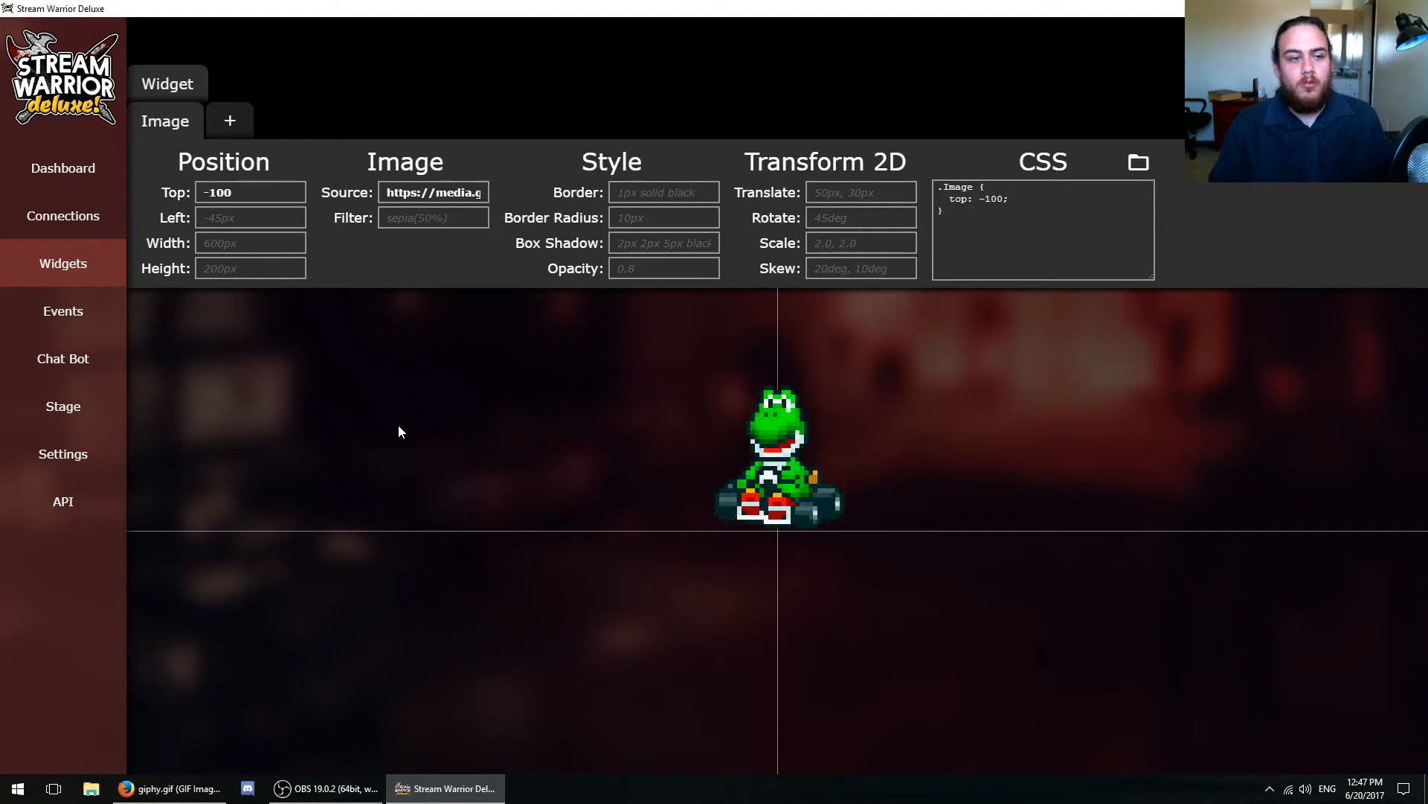
pyautogui.press('Home')
pyautogui.press('Delete')
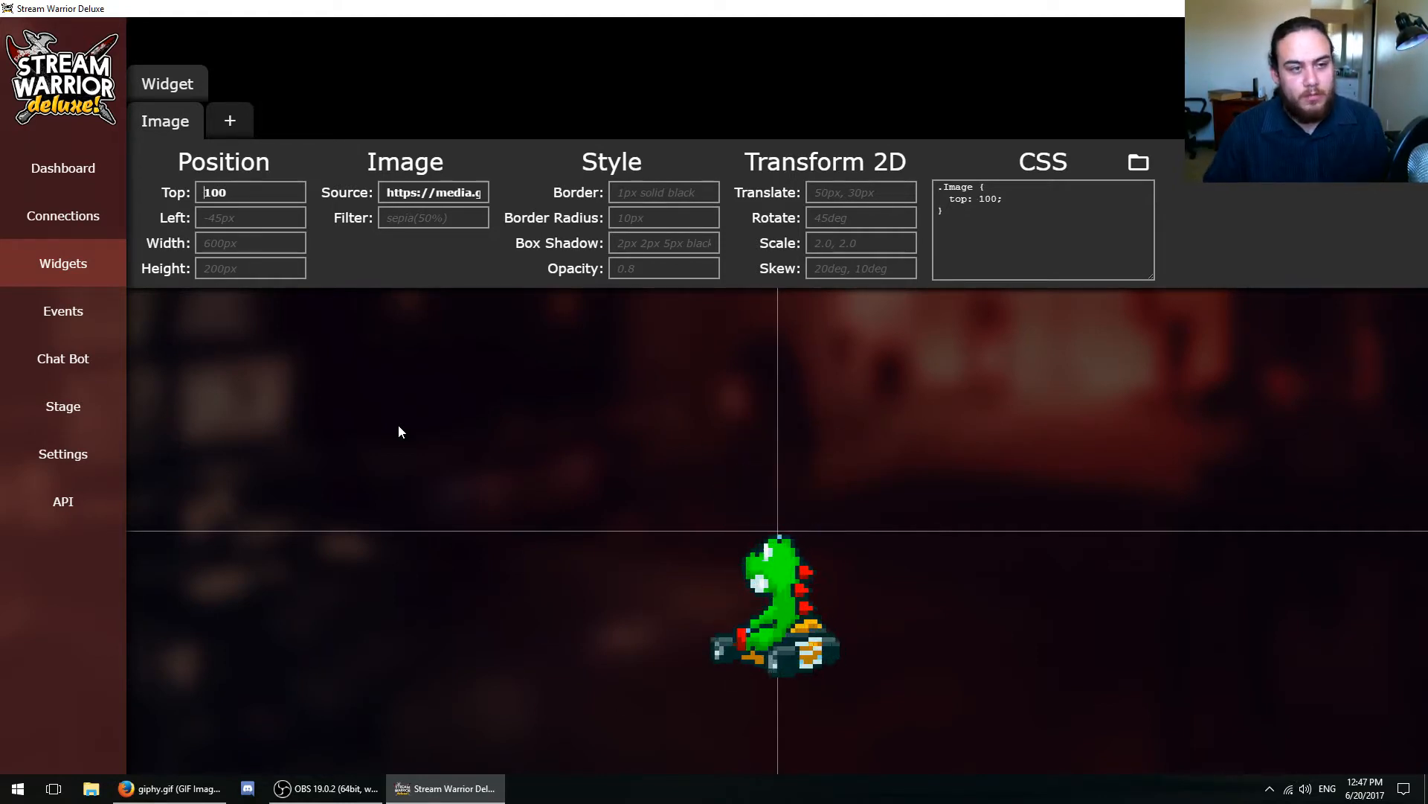
pyautogui.hotkey('ctrl', 'a')
pyautogui.press('BackSpace')
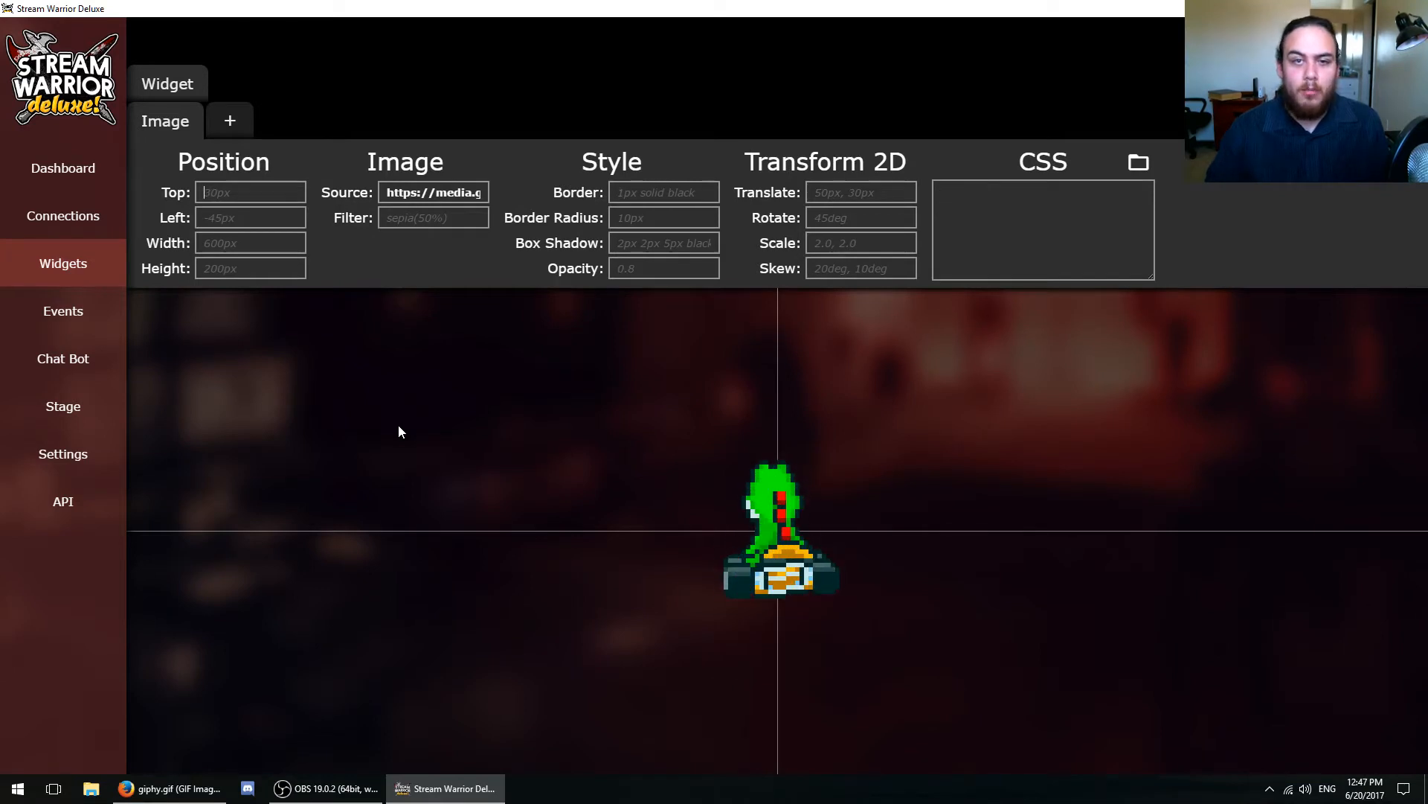
# - Add a Text type element named Text to the Subscriber Alert widget
pyautogui.click(227, 124)
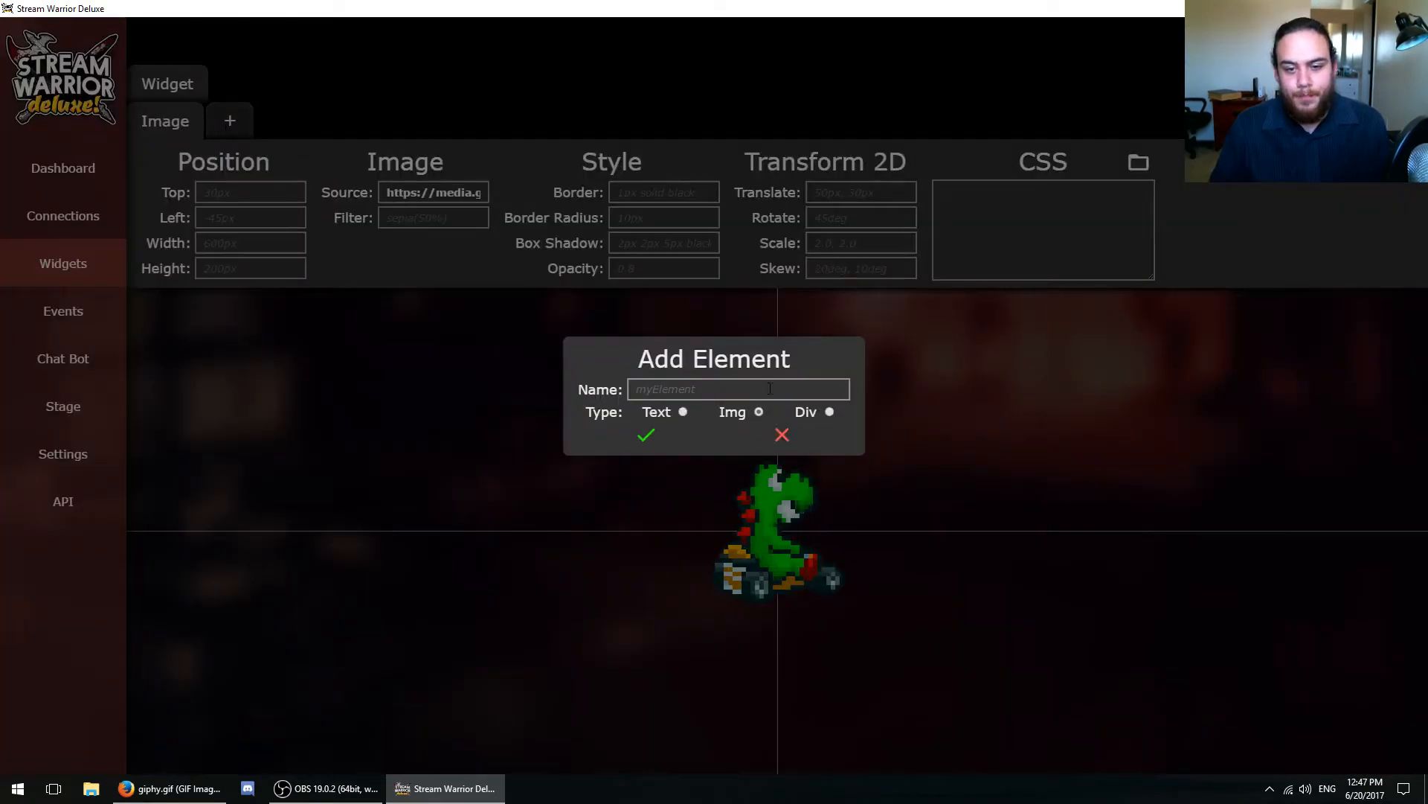
pyautogui.click(683, 413)
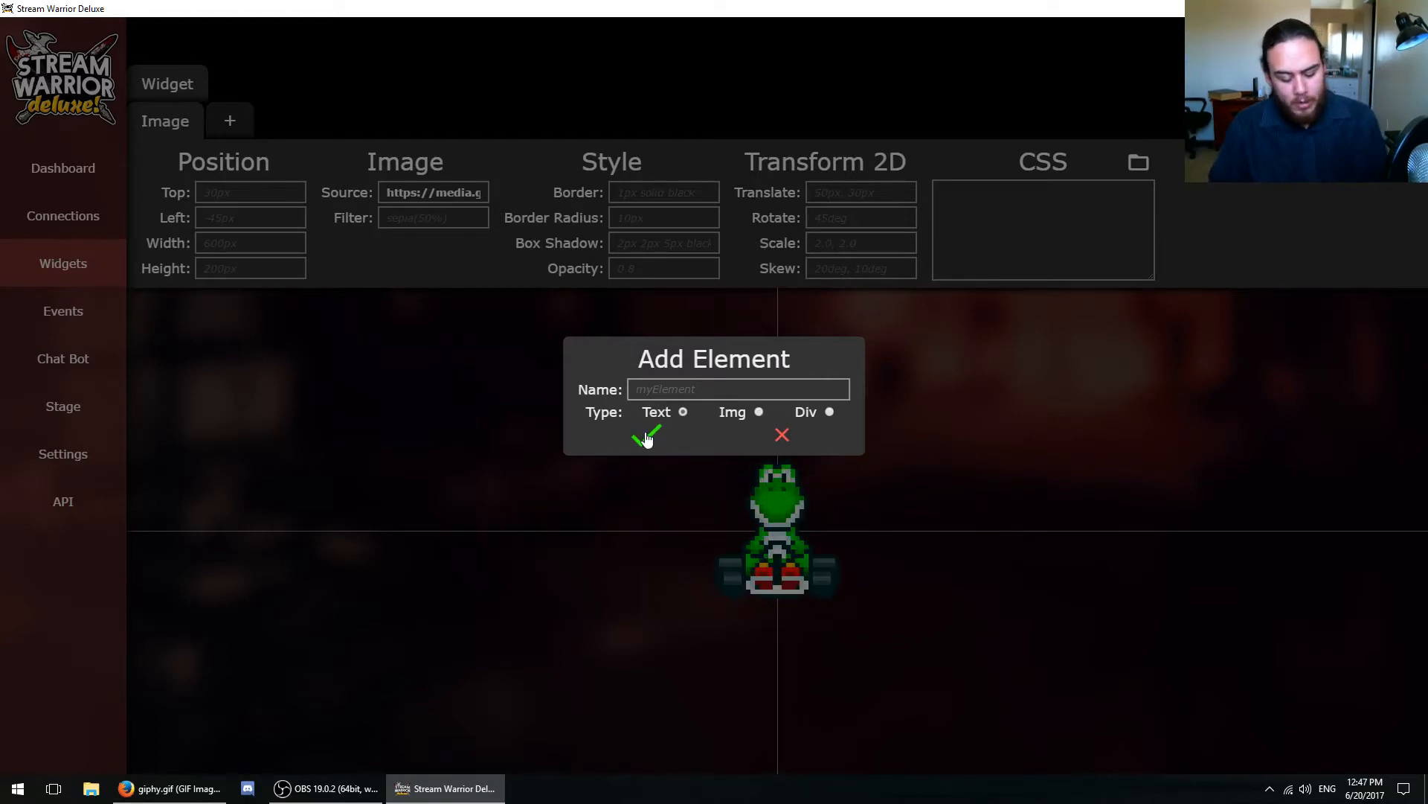
pyautogui.write('text')
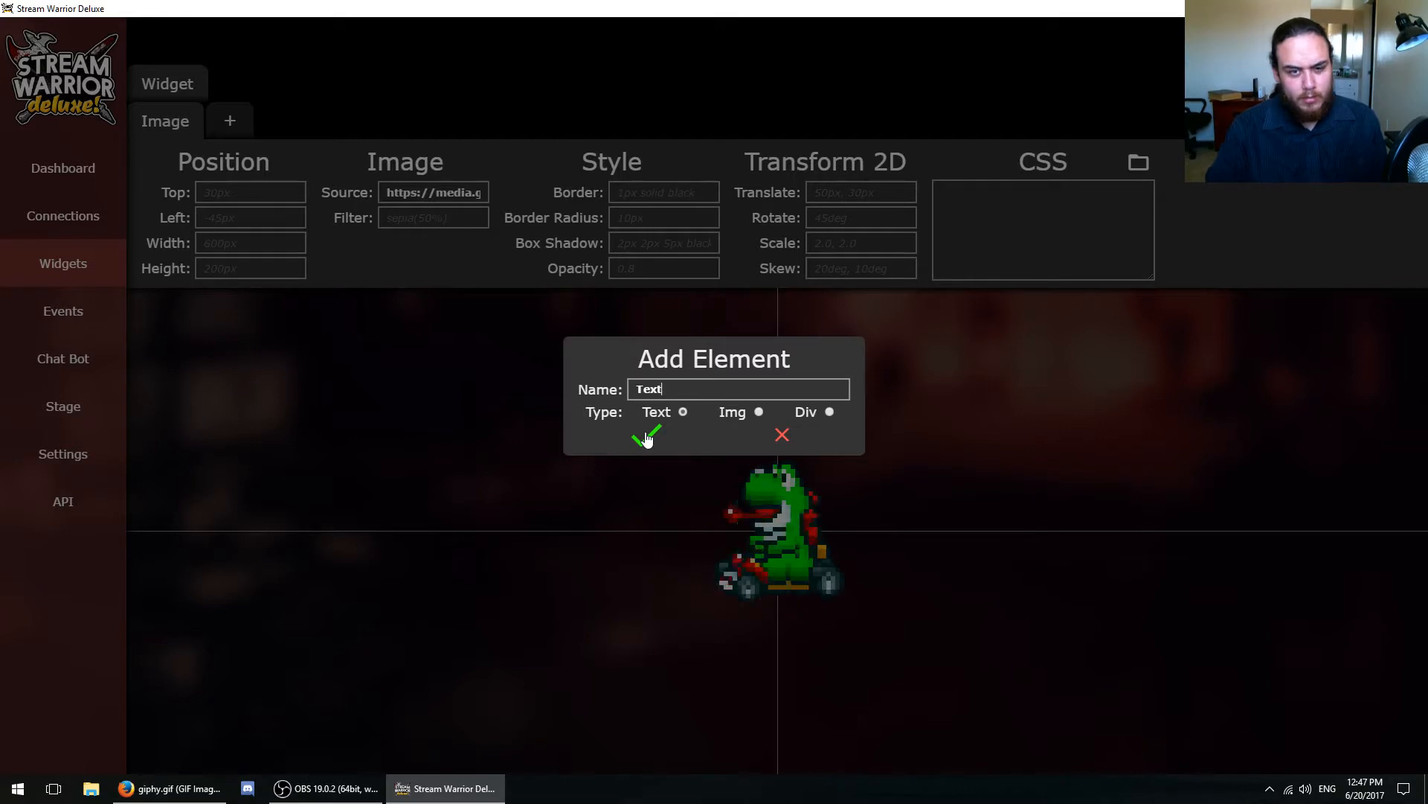
pyautogui.click(646, 437)
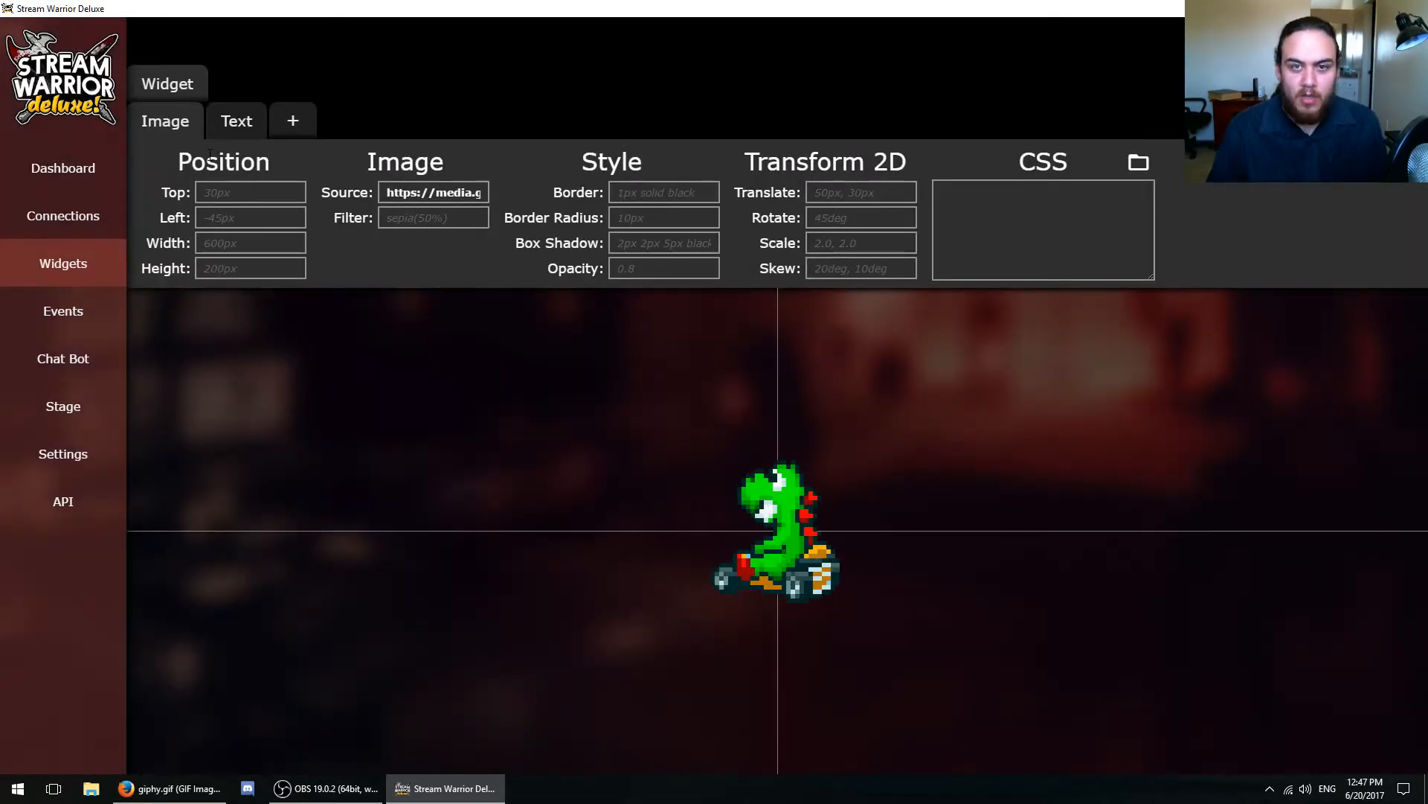
# - Set the Text element's font to Facile Sans
pyautogui.click(223, 127)
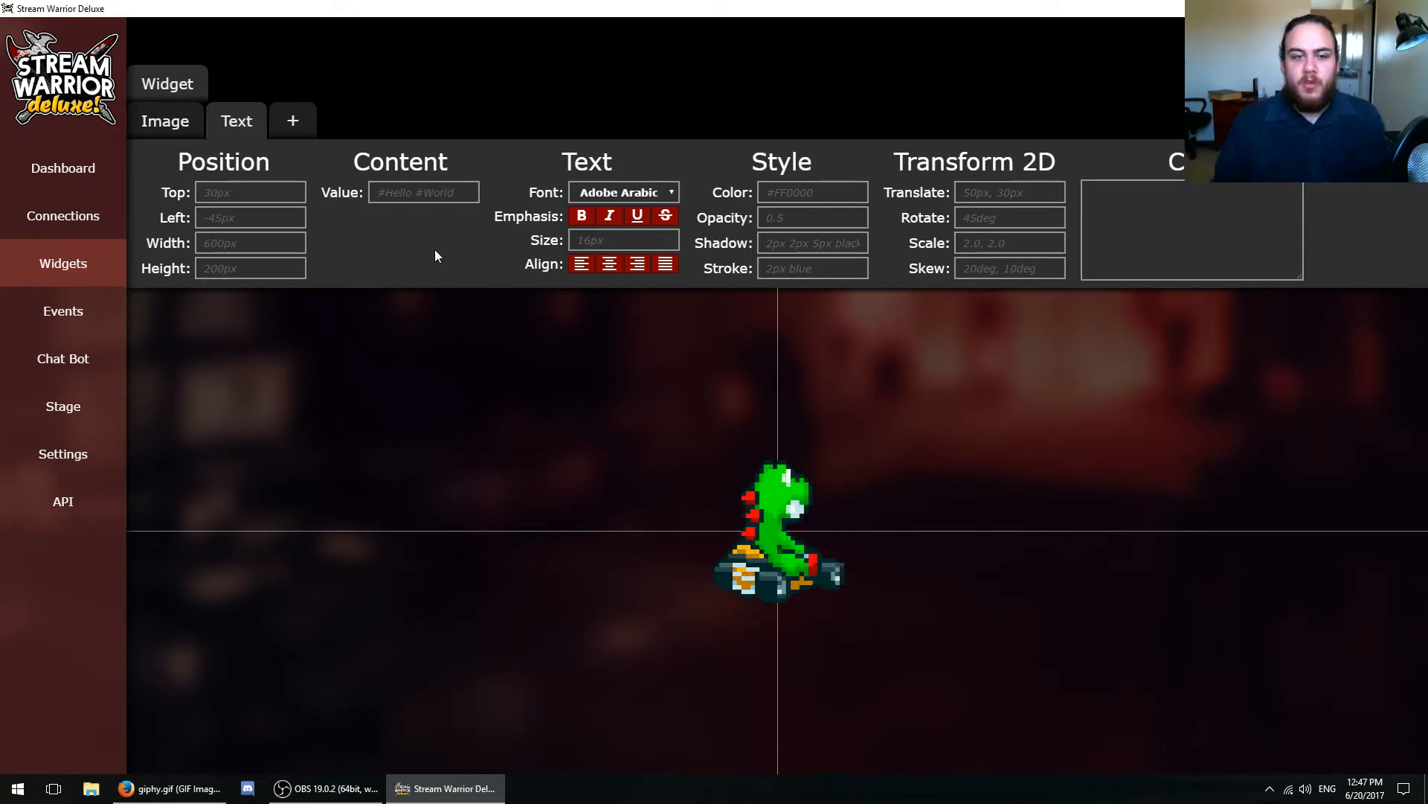
pyautogui.click(609, 189)
pyautogui.scroll(-6, 627, 453)
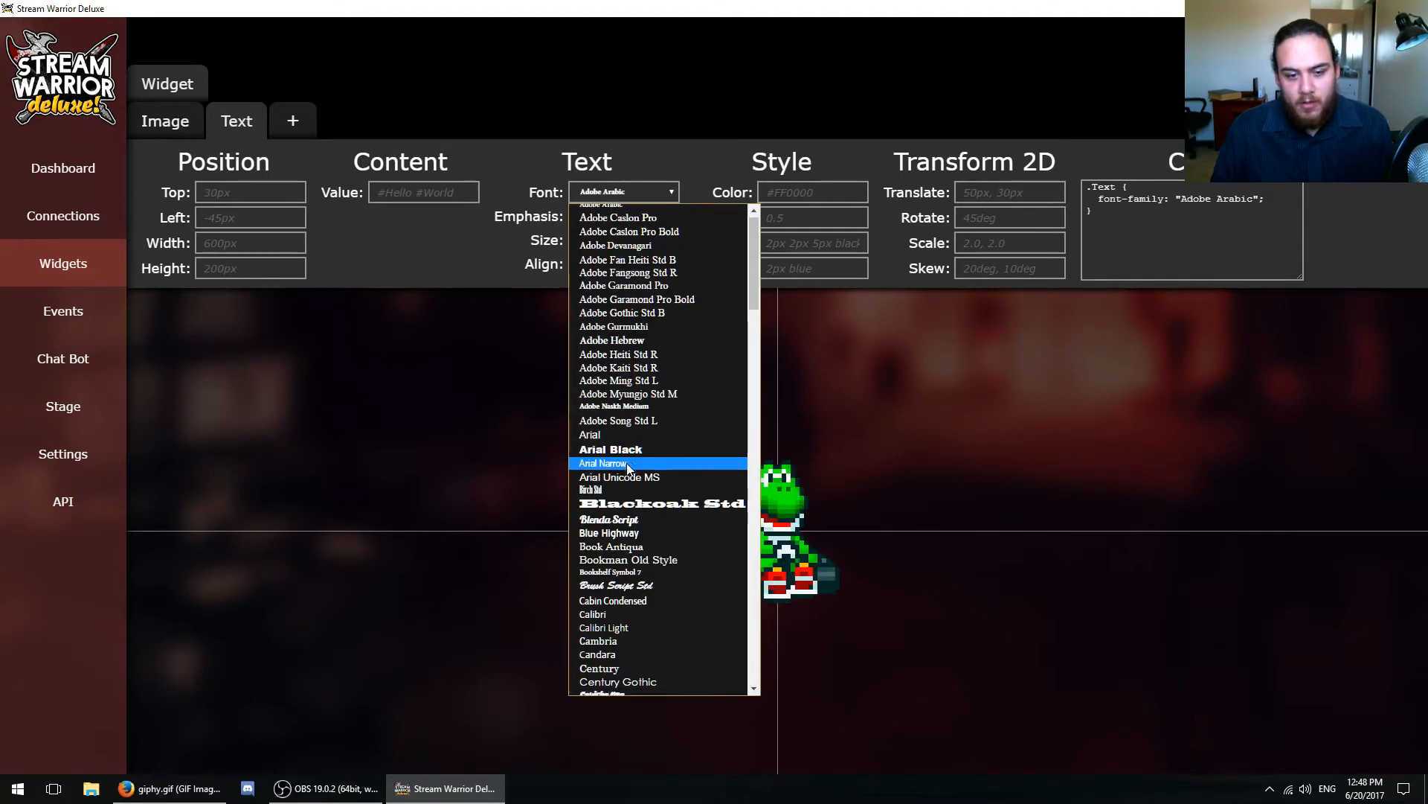
pyautogui.click(648, 413)
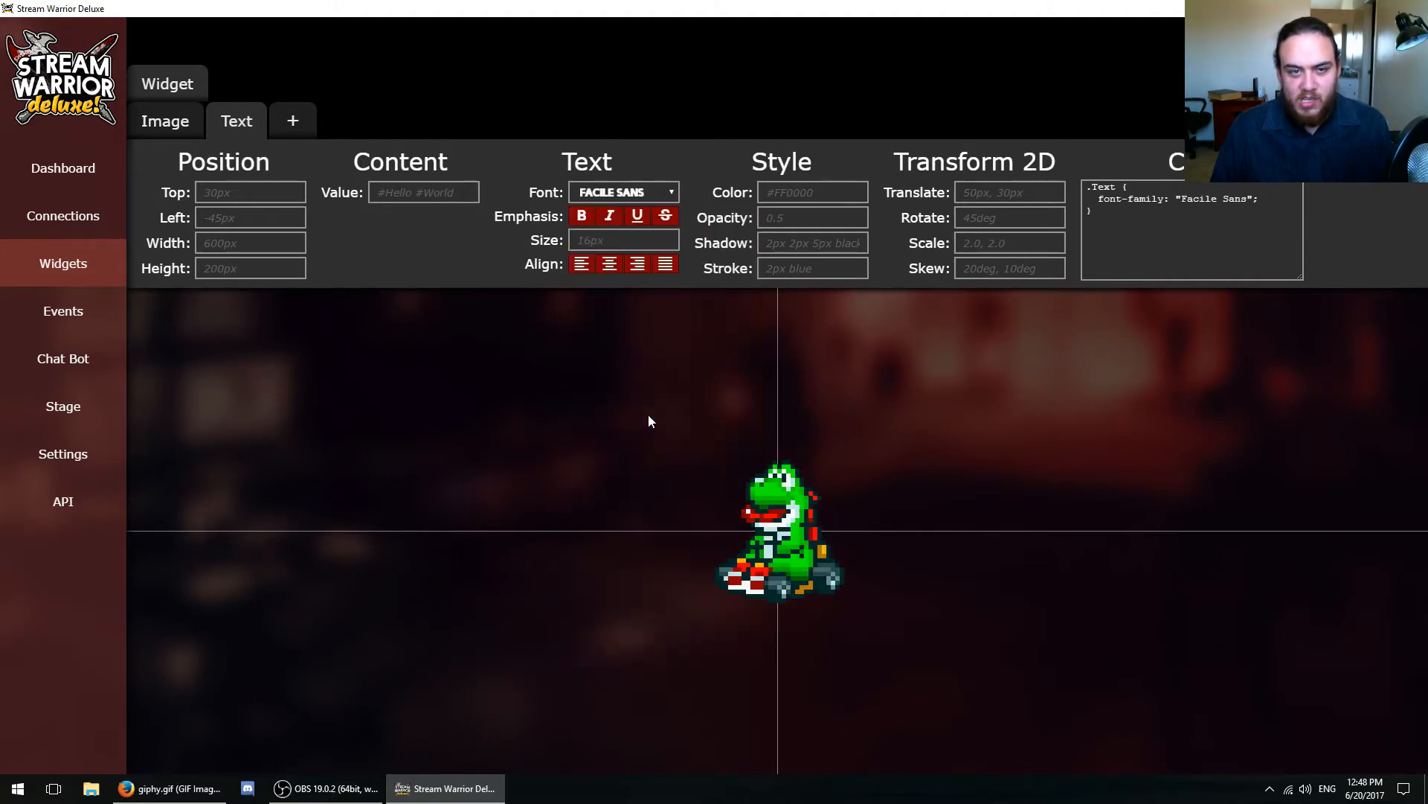
# - Set the Text element's font size to 64
pyautogui.click(621, 241)
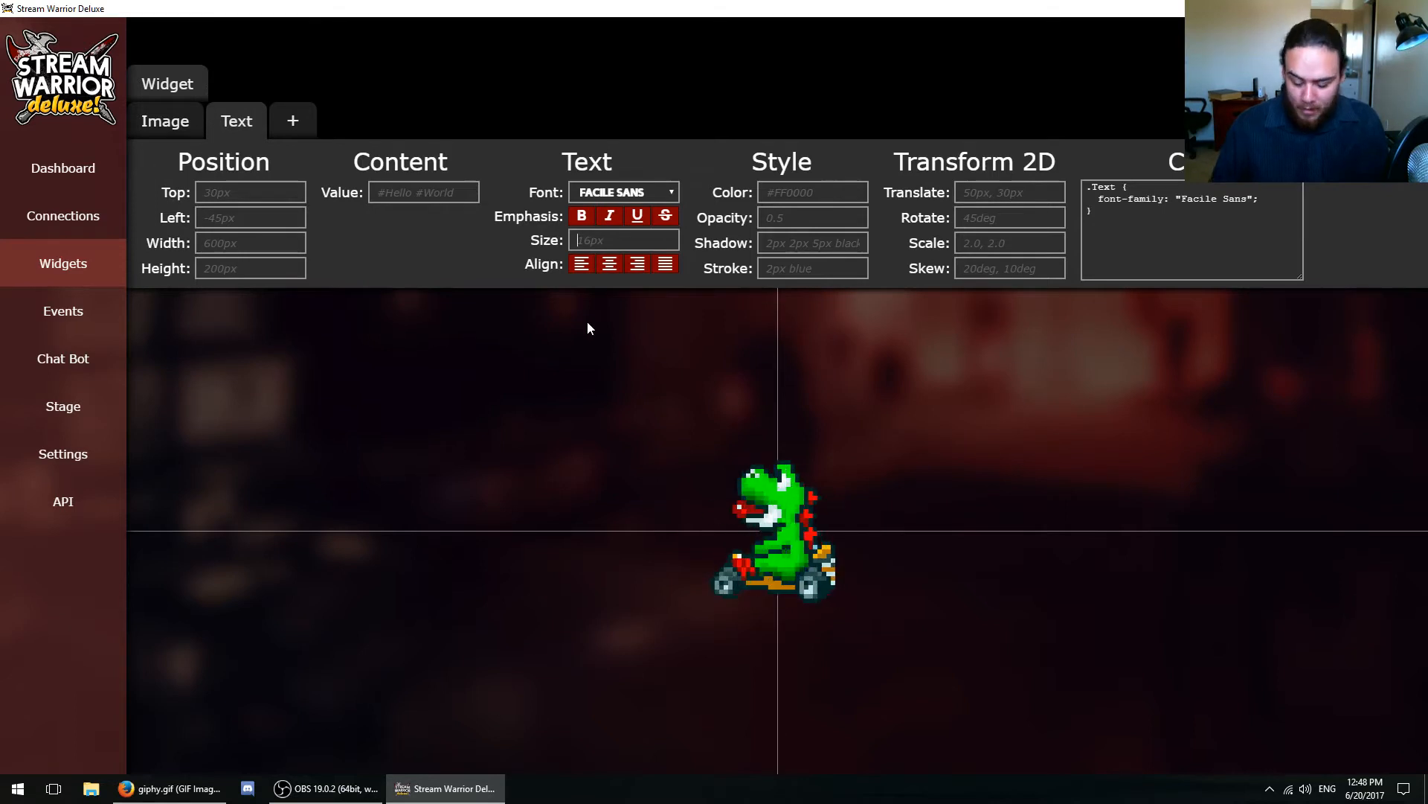
pyautogui.write('6')
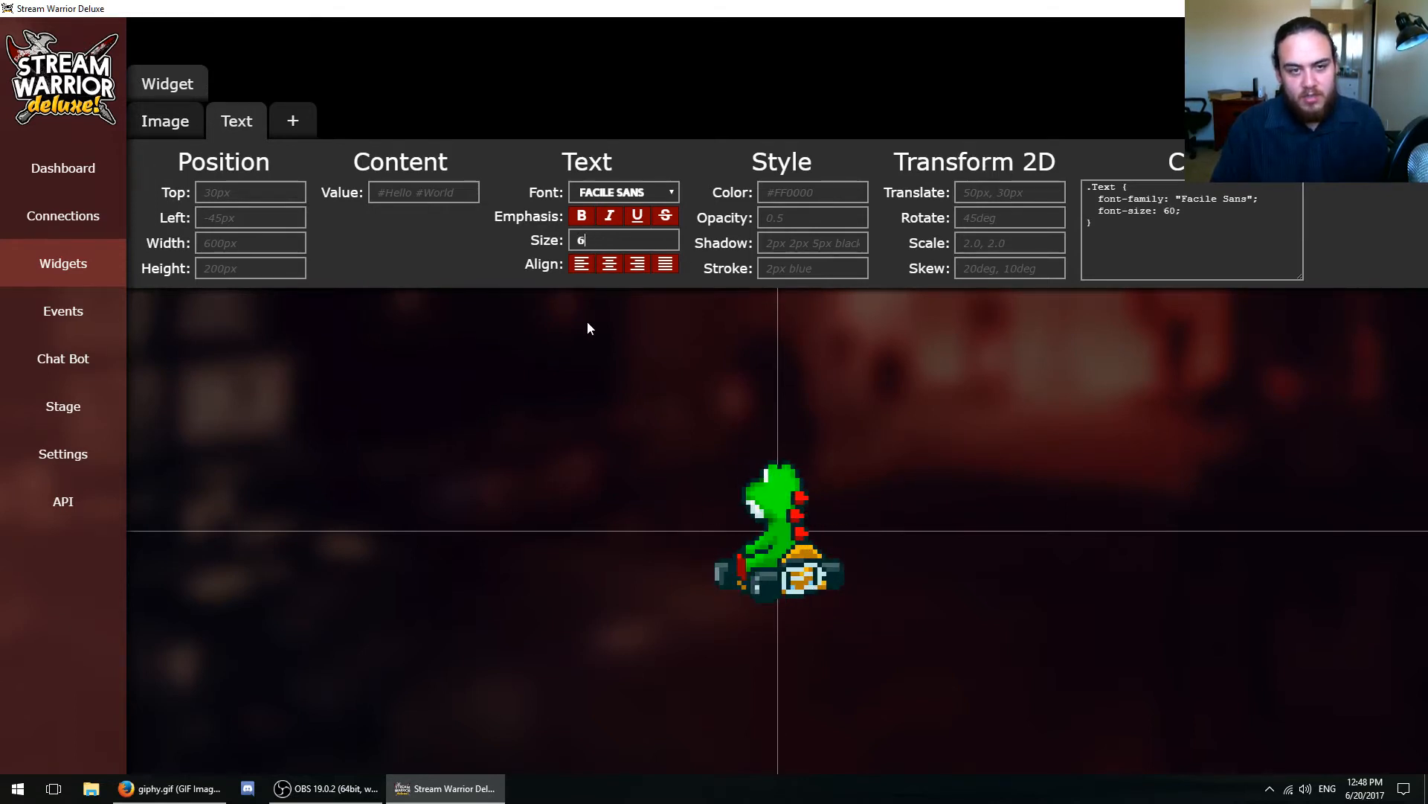
pyautogui.write('4')
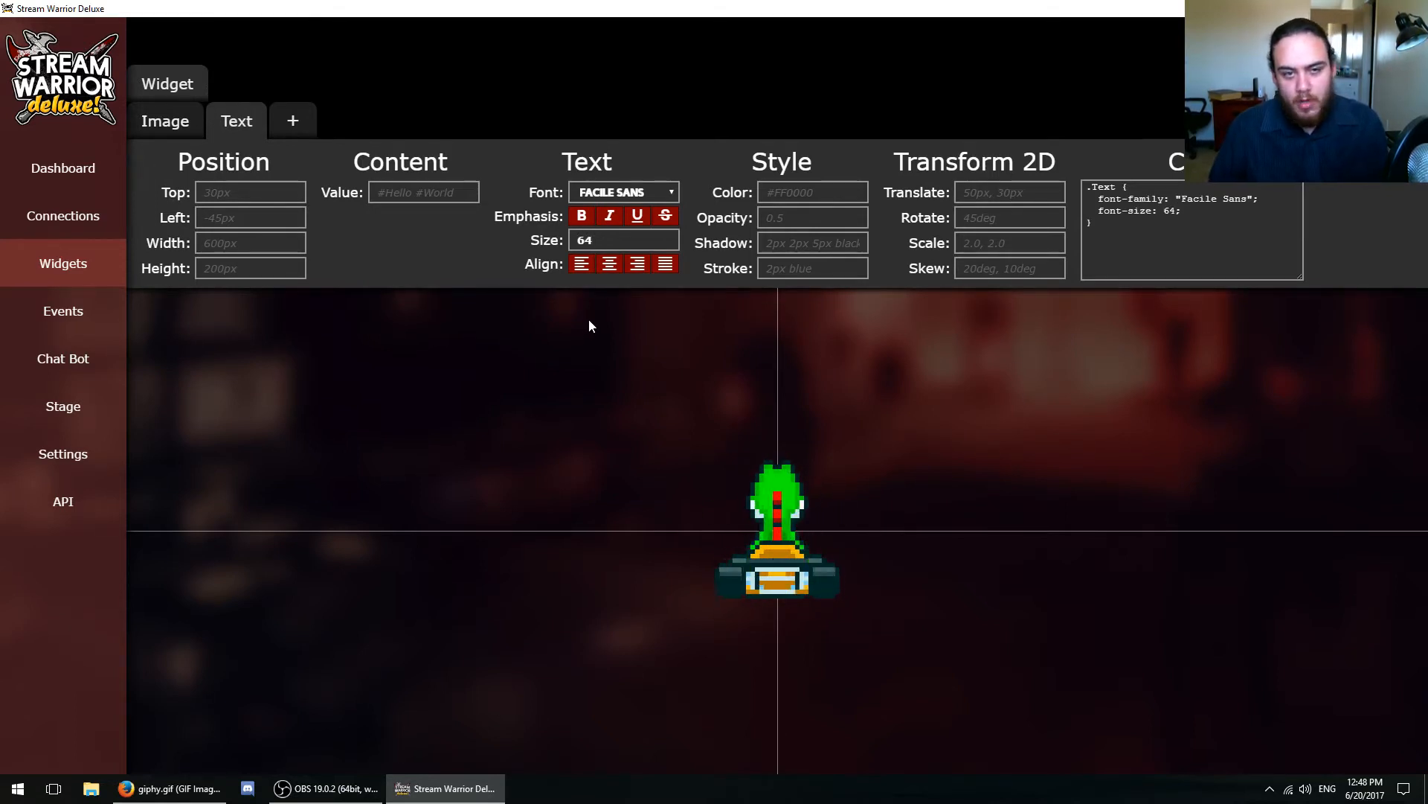
# - Try the color values white, #ffffff and rgb(255, 255 255) for the Text element
pyautogui.click(774, 199)
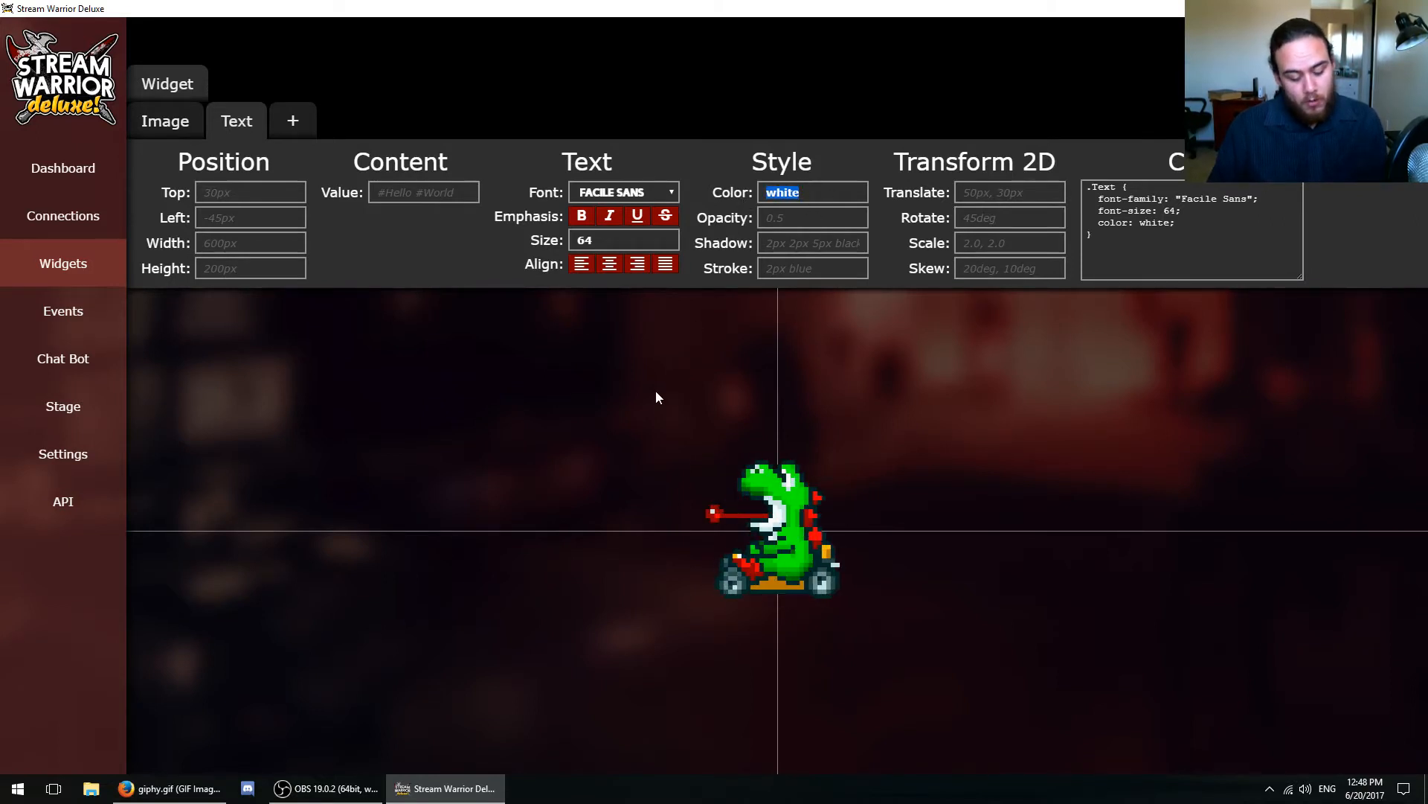
pyautogui.write('#ffffff')
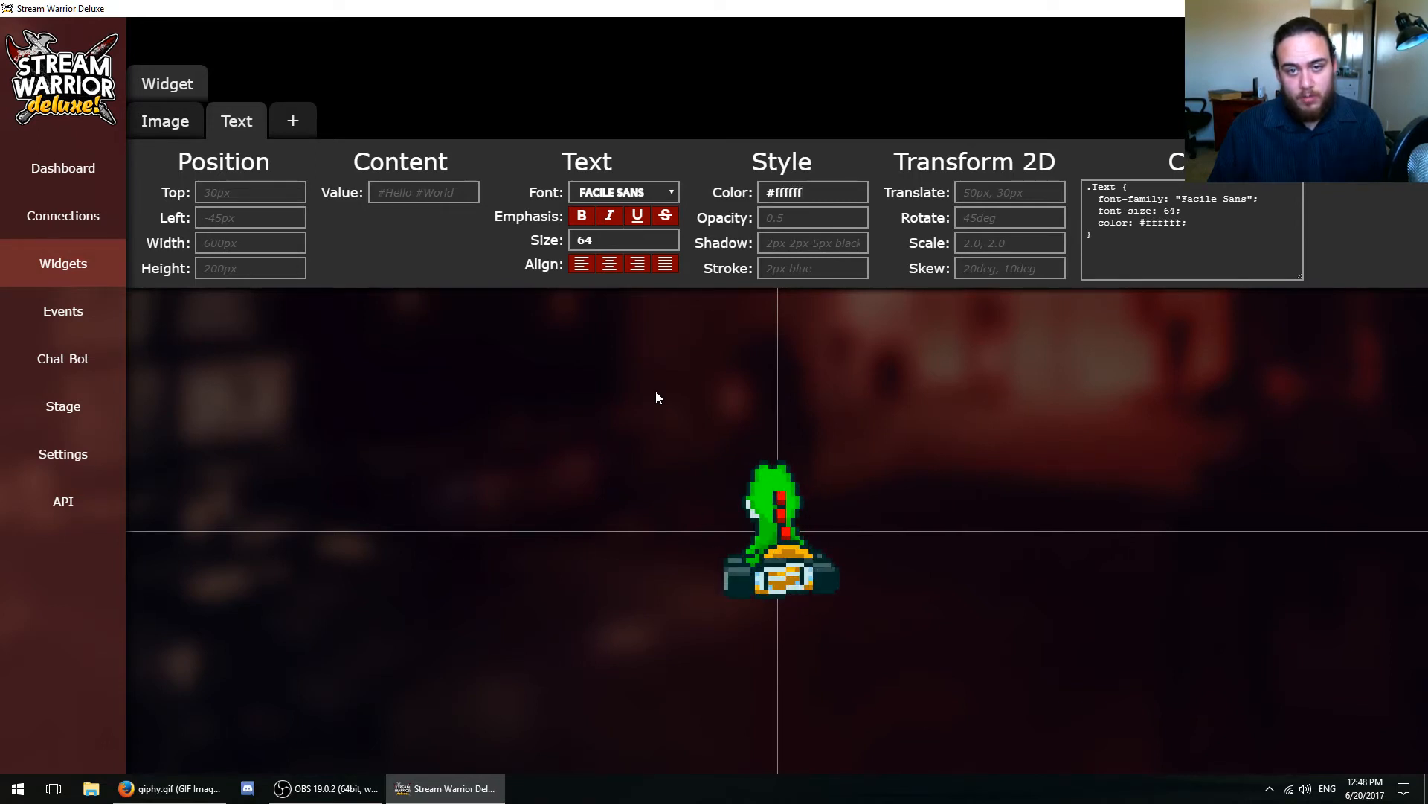
pyautogui.hotkey('ctrl', 'a')
pyautogui.write('r')
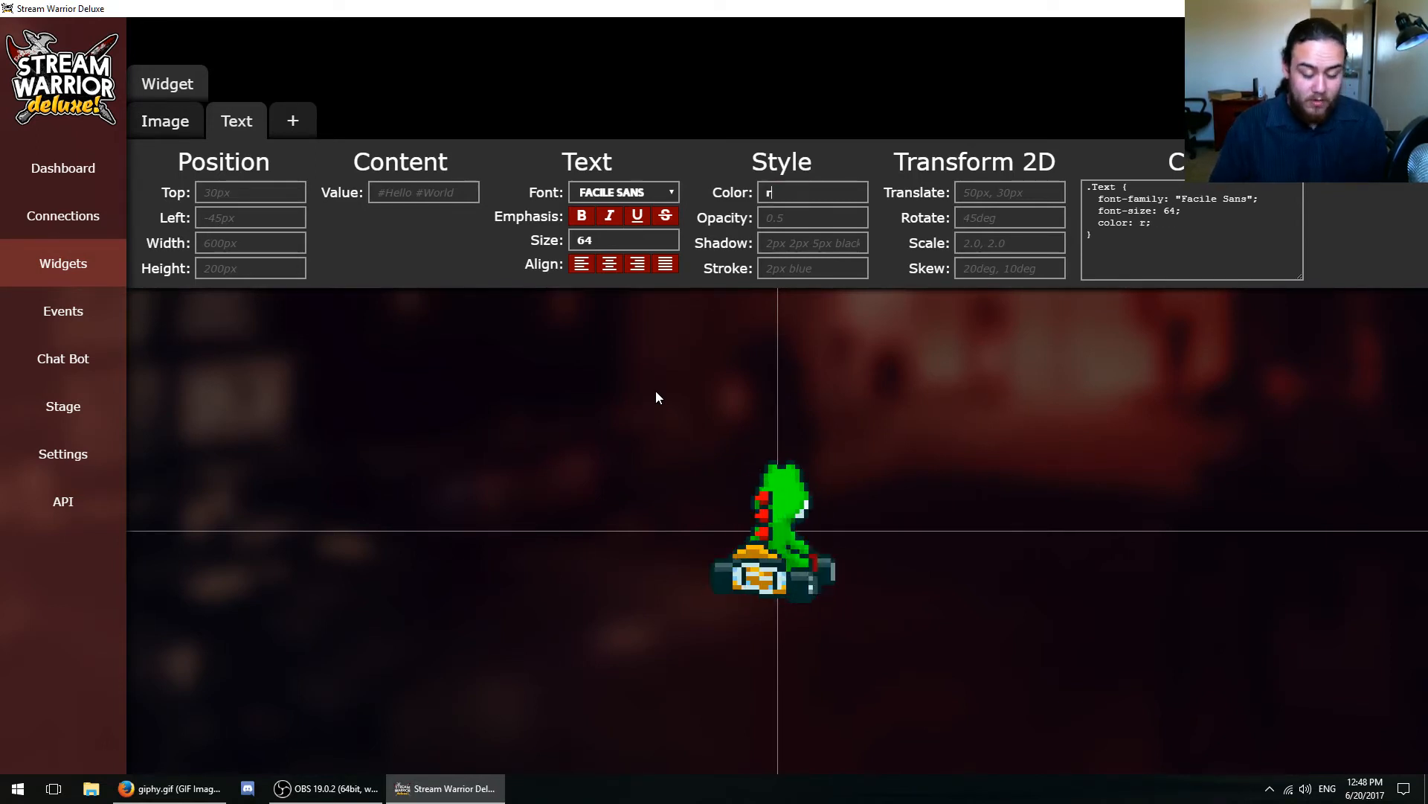
pyautogui.write('gb(255, 255')
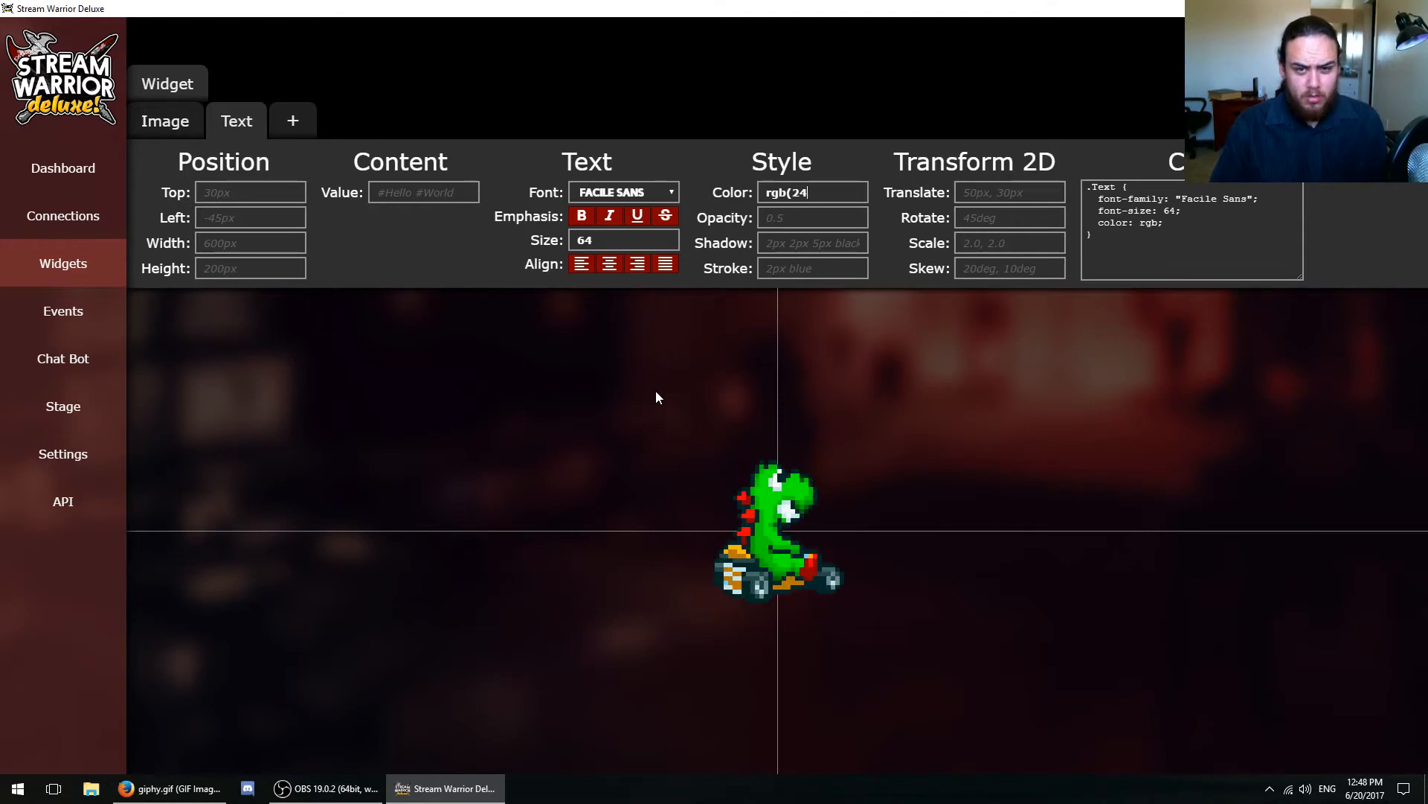
pyautogui.write(' 255)')
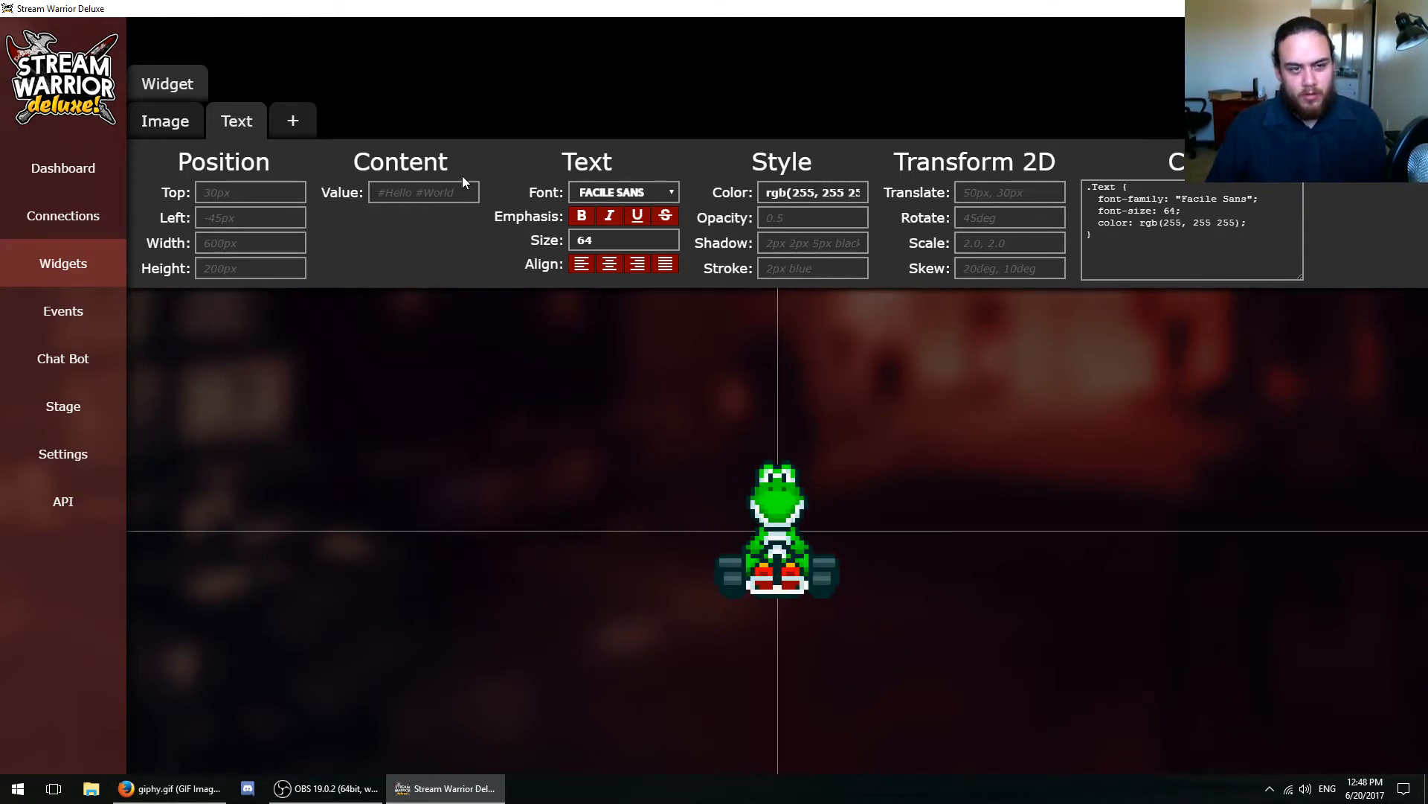
# - Set the Text element's content to "Hello world!" and its color to white
pyautogui.click(449, 191)
pyautogui.write('Hello world!')
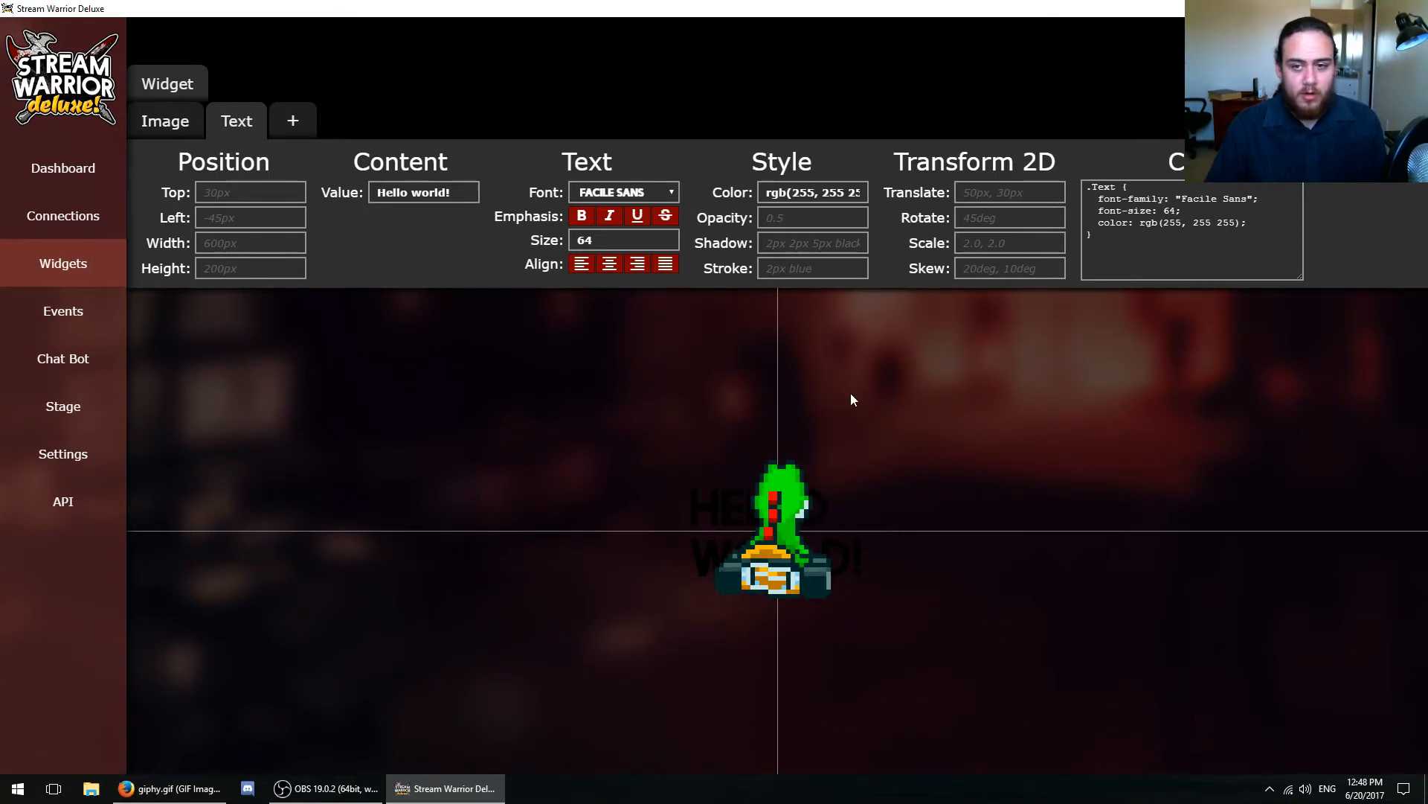
pyautogui.hotkey('ctrl', 'a')
pyautogui.press('BackSpace')
pyautogui.write('white')
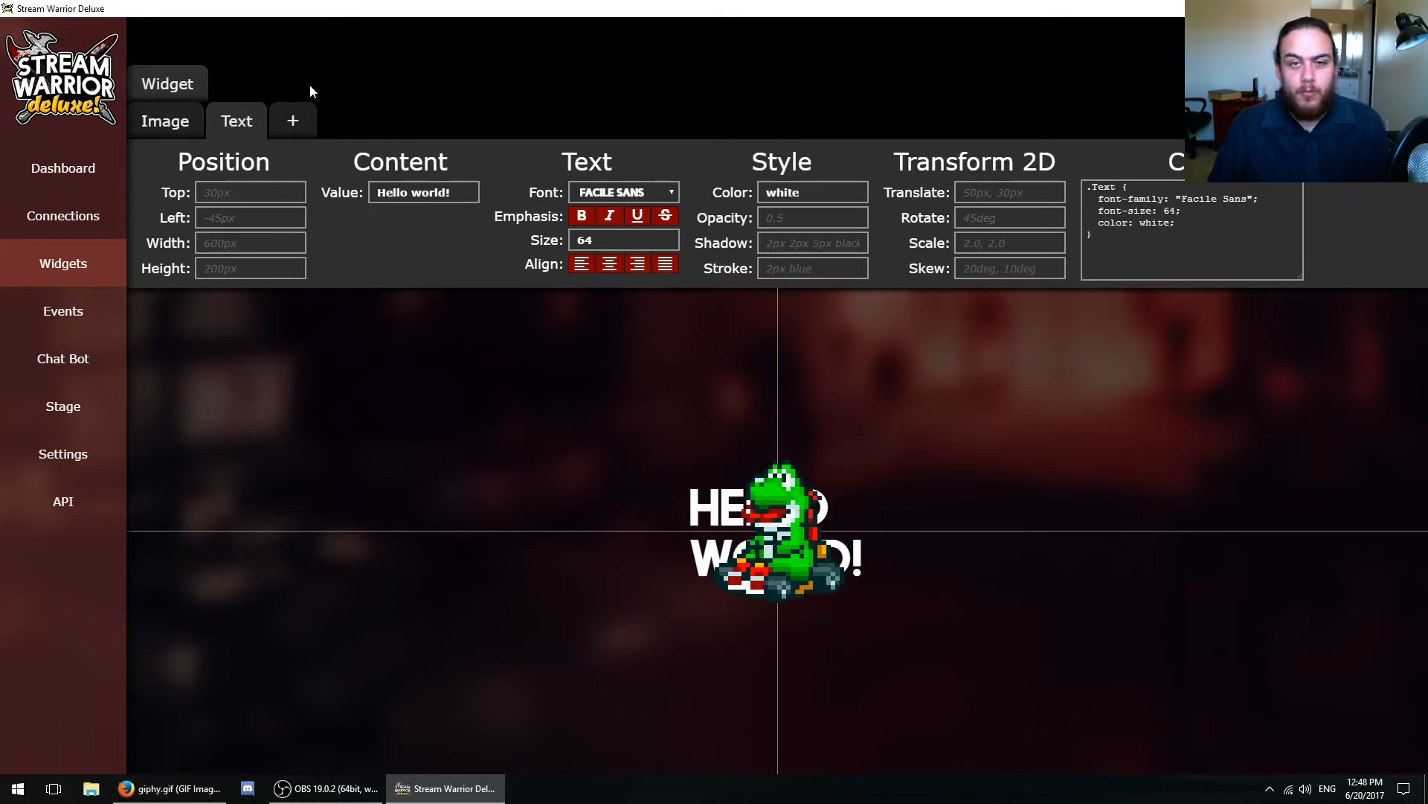
# - Reorder the elements so Text comes before Image, and set the text content to "Thanks for the sub, {username}!"
pyautogui.moveTo(237, 120)
pyautogui.mouseDown()
pyautogui.moveTo(239, 144)
pyautogui.moveTo(149, 153)
pyautogui.moveTo(151, 121)
pyautogui.mouseUp()
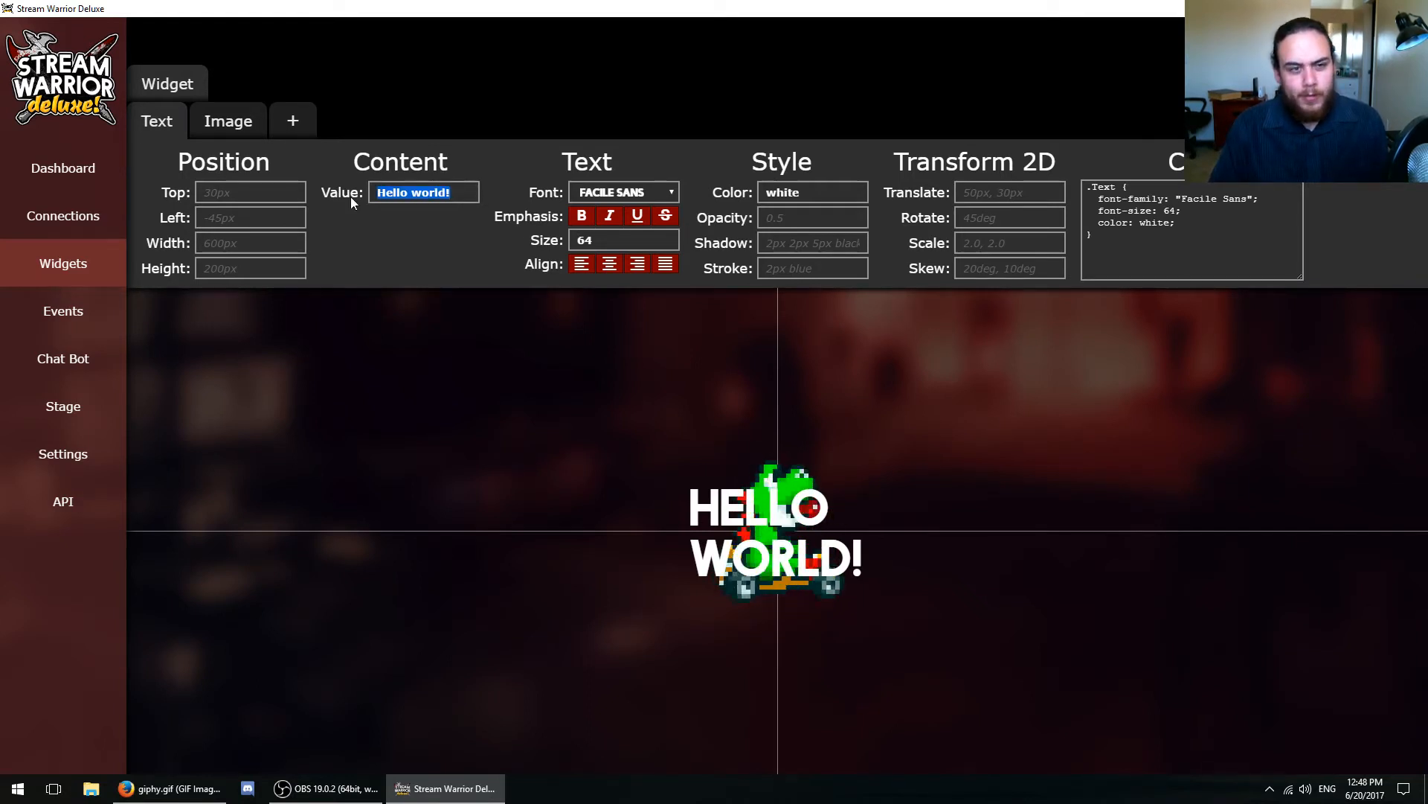
pyautogui.write('Thanks for the su')
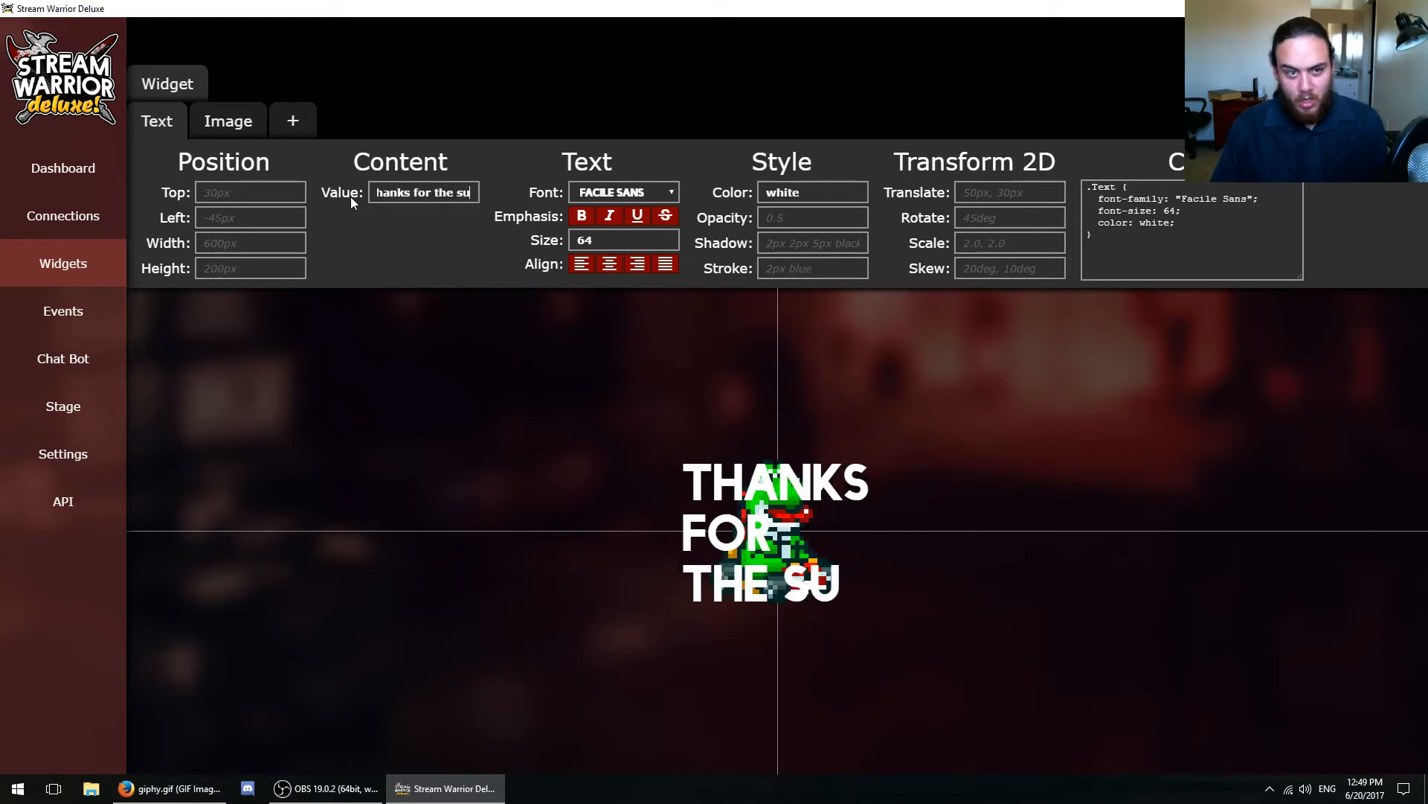
pyautogui.write('b,')
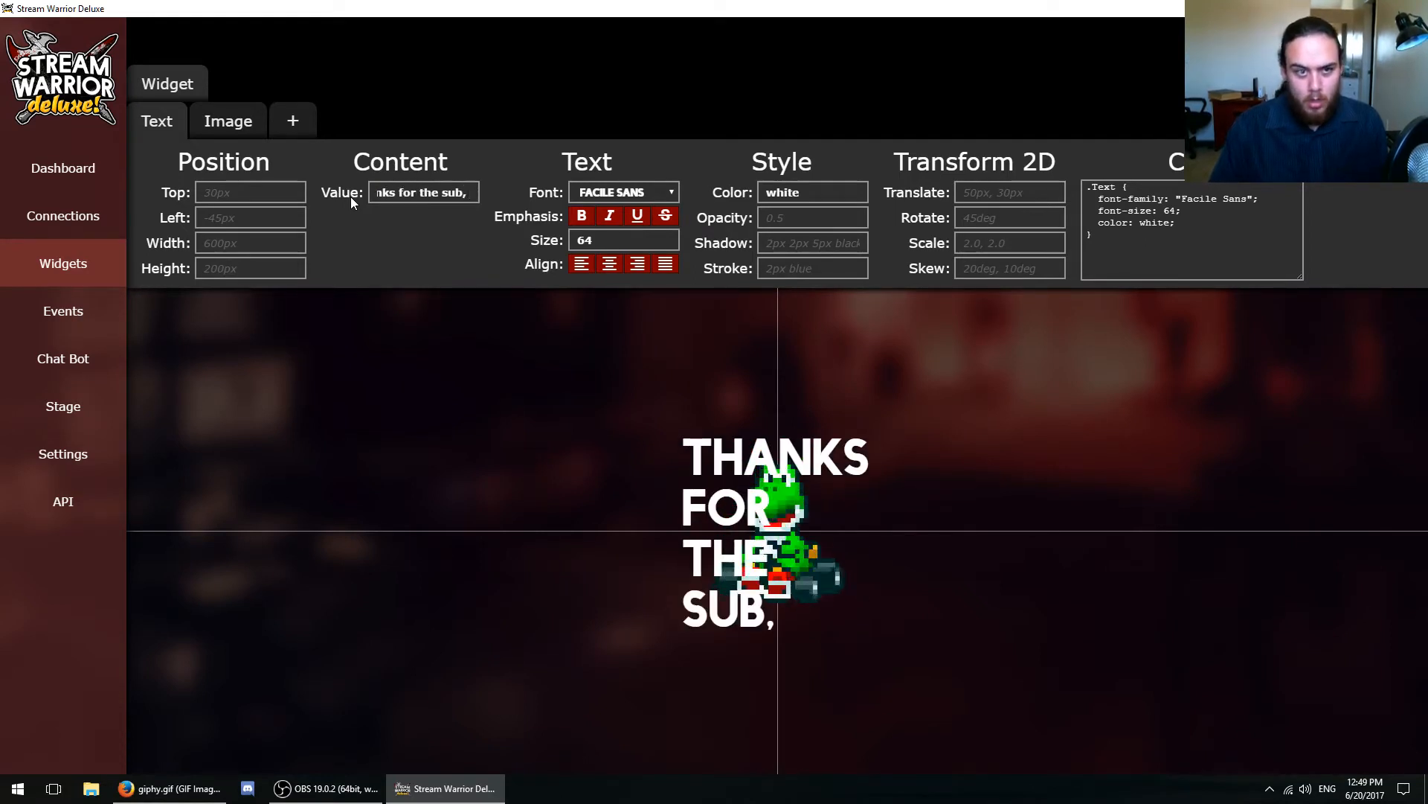
pyautogui.write(' {username')
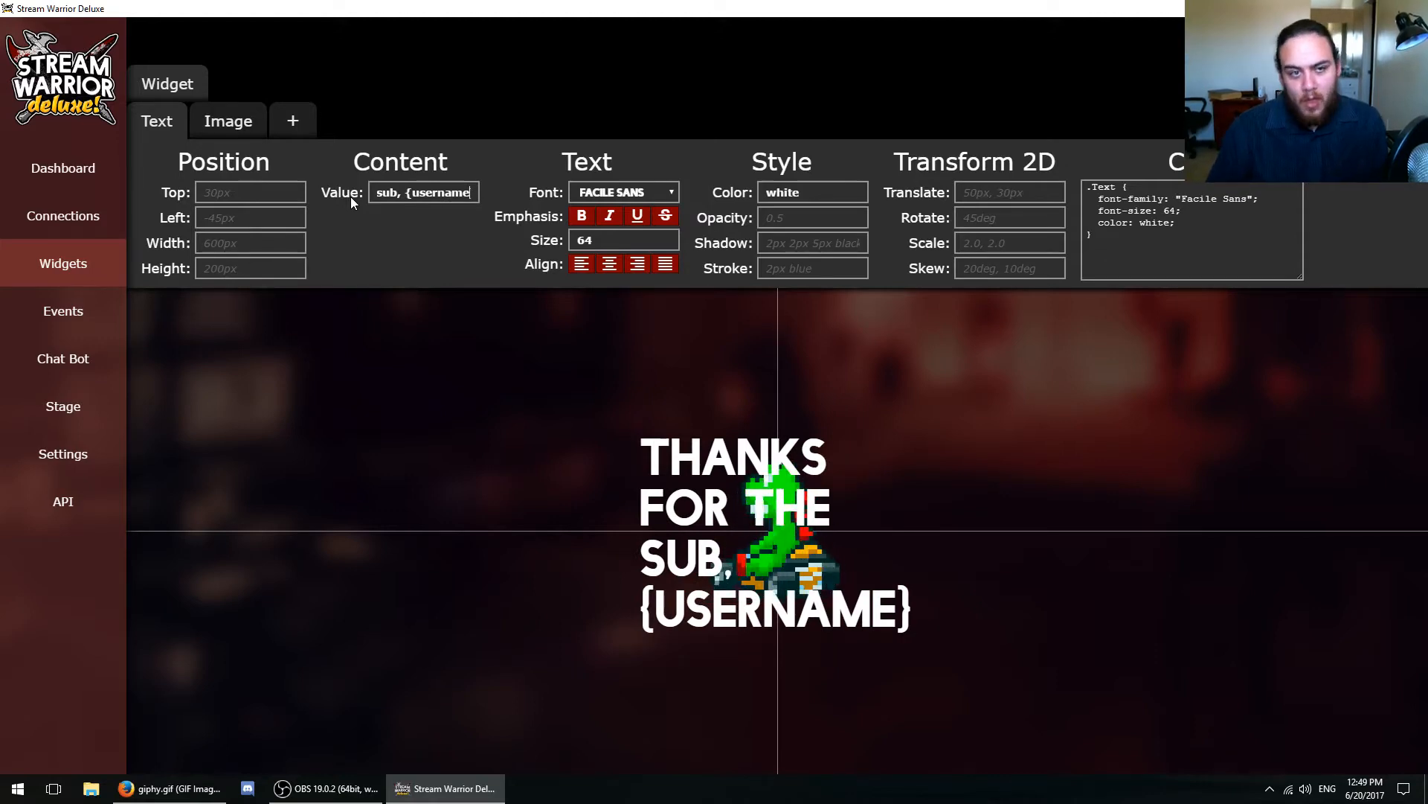
pyautogui.write('}')
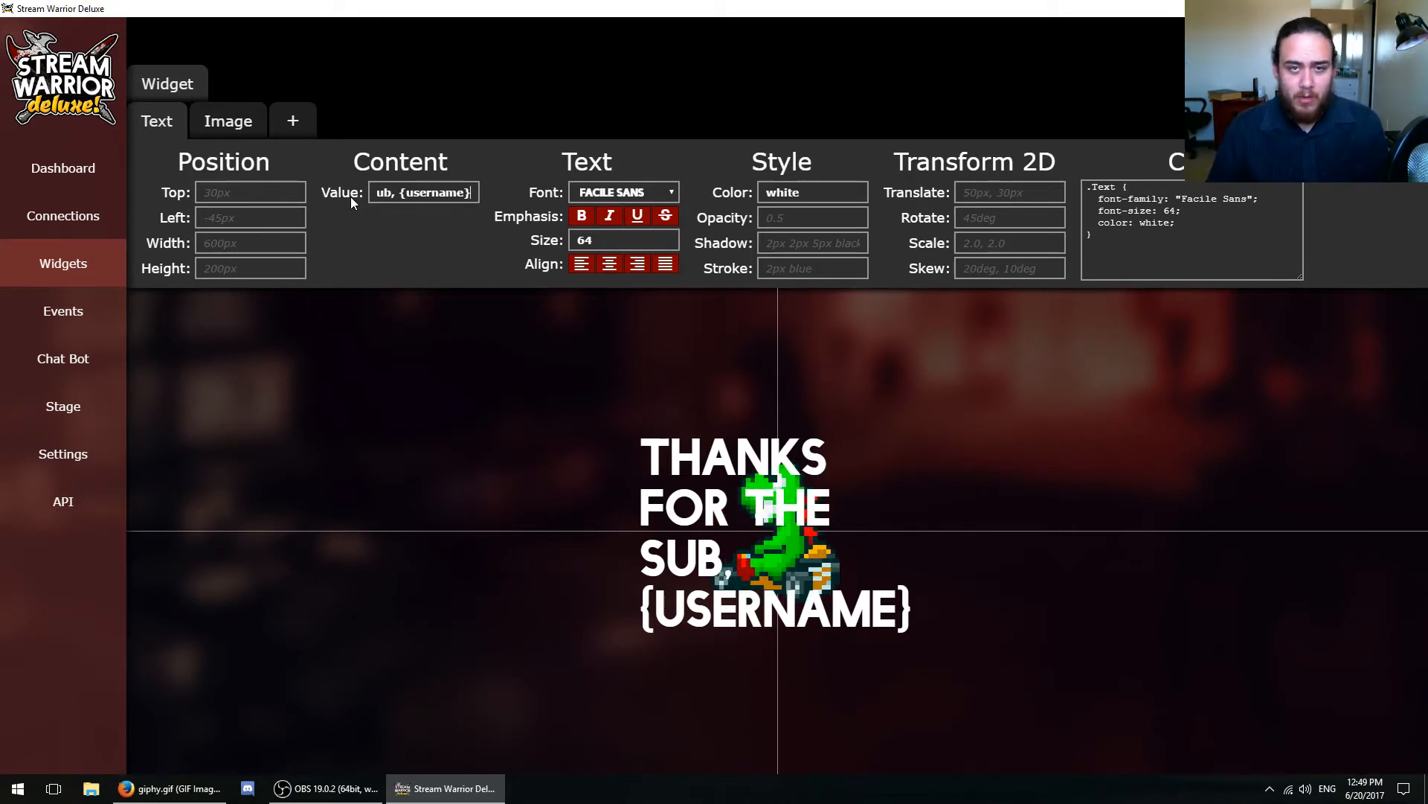
pyautogui.write('!')
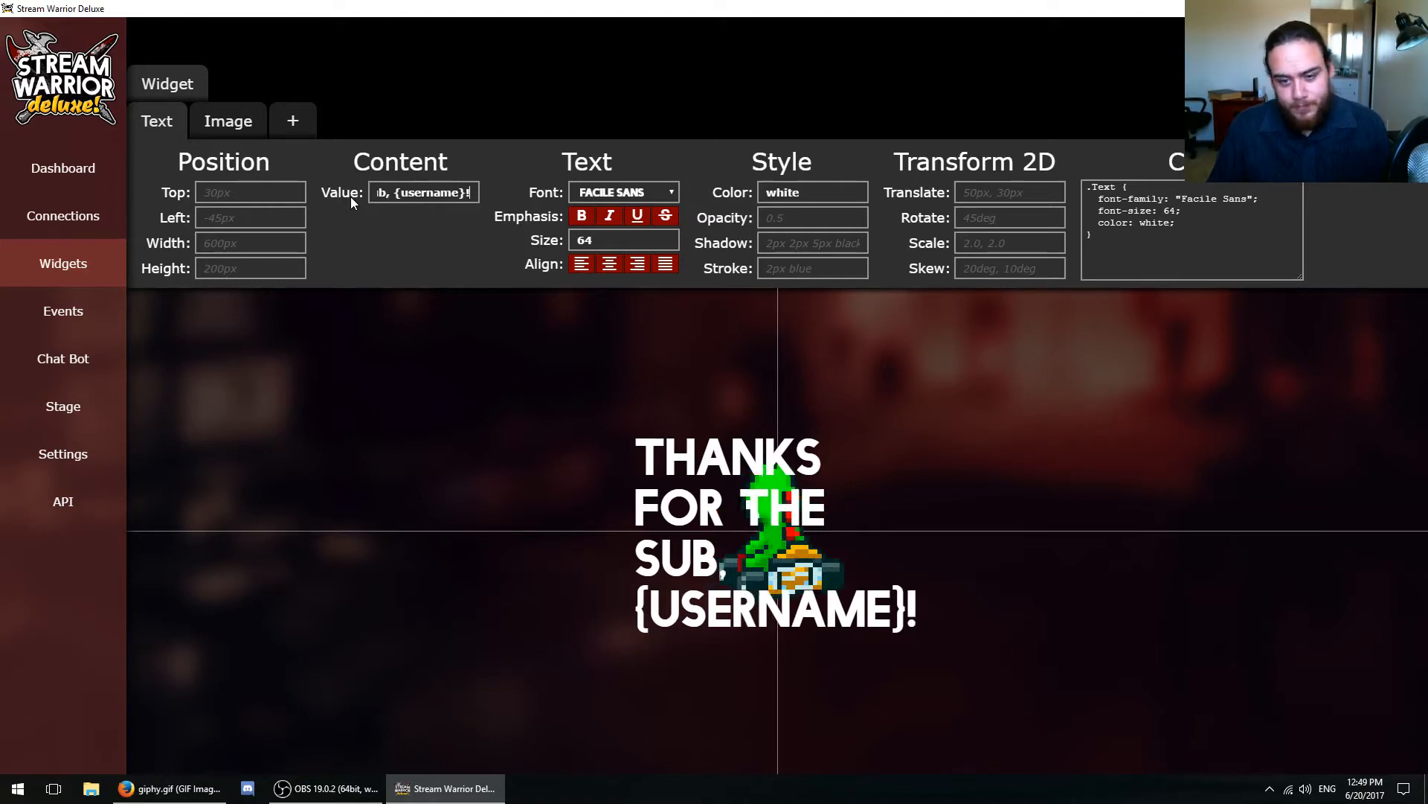
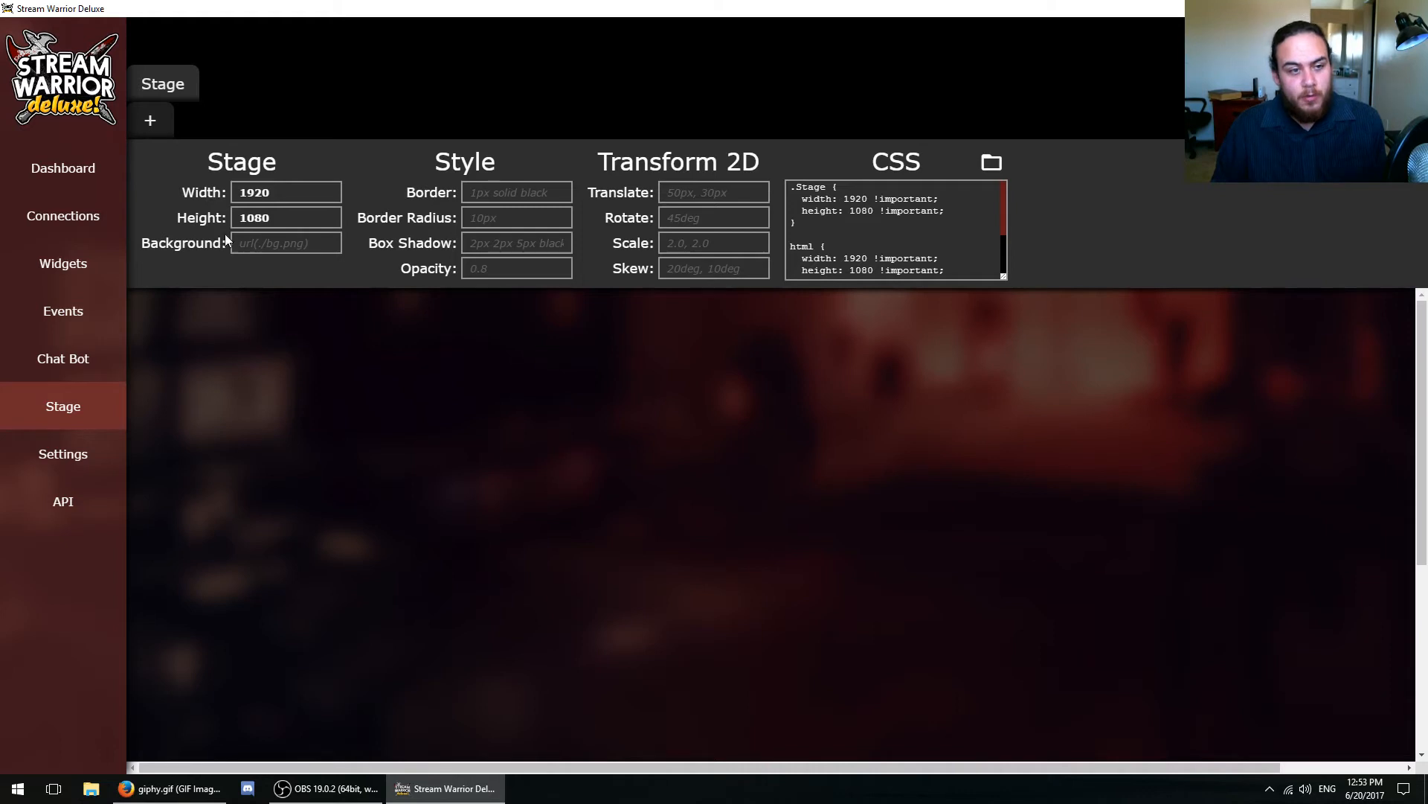
# - Add a Widget type element named SubAlert to the stage and set its source to Subscriber Alert
pyautogui.click(152, 120)
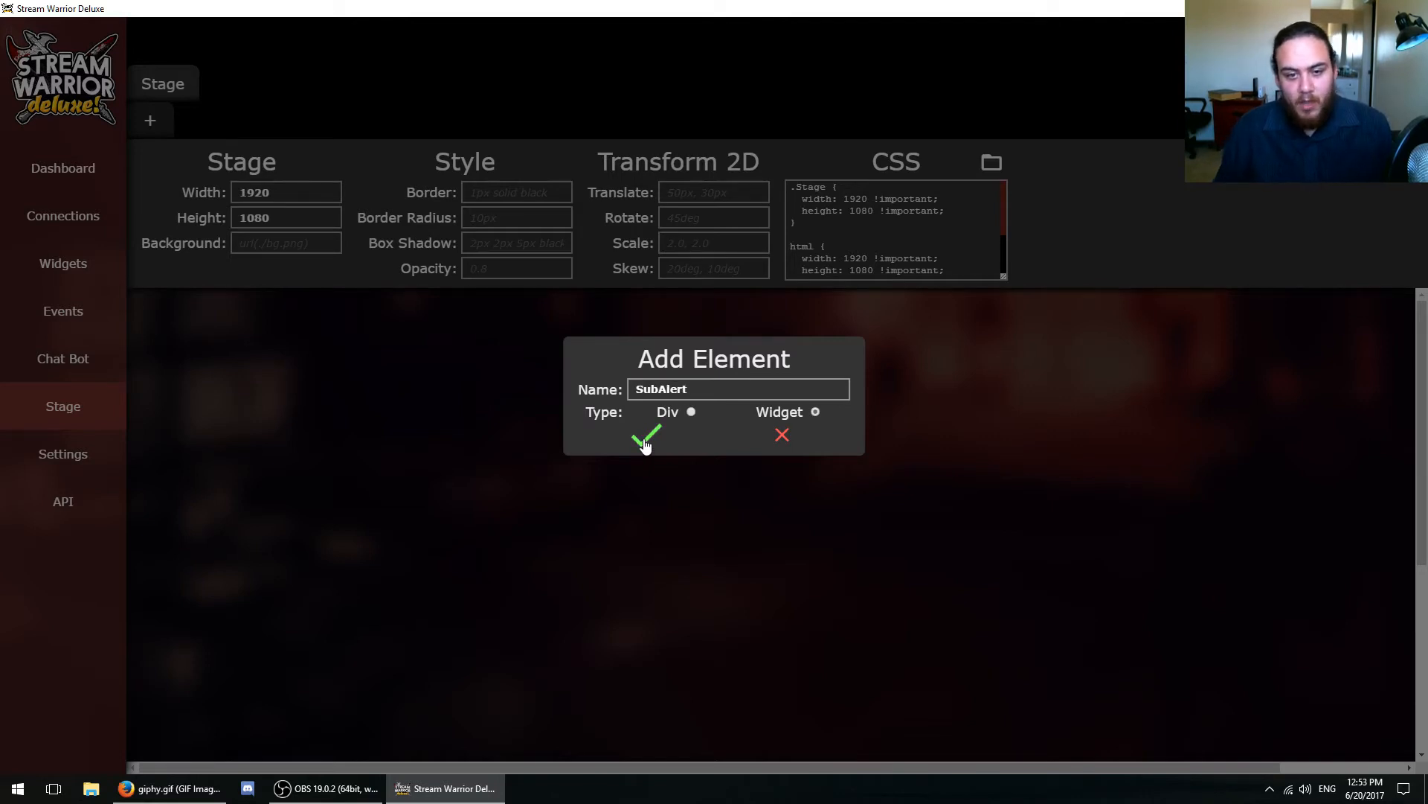
pyautogui.click(644, 442)
pyautogui.click(174, 123)
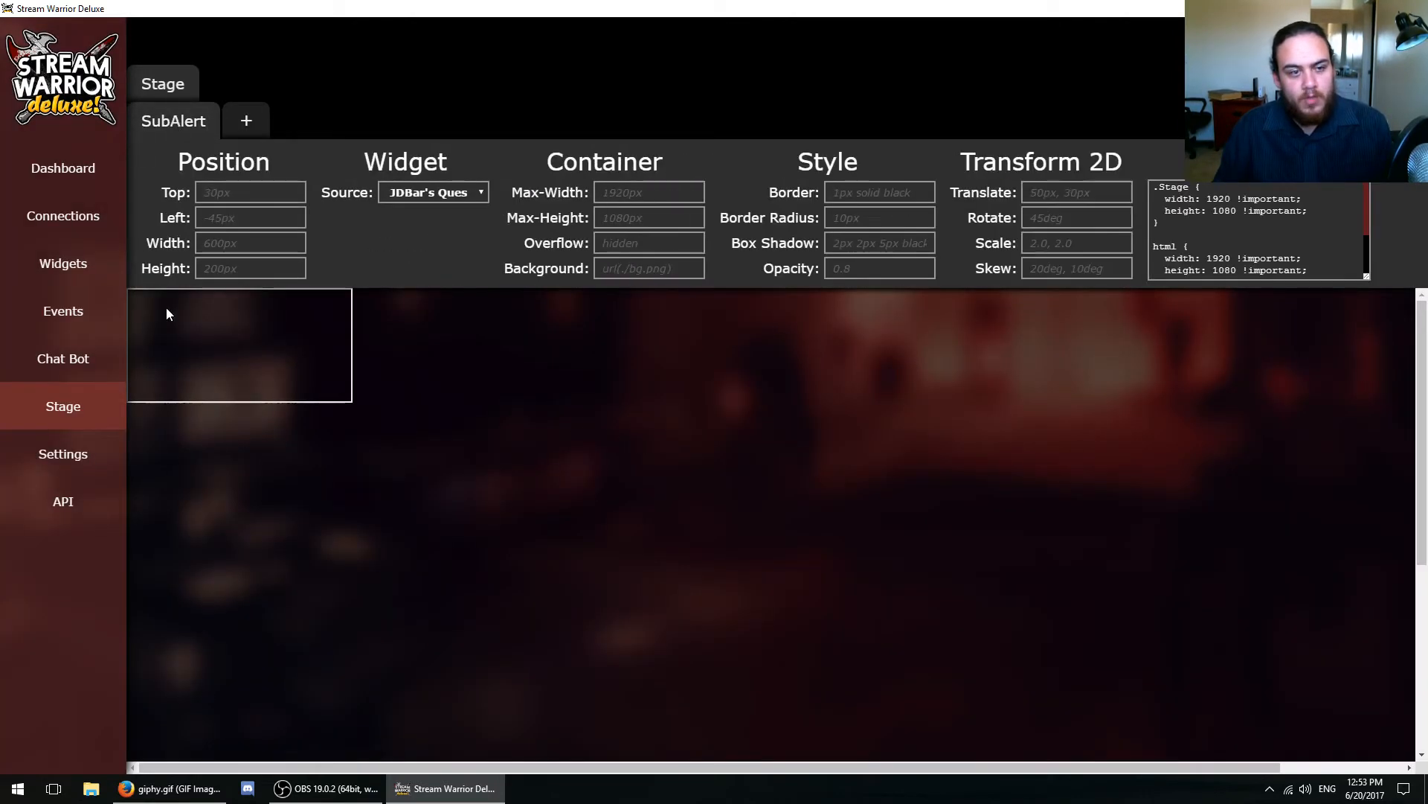
pyautogui.click(482, 193)
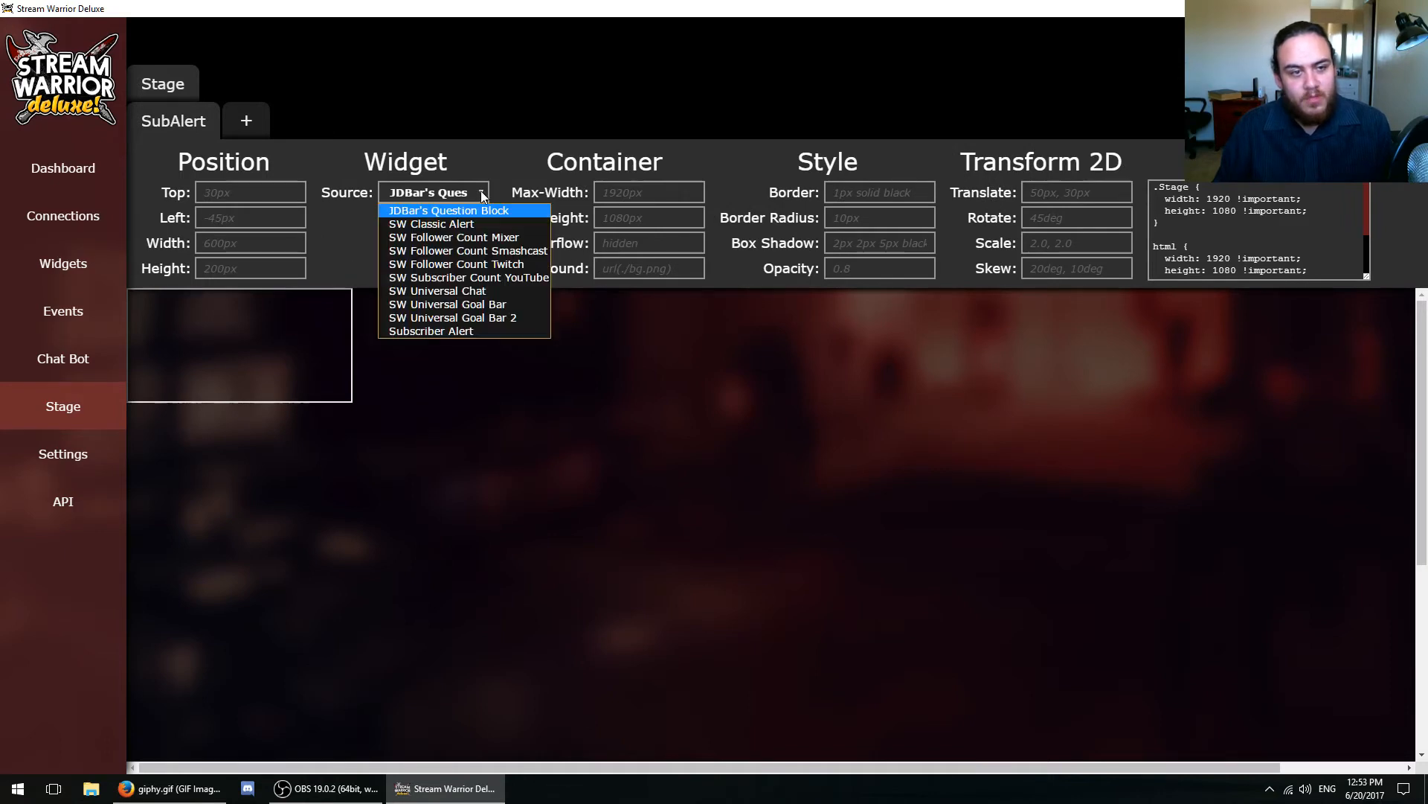
pyautogui.click(453, 330)
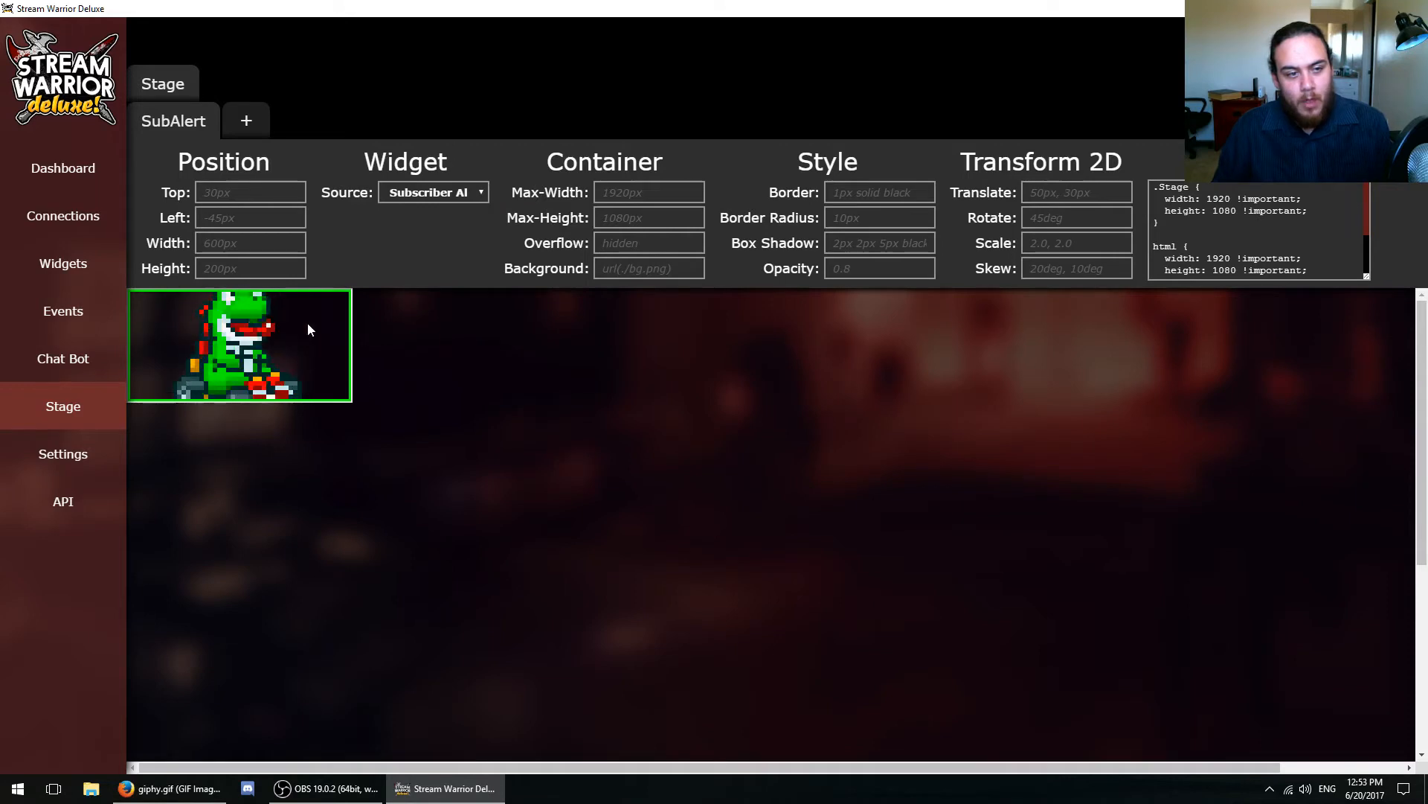
# - Clear the border of the Subscriber Alert widget itself and save the widget as sub-alert, overwriting the existing files
pyautogui.click(46, 266)
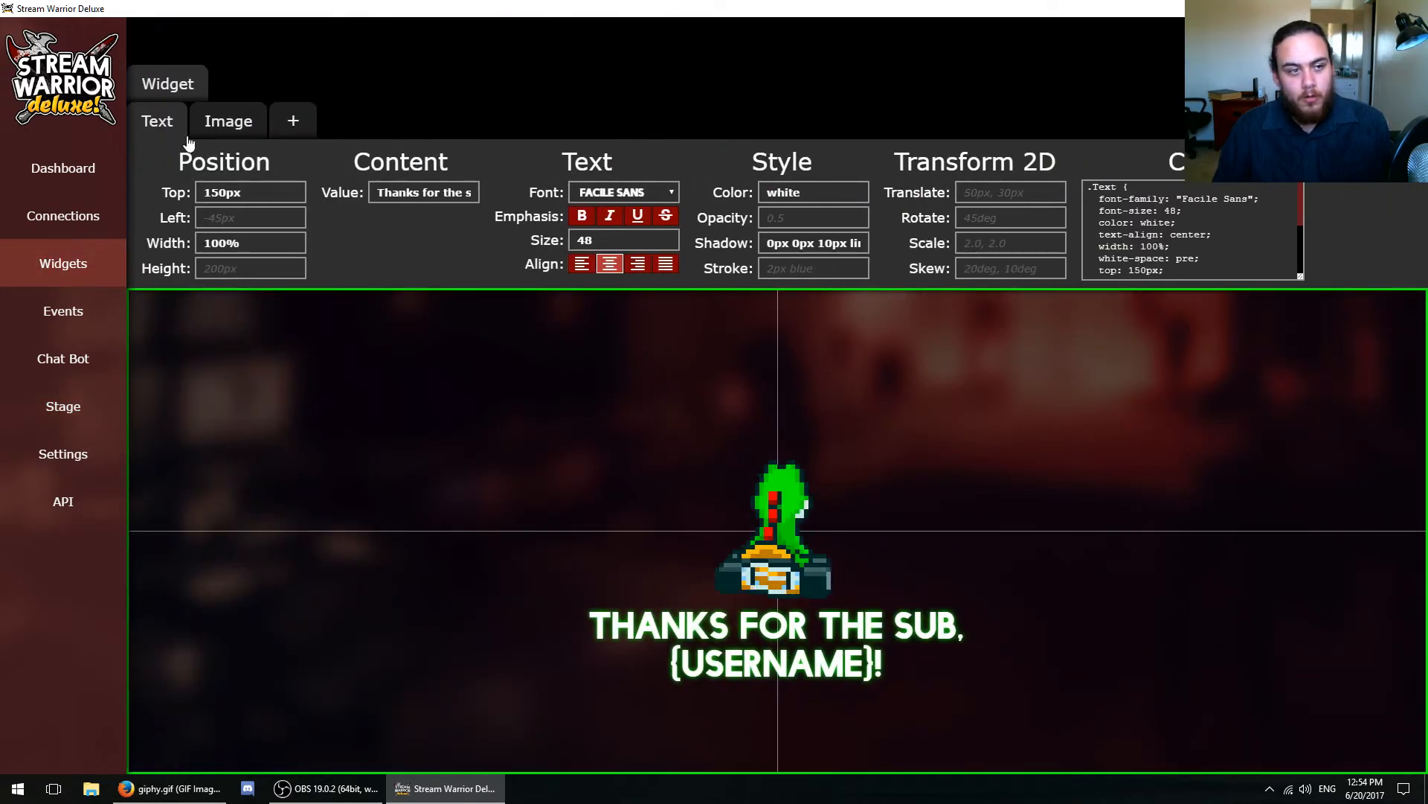
pyautogui.click(169, 84)
pyautogui.click(683, 193)
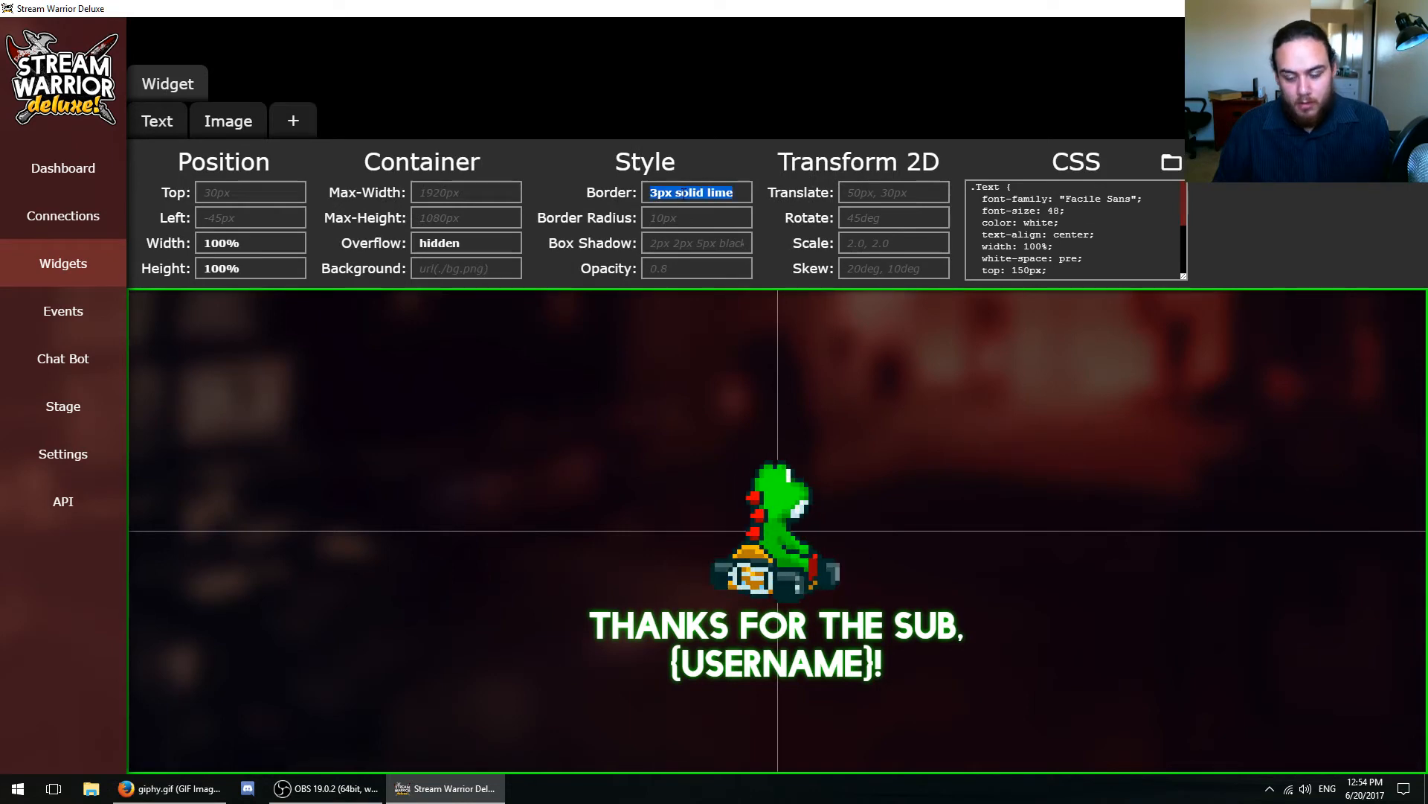
pyautogui.hotkey('ctrl', 's')
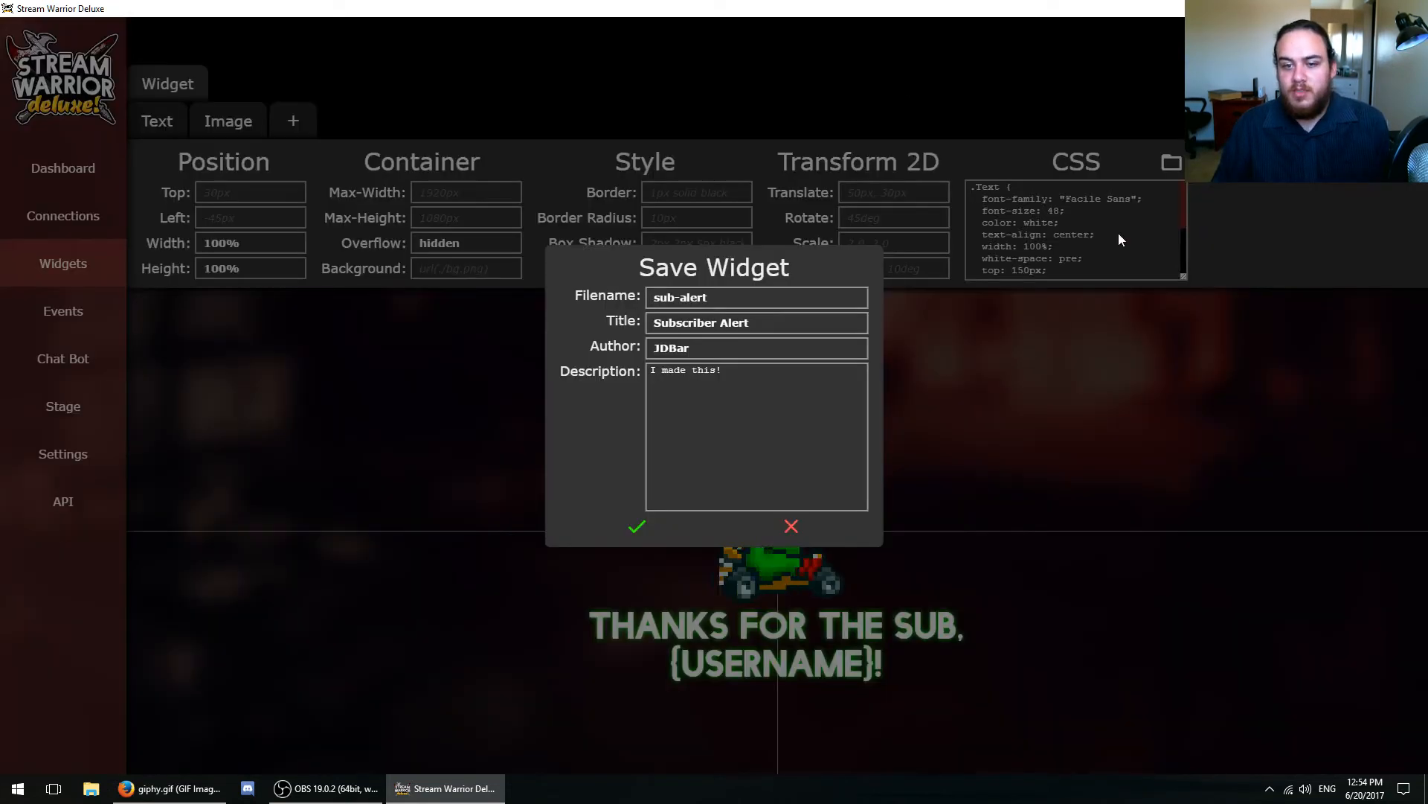
pyautogui.click(636, 526)
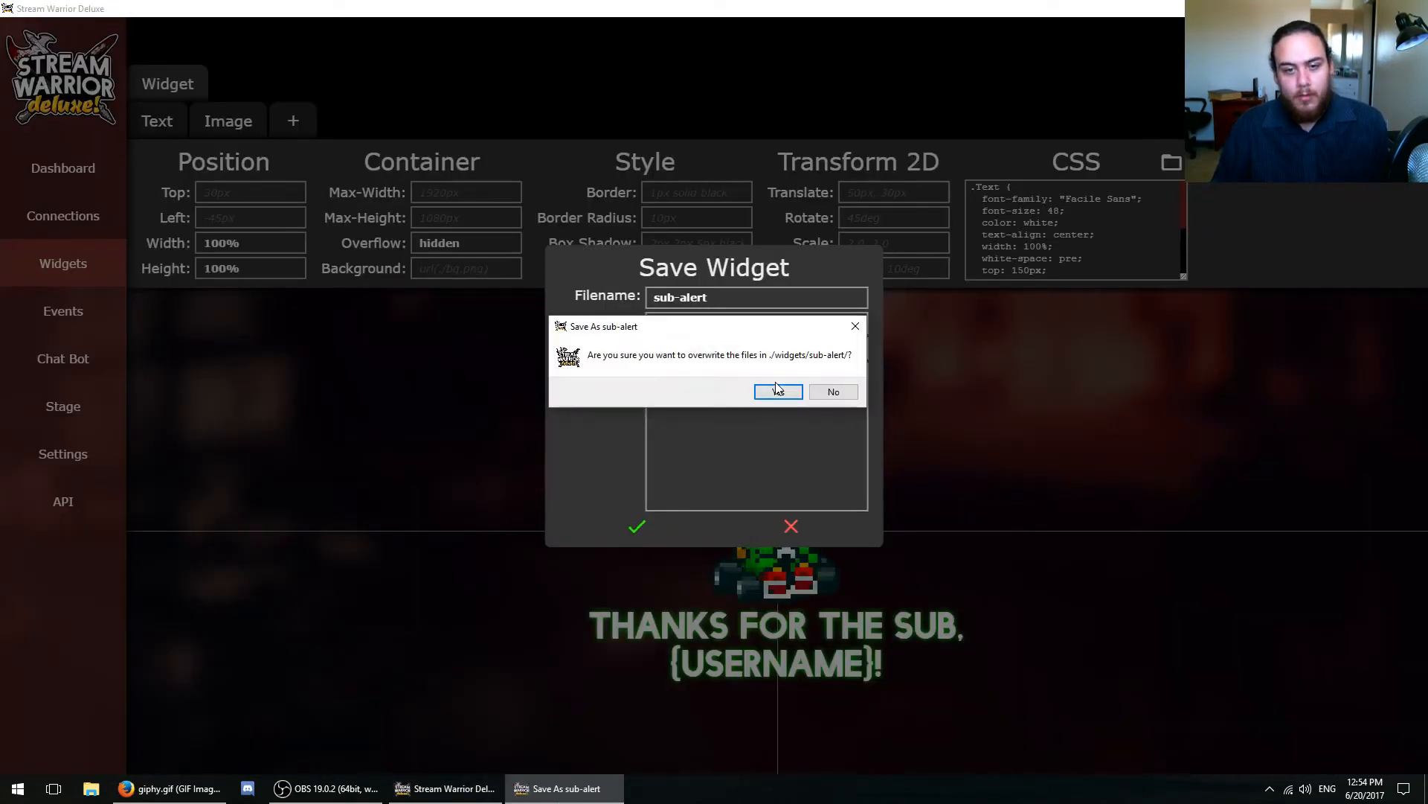
pyautogui.click(776, 390)
pyautogui.click(787, 392)
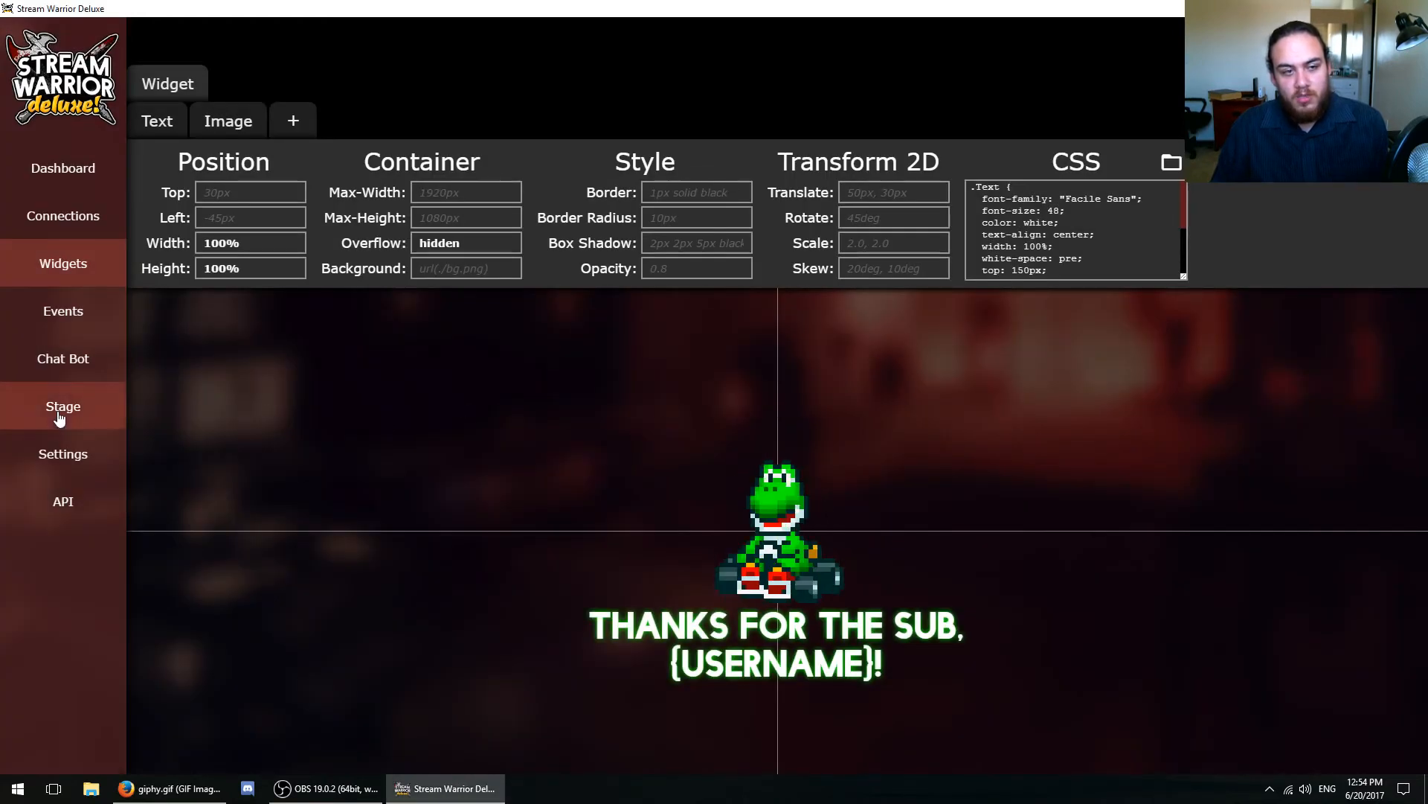
# - Return to the stage and set the SubAlert element's border to 0
pyautogui.click(59, 419)
pyautogui.click(426, 196)
pyautogui.click(598, 165)
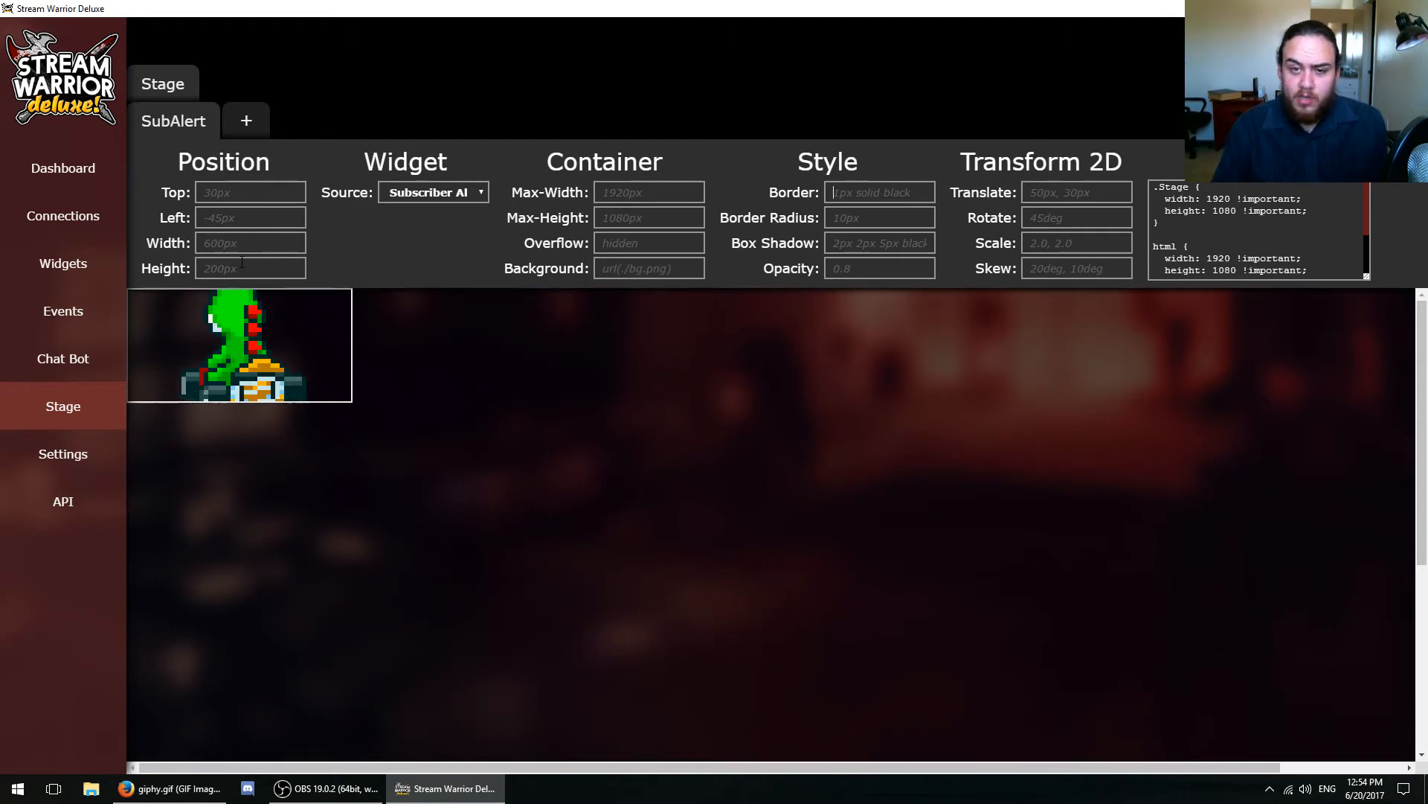
pyautogui.write('0')
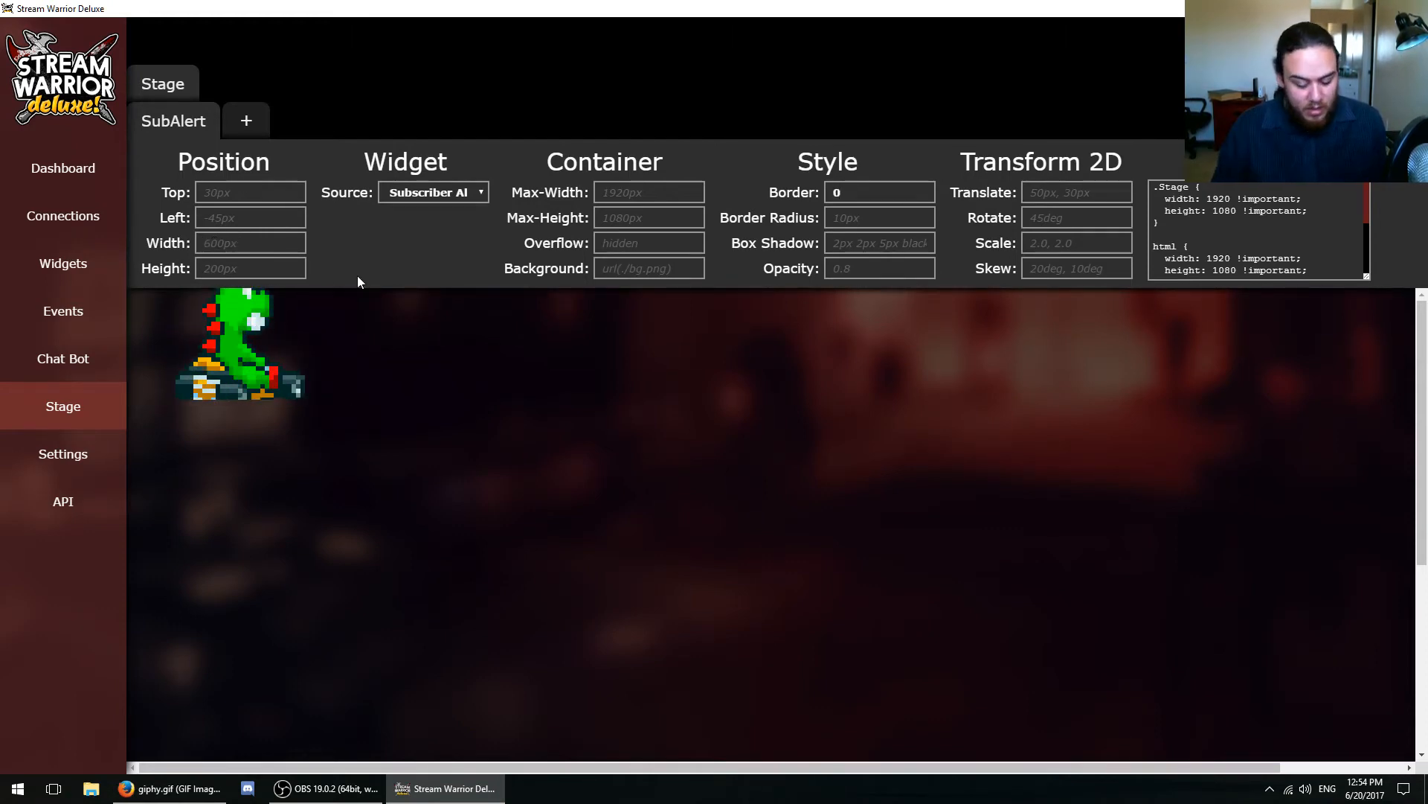
# - Set the SubAlert element's width to 1920 and its height to 1080
pyautogui.write('192')
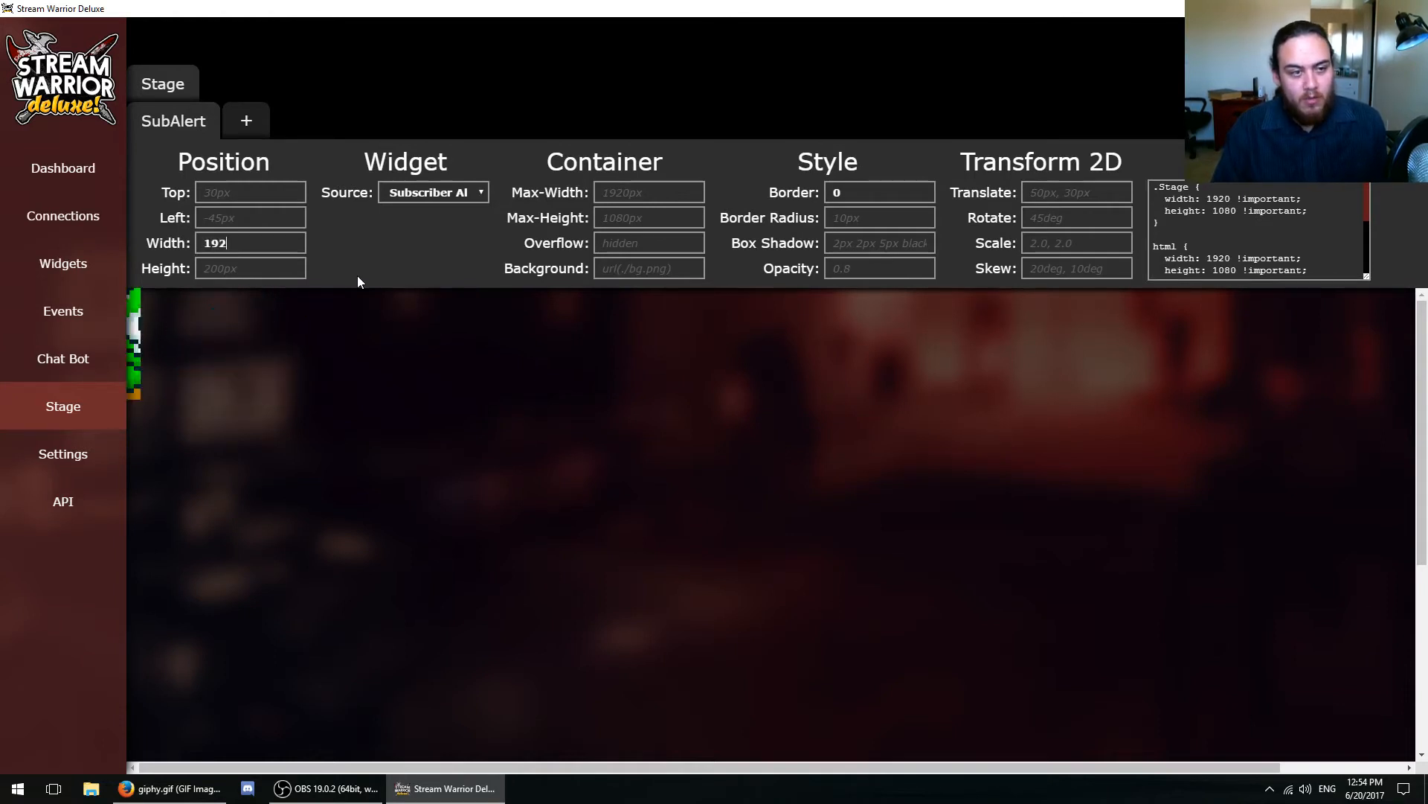
pyautogui.write('0')
pyautogui.press('Tab')
pyautogui.write('1080')
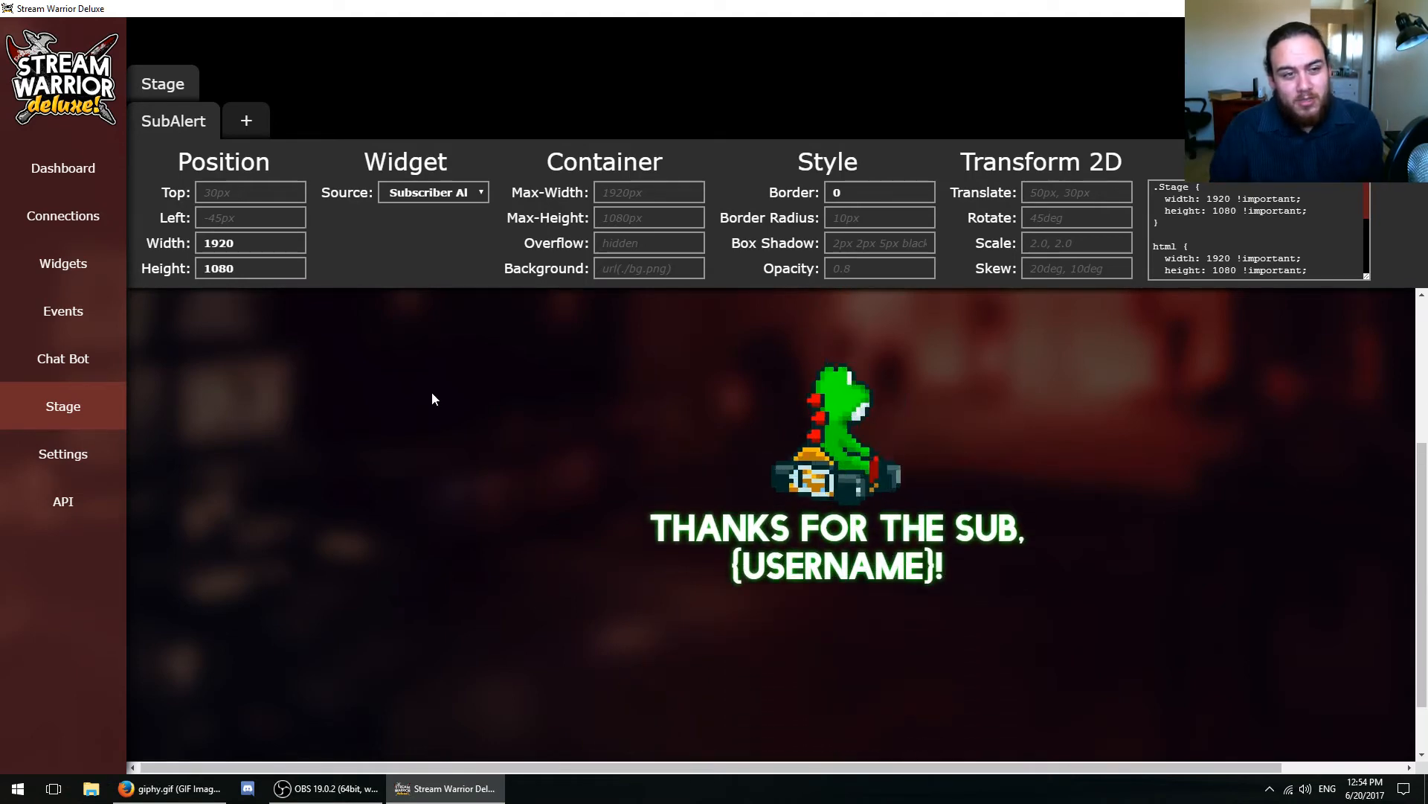
# - Move the SubAlert element up on the stage, trying a top position of -300 and settling on -350
pyautogui.click(229, 192)
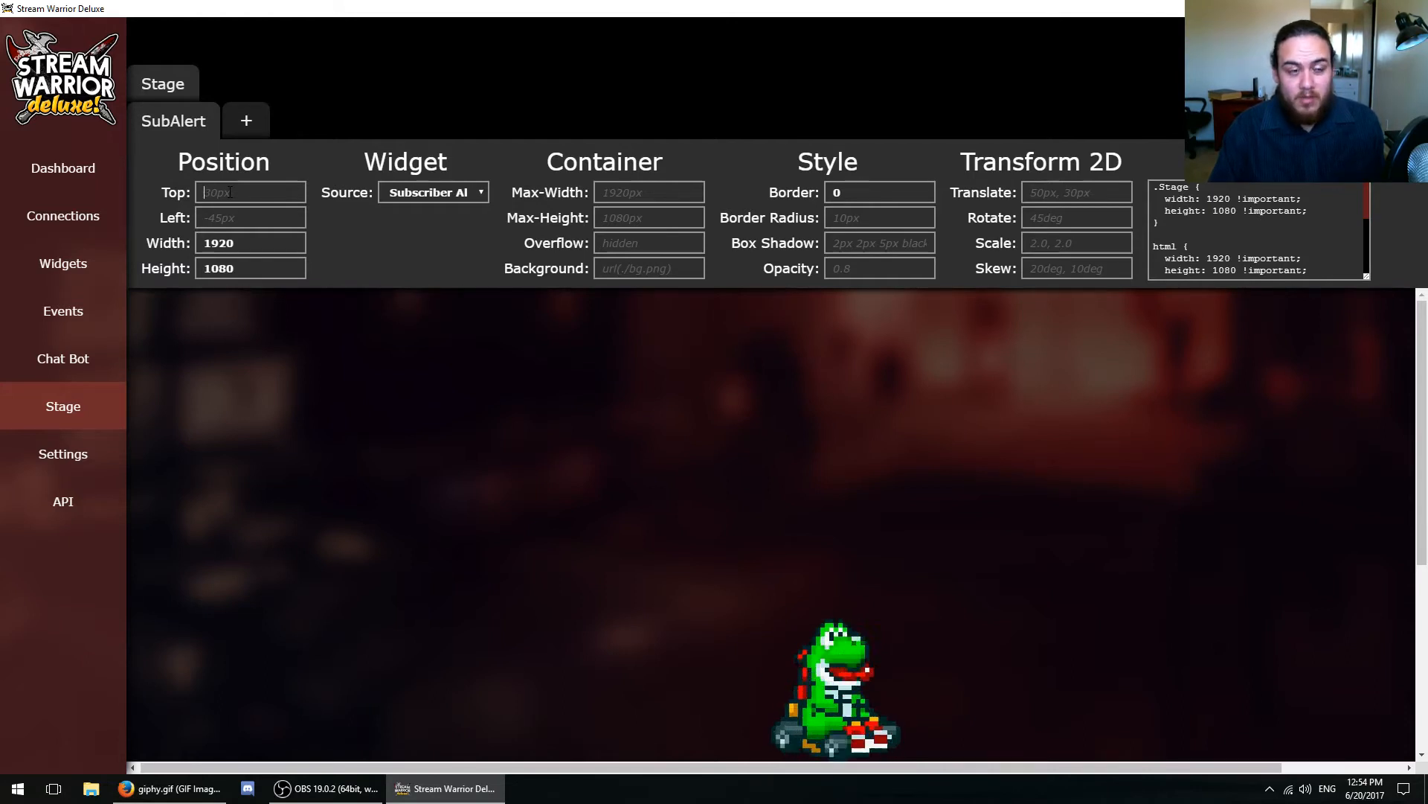
pyautogui.write('-3')
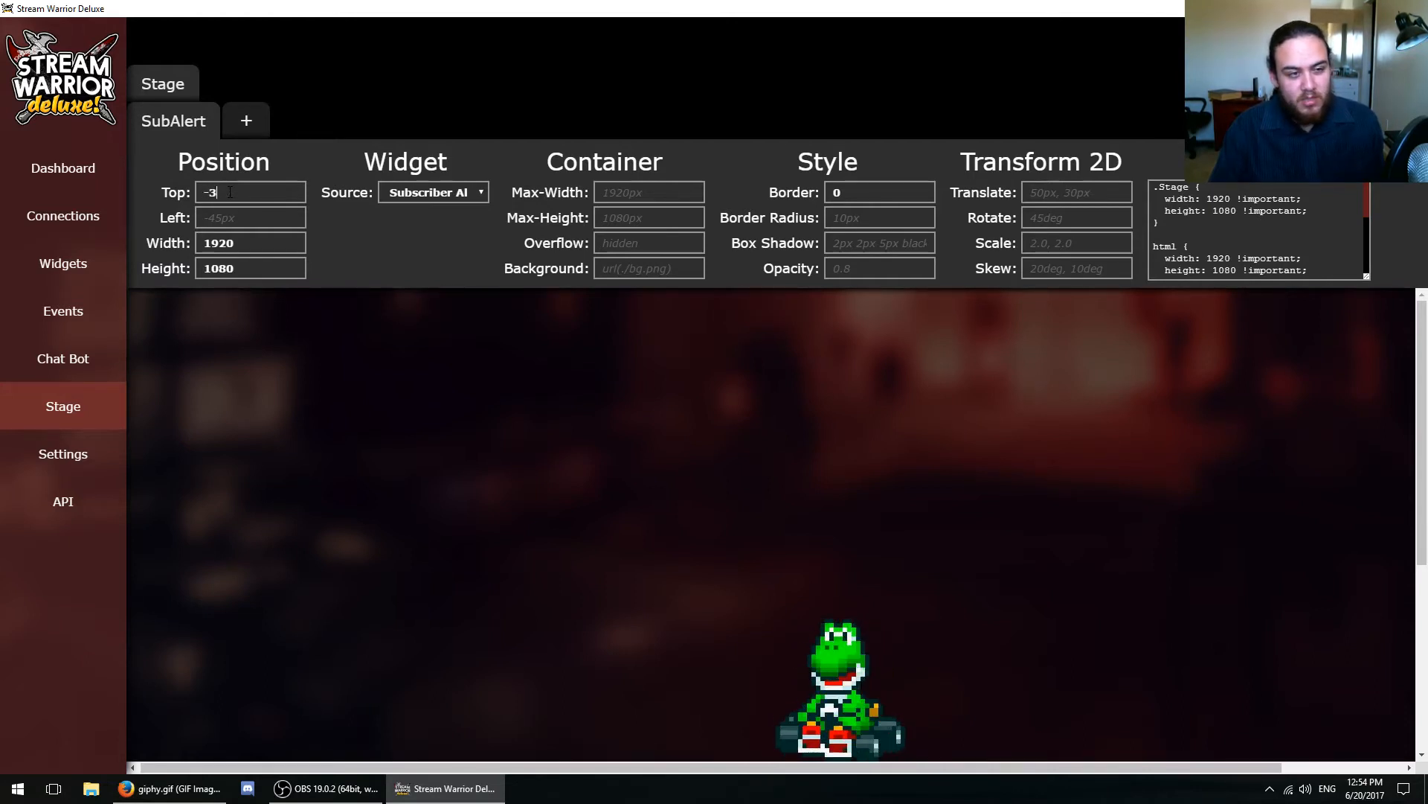
pyautogui.write('00')
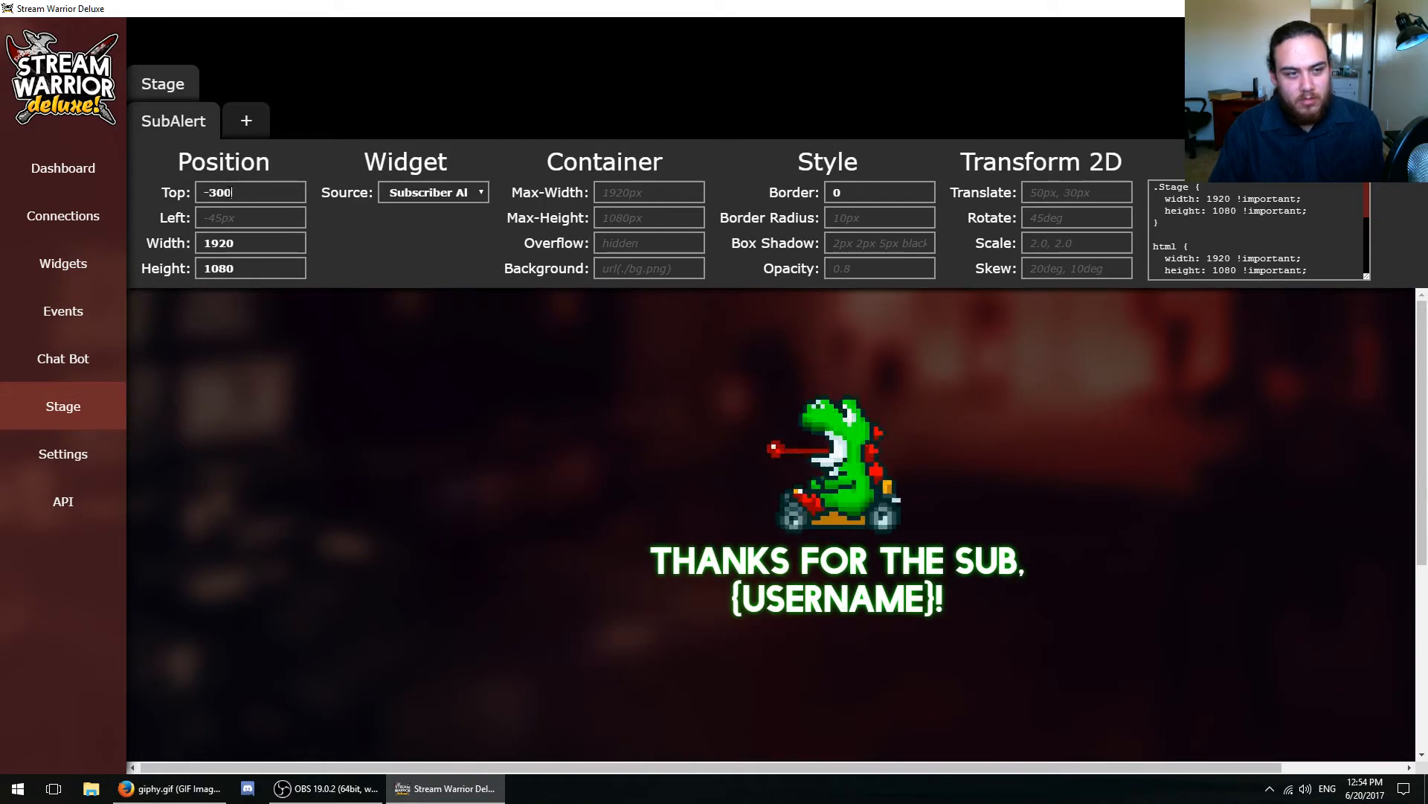
pyautogui.press('Left')
pyautogui.hotkey('shift', 'Left')
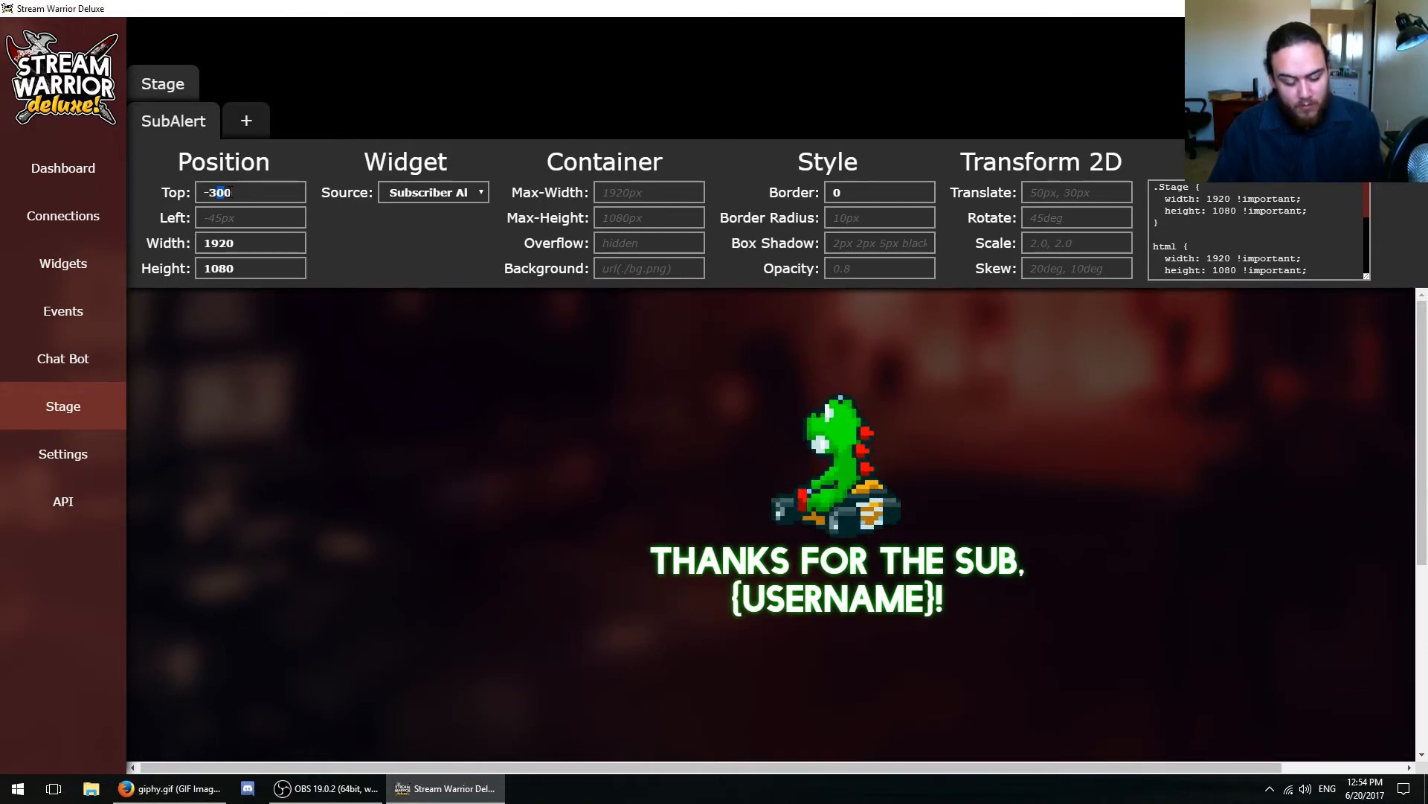
pyautogui.write('5')
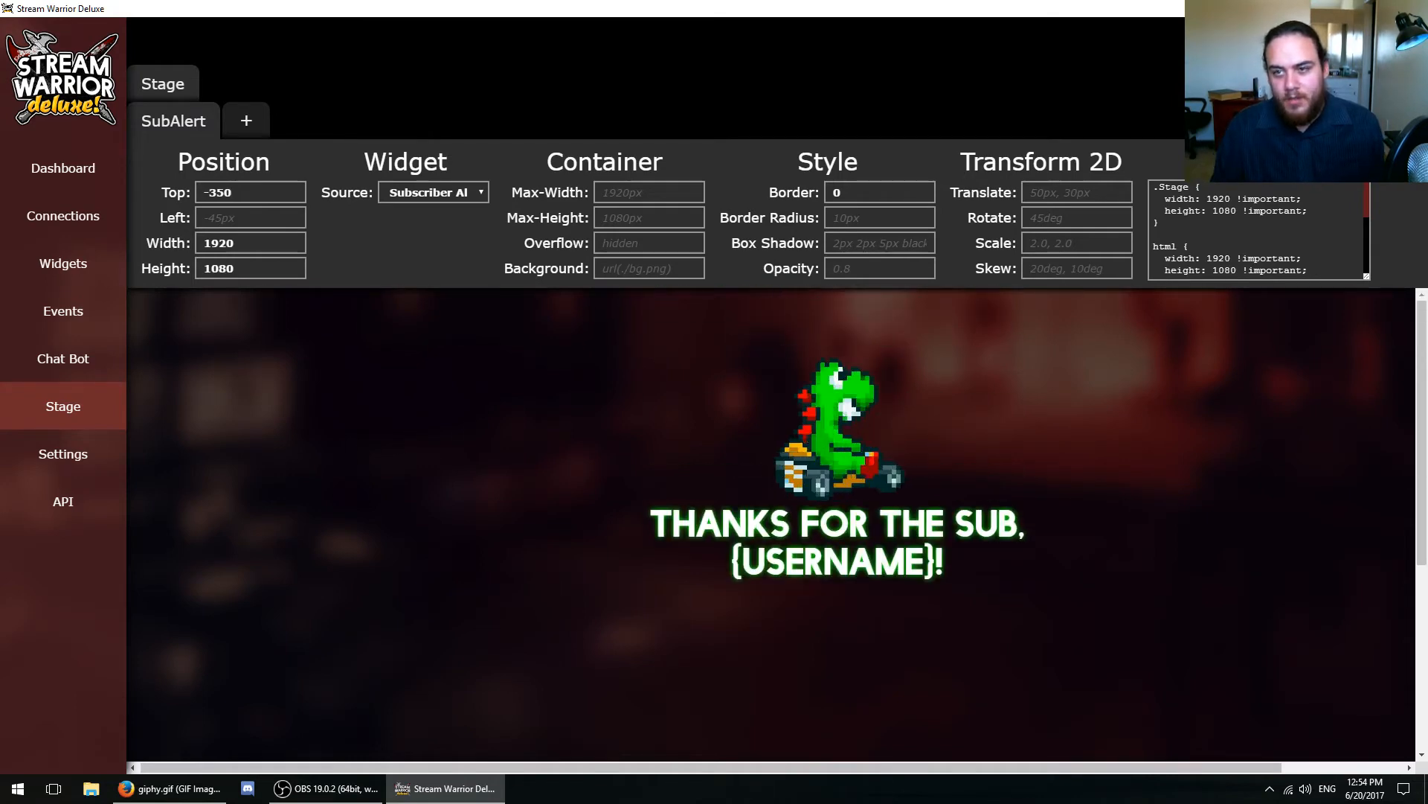
# - Save the stage layout, then go to the dashboard and copy the Stage URL
pyautogui.hotkey('ctrl', 's')
pyautogui.click(793, 390)
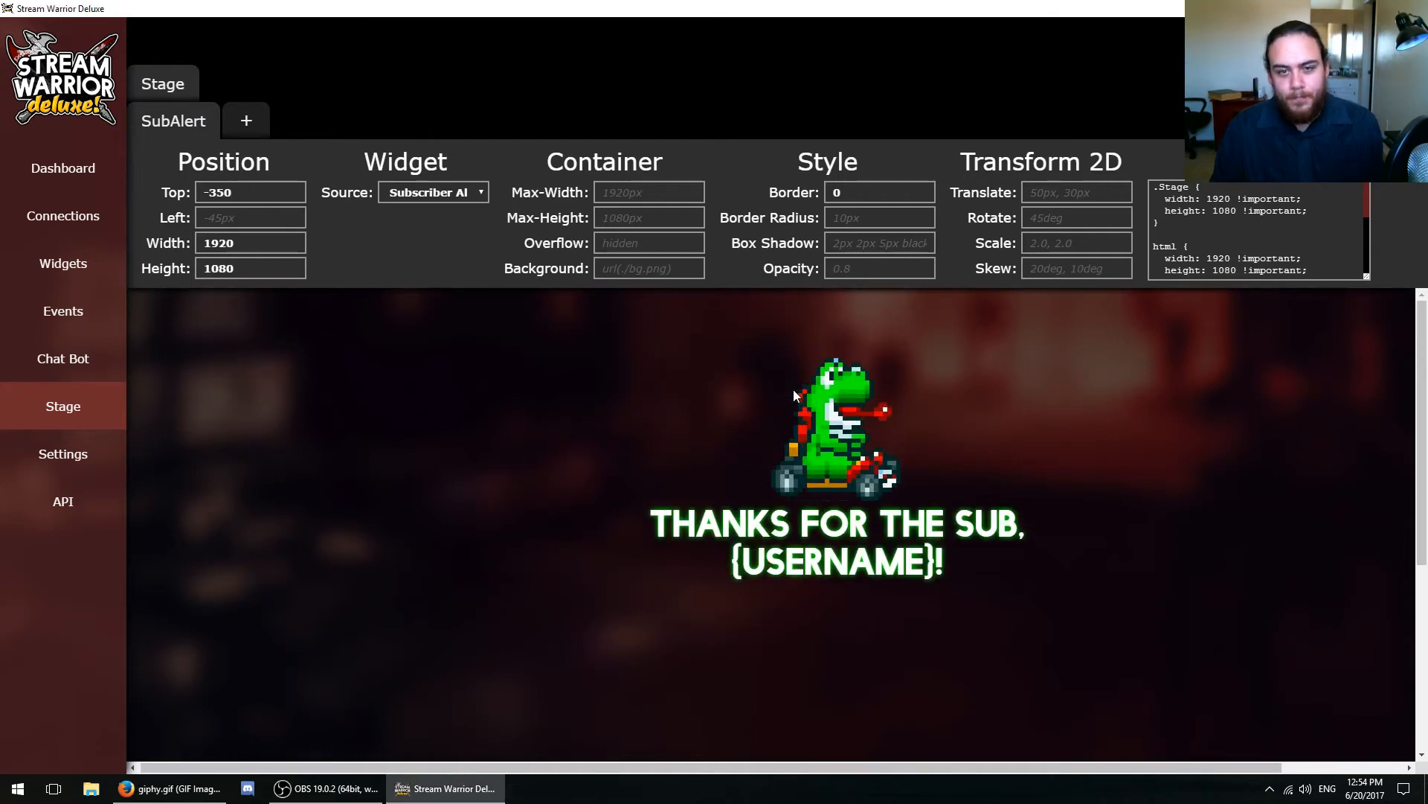
pyautogui.click(100, 177)
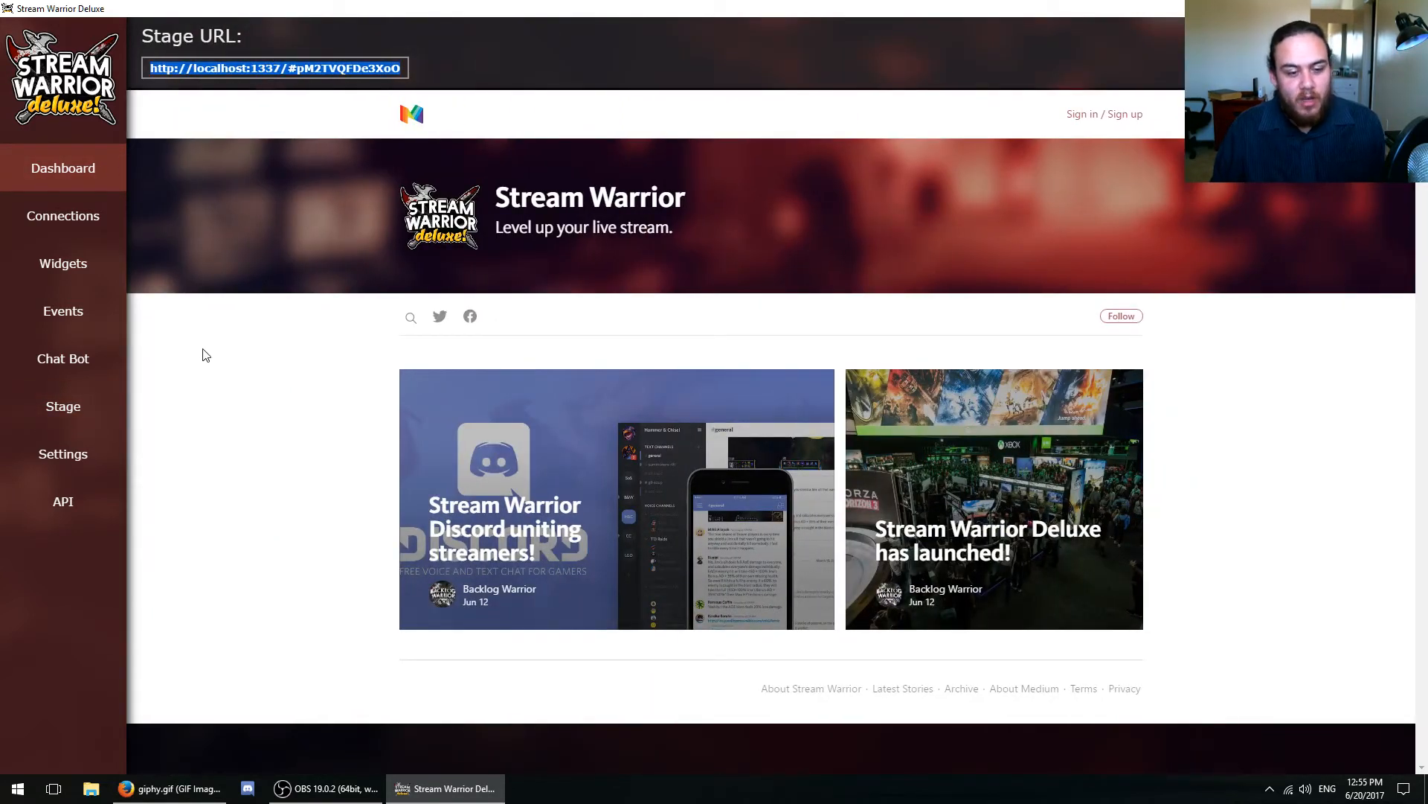
# - Switch to OBS and add a new BrowserSource to the Tutorial scene, using the copied Stage URL at 1920 wide and 1080 high
pyautogui.click(322, 797)
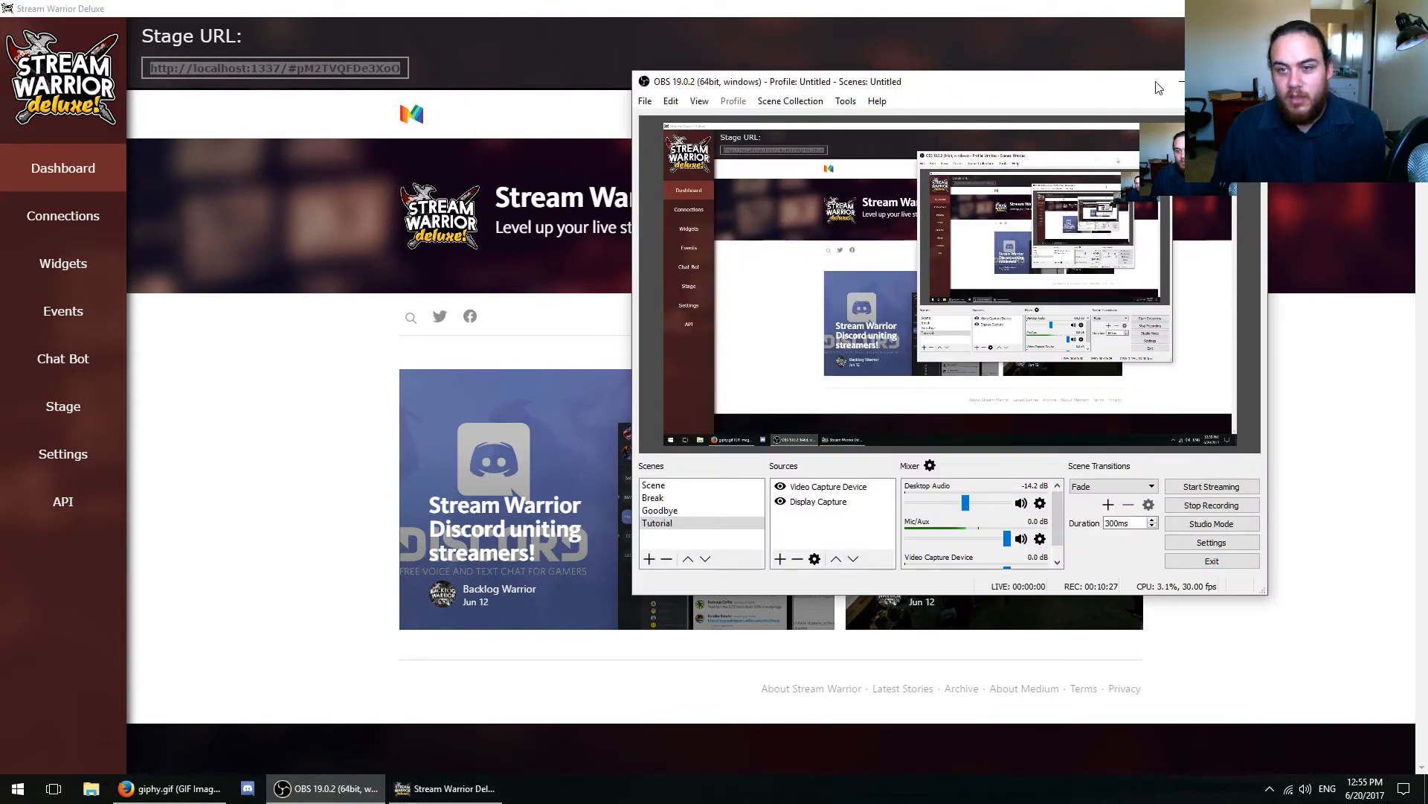
pyautogui.click(1216, 82)
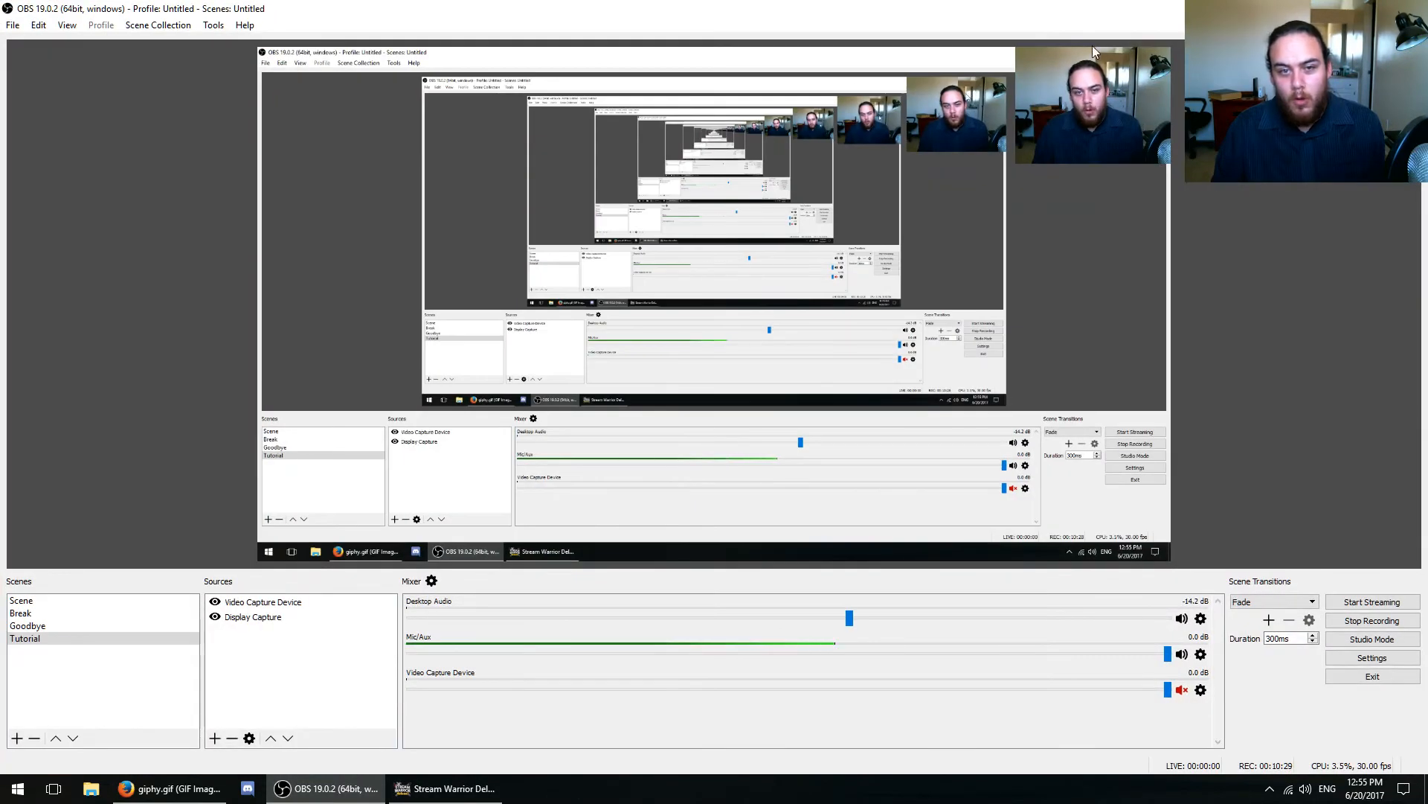
pyautogui.moveTo(1067, 7); pyautogui.dragTo(1062, 25)
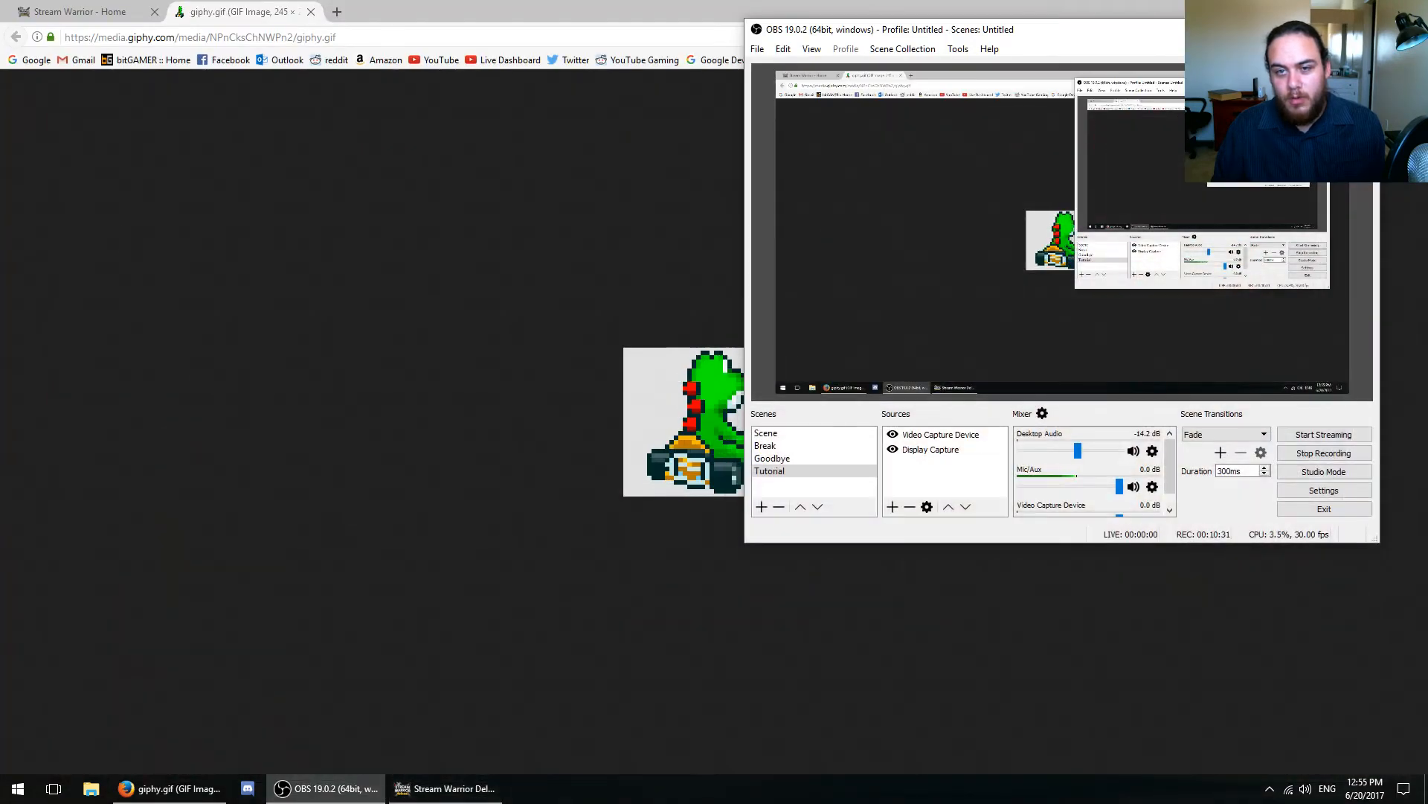
pyautogui.click(892, 507)
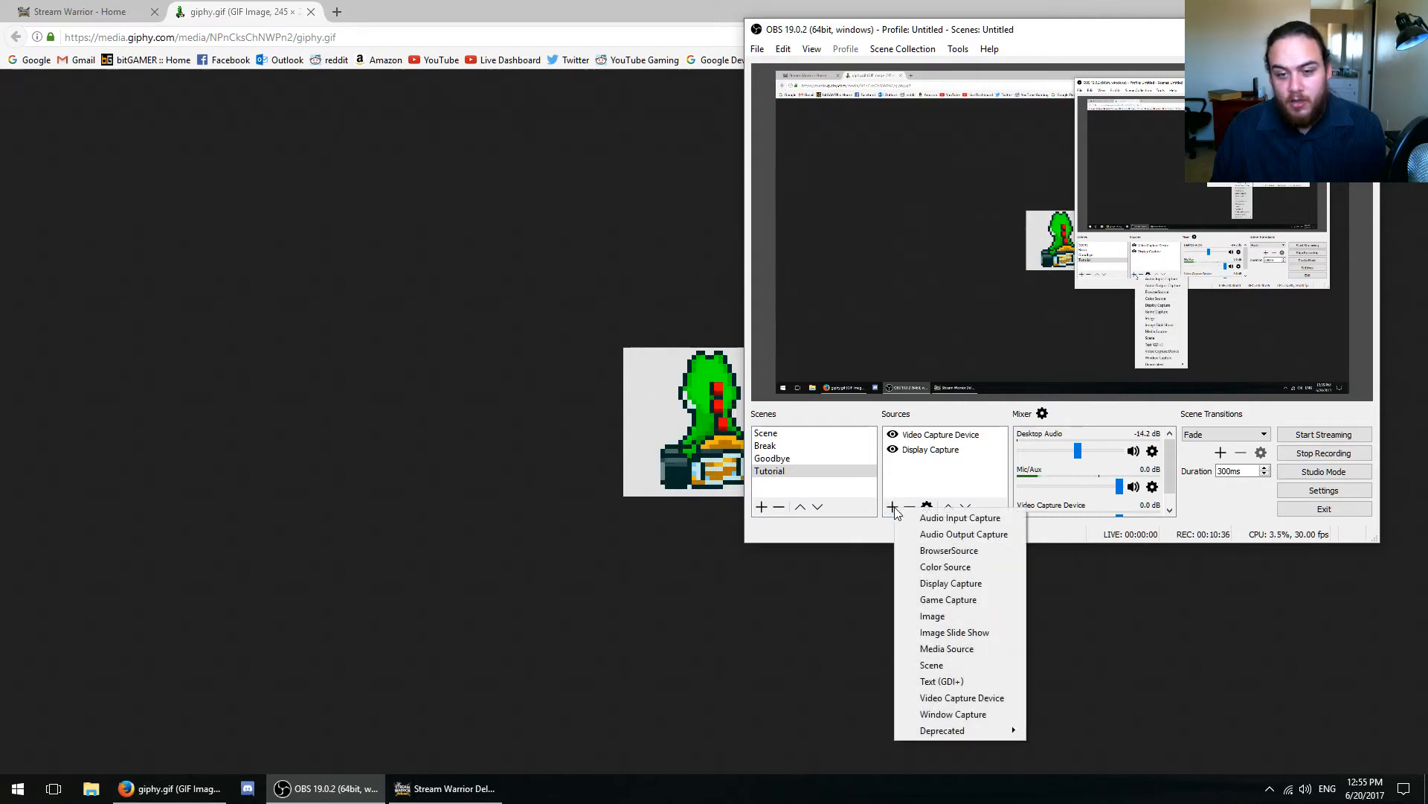
pyautogui.click(927, 552)
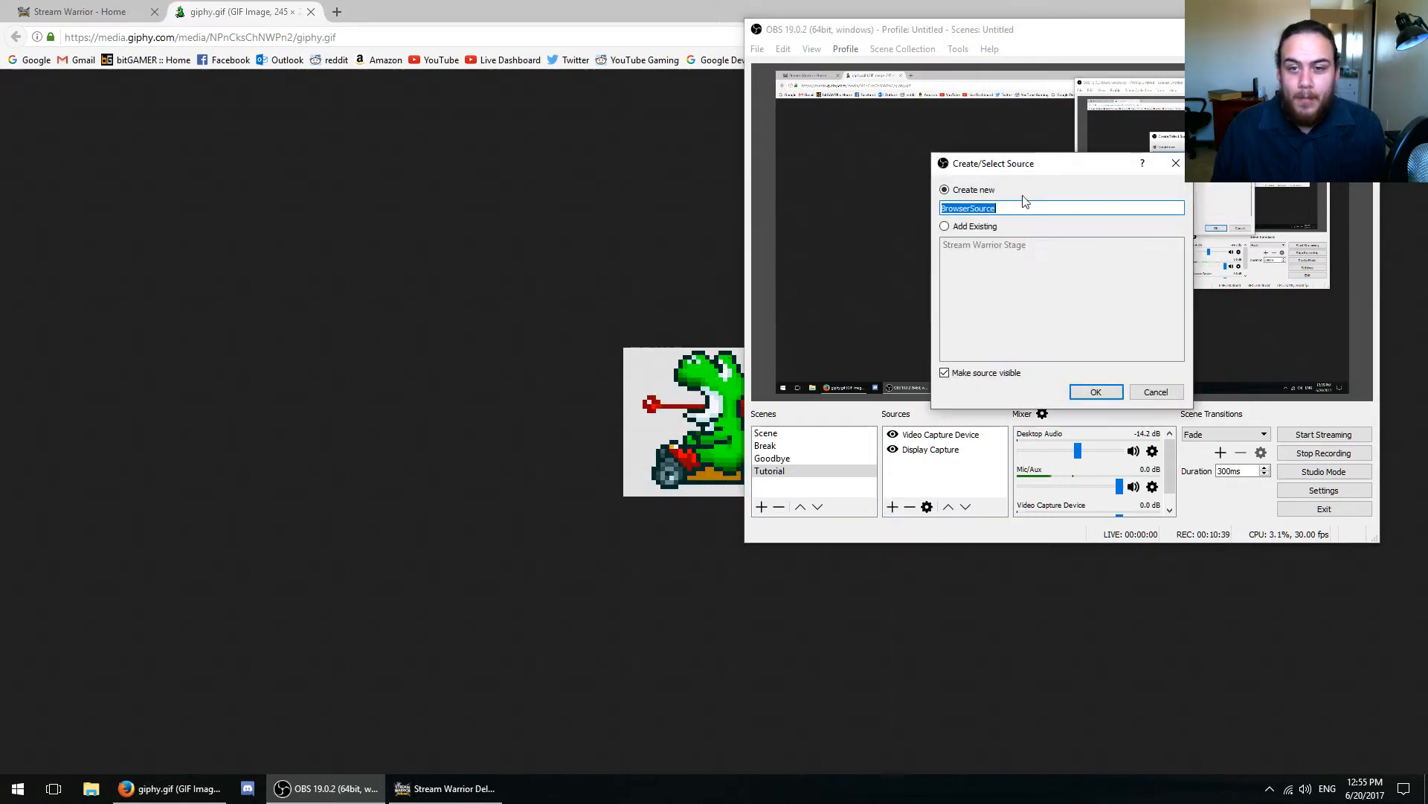
pyautogui.press('Return')
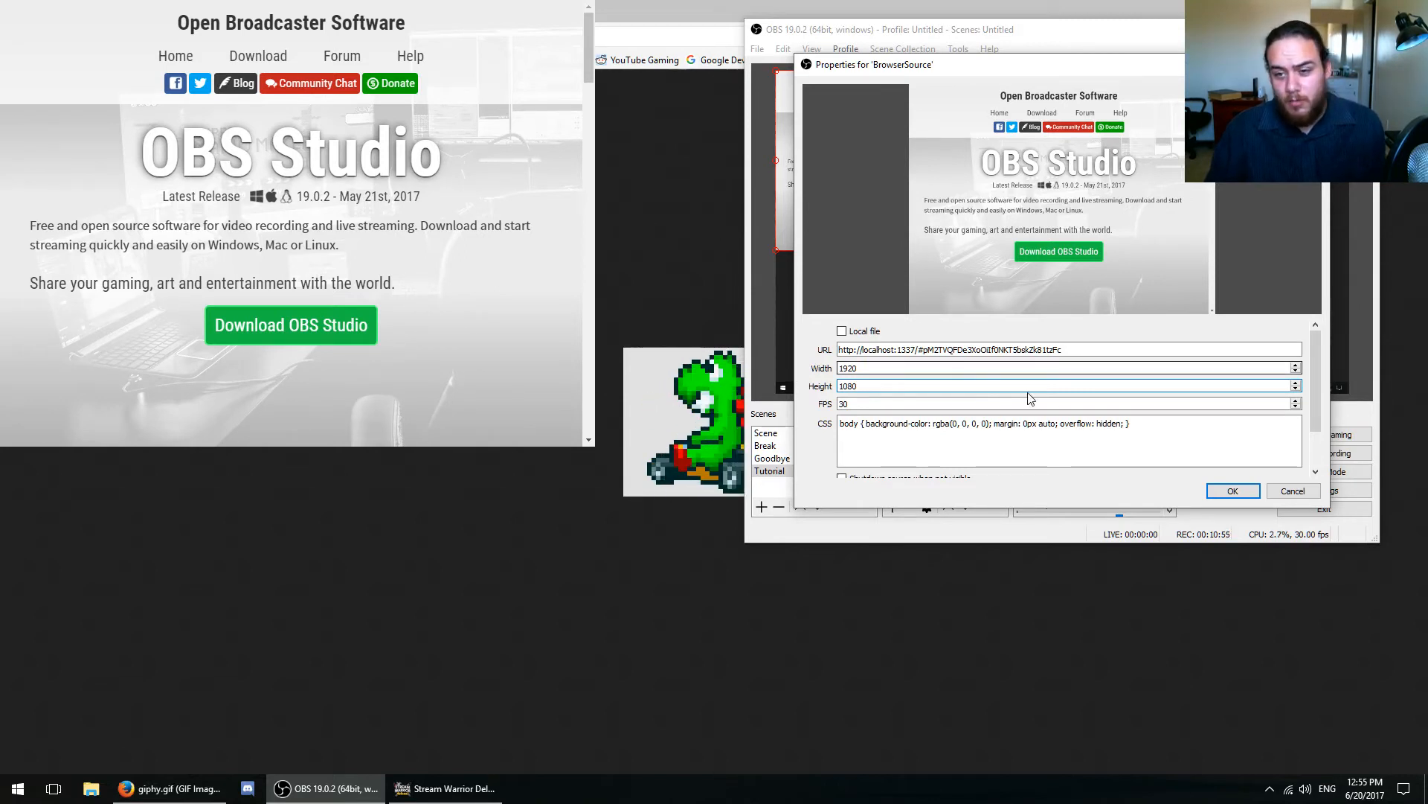
pyautogui.click(1232, 491)
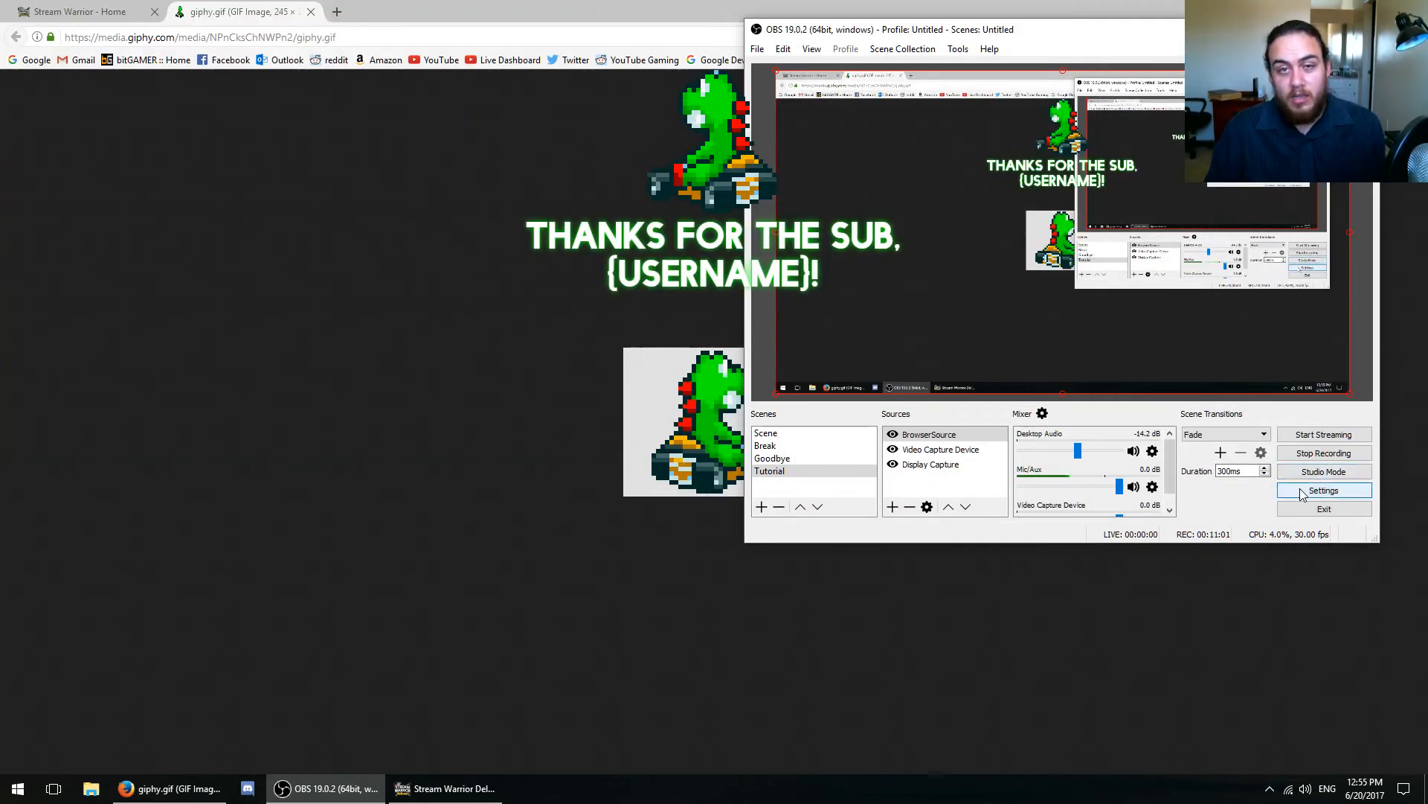
# - Check the base canvas and output resolutions in the OBS video settings, then close the settings
pyautogui.click(1324, 490)
pyautogui.click(763, 199)
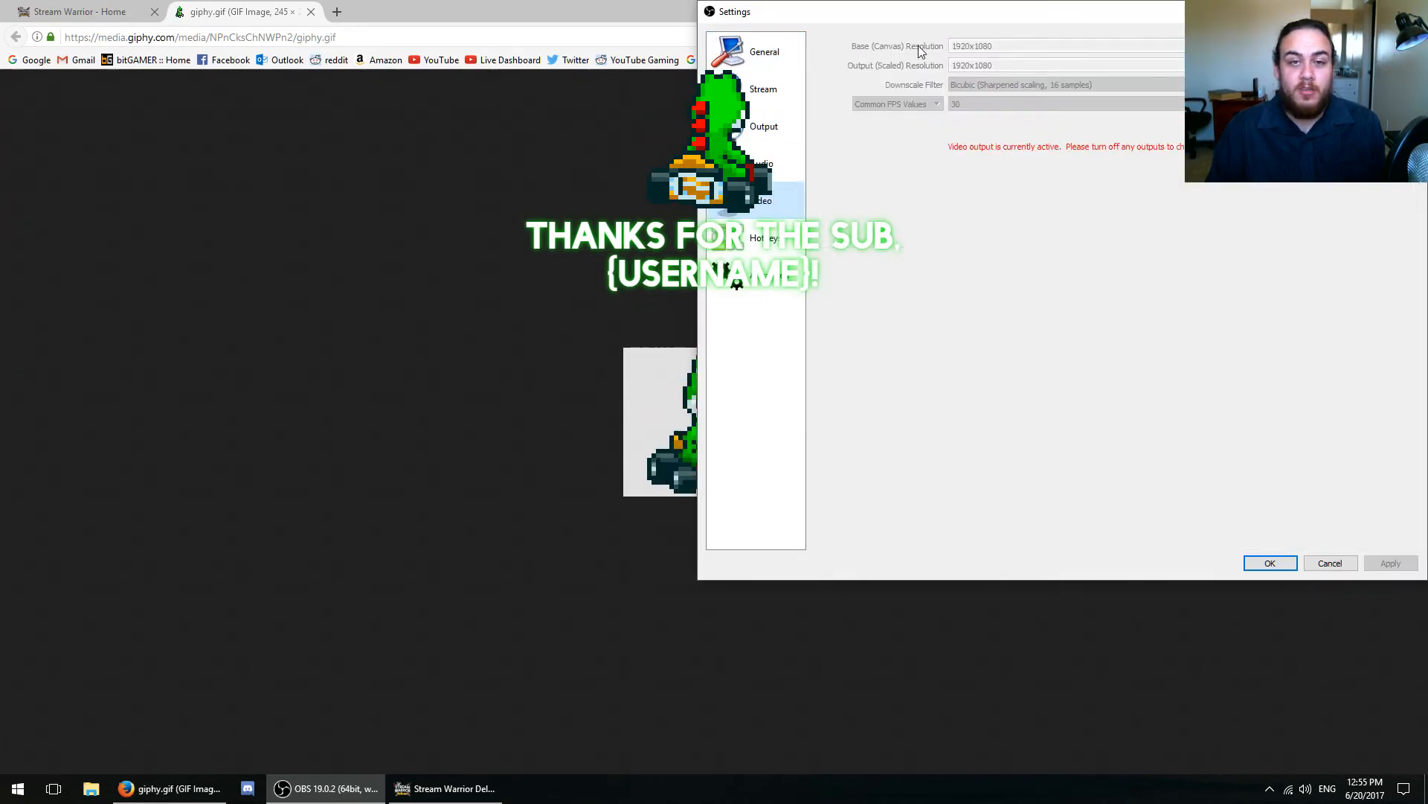
pyautogui.click(1271, 563)
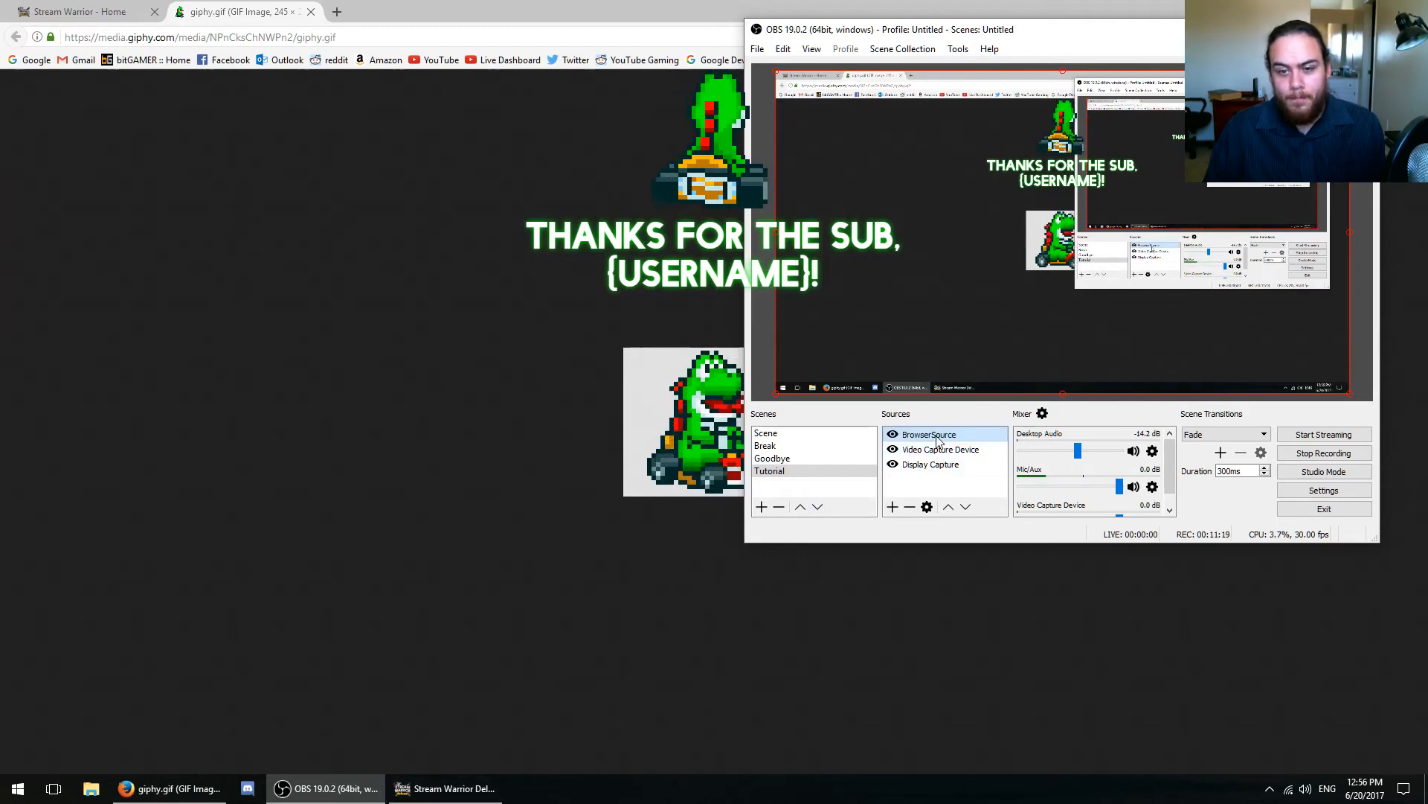
# - Move the BrowserSource below the Video Capture Device in the source order and hide it
pyautogui.moveTo(937, 441); pyautogui.dragTo(928, 463)
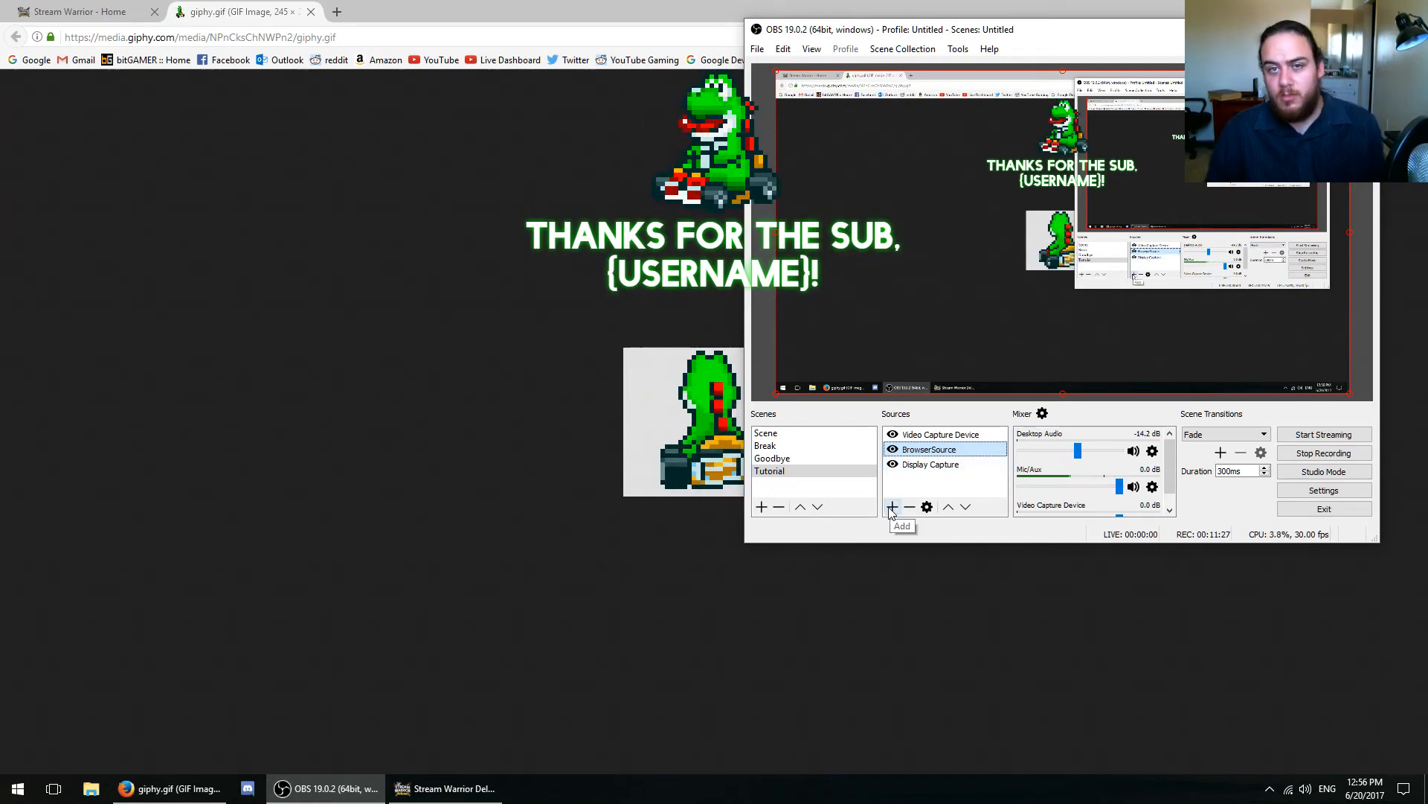
pyautogui.click(893, 449)
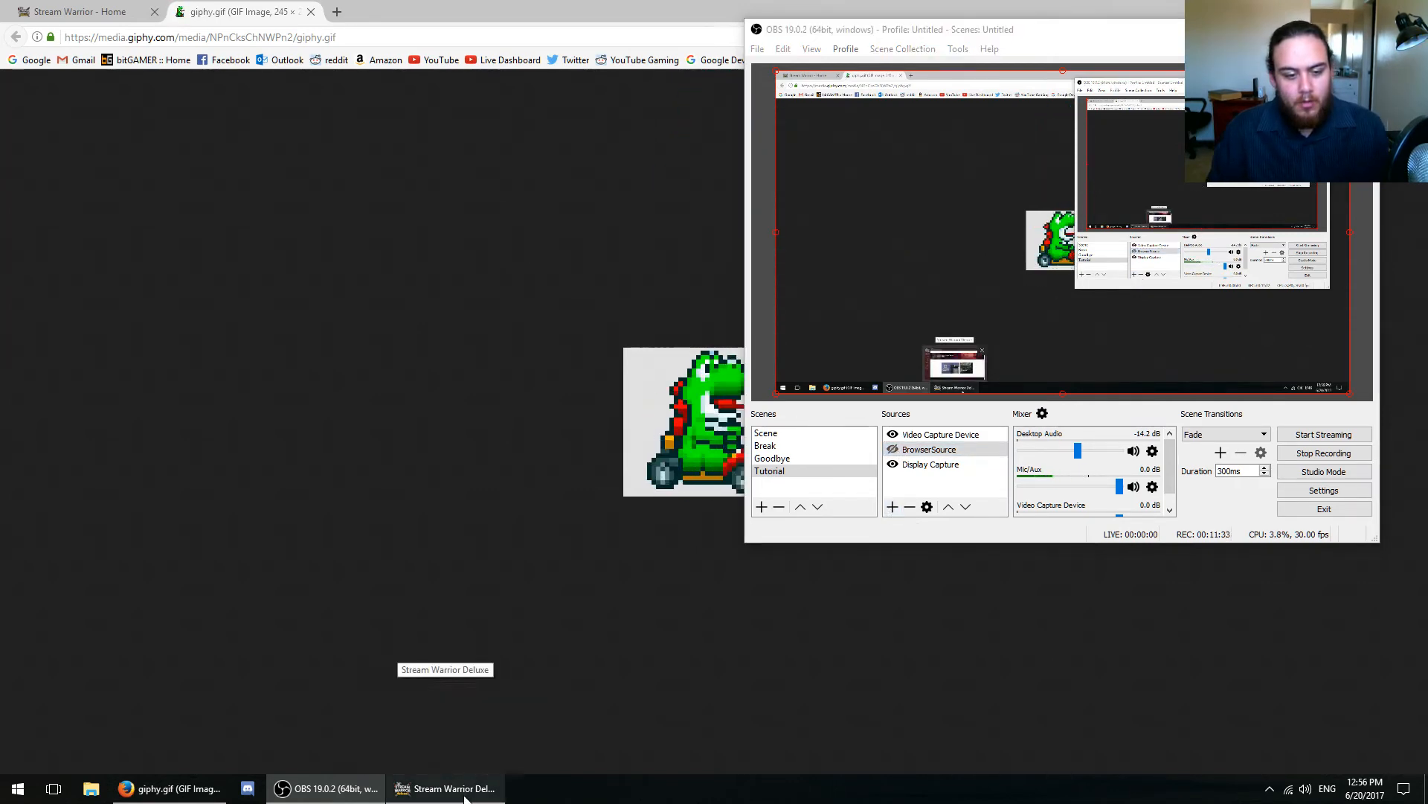
# - Switch back to Stream Warrior Deluxe and add a Stage Load event with a hideWidget action
pyautogui.click(464, 790)
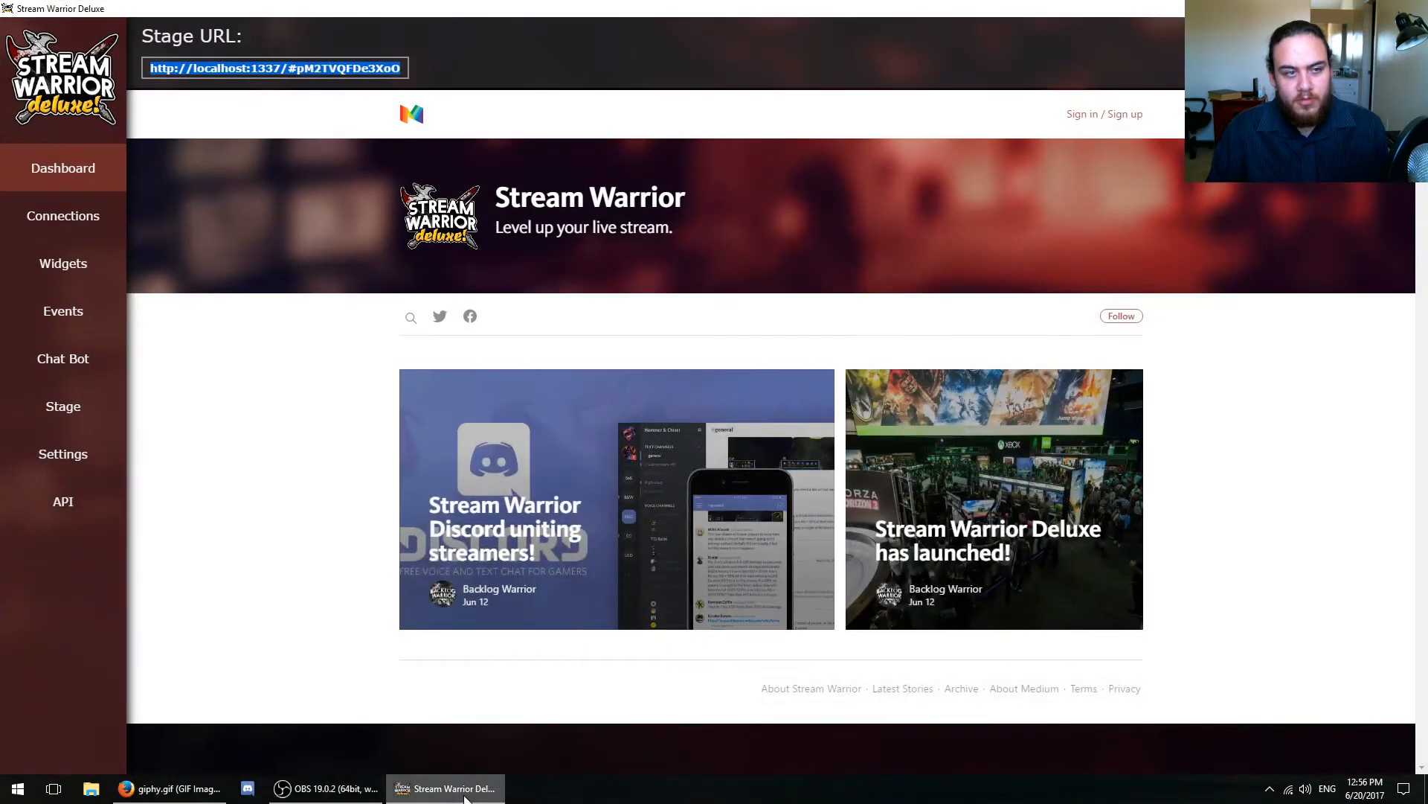
pyautogui.click(81, 332)
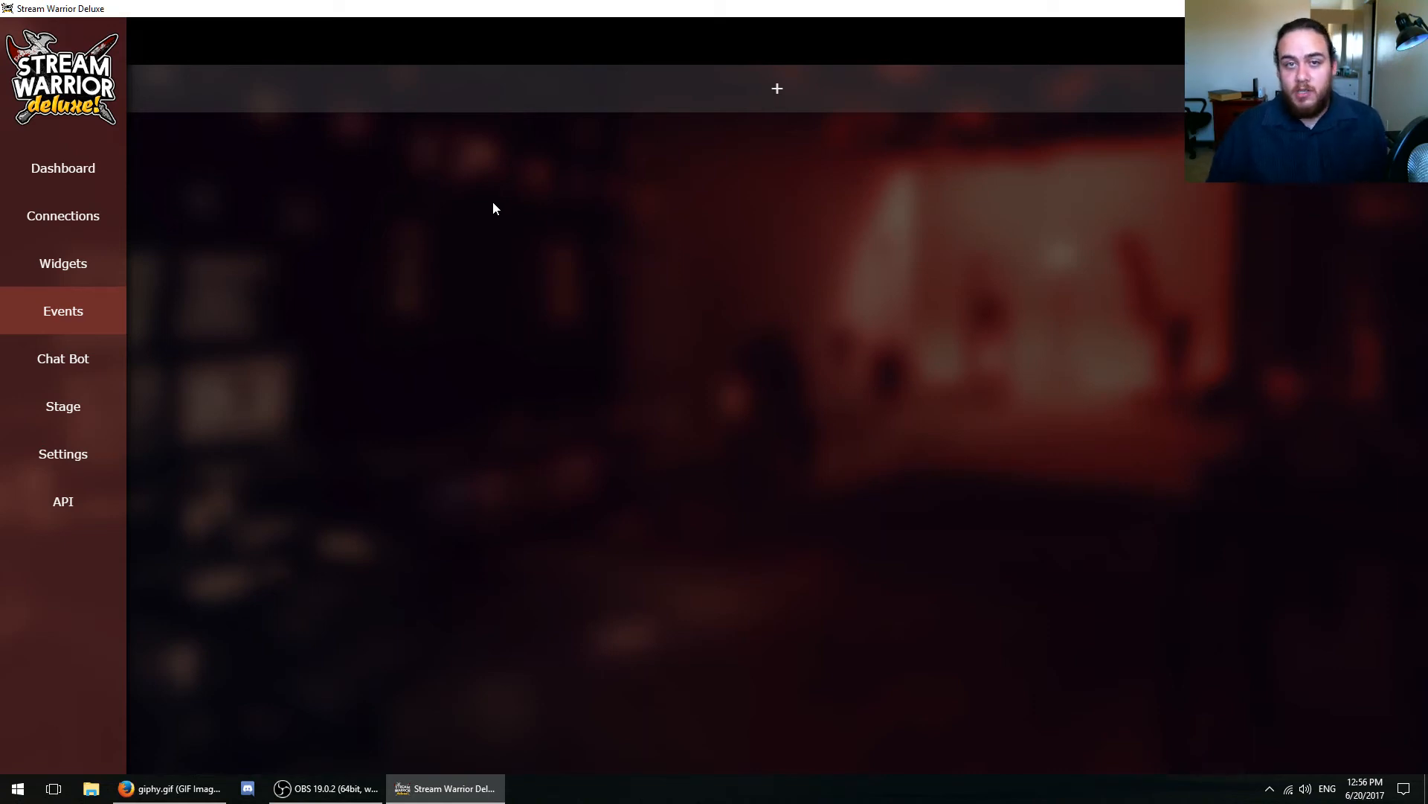
pyautogui.click(776, 95)
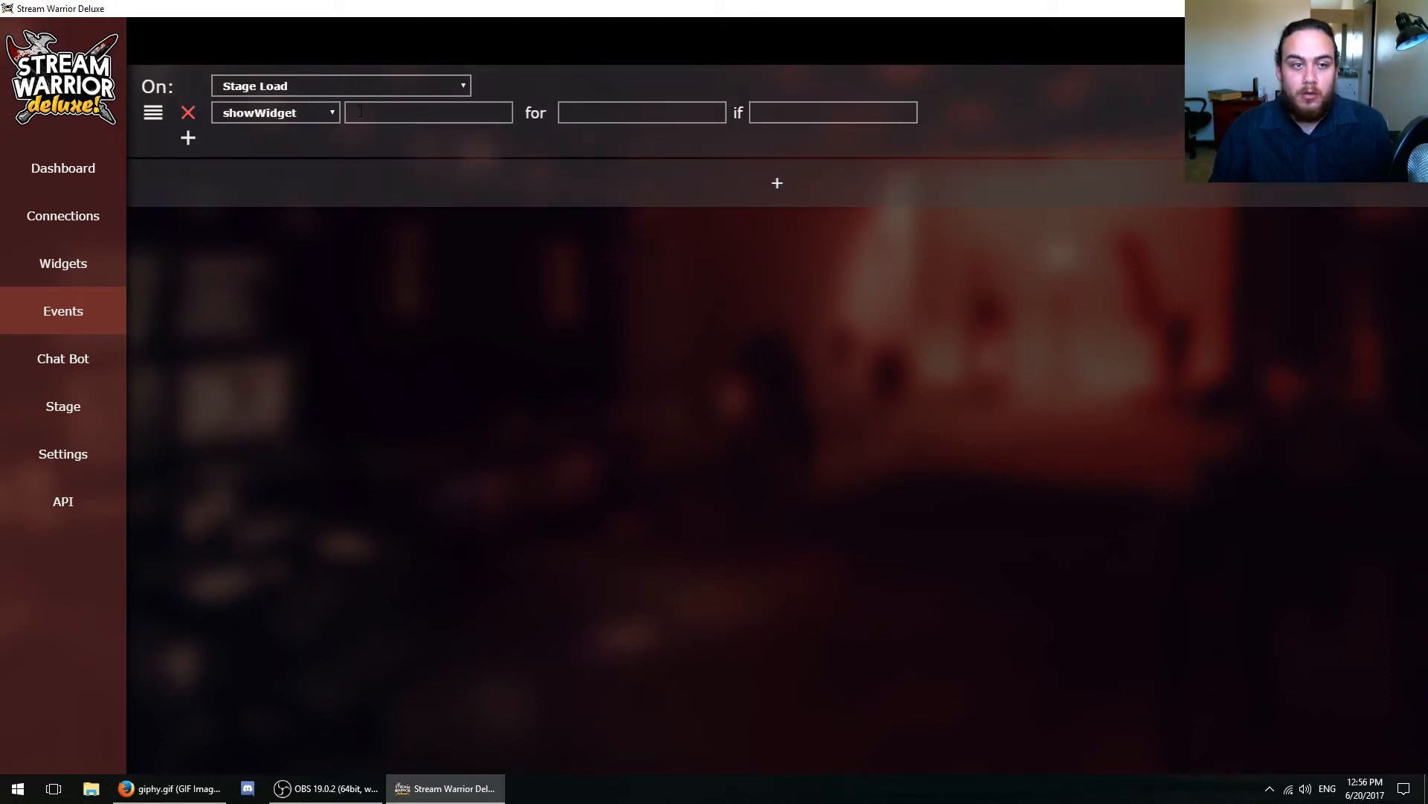
pyautogui.click(324, 117)
pyautogui.click(308, 145)
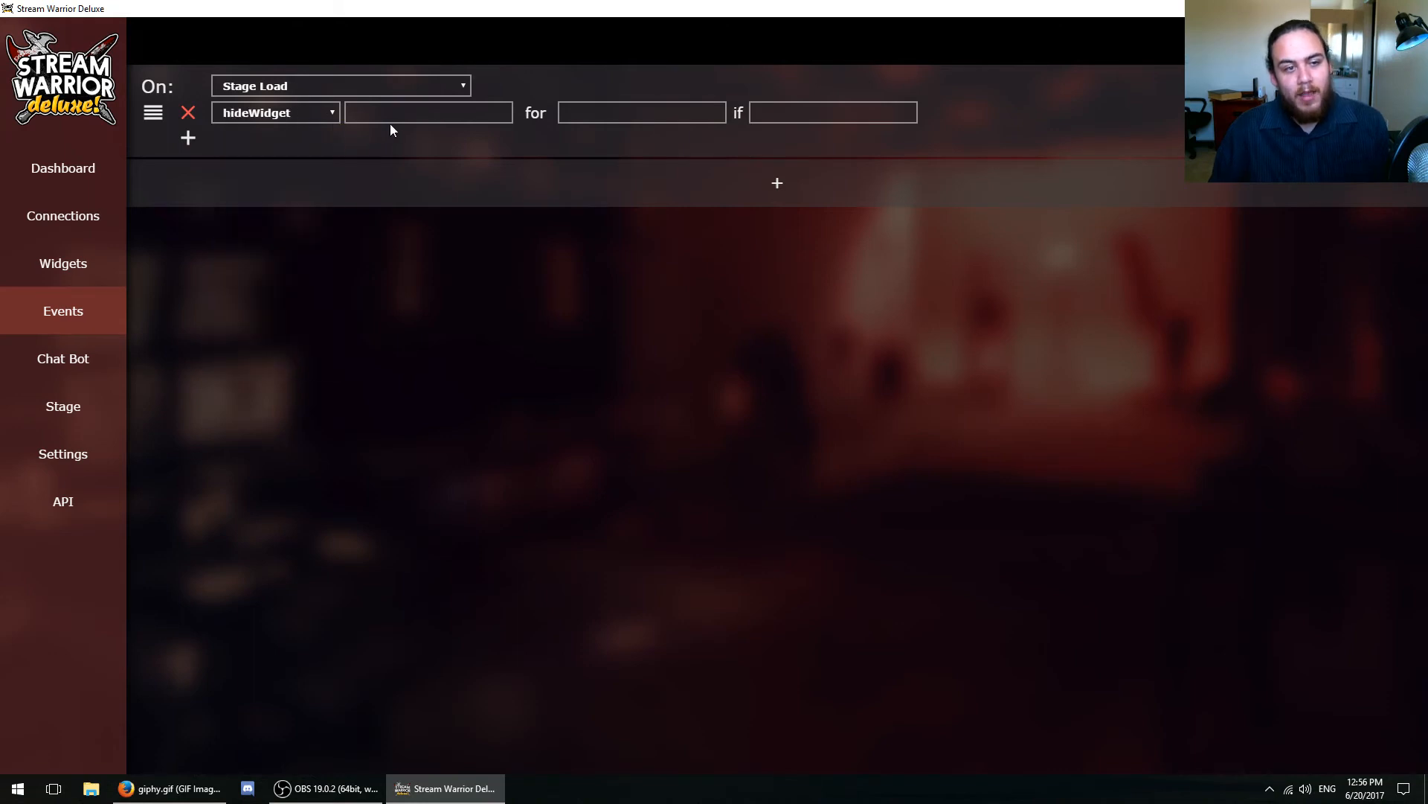
pyautogui.click(397, 111)
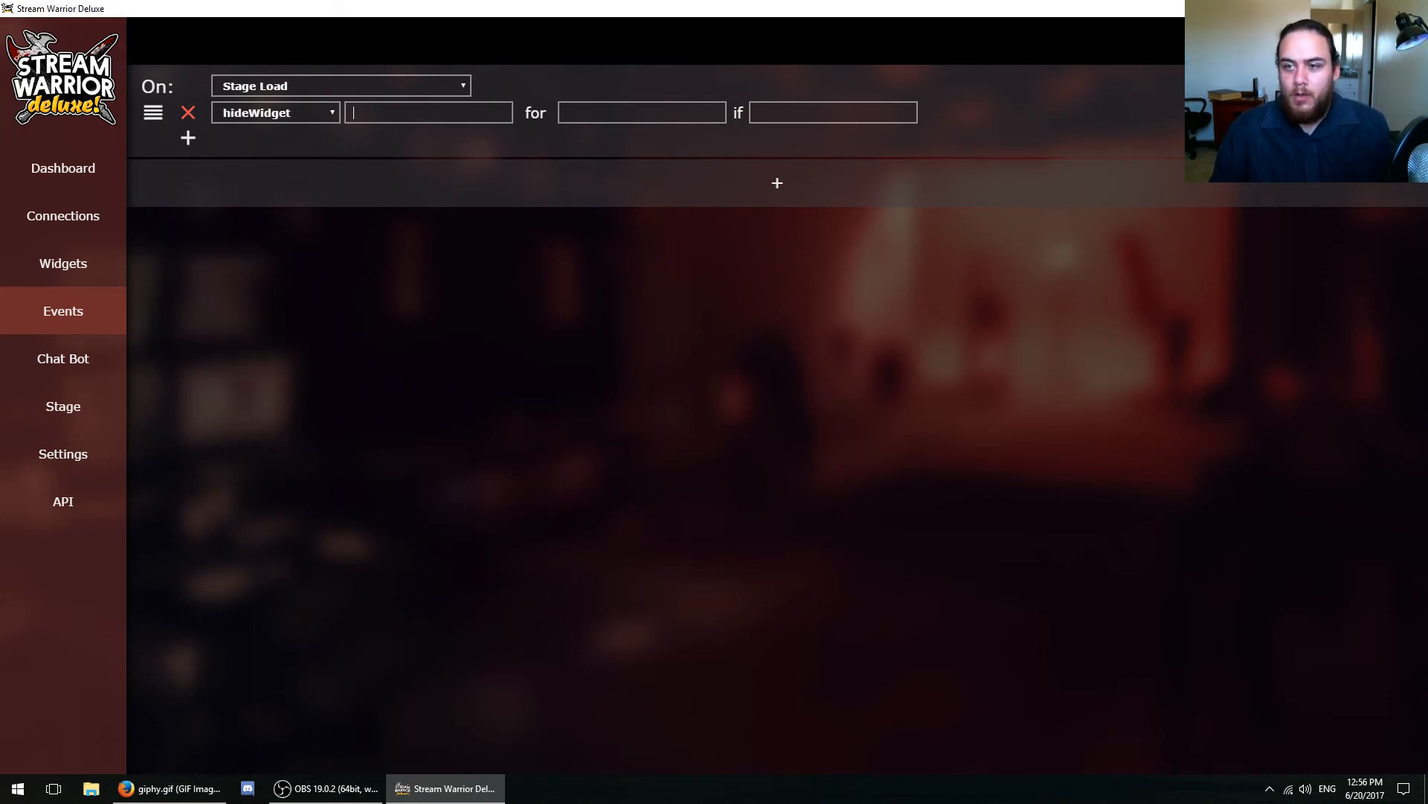
# - Open the Events help page and read the hideWidget entry in the actions glossary
pyautogui.press('F1')
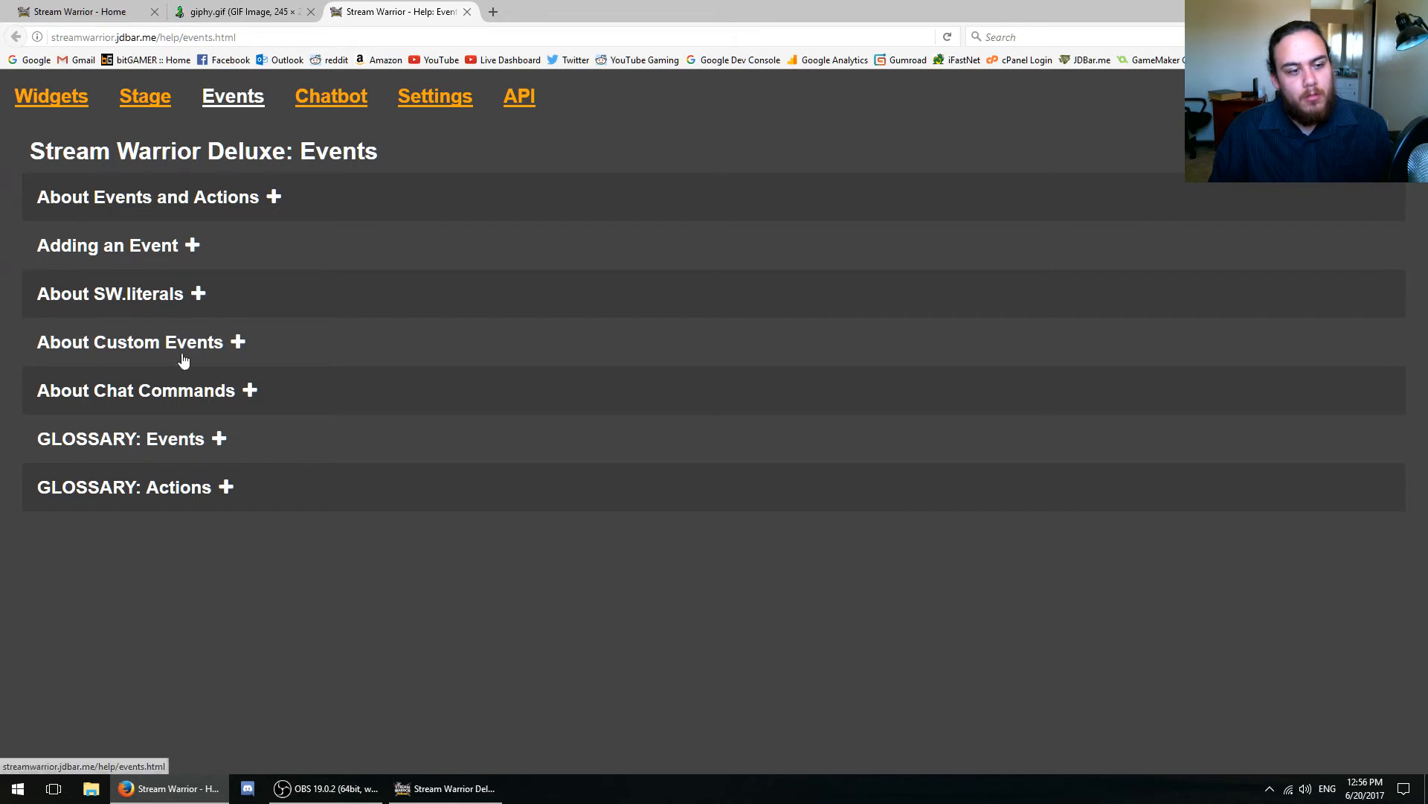
pyautogui.click(163, 495)
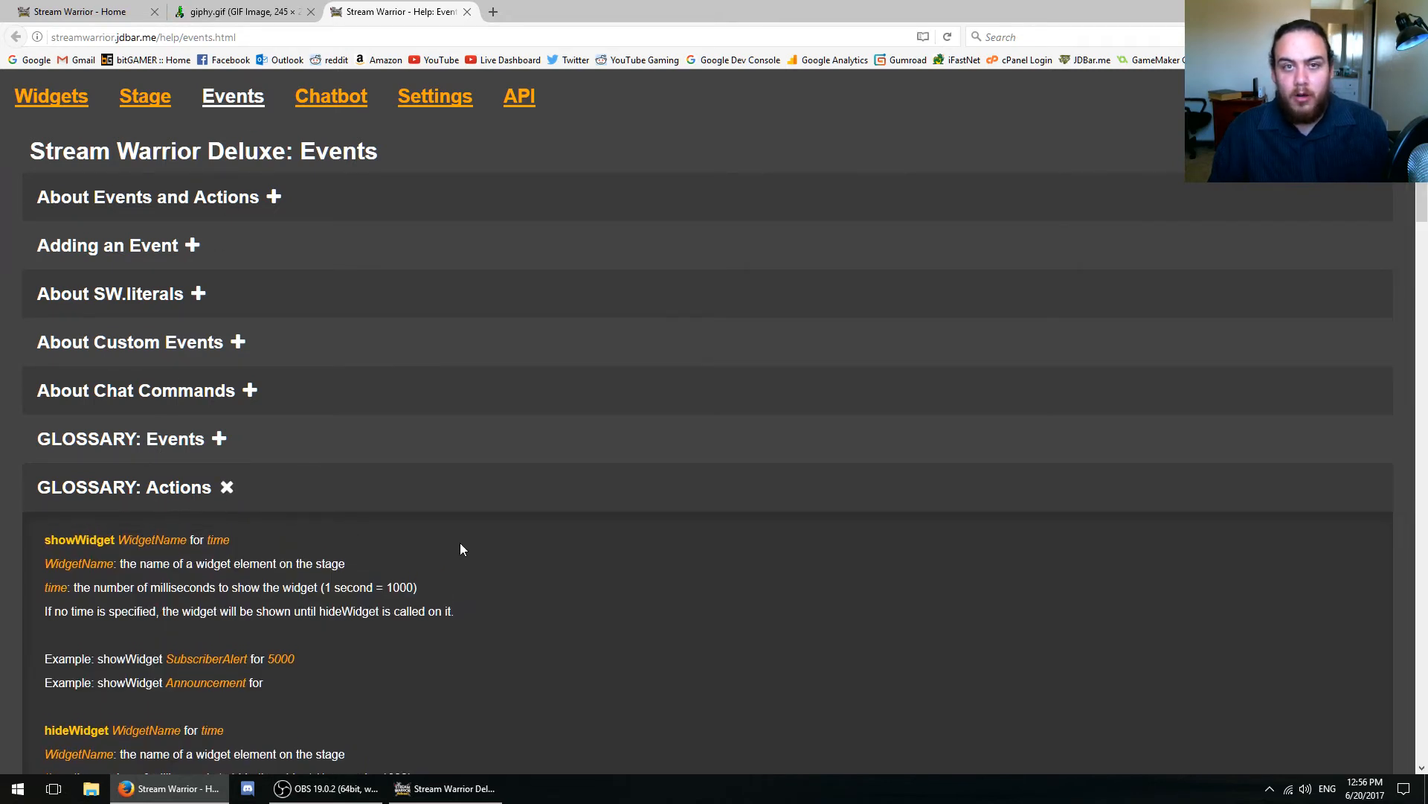
pyautogui.scroll(-5, 459, 549)
pyautogui.click(470, 796)
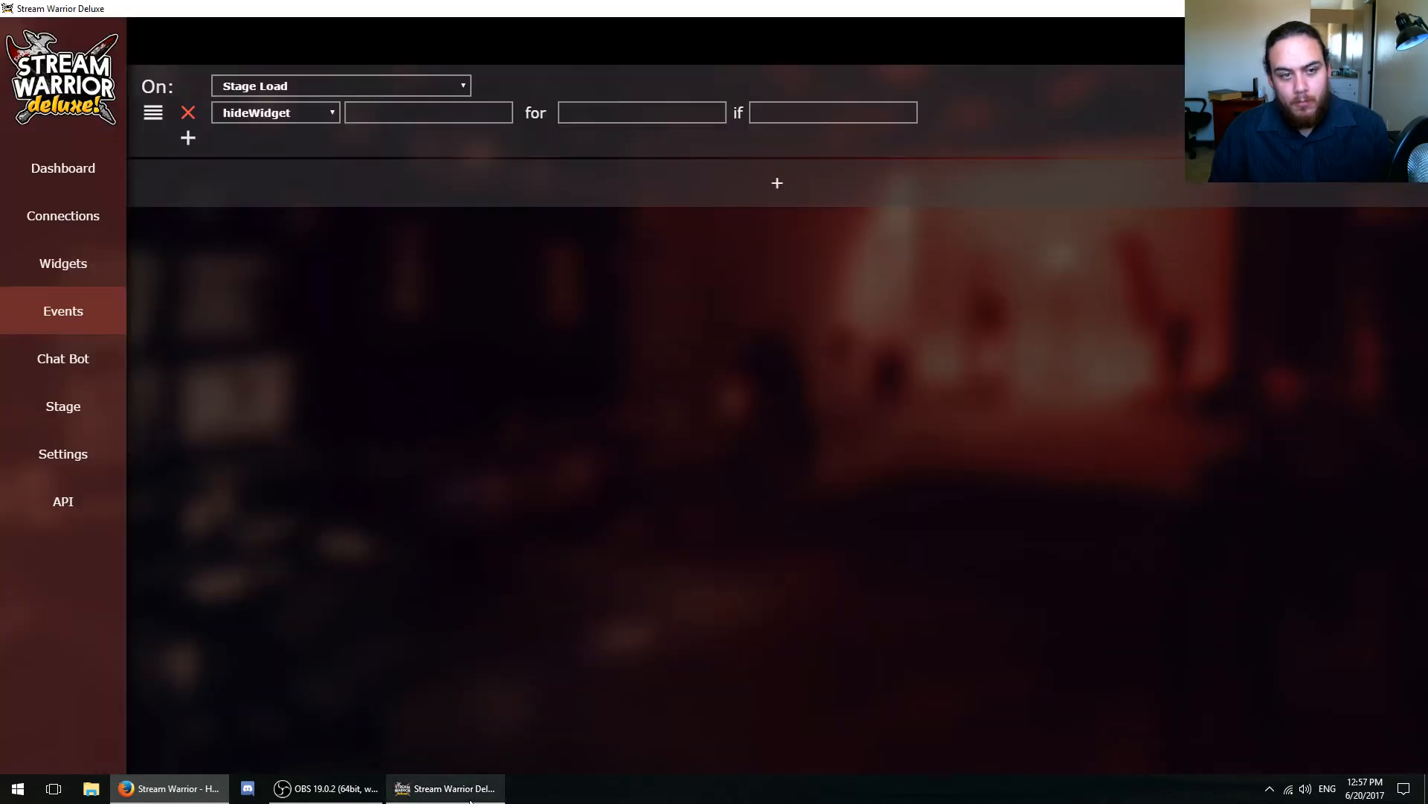
pyautogui.hotkey('alt', 'Tab')
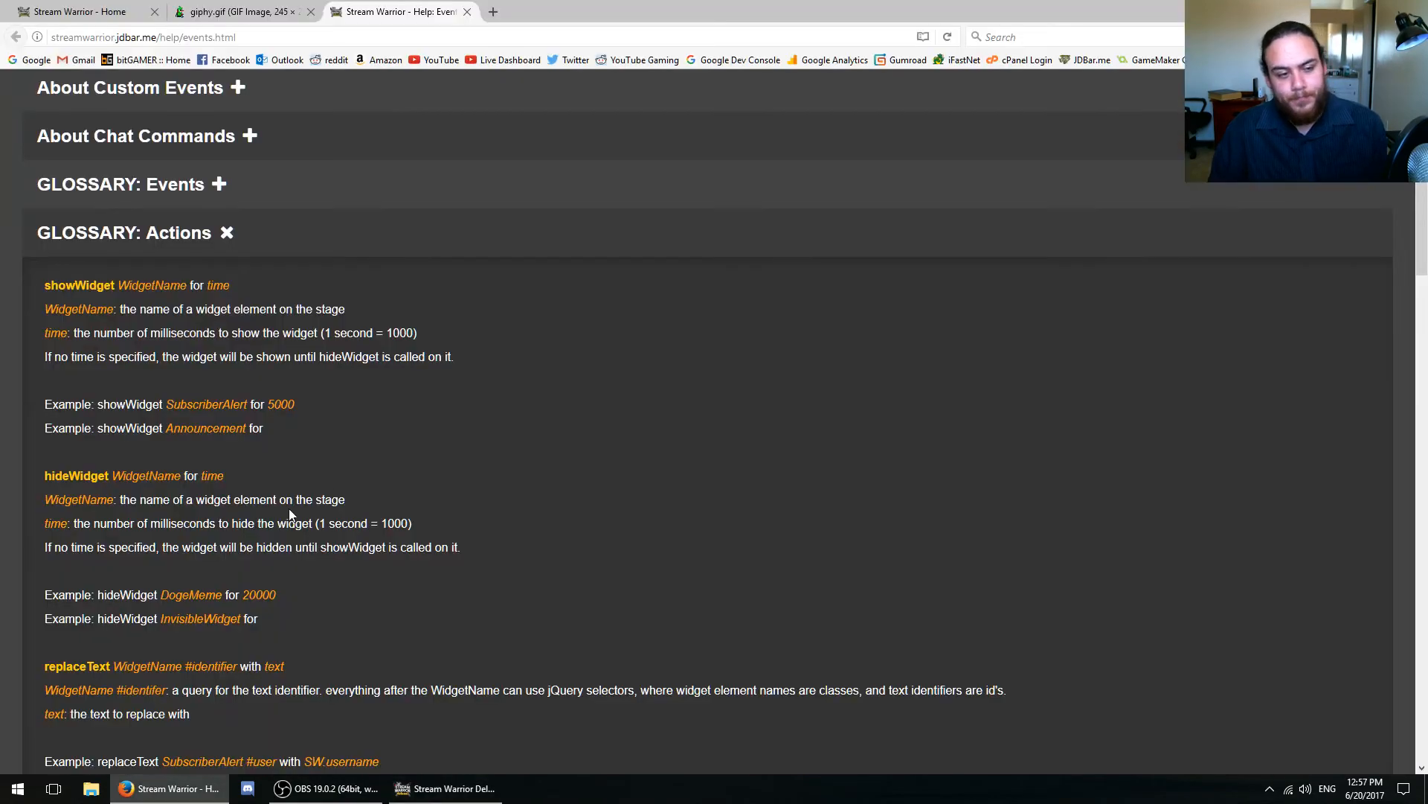
pyautogui.scroll(6, 288, 509)
pyautogui.scroll(-6, 288, 509)
pyautogui.scroll(3, 262, 445)
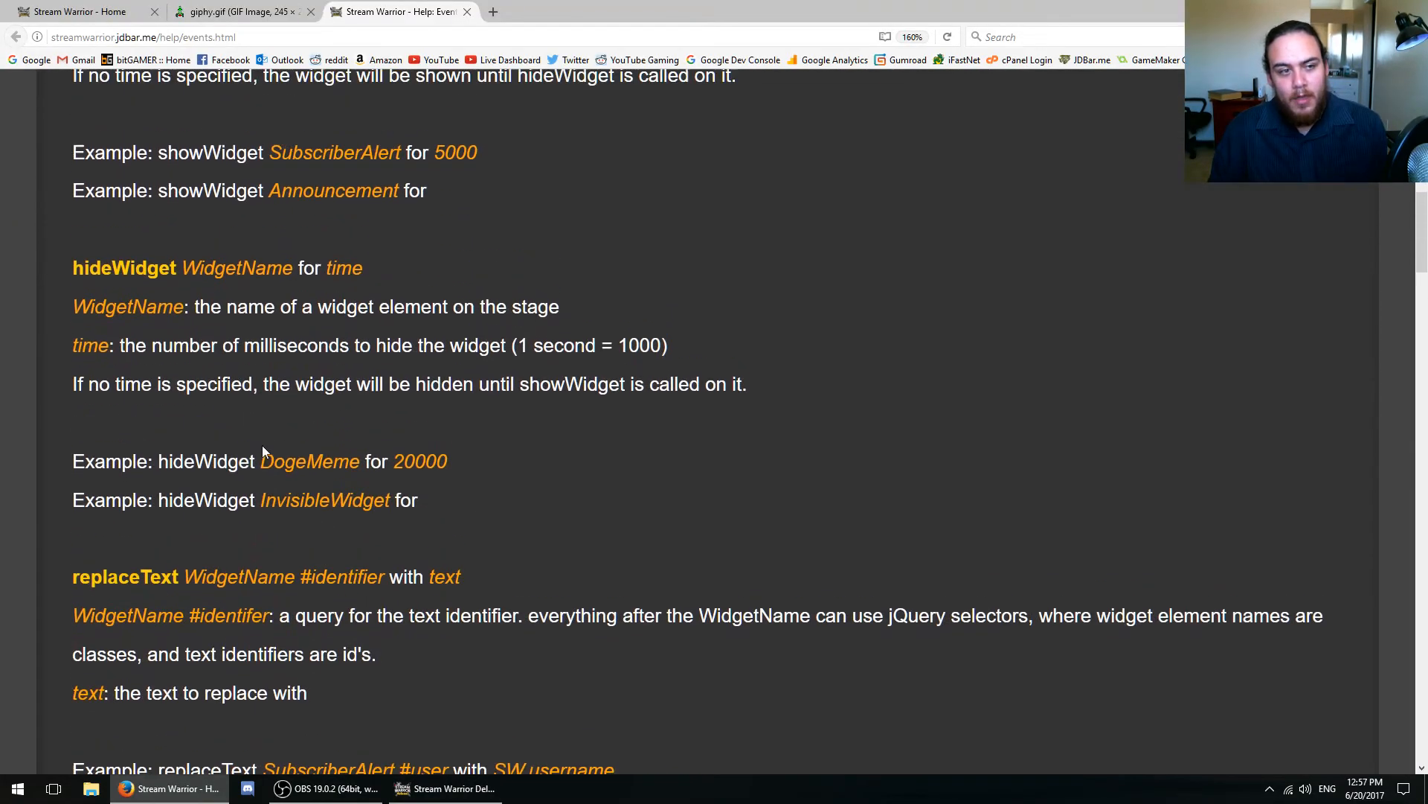
pyautogui.moveTo(183, 324); pyautogui.dragTo(368, 325)
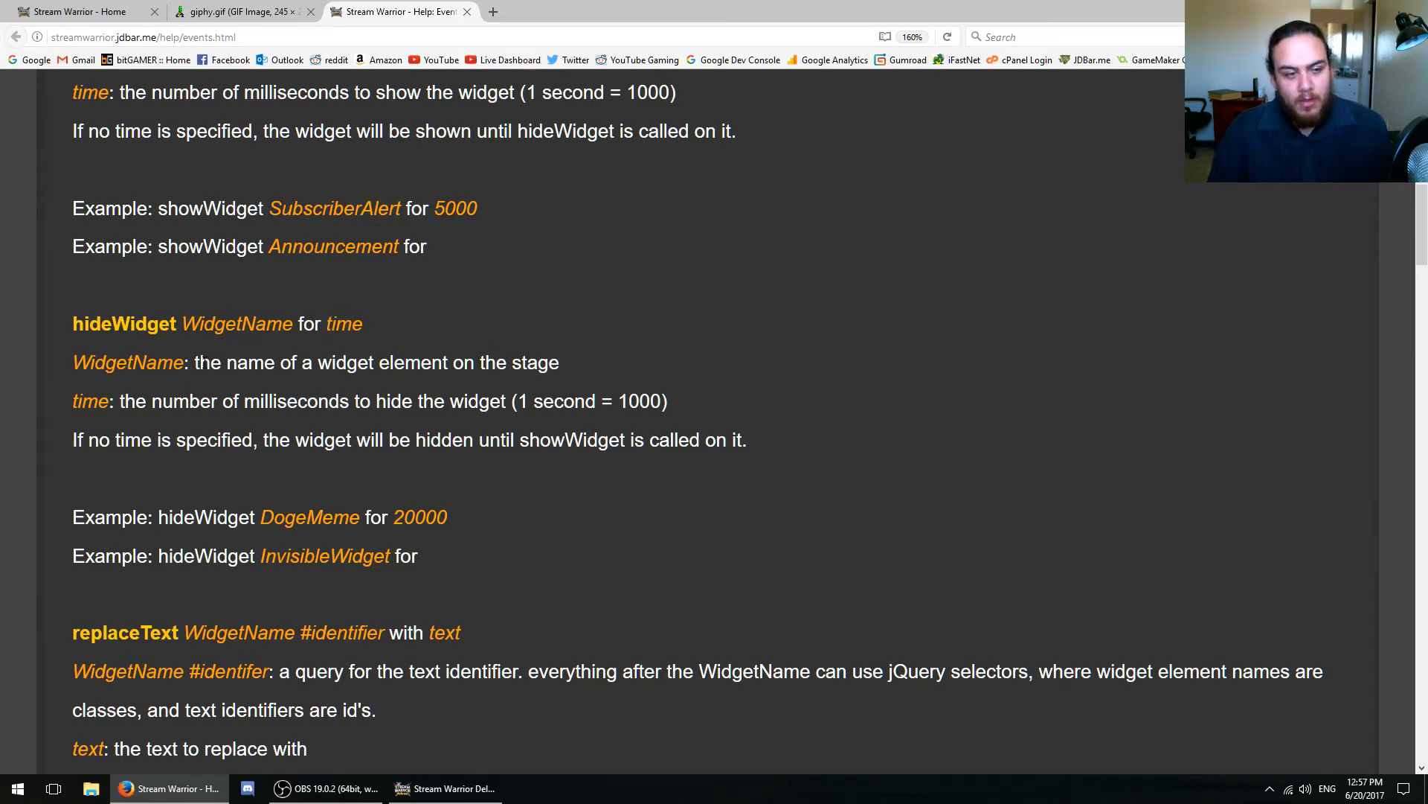
pyautogui.moveTo(194, 362); pyautogui.dragTo(574, 359)
pyautogui.click(580, 359)
# - Return to the event editor and set the hideWidget target to SubAlert, checking the name against the stage element
pyautogui.hotkey('alt', 'Tab')
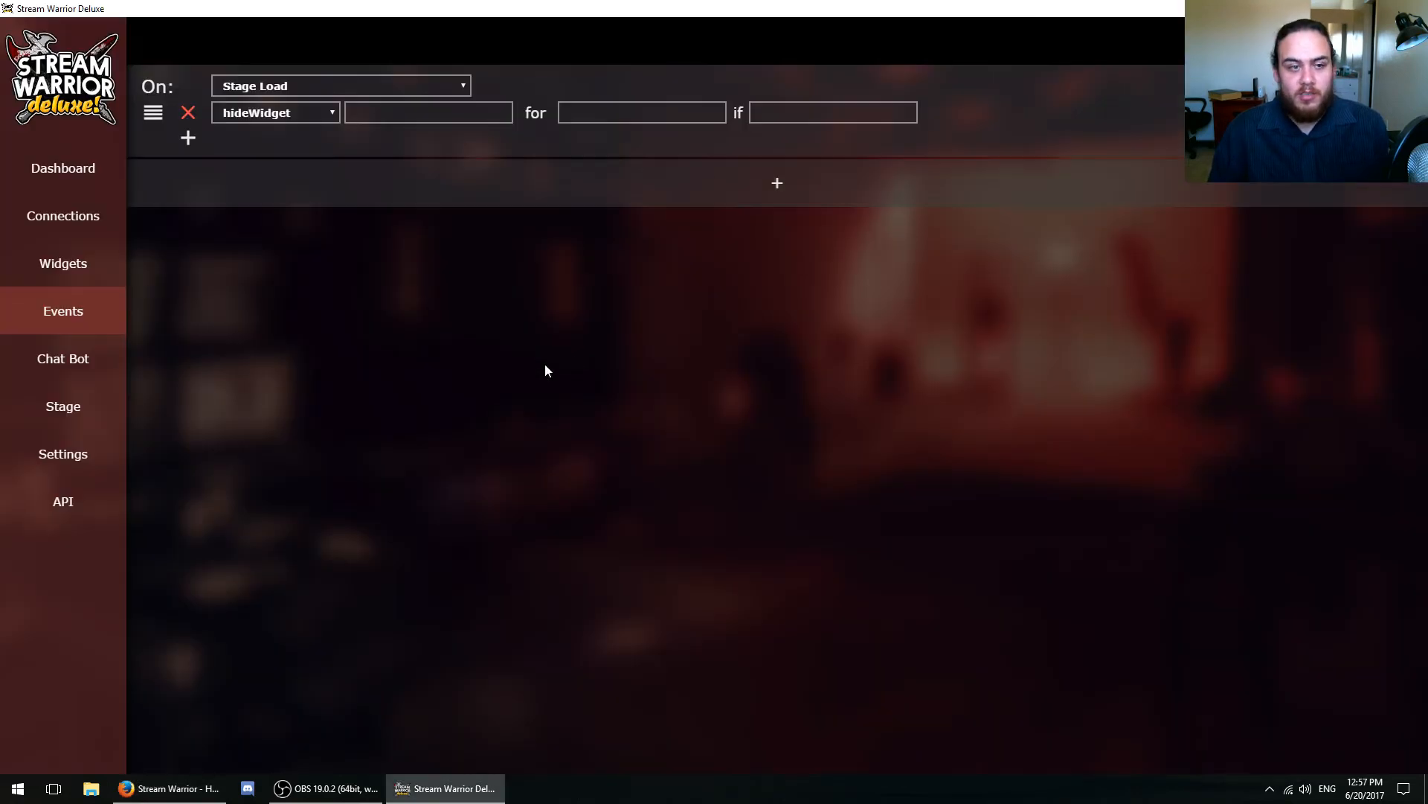
pyautogui.write('SubAlert')
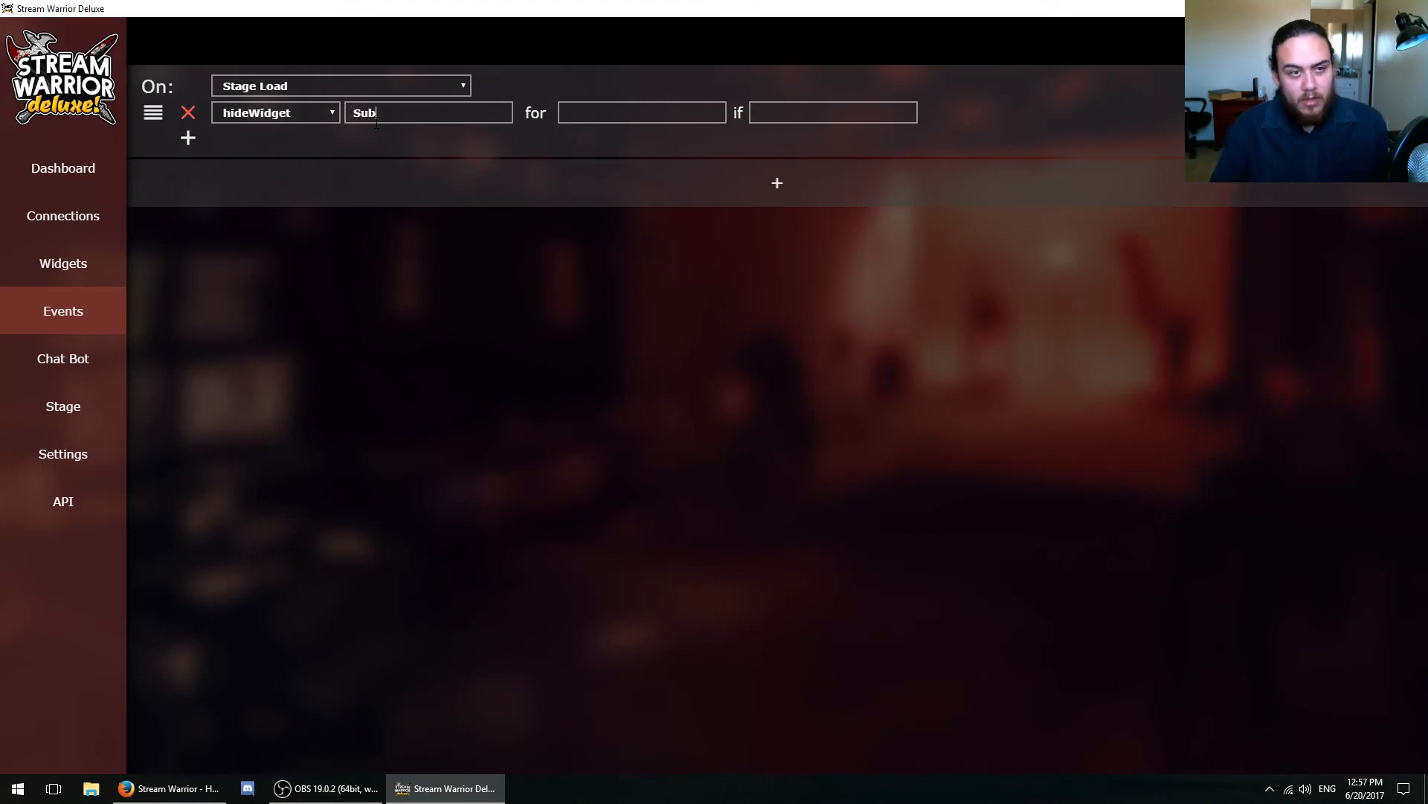
pyautogui.click(96, 407)
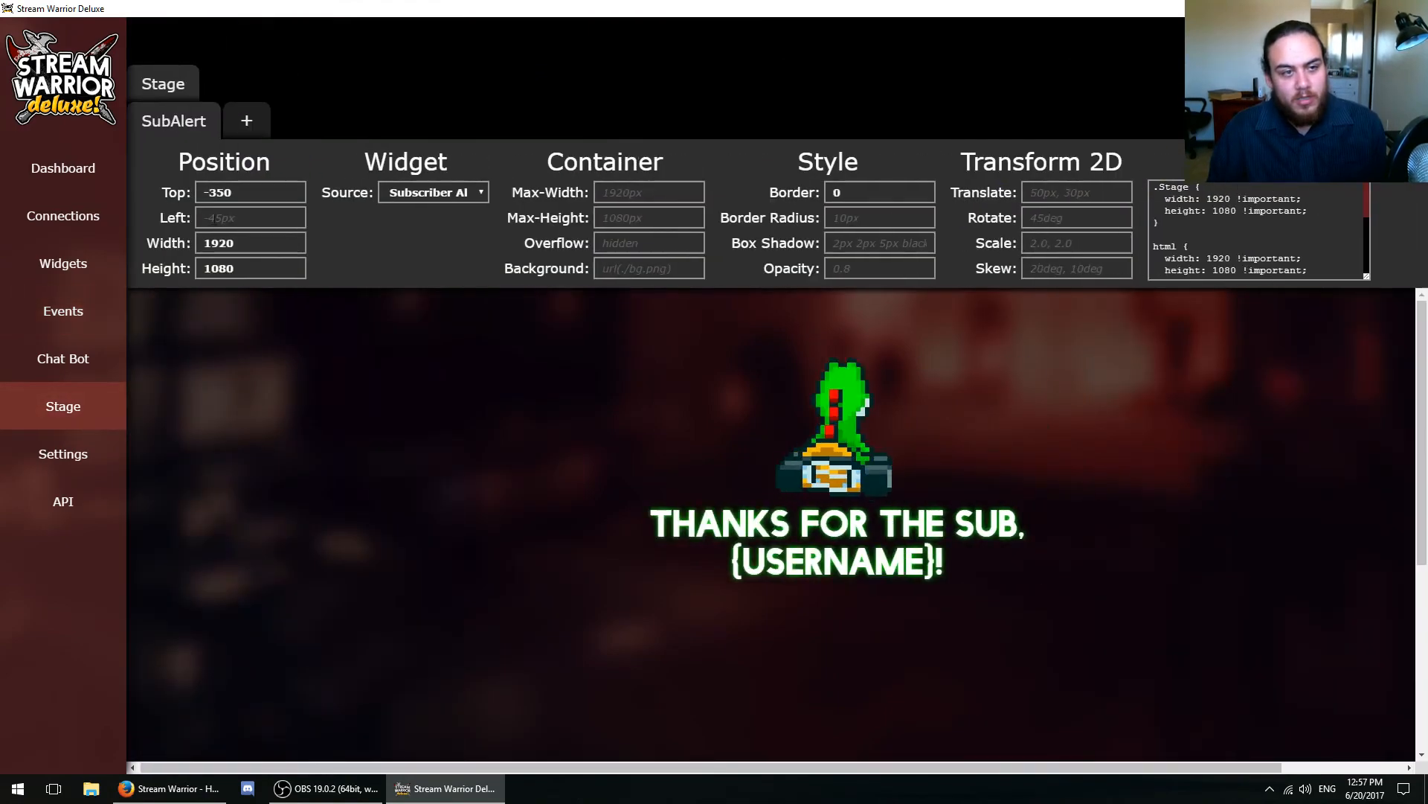
pyautogui.click(105, 317)
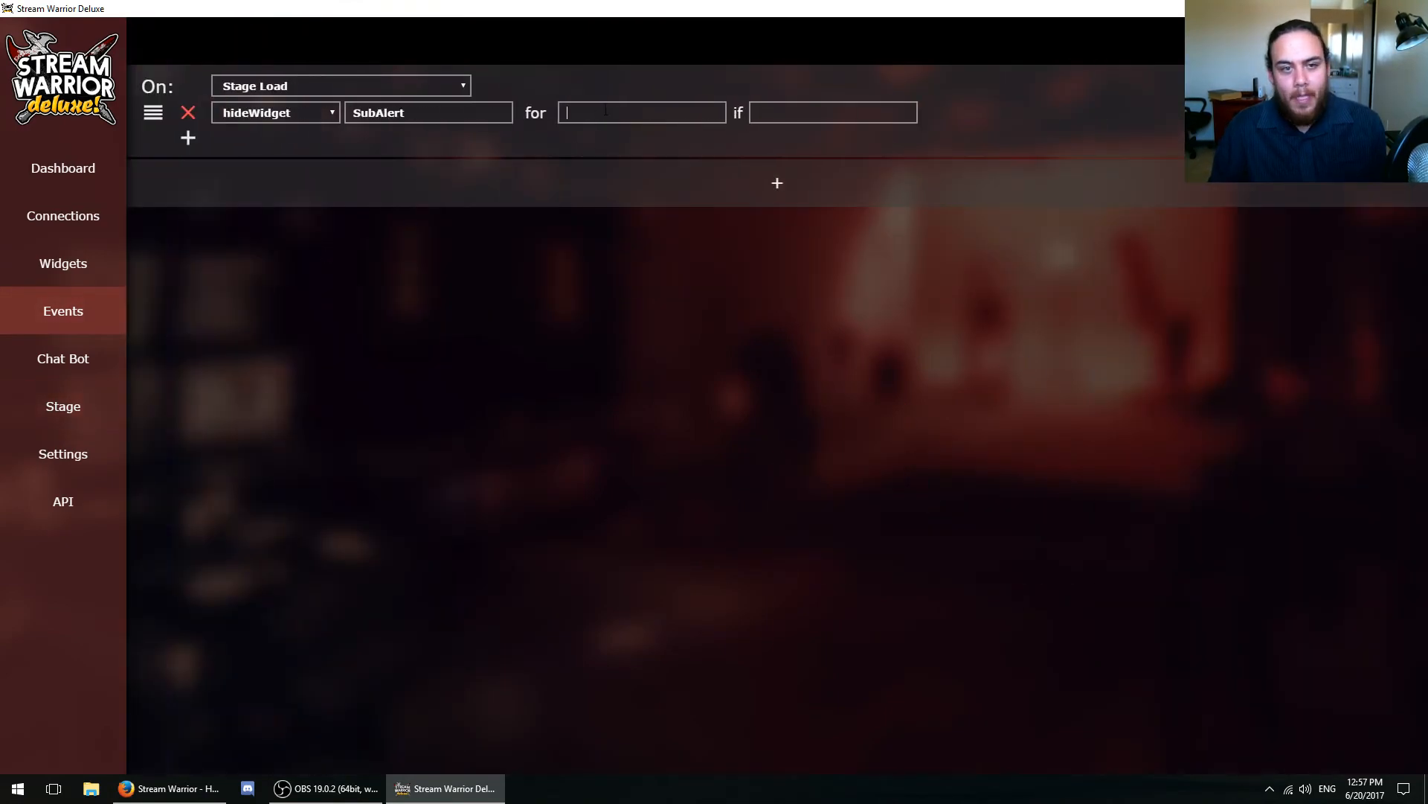
# - Review in the help page how hideWidget behaves when no time is specified, then return to the event editor
pyautogui.hotkey('alt', 'Tab')
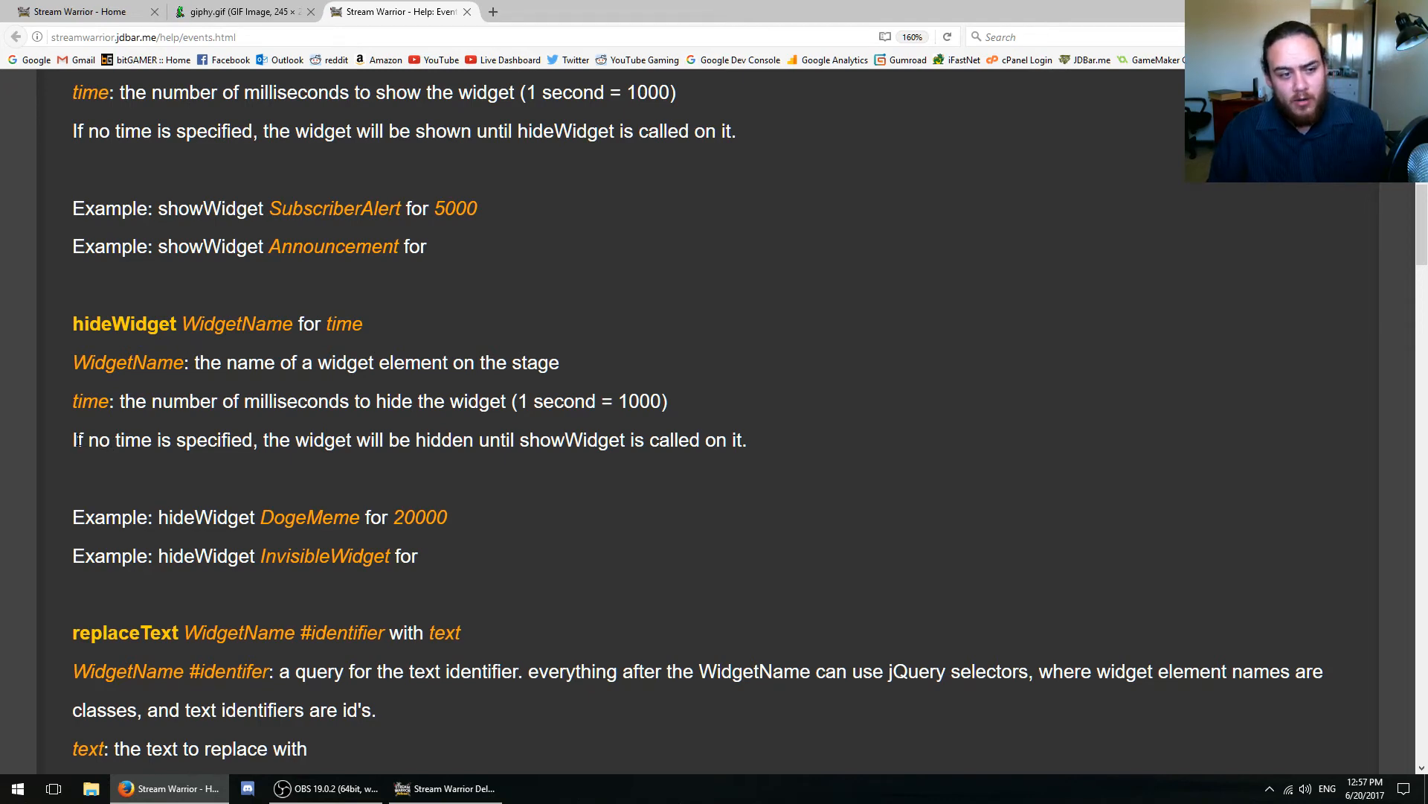
pyautogui.moveTo(73, 440); pyautogui.dragTo(253, 440)
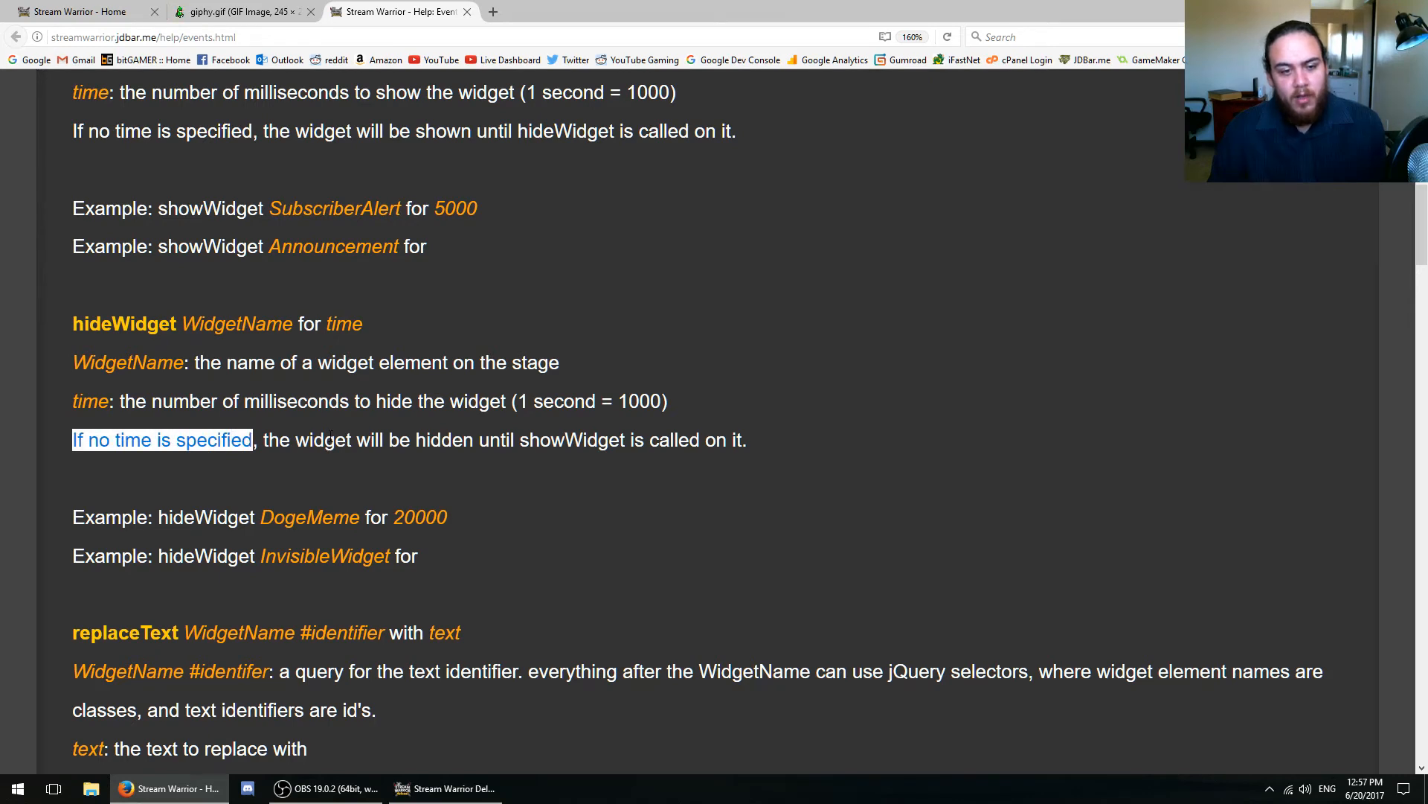
pyautogui.click(388, 431)
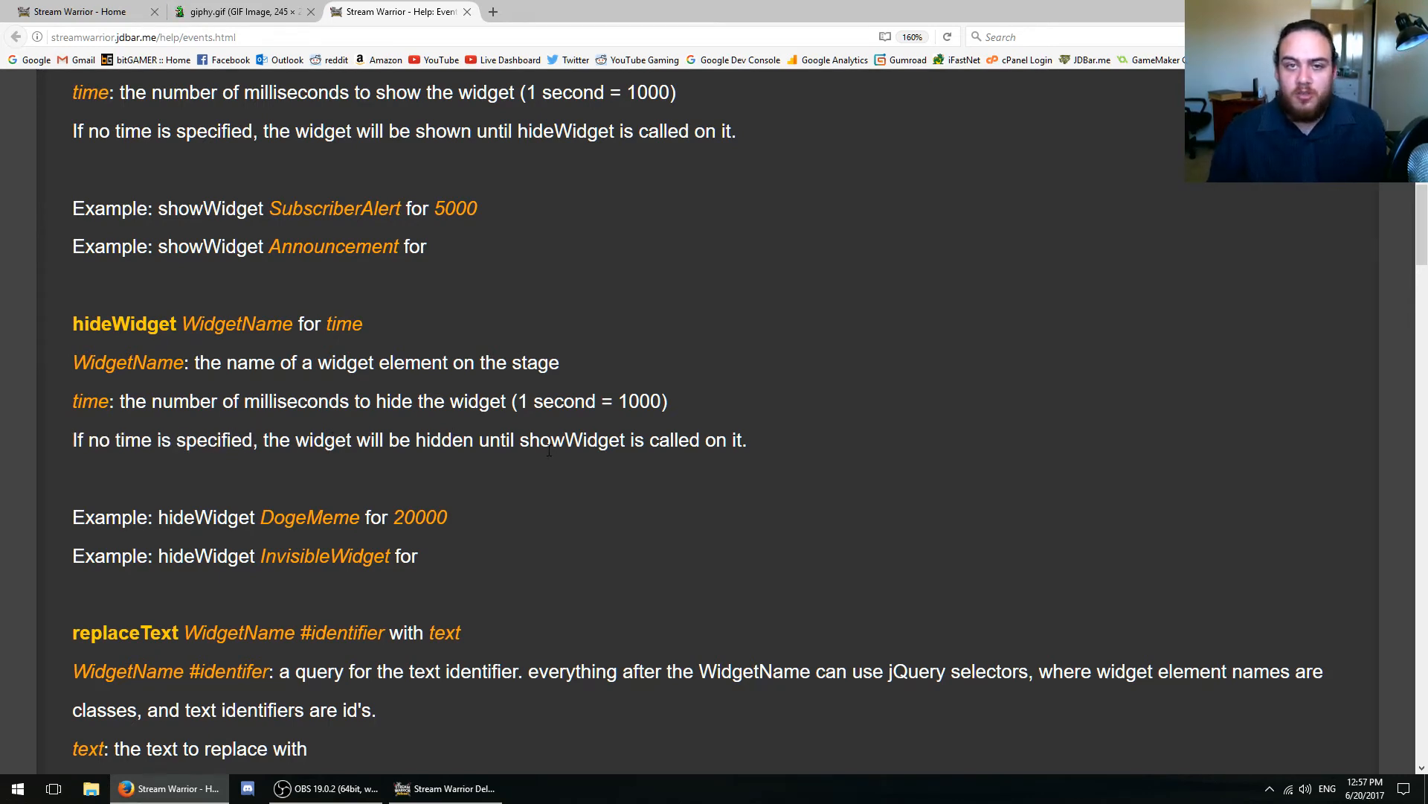
pyautogui.hotkey('alt', 'Tab')
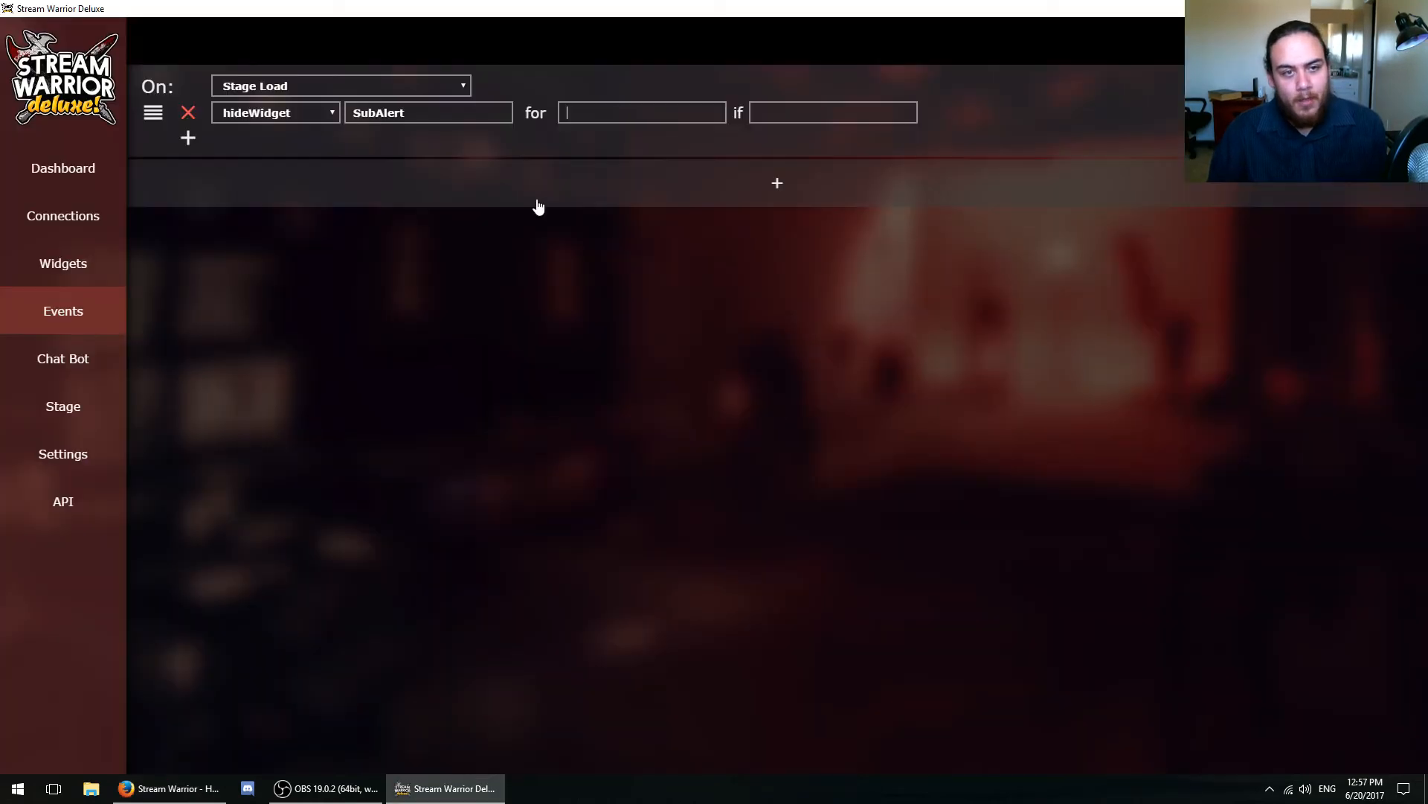
# - Add a second event with a showWidget action and set its trigger to New YouTube Subscriber
pyautogui.click(362, 169)
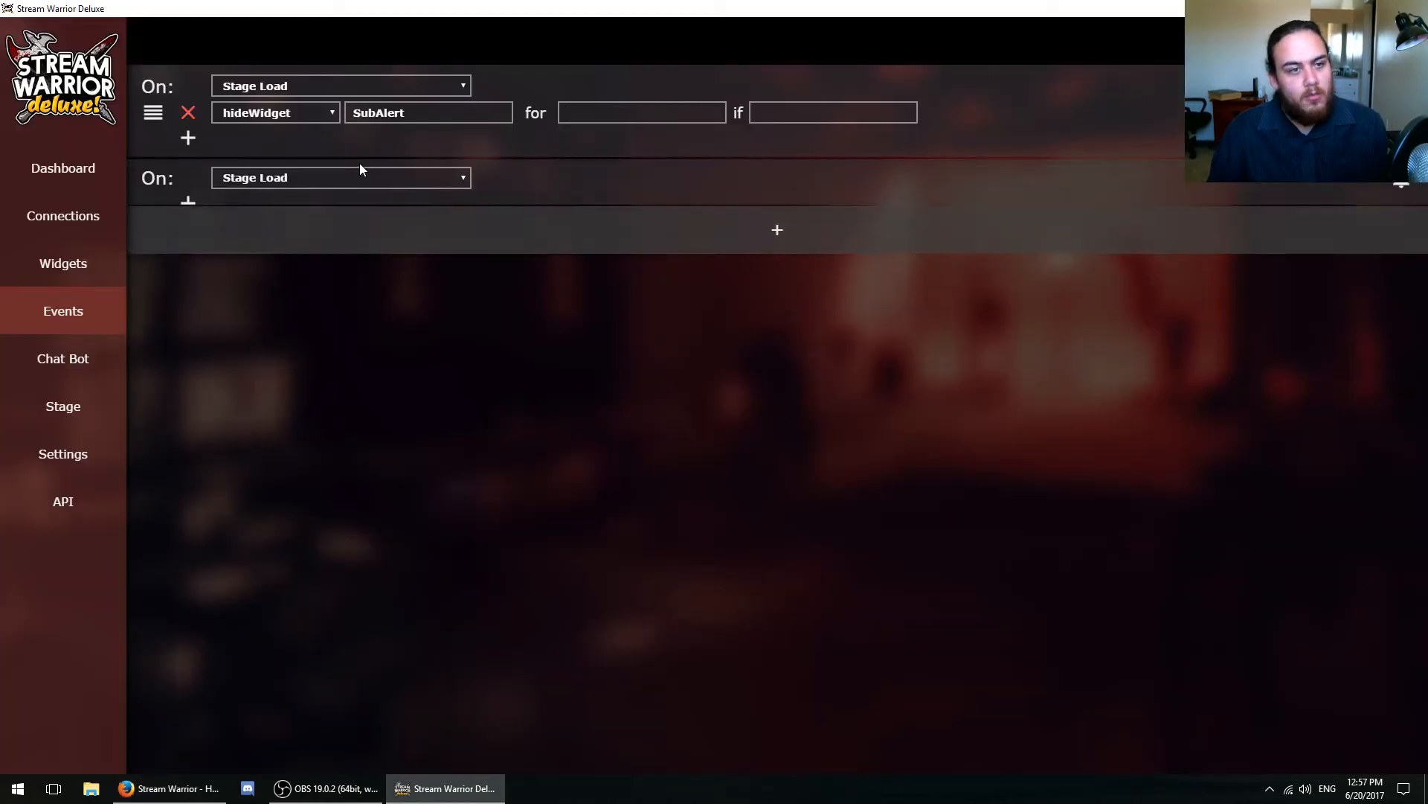
pyautogui.click(319, 184)
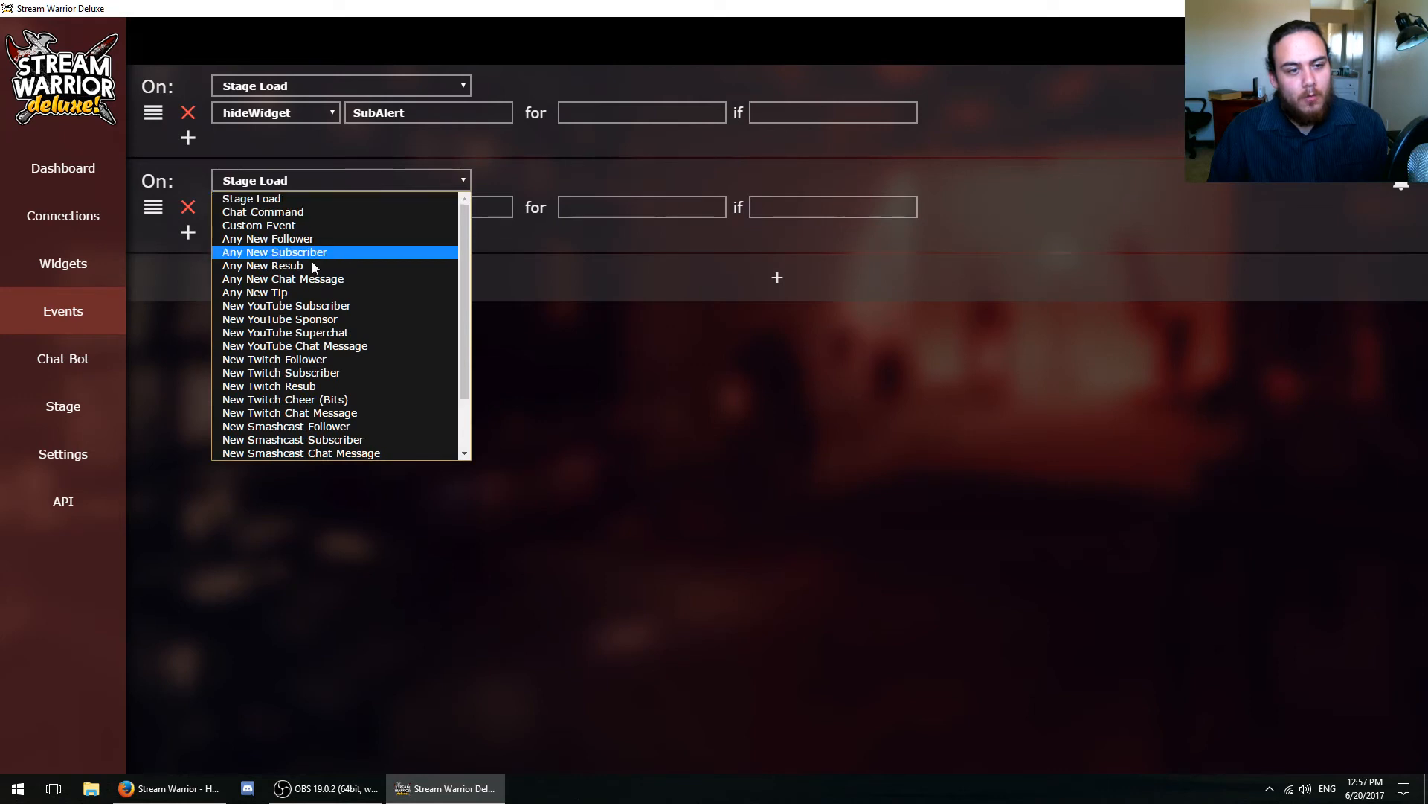
pyautogui.click(355, 305)
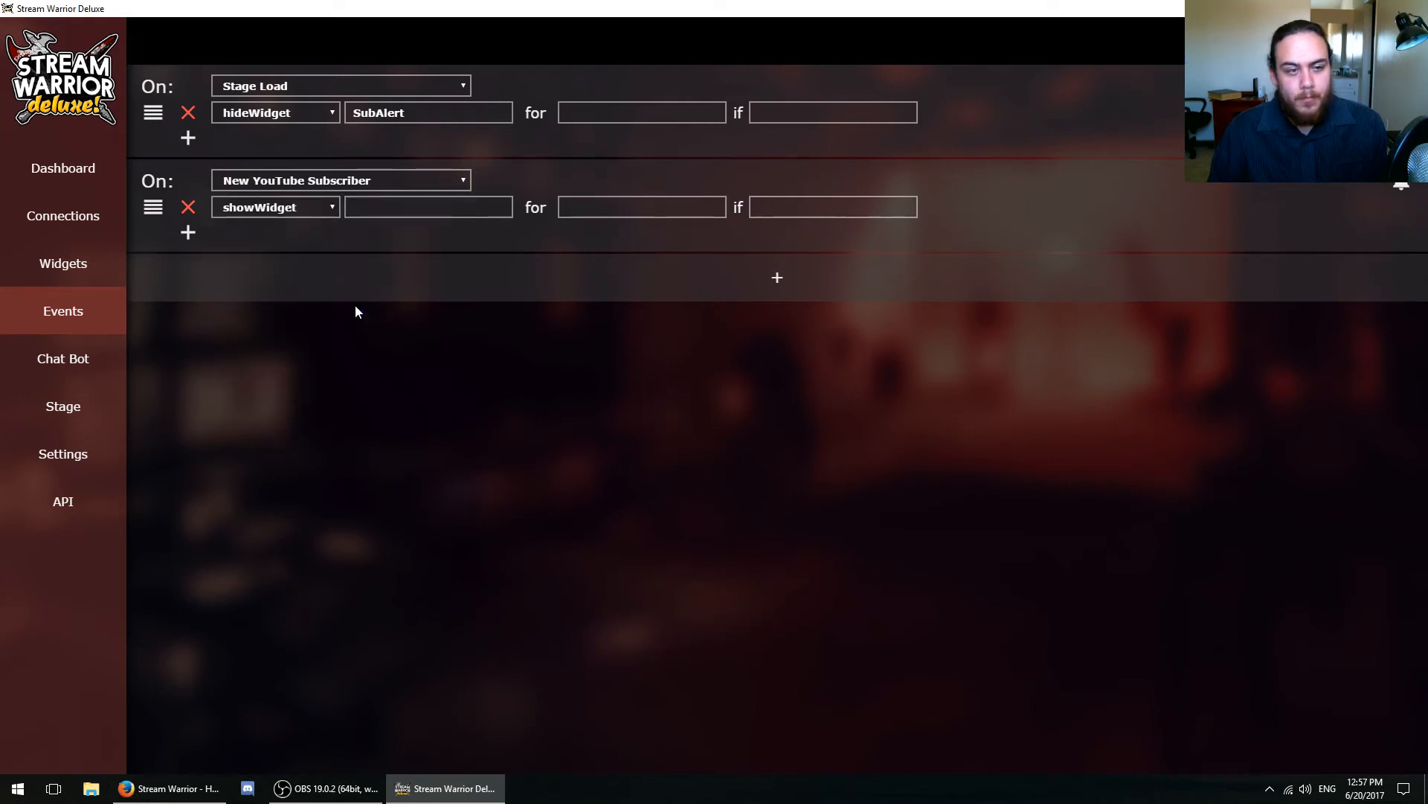
# - Change the second event's trigger to Any New Follower and set its showWidget target to SubAlert
pyautogui.click(396, 184)
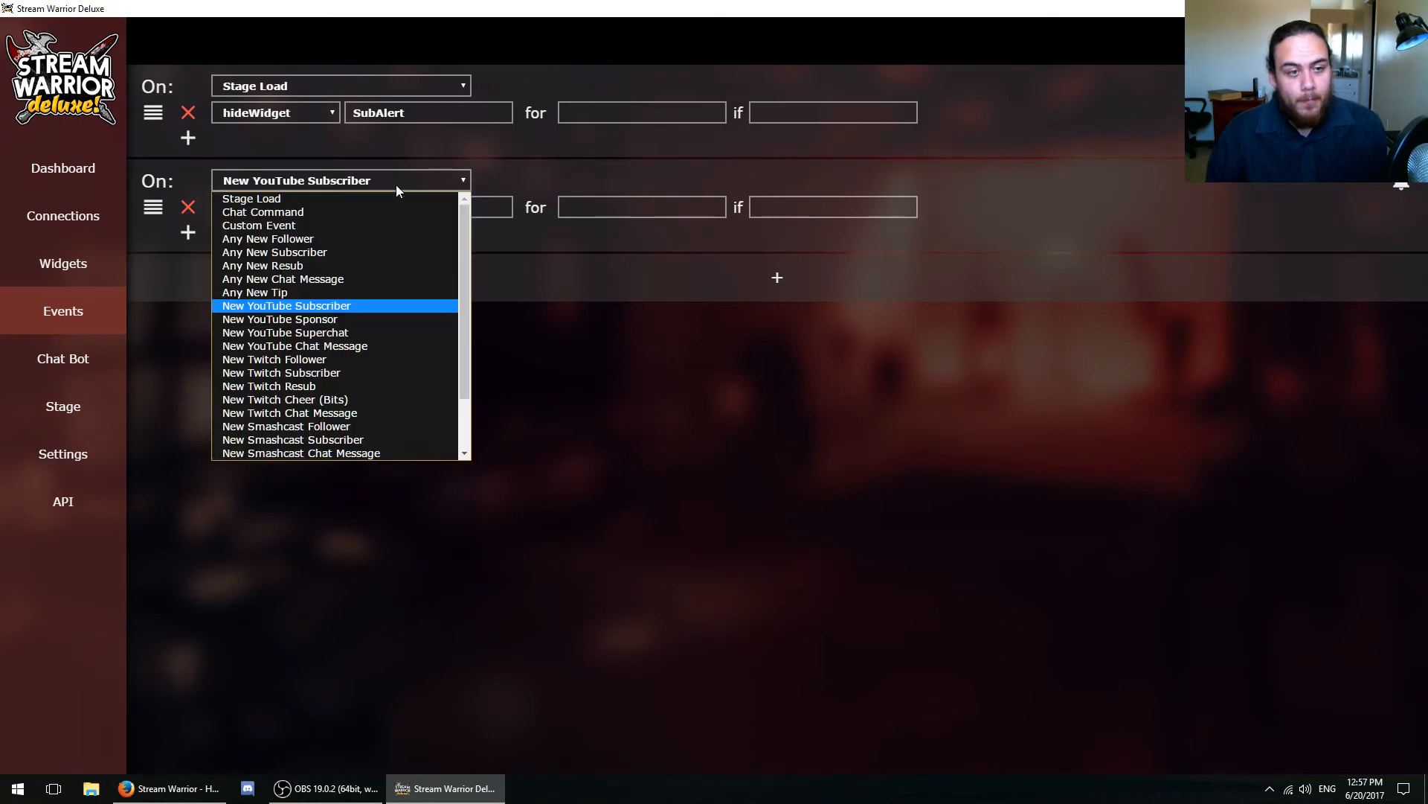
pyautogui.click(342, 236)
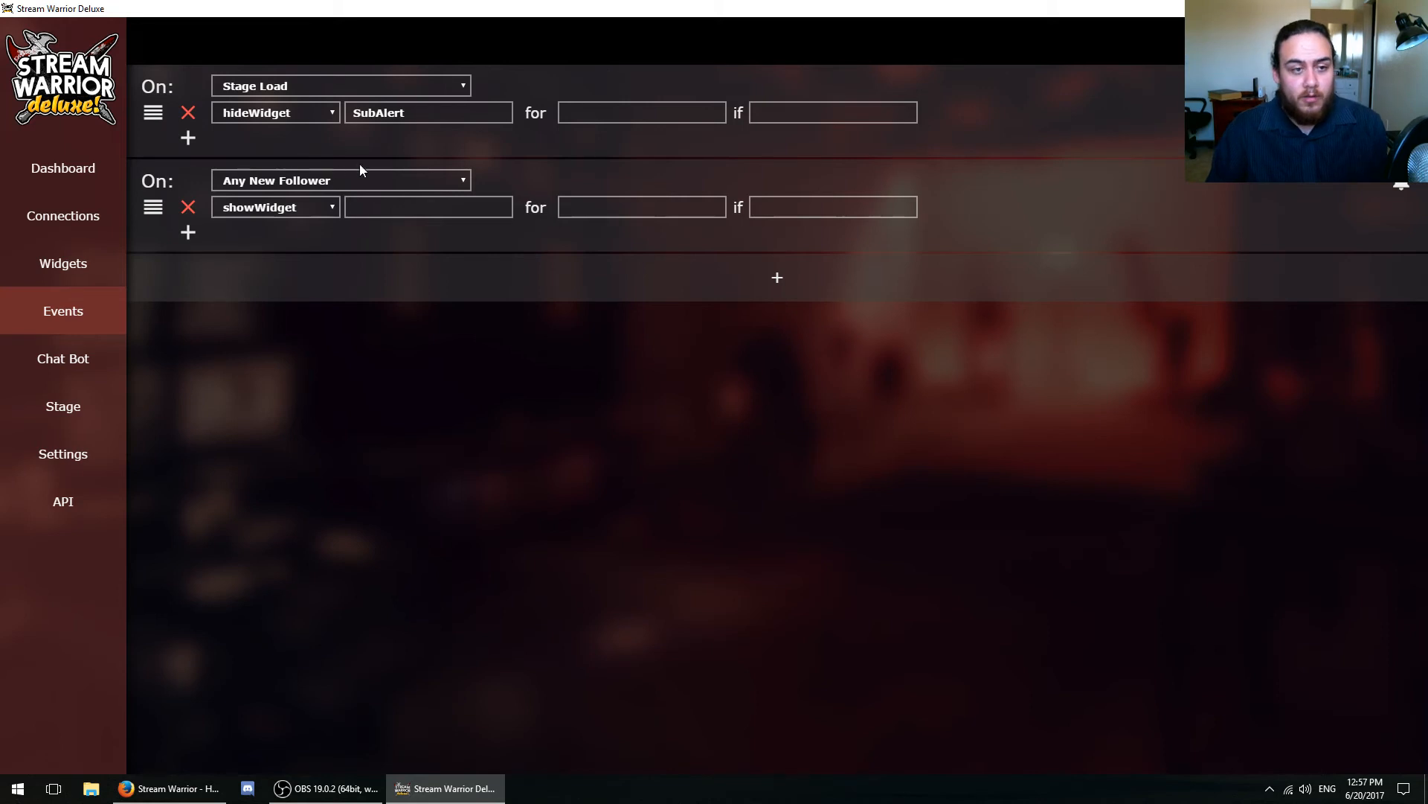
pyautogui.click(345, 189)
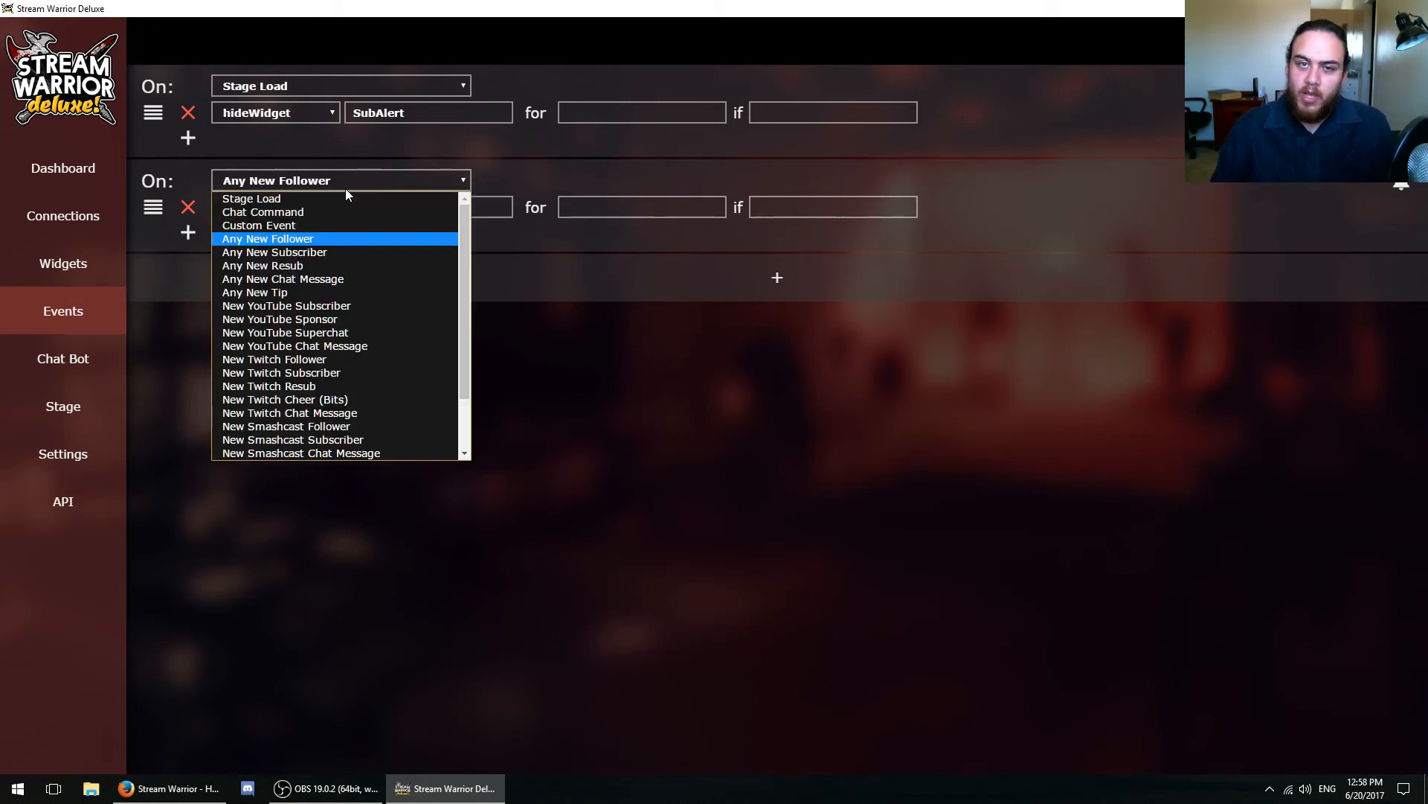
pyautogui.click(345, 189)
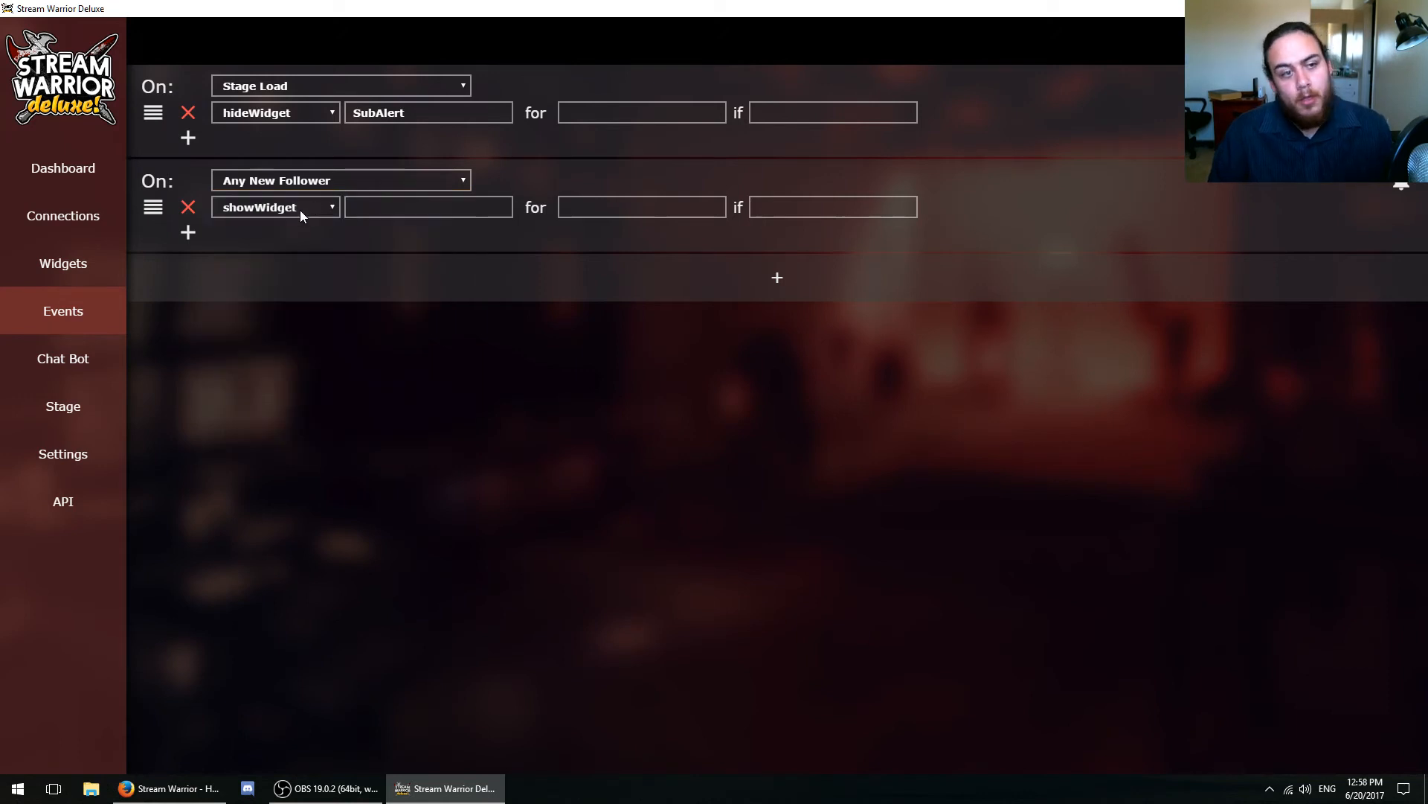
pyautogui.click(360, 208)
pyautogui.write('SubAlert')
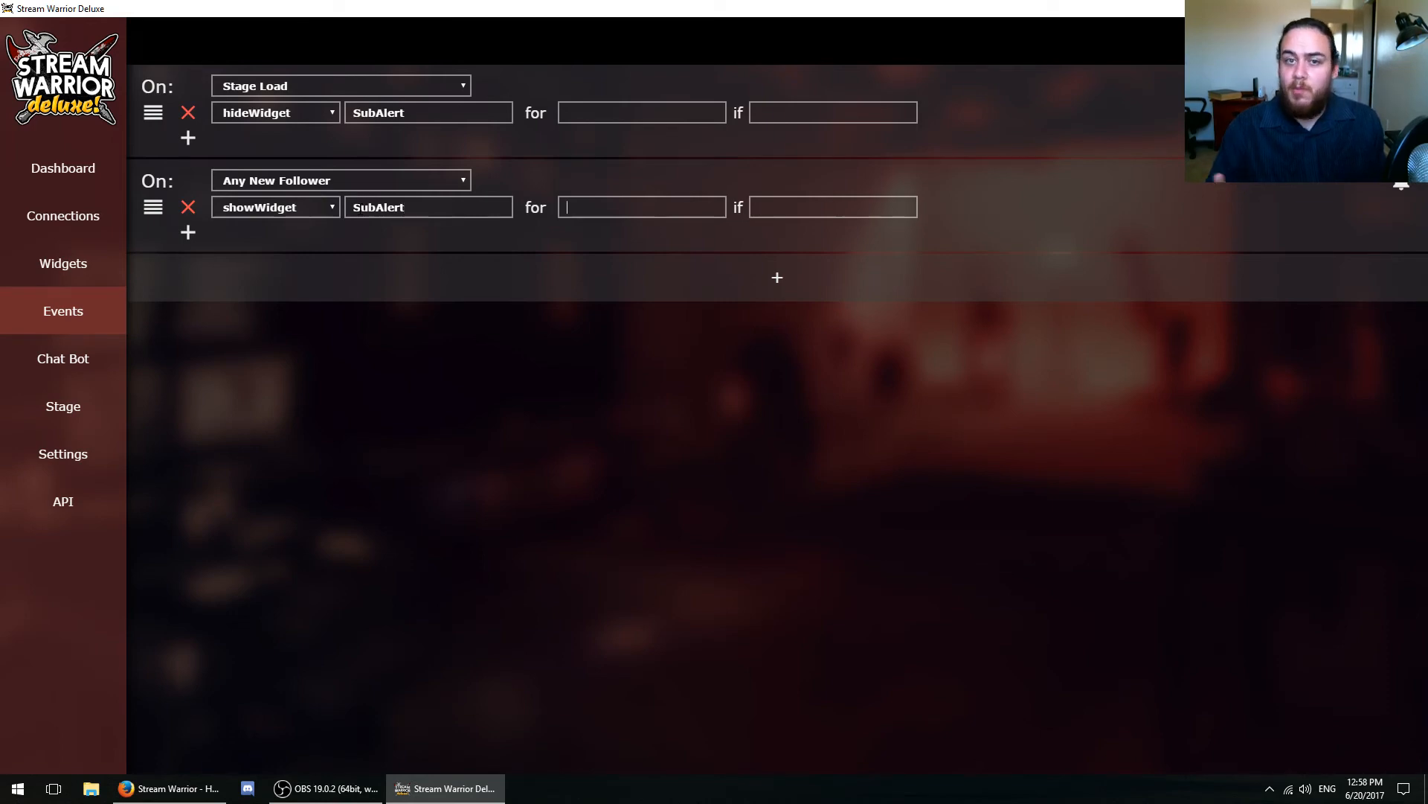
# - Switch to the help page in Firefox and read how the showWidget entry defines its time value
pyautogui.click(170, 788)
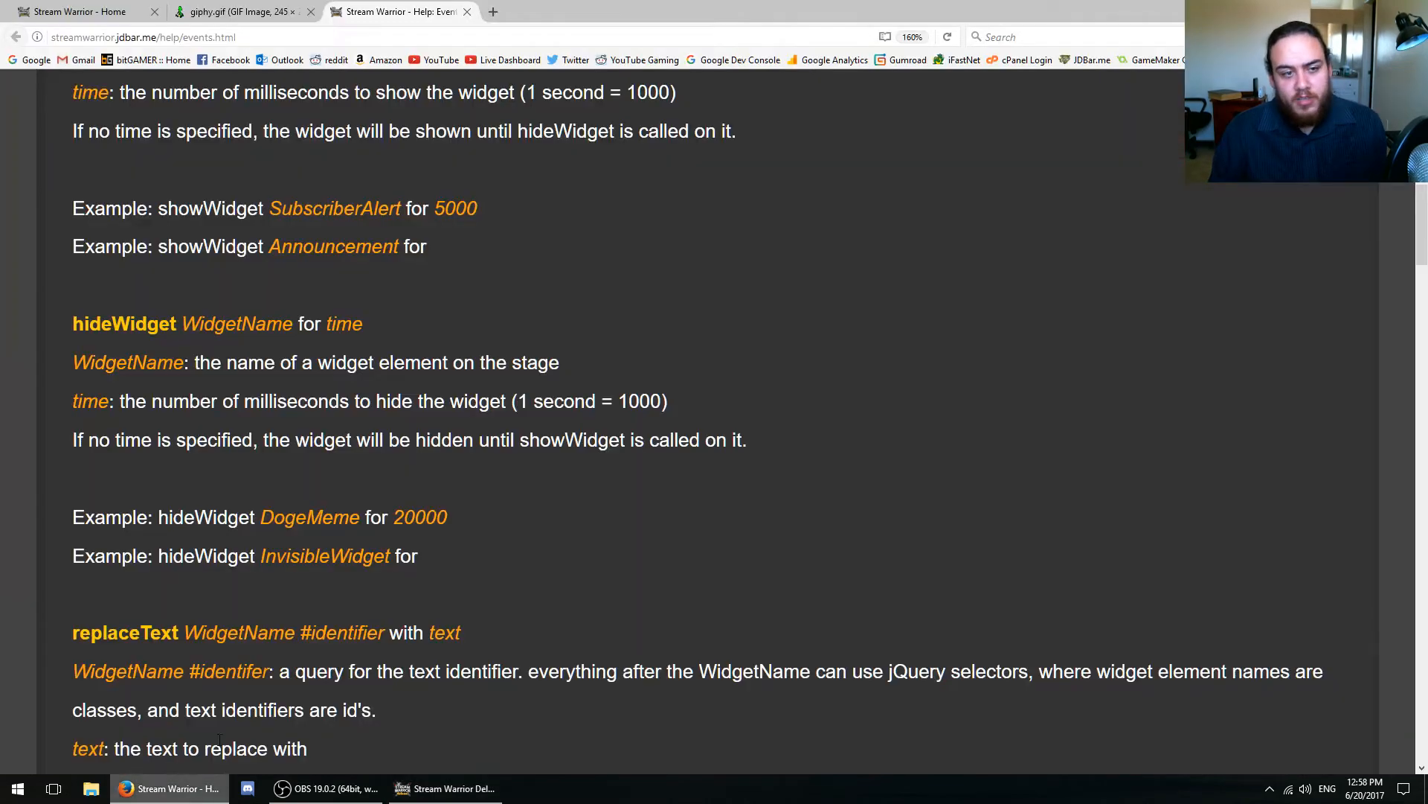
pyautogui.scroll(5, 309, 493)
pyautogui.scroll(-2, 309, 492)
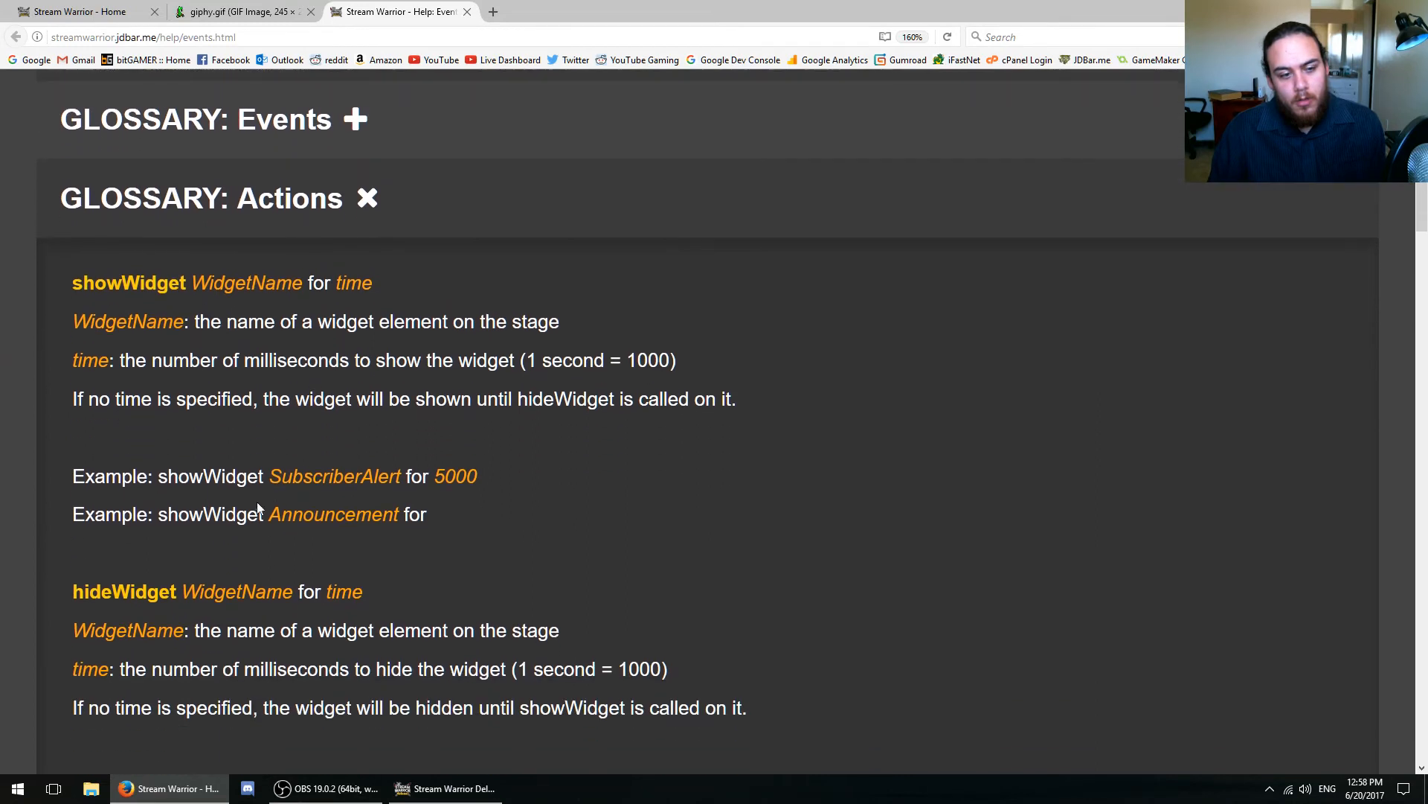
pyautogui.moveTo(136, 361); pyautogui.dragTo(362, 363)
pyautogui.click(525, 357)
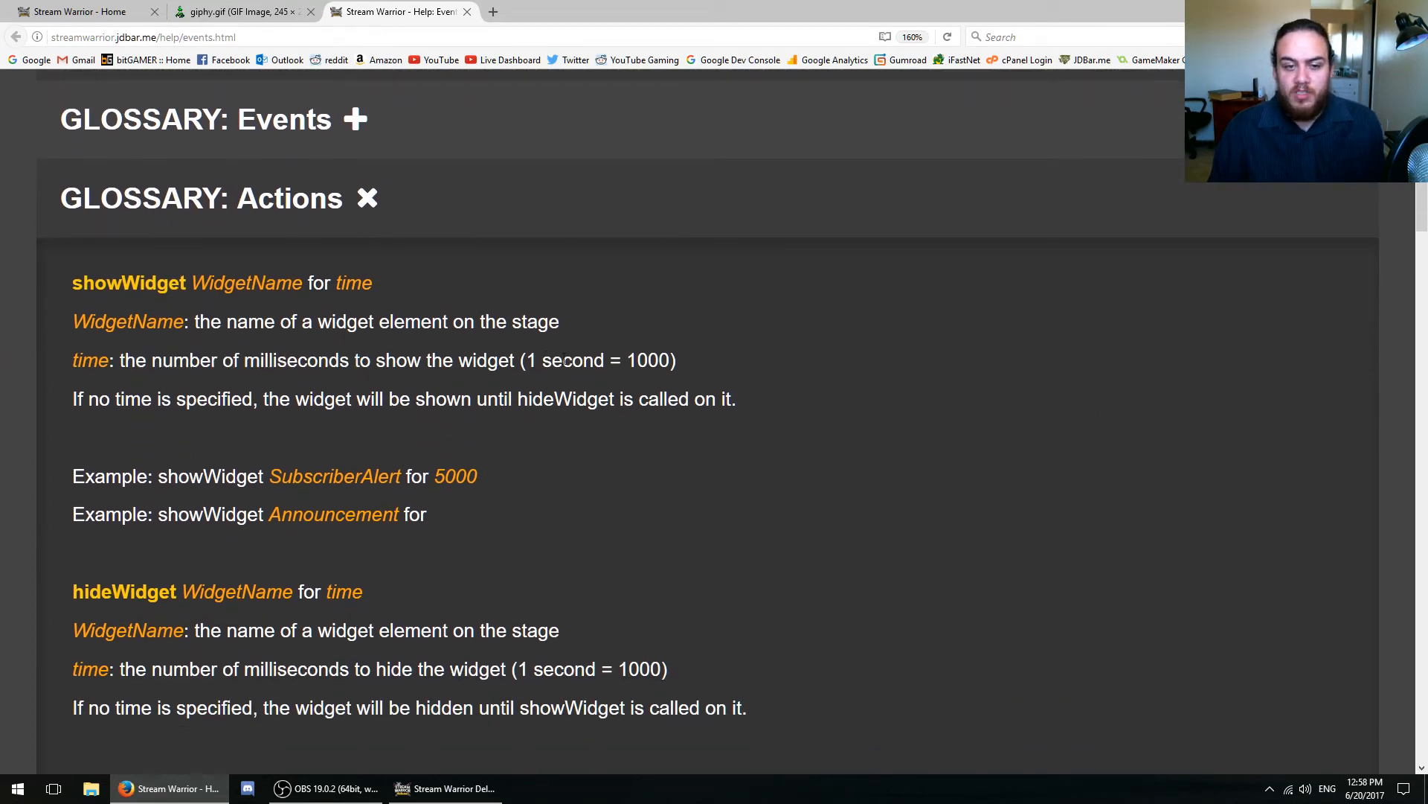
# - Return to Stream Warrior Deluxe, set the showWidget duration to 5000, and save the events
pyautogui.hotkey('alt', 'Tab')
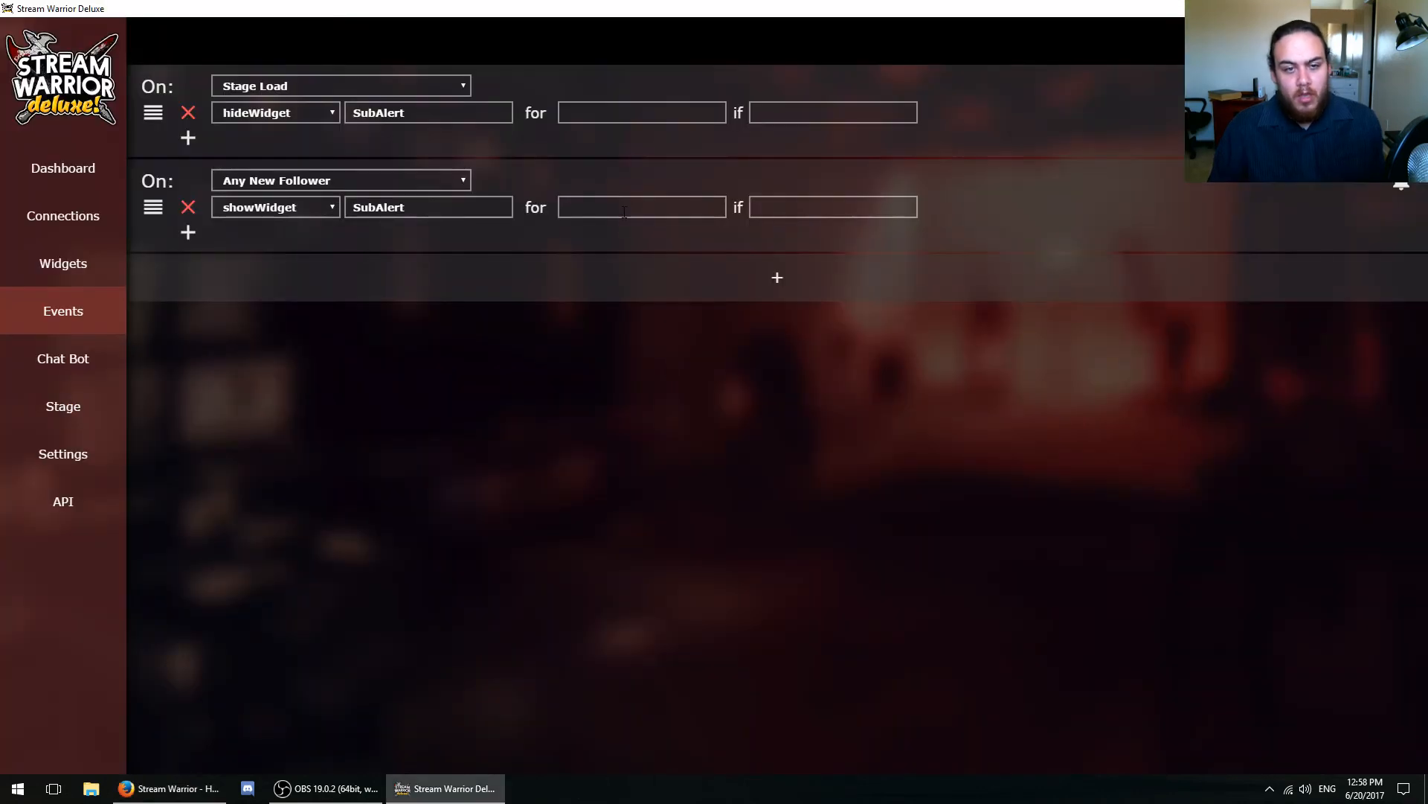
pyautogui.write('5000')
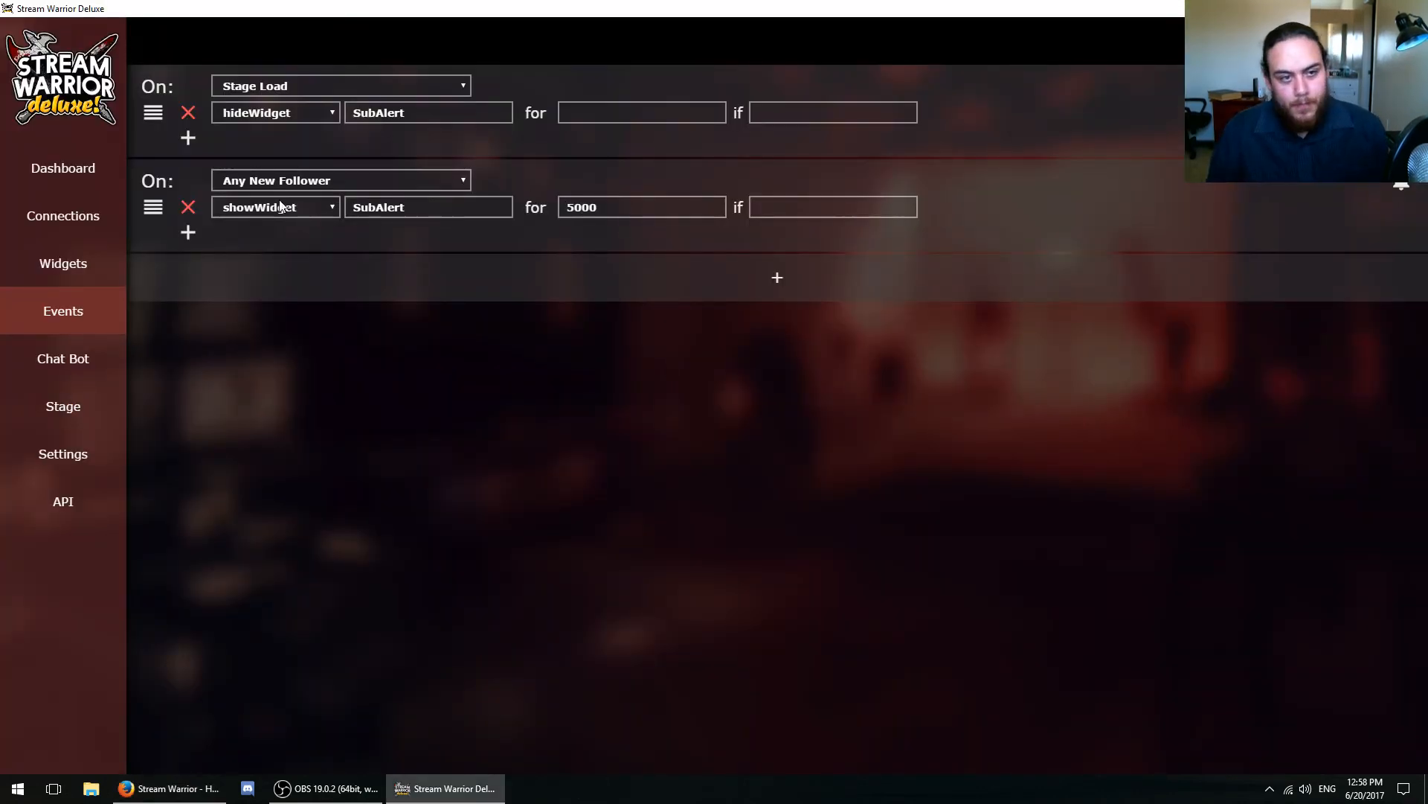
pyautogui.hotkey('ctrl', 's')
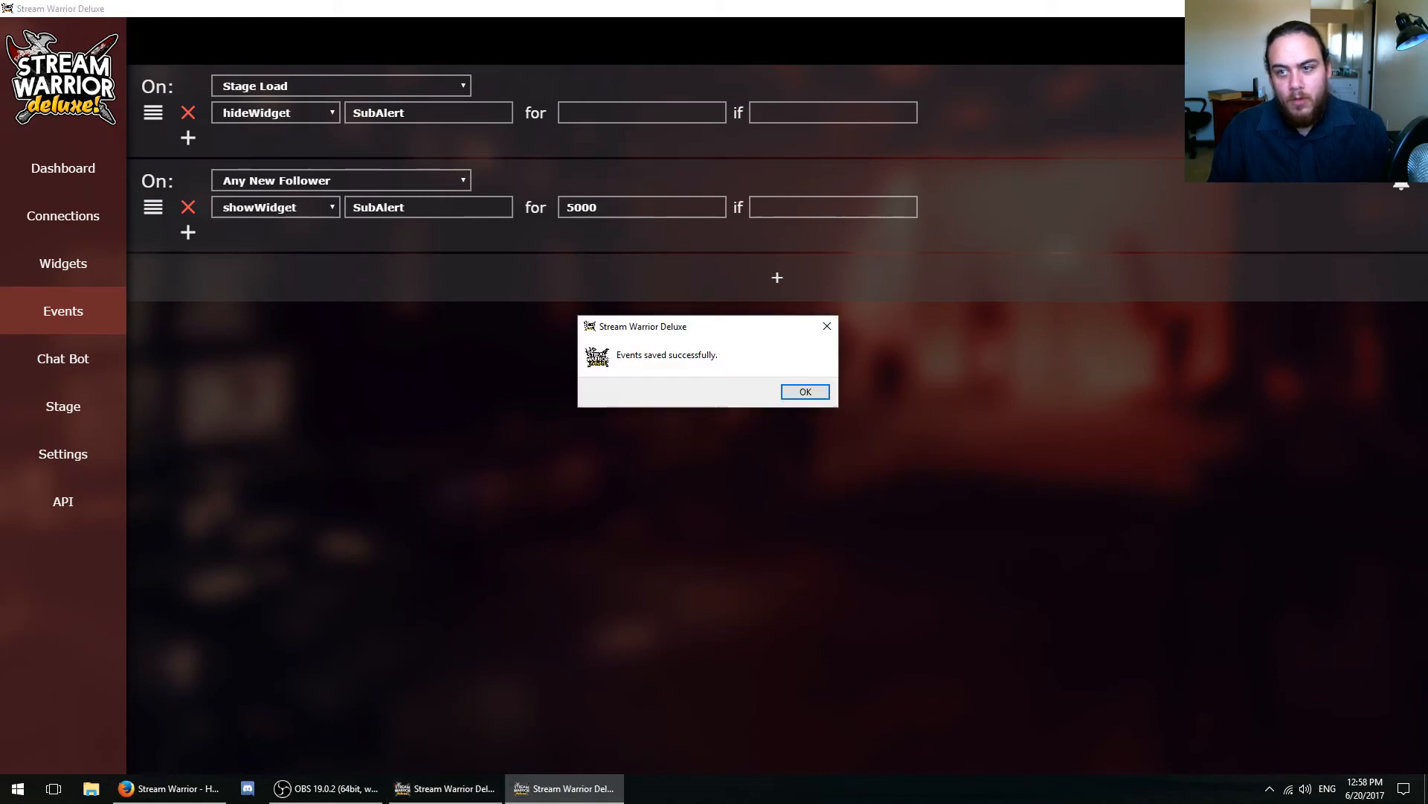
pyautogui.click(806, 391)
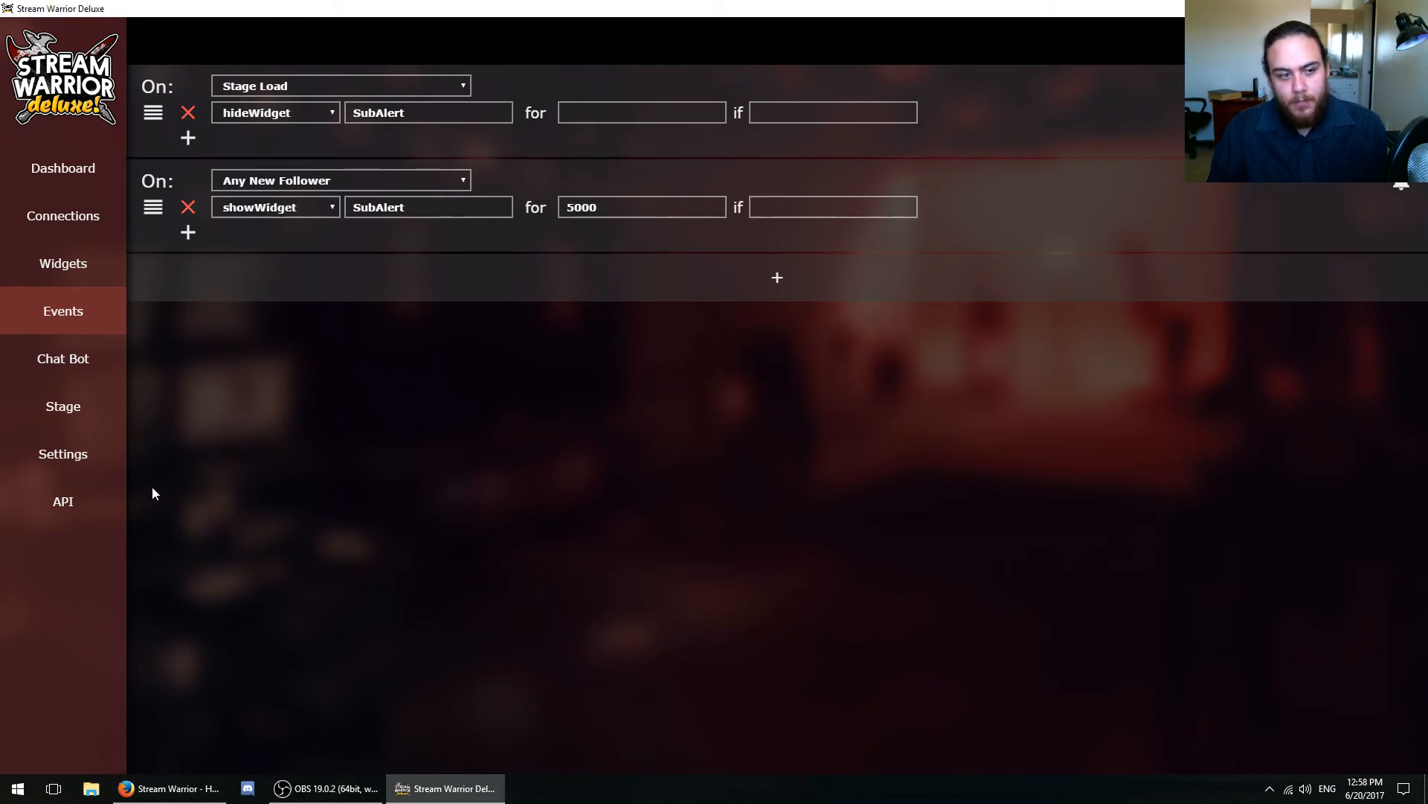
# - Switch to OBS, make the BrowserSource visible in the Tutorial scene, and select it
pyautogui.click(328, 788)
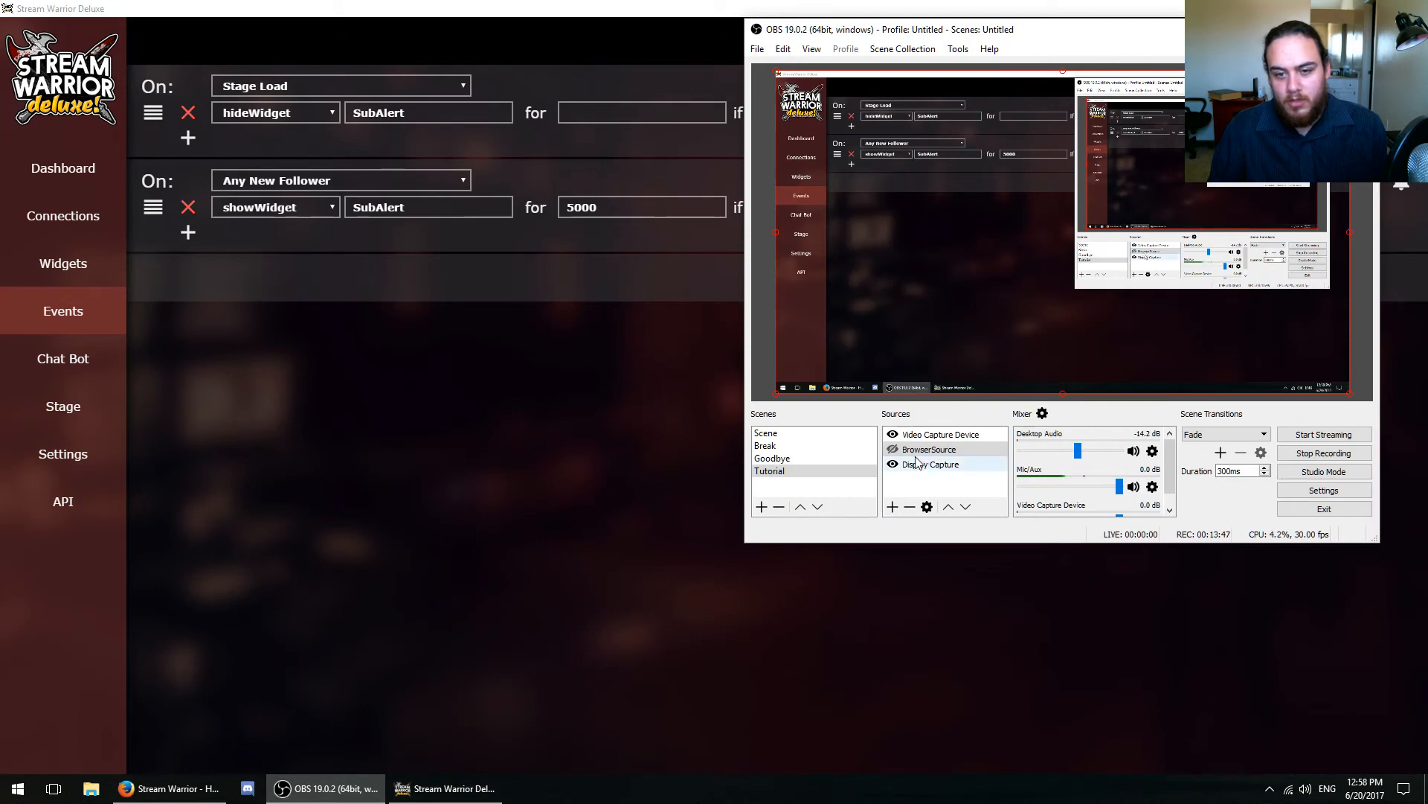
pyautogui.click(893, 449)
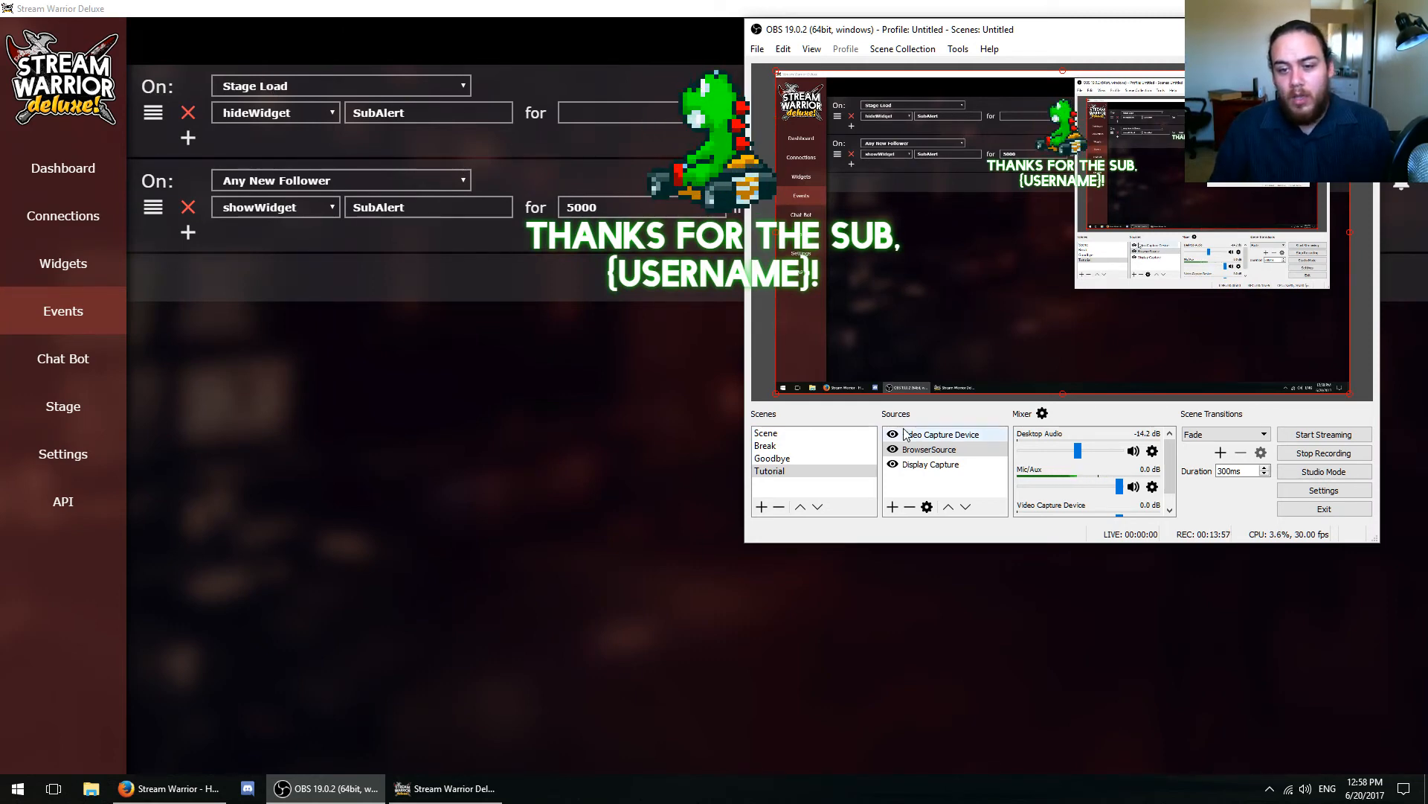
pyautogui.click(914, 450)
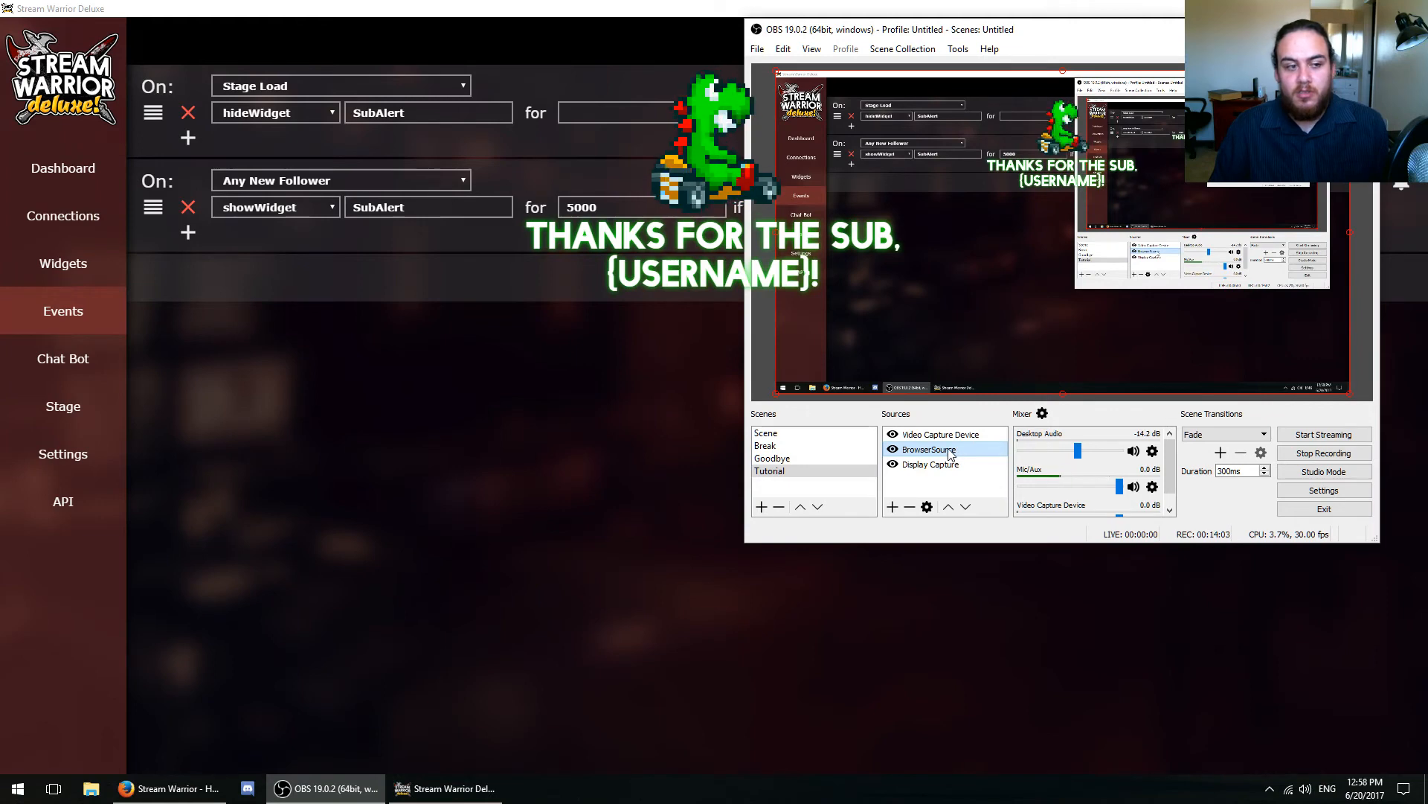
# - Save the stage in Stream Warrior Deluxe and refresh the currently open stages
pyautogui.click(110, 412)
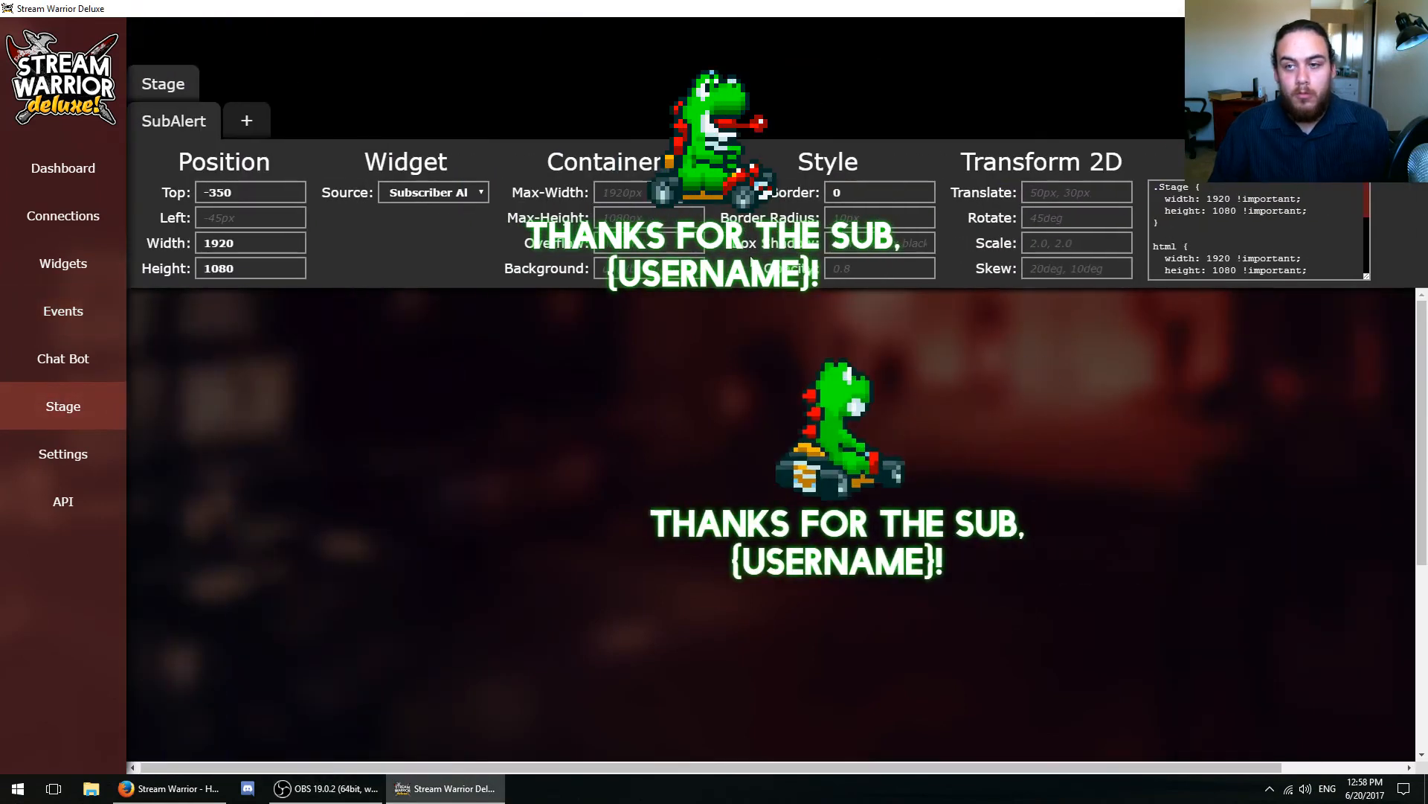
pyautogui.hotkey('ctrl', 's')
pyautogui.click(807, 390)
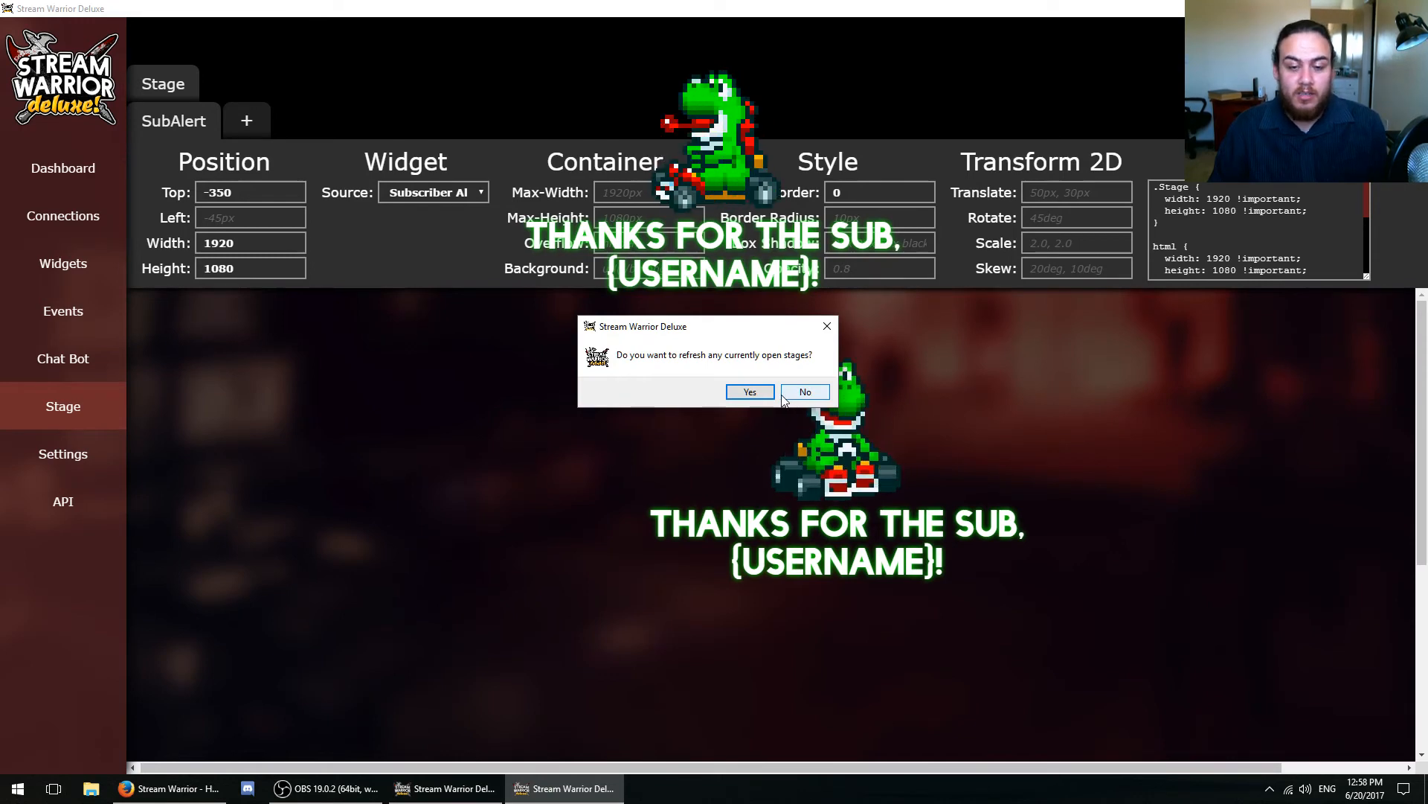
pyautogui.click(789, 394)
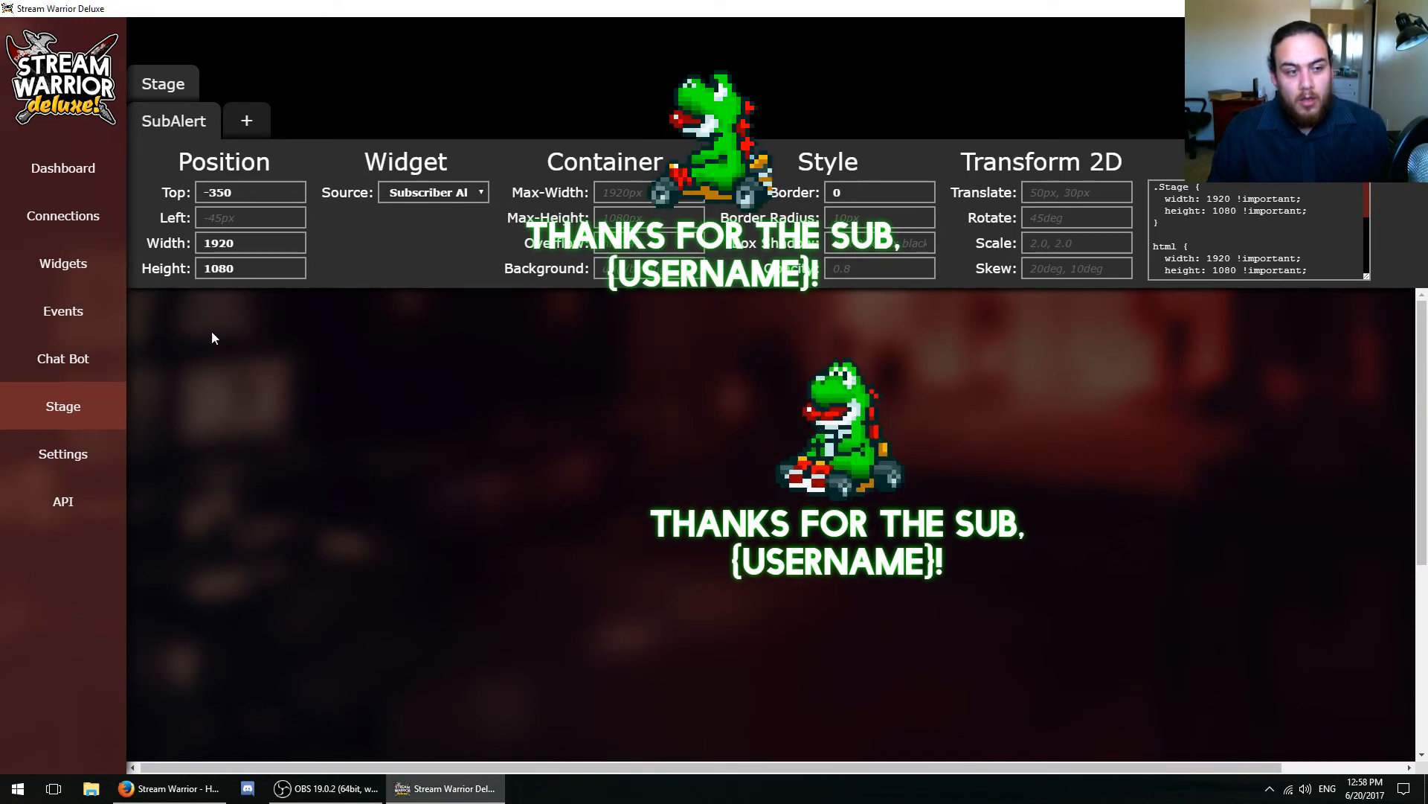
# - Trigger a test of the Any New Follower event and check the alert over the OBS capture
pyautogui.click(63, 311)
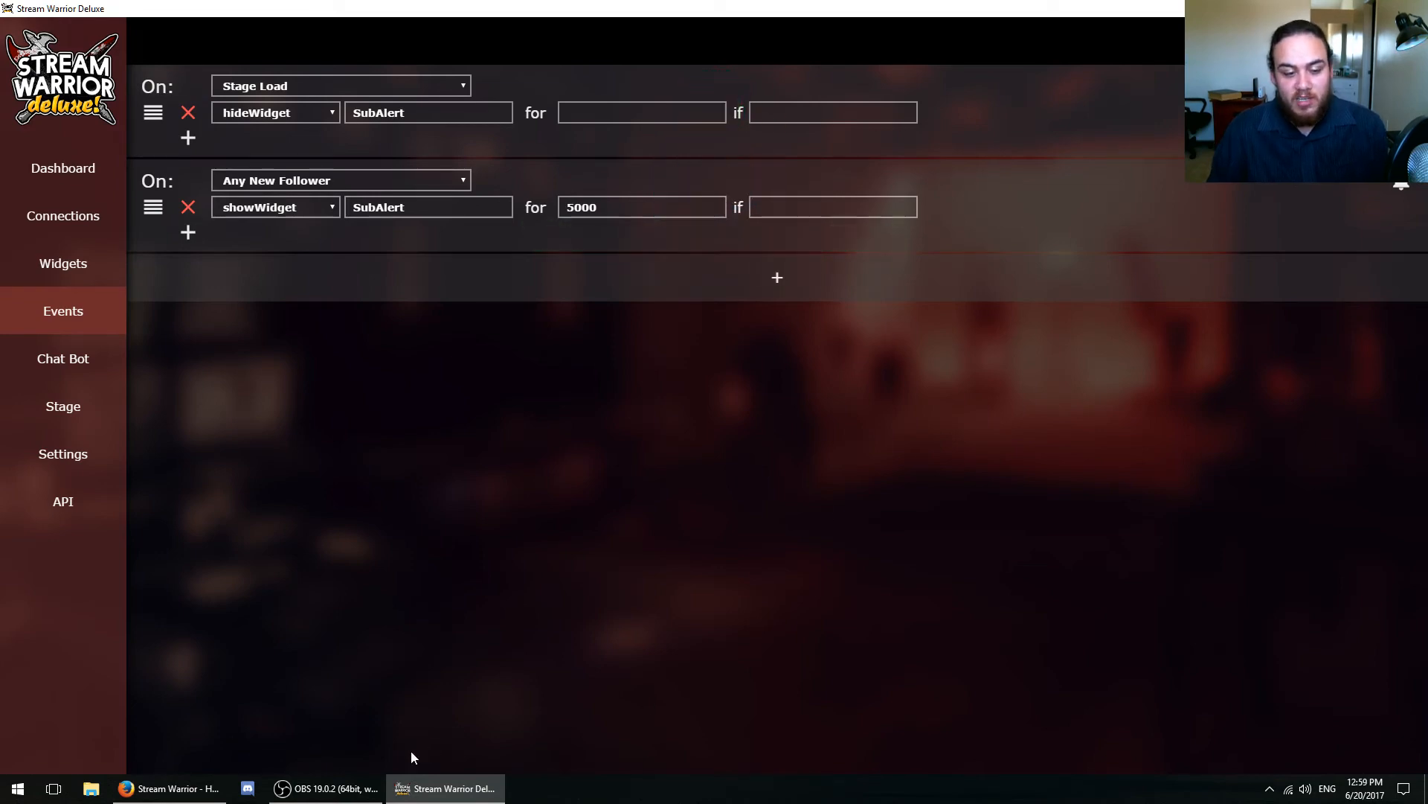
pyautogui.click(327, 787)
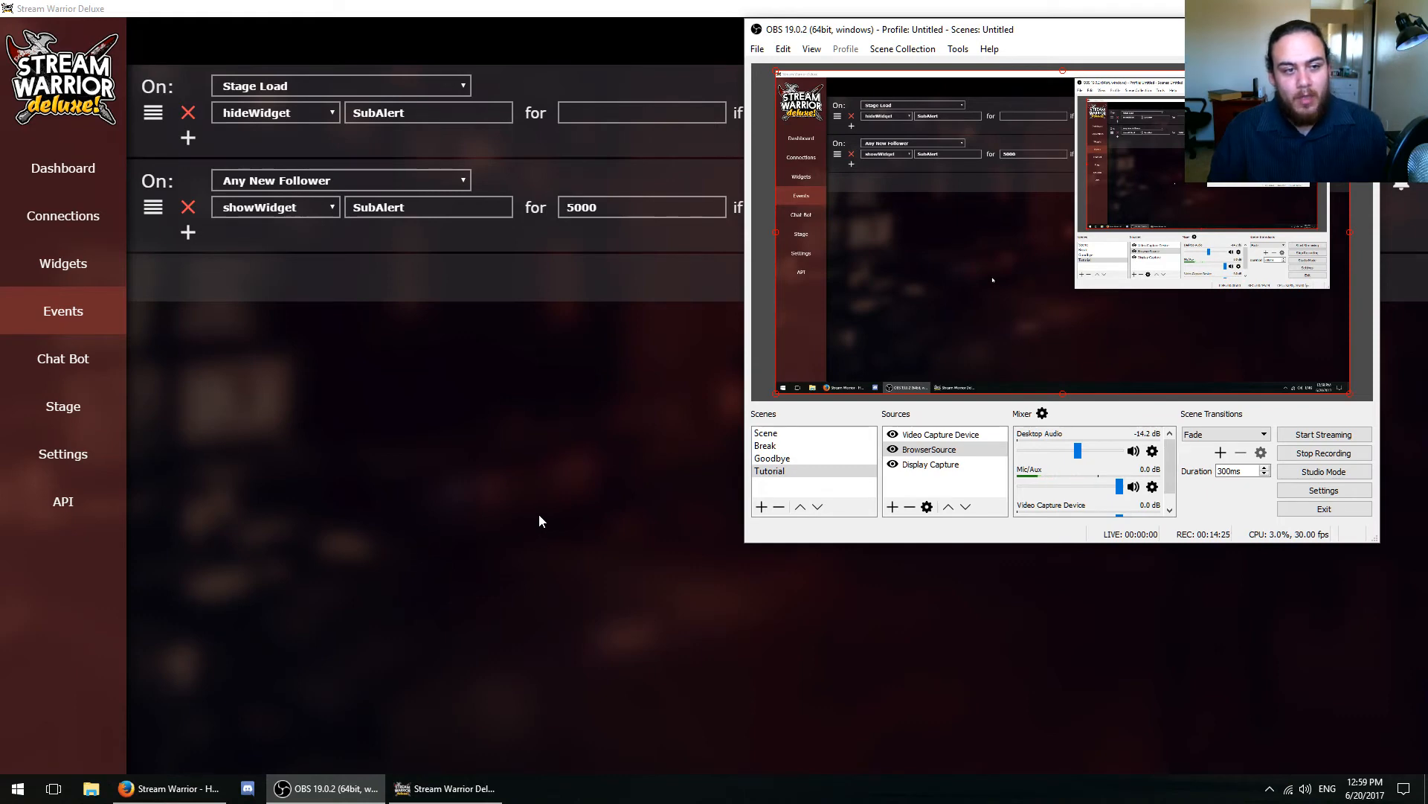
pyautogui.click(1405, 185)
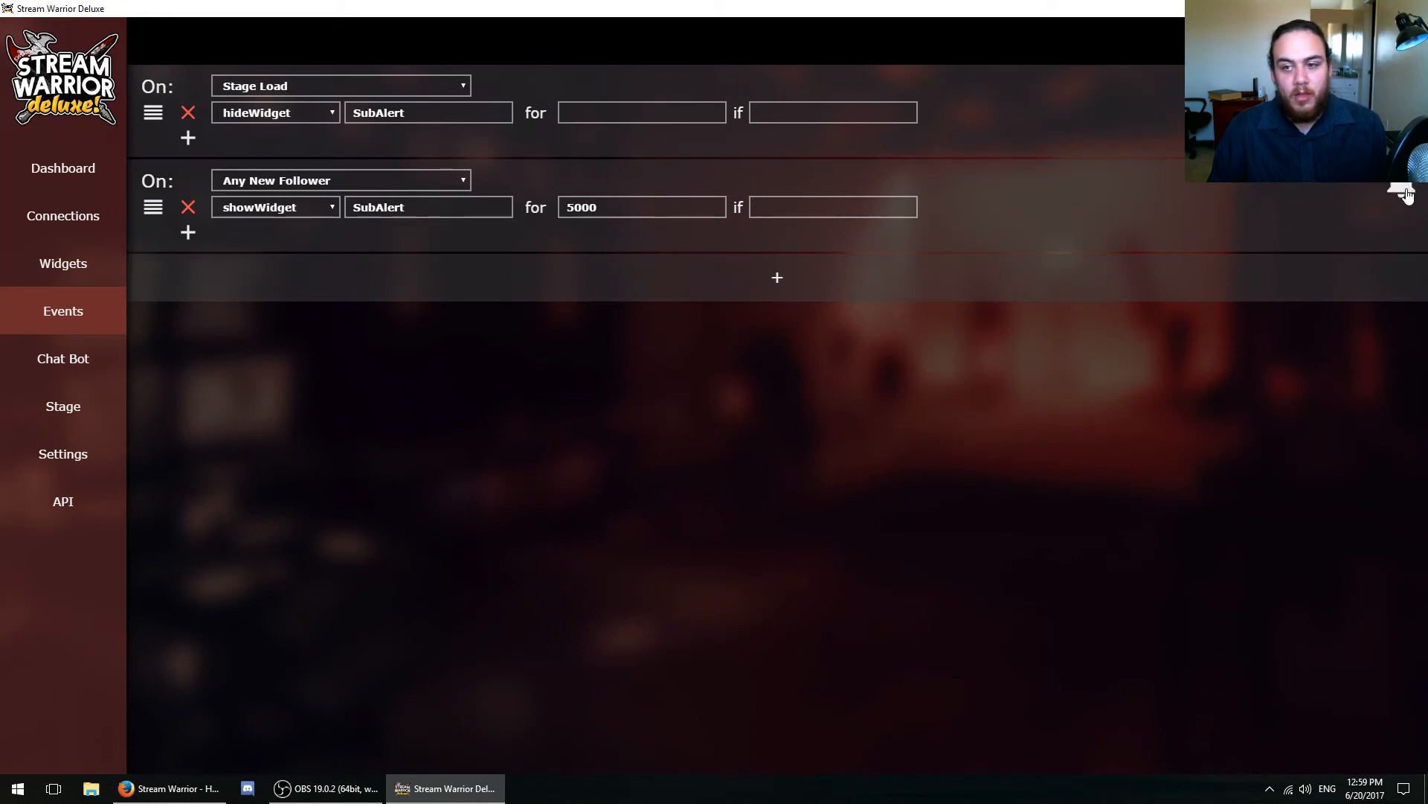
pyautogui.click(1403, 188)
pyautogui.hotkey('alt', 'Tab')
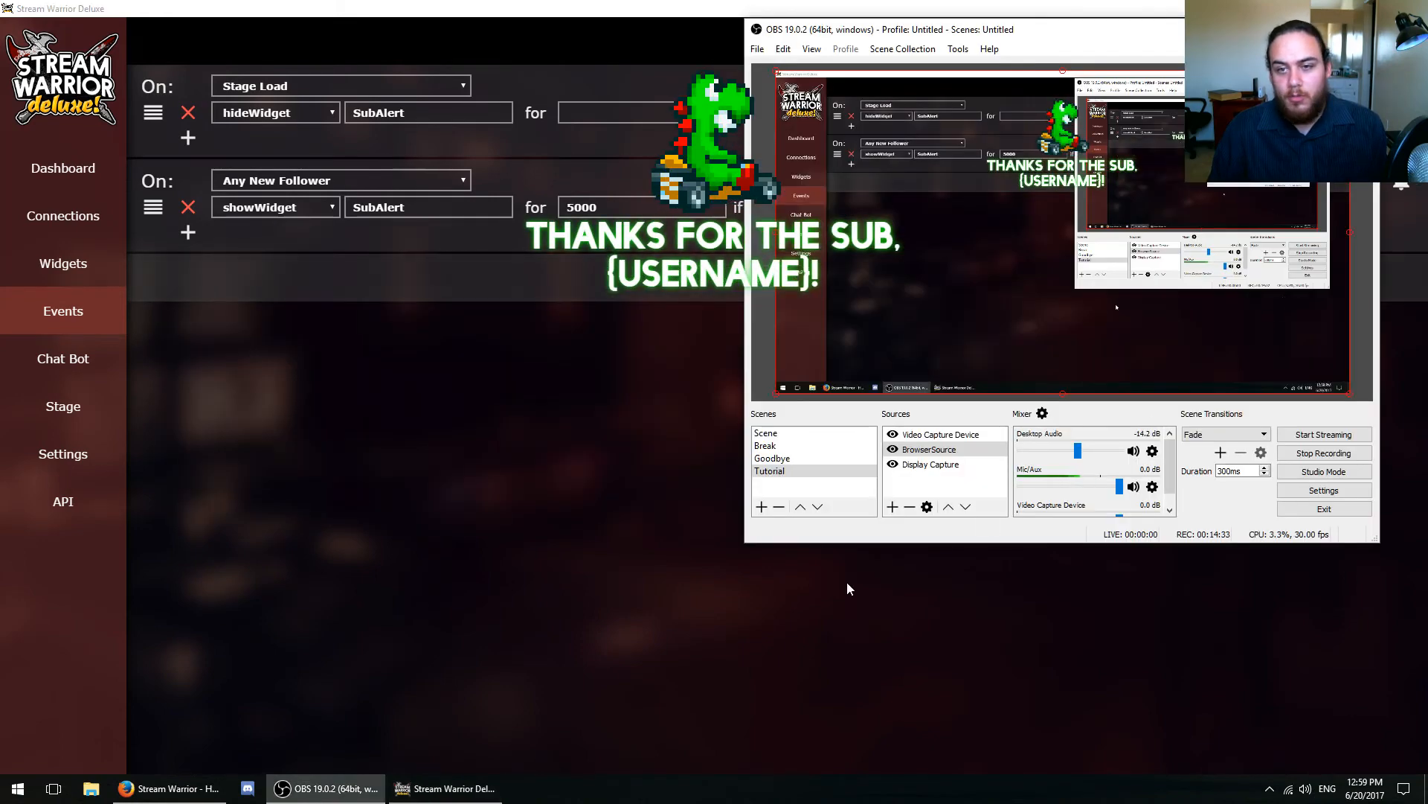
pyautogui.click(563, 539)
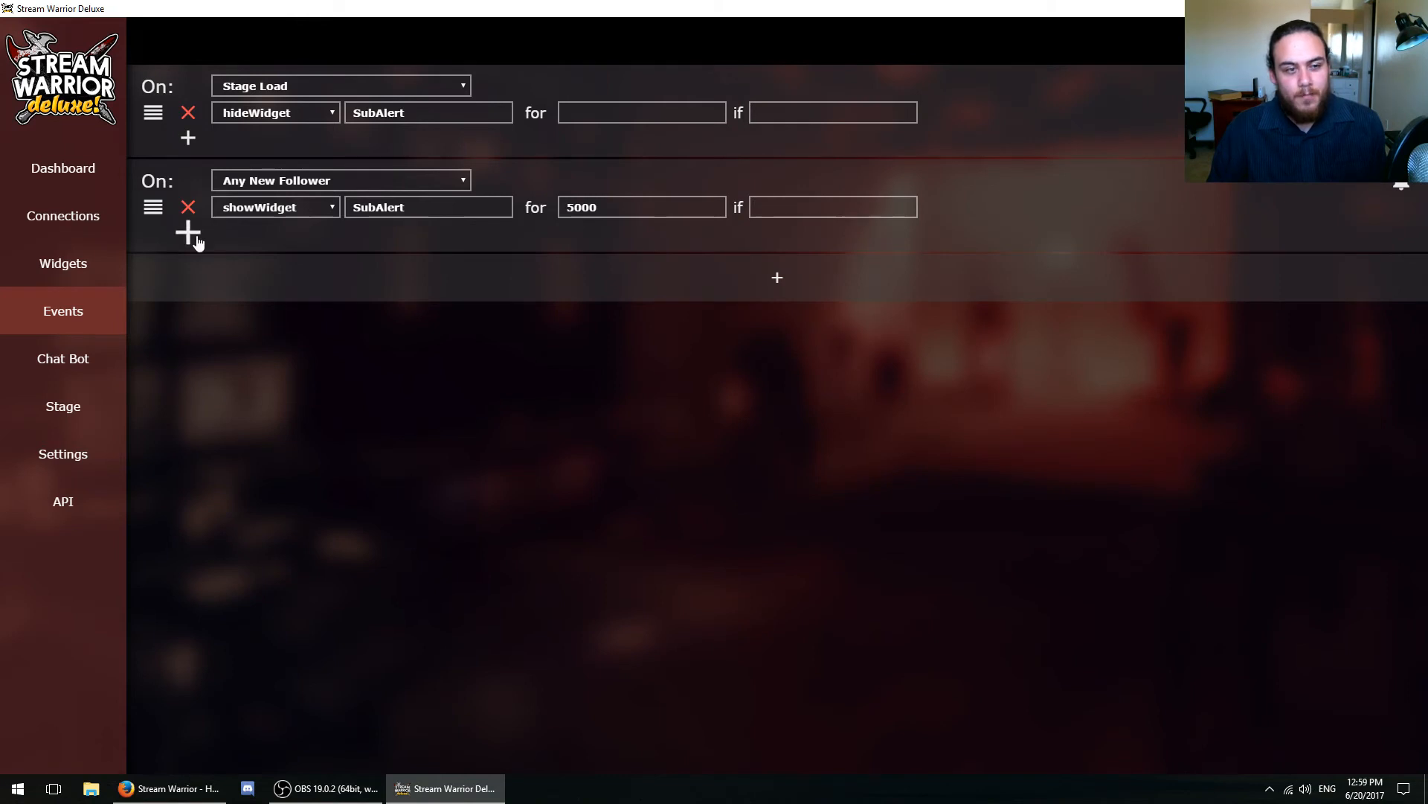
# - Add a second action to the Any New Follower event and set it to replaceText
pyautogui.click(195, 235)
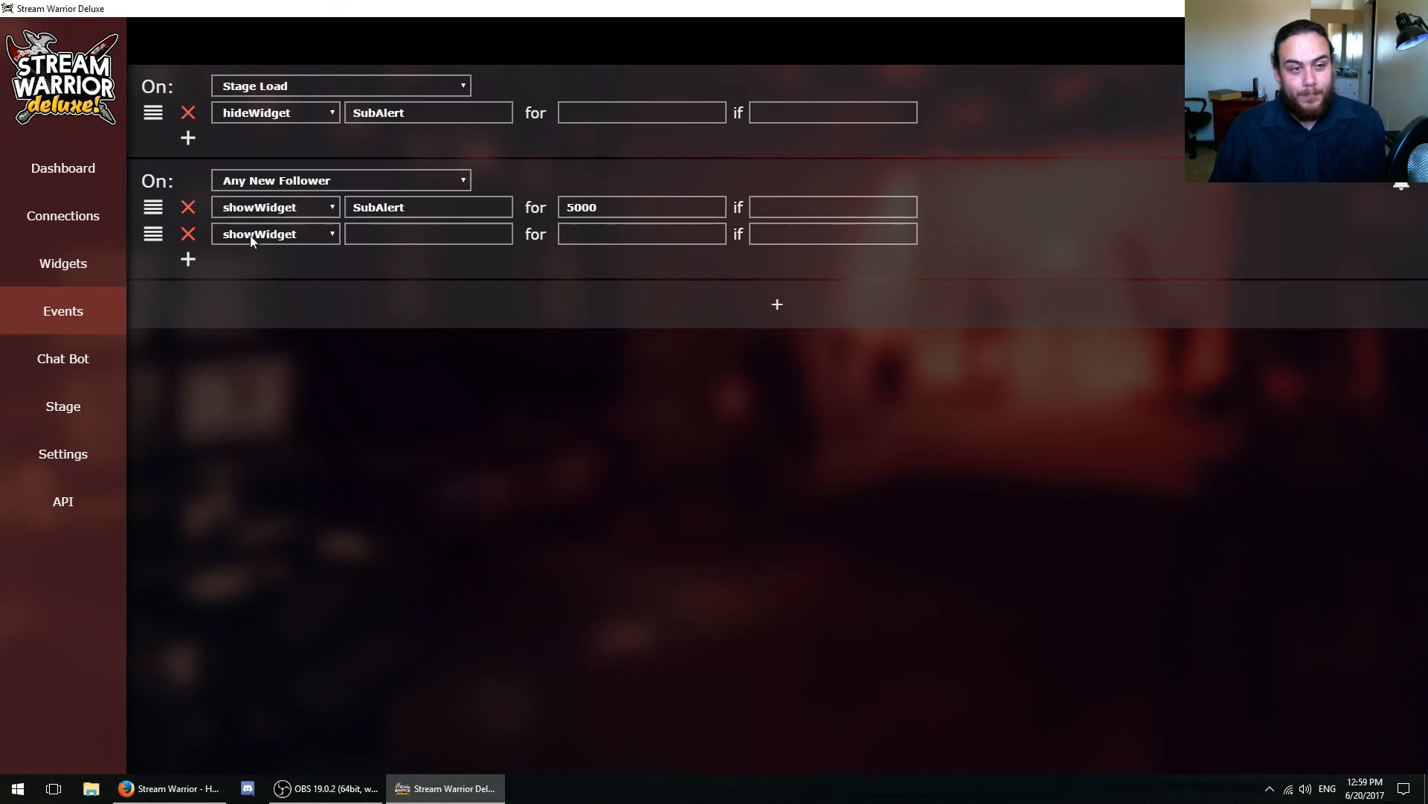
pyautogui.click(252, 233)
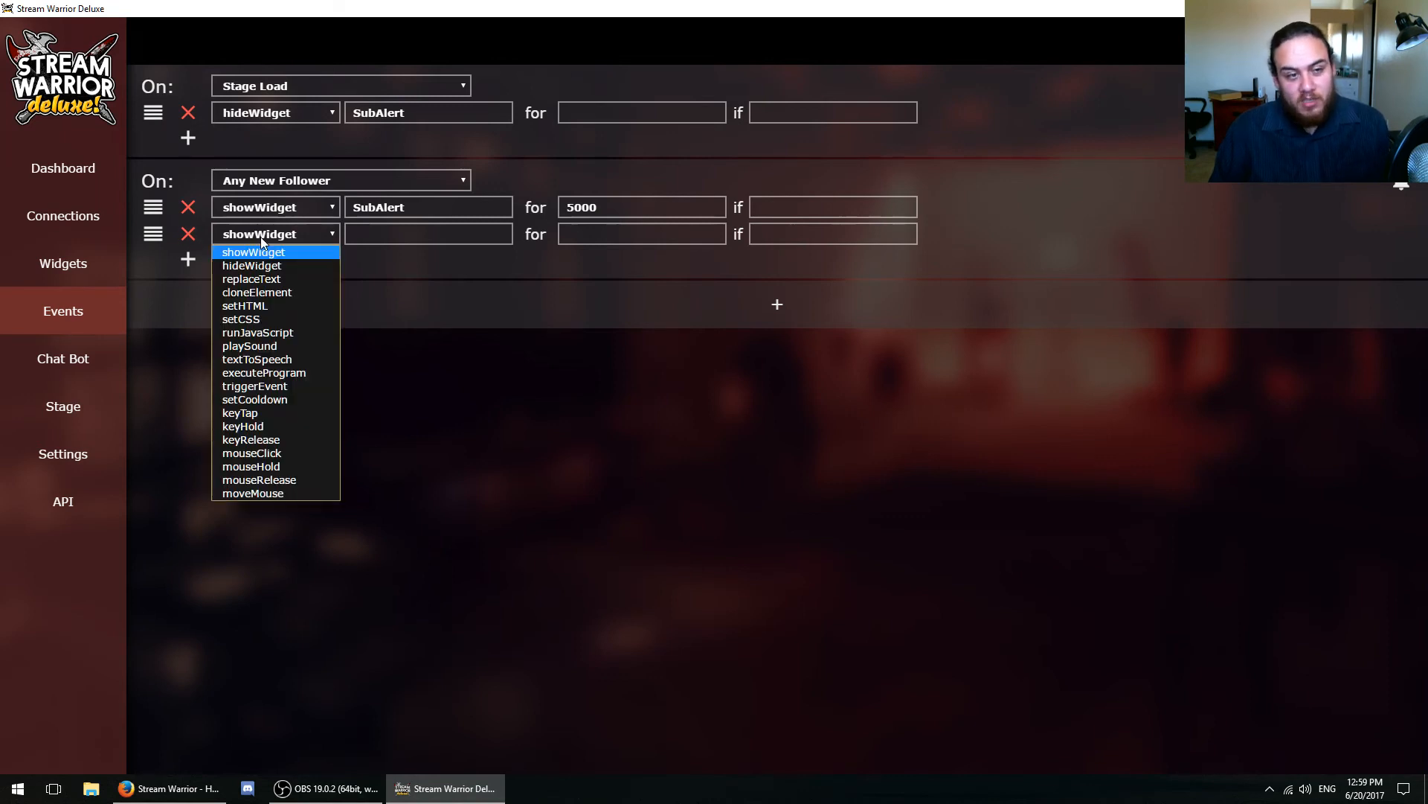
pyautogui.click(250, 277)
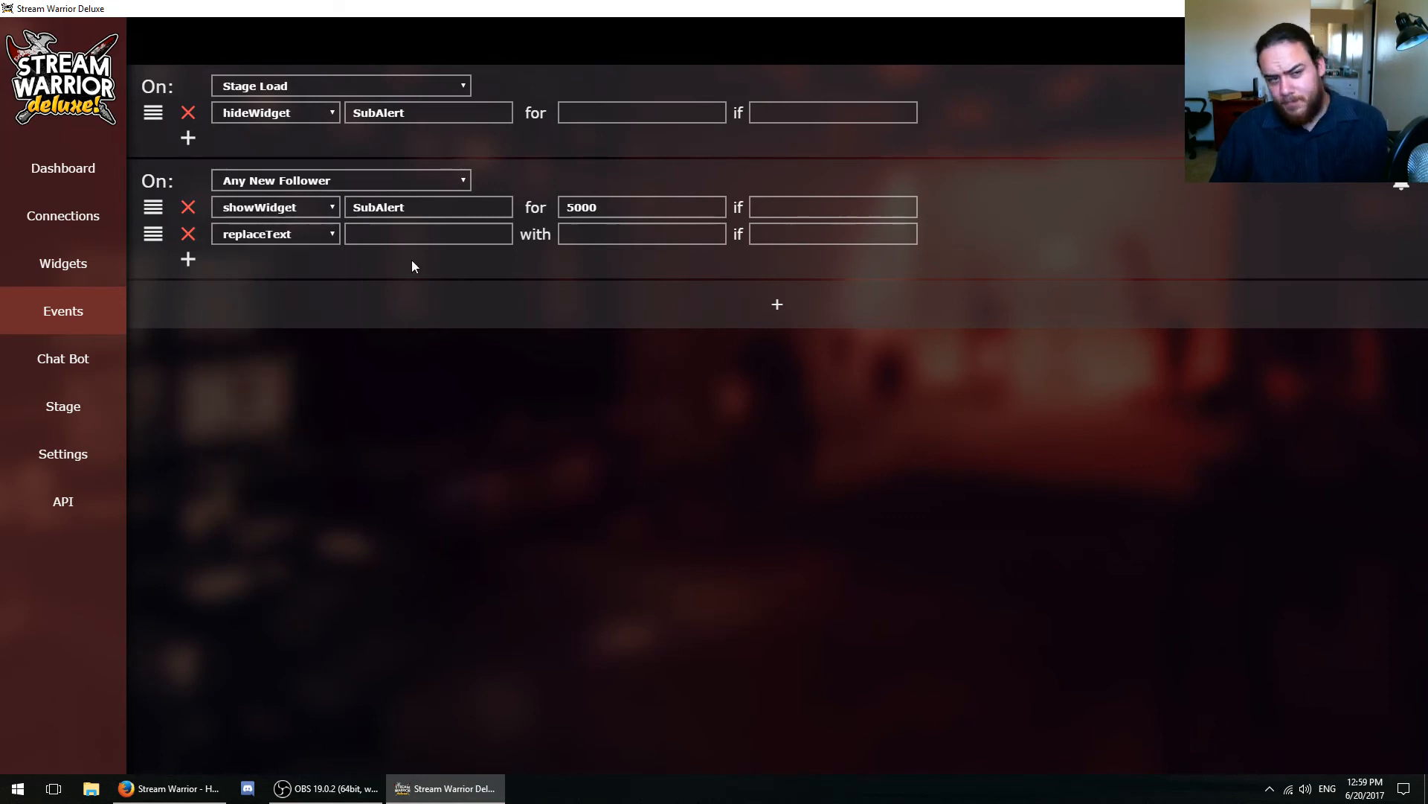
# - Read the replaceText entry in the help page's actions glossary, focusing on the WidgetName and #identifier argument
pyautogui.click(170, 788)
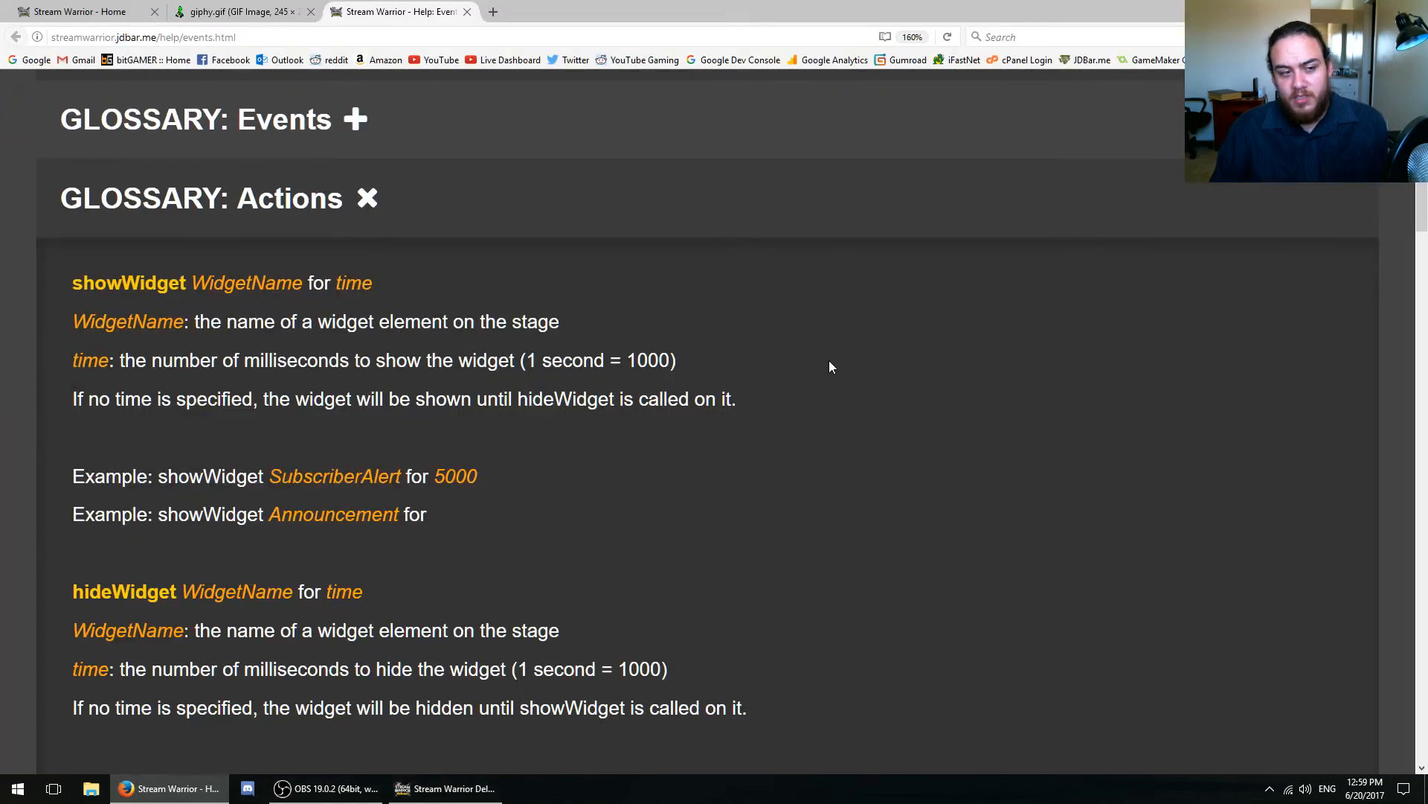
pyautogui.scroll(-8, 188, 301)
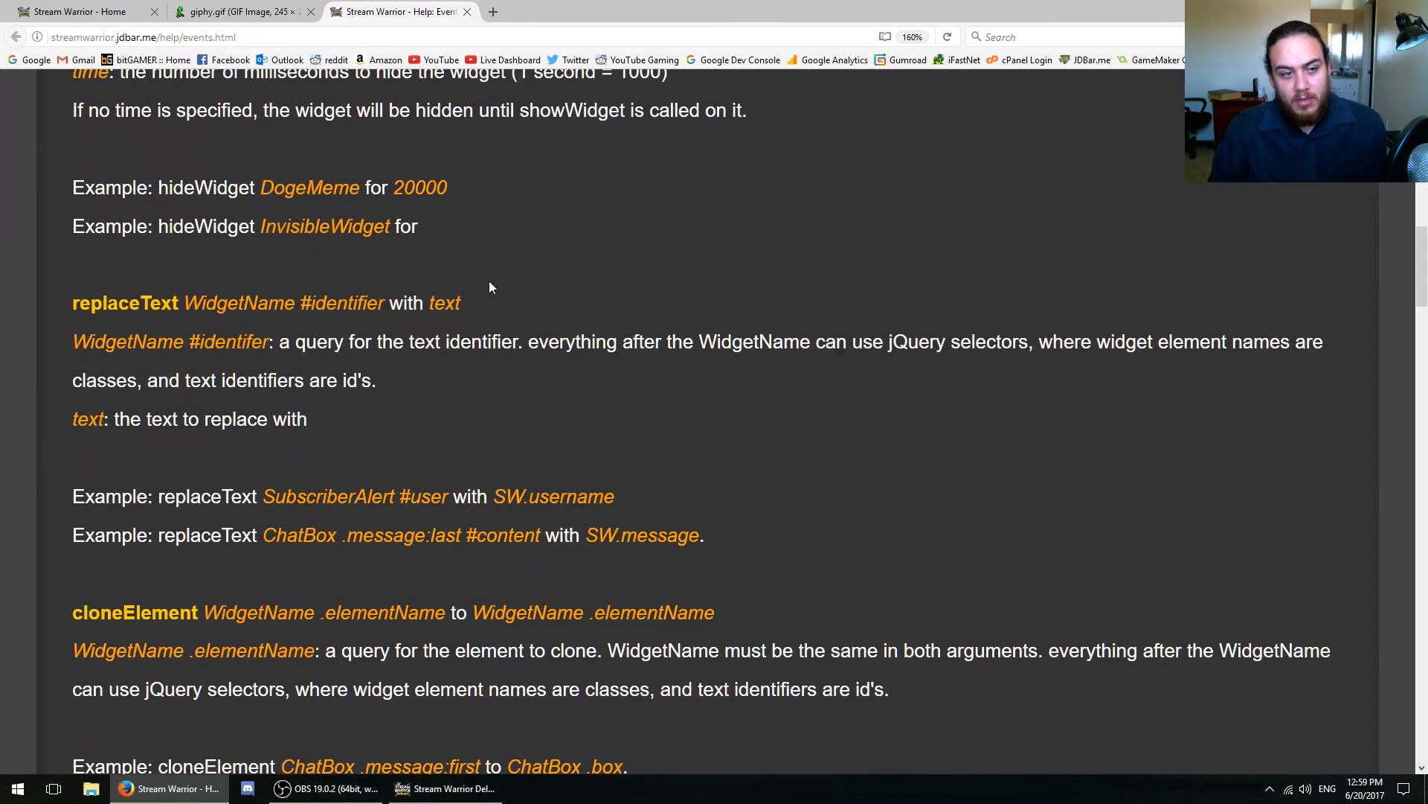
pyautogui.moveTo(201, 303); pyautogui.dragTo(359, 303)
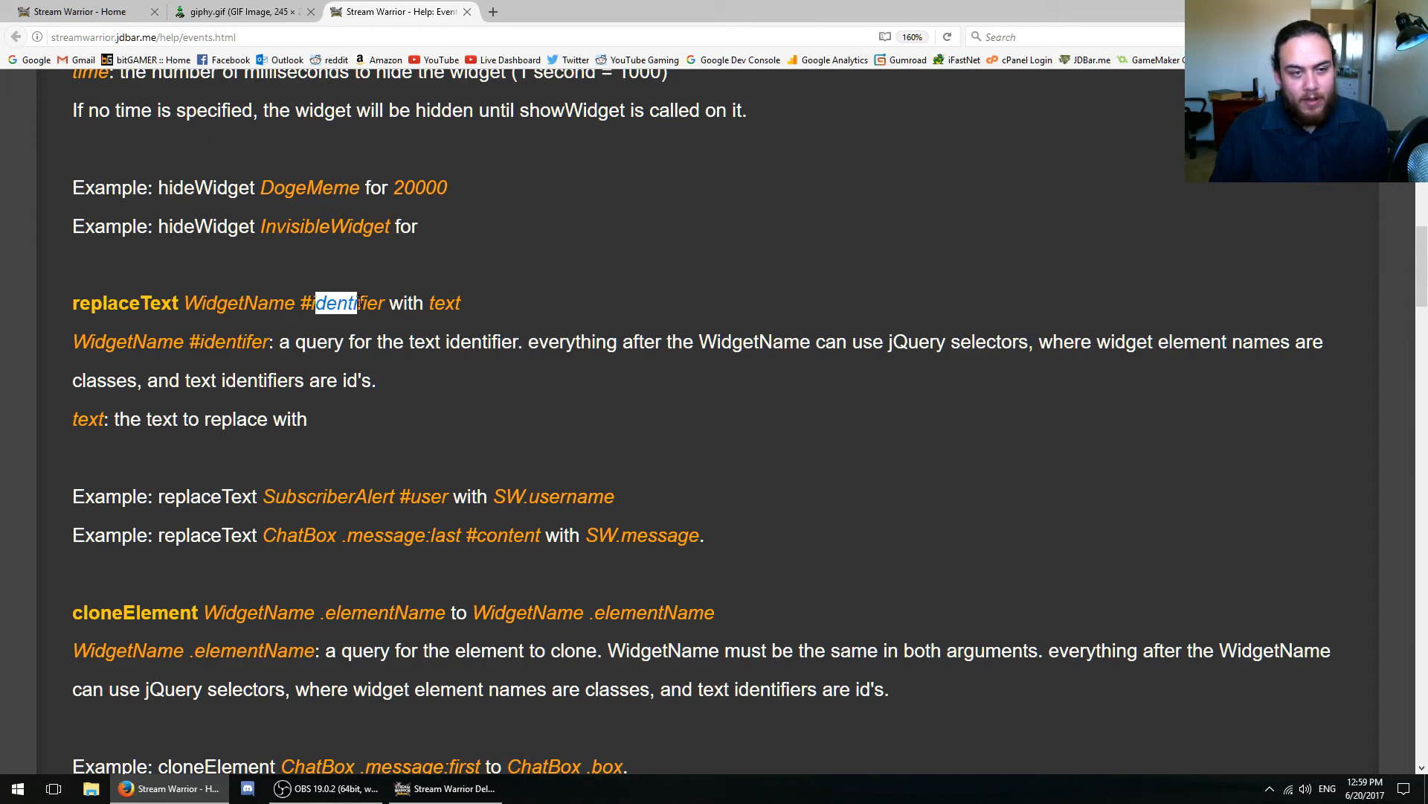
pyautogui.click(320, 305)
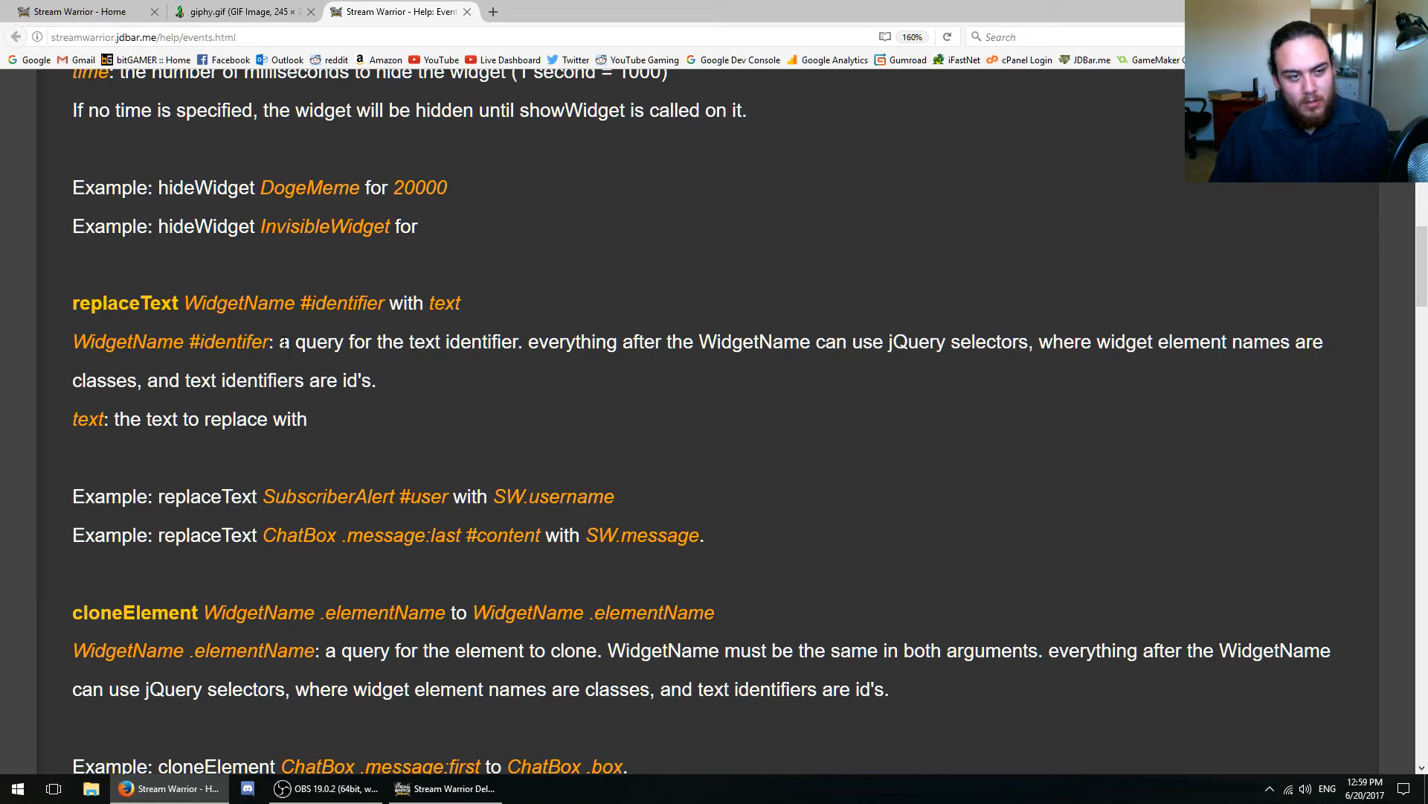
pyautogui.moveTo(280, 343); pyautogui.dragTo(523, 342)
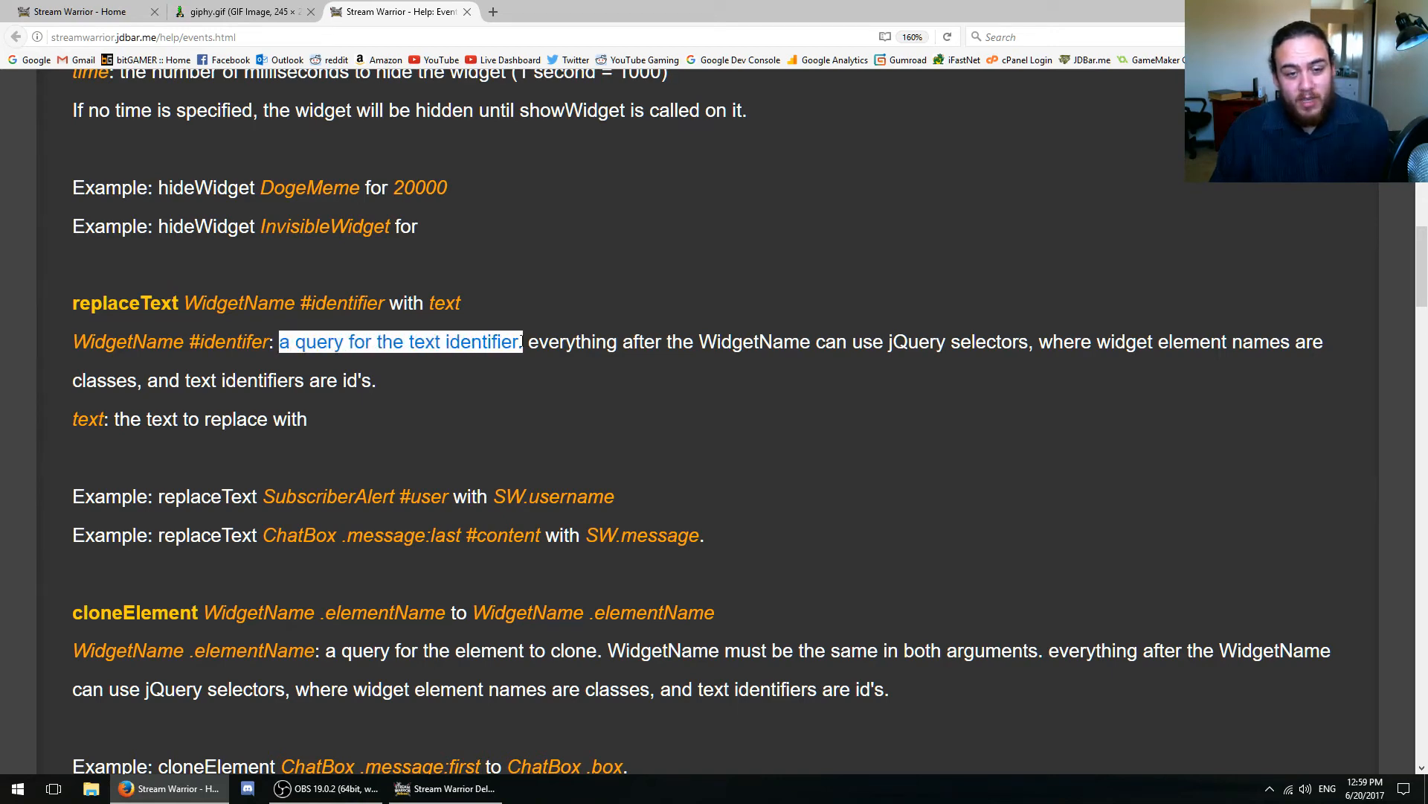
pyautogui.click(811, 400)
# - Set the replaceText target to SubAlert #username in the event editor, and switch back to the help page
pyautogui.hotkey('alt', 'Tab')
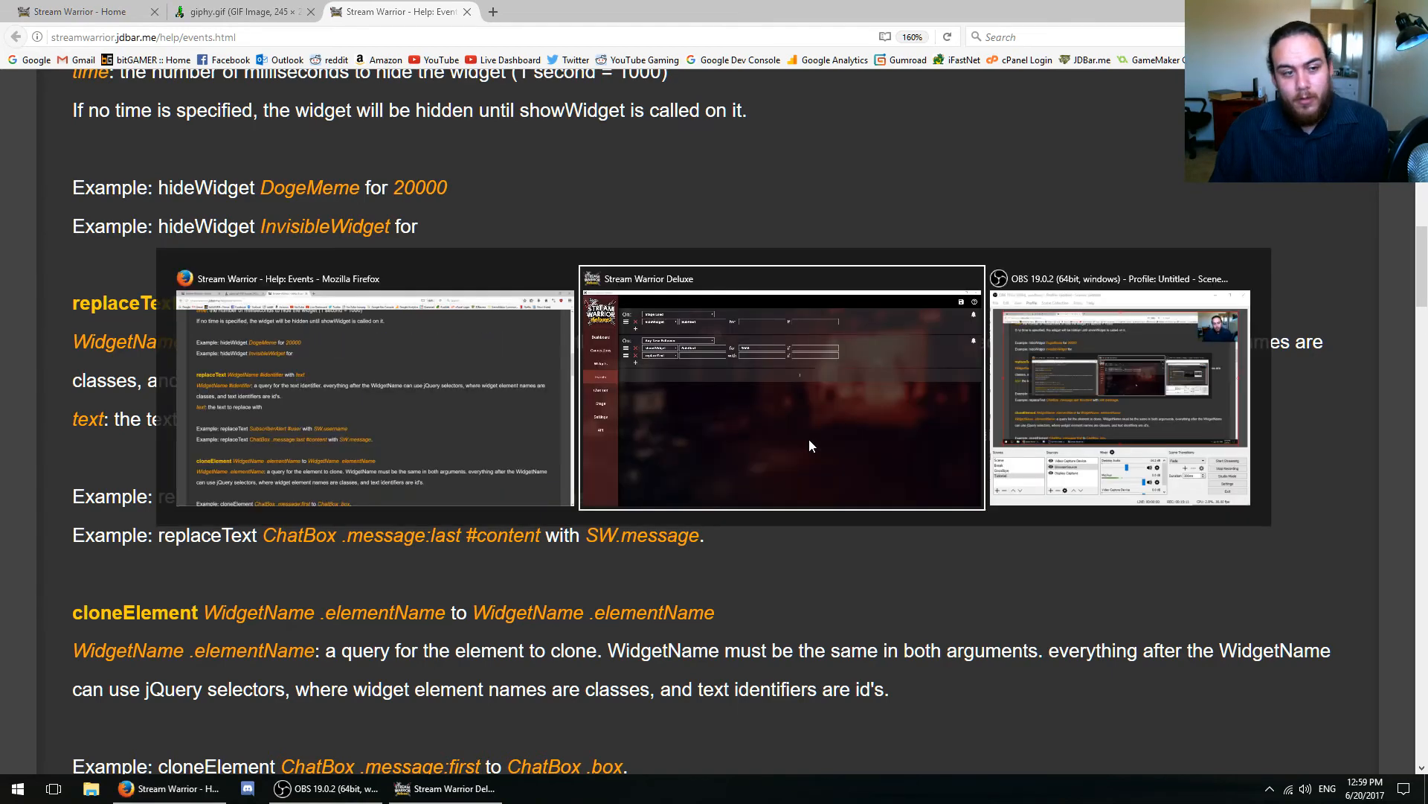
pyautogui.write('SubAlert')
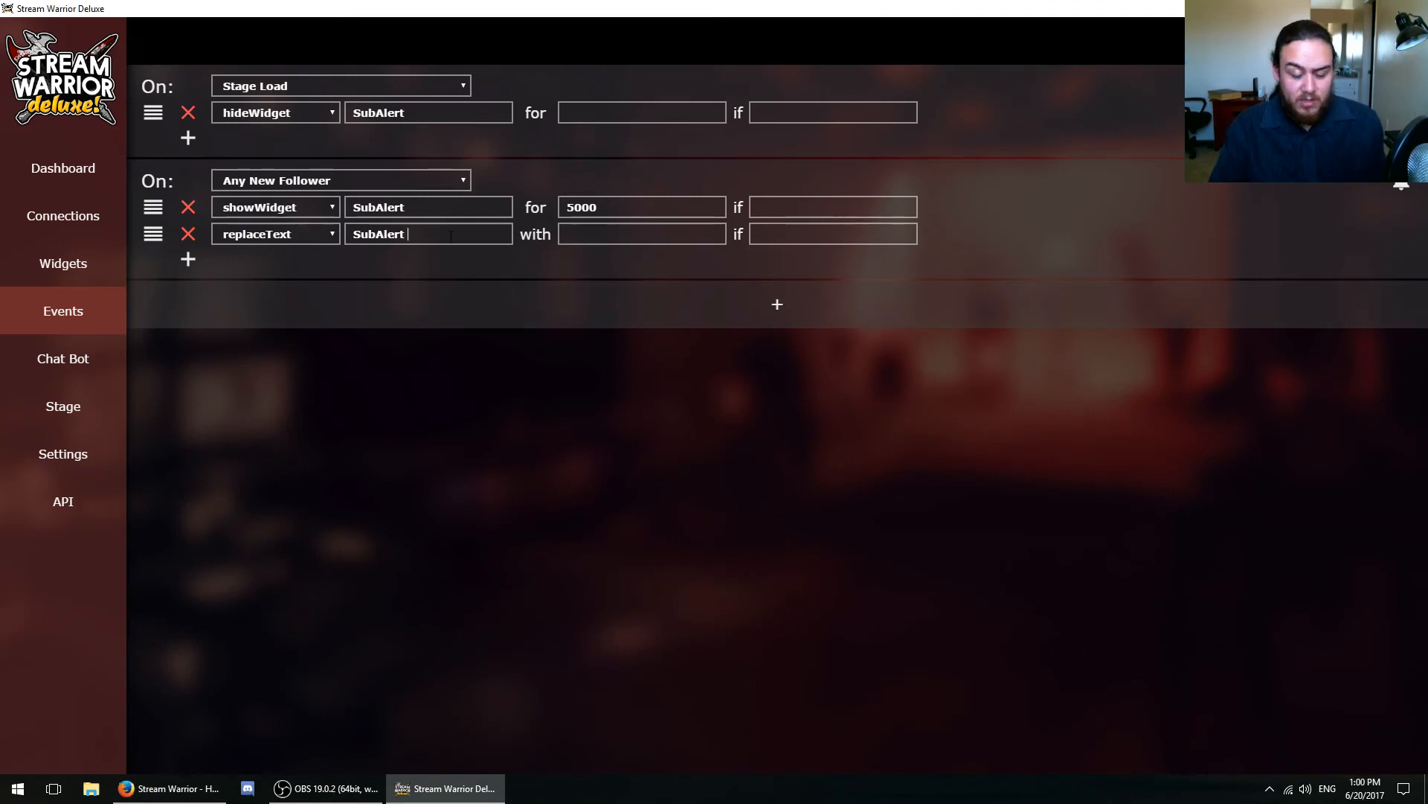
pyautogui.write(' #username')
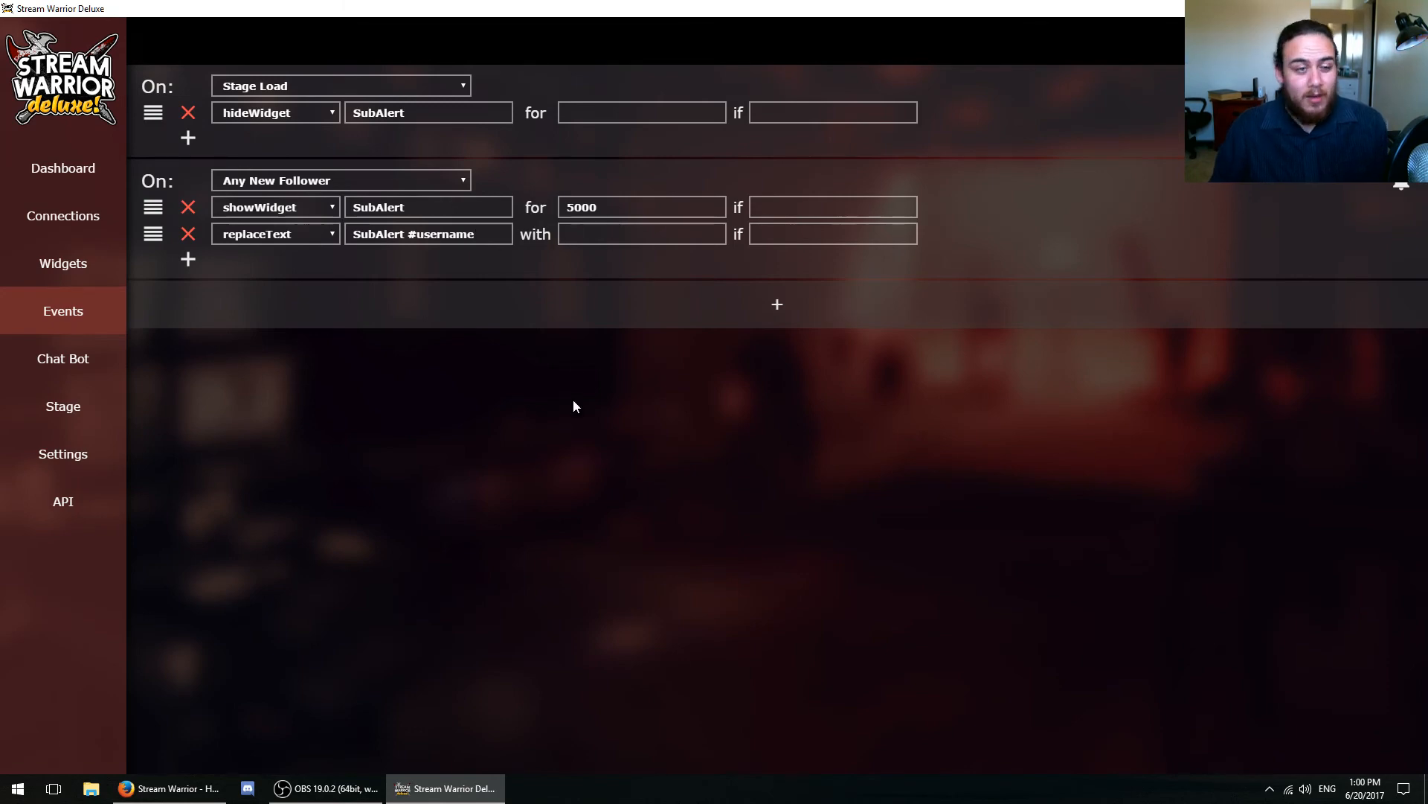
pyautogui.hotkey('alt', 'Tab')
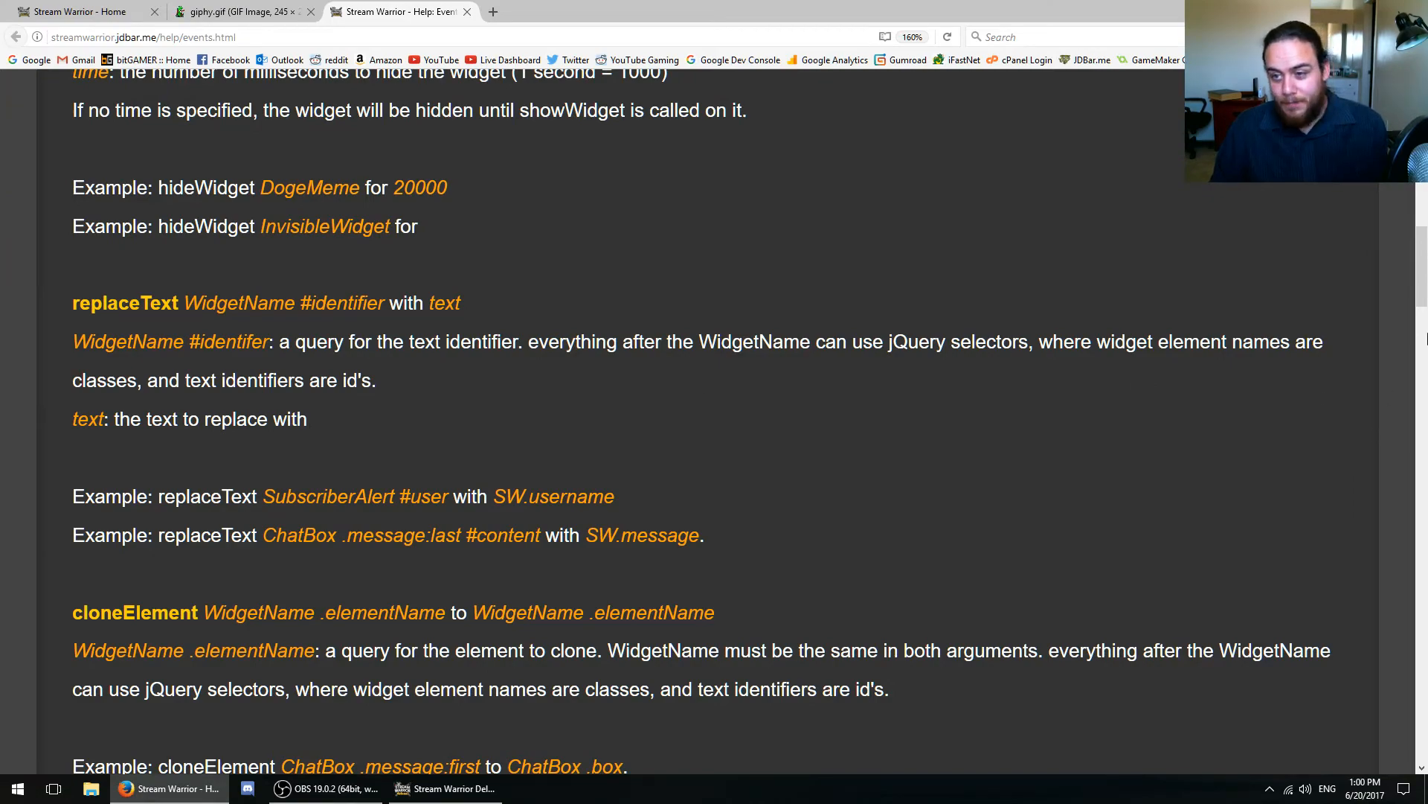
# - Open the events glossary on the help page and look up the username literal under New YouTube Subscriber
pyautogui.scroll(12, 1427, 338)
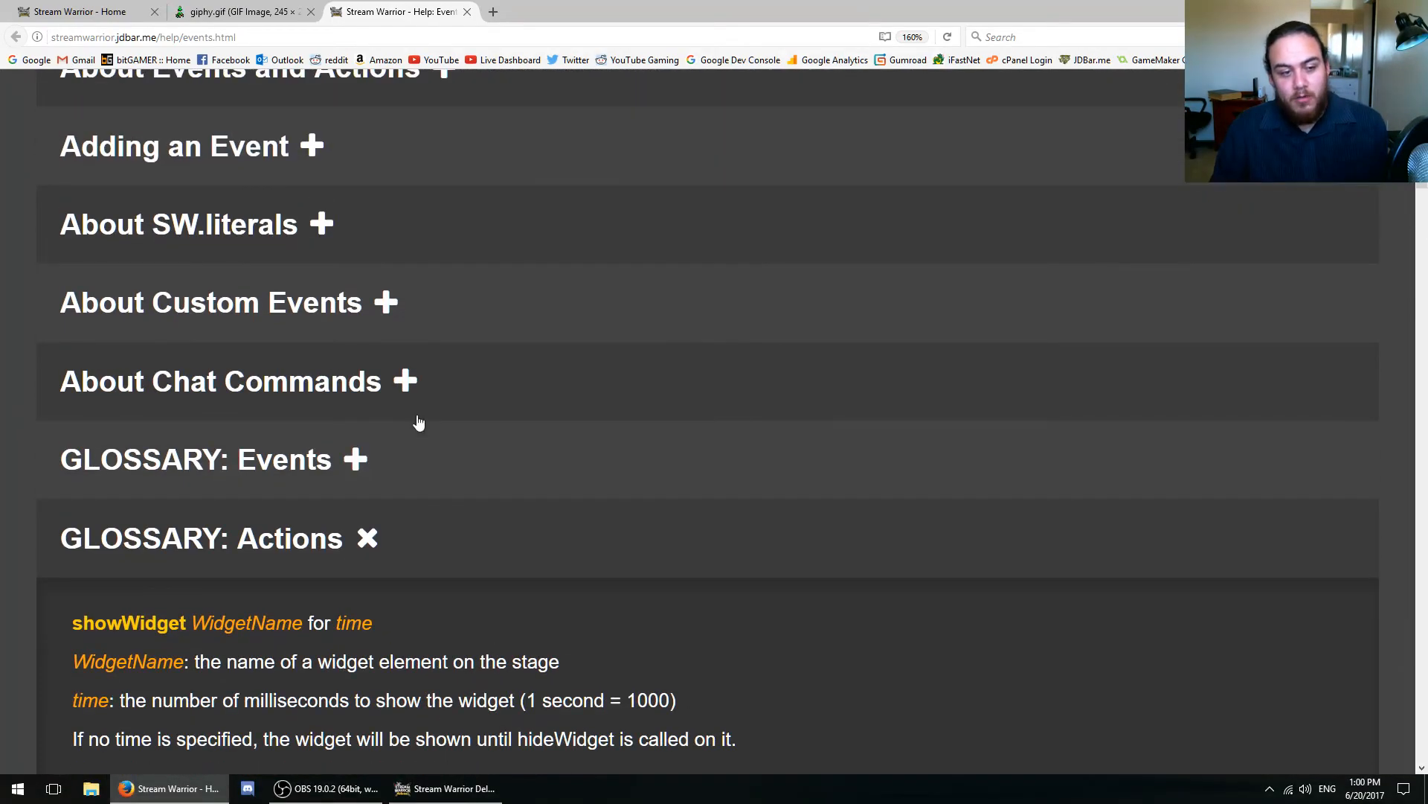
pyautogui.click(281, 463)
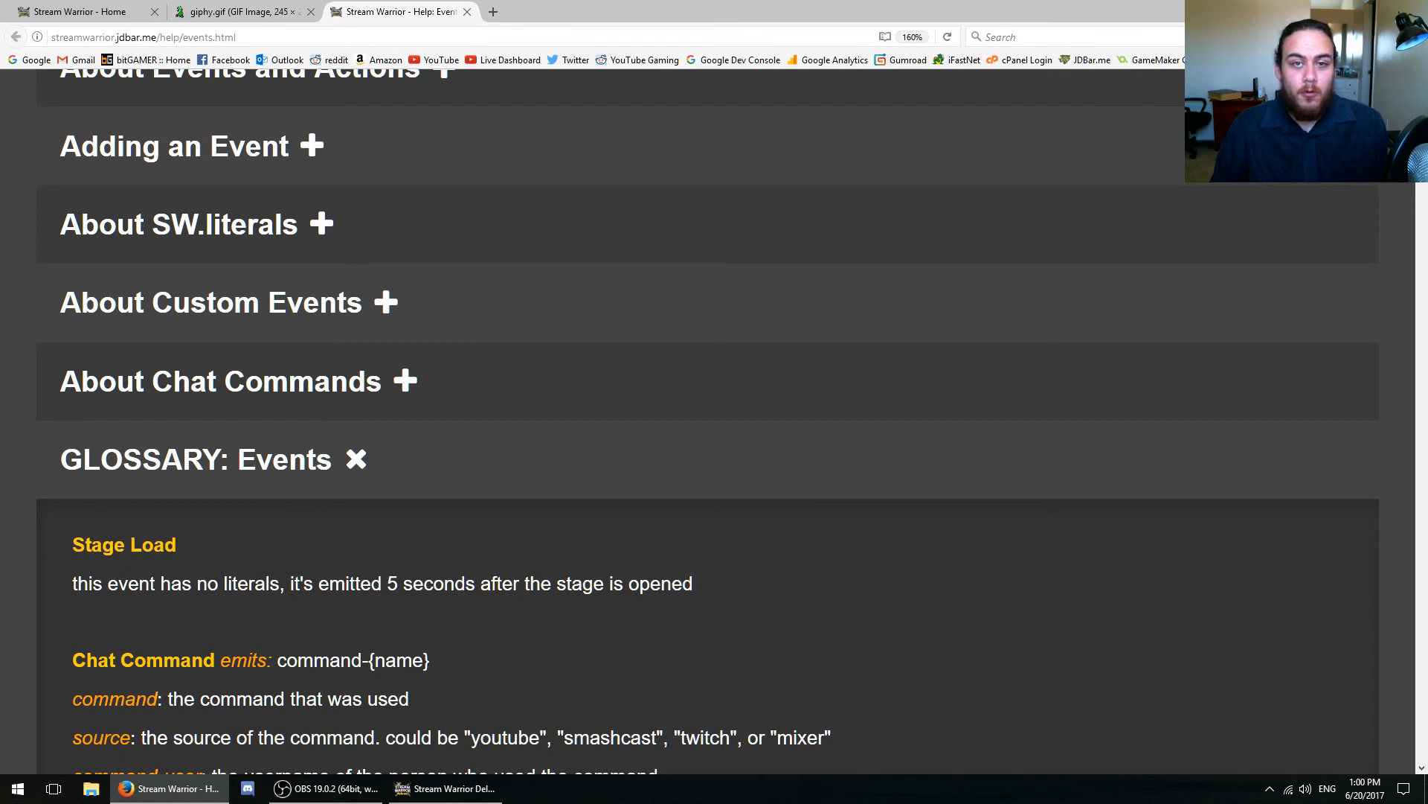
pyautogui.scroll(-8, 706, 421)
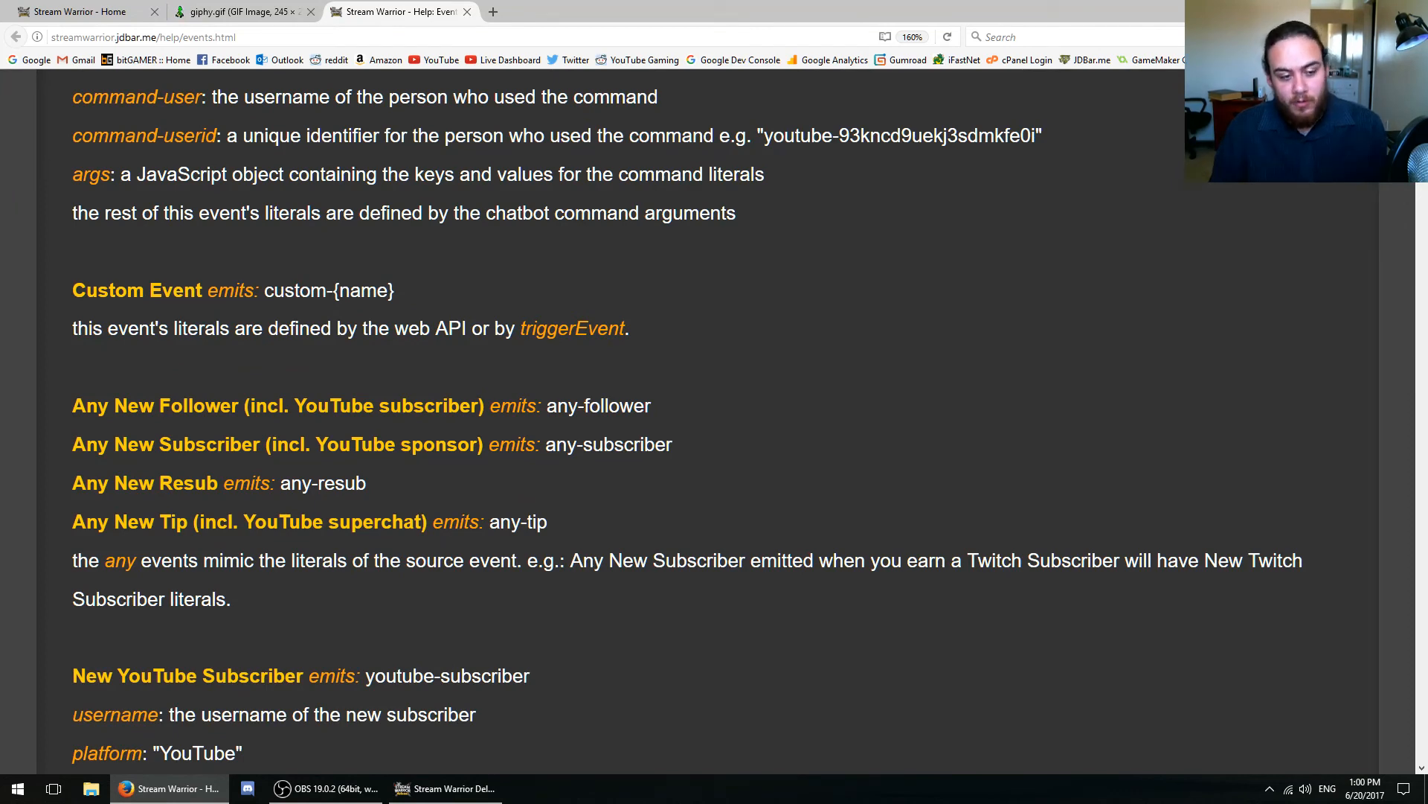
pyautogui.scroll(-5, 707, 421)
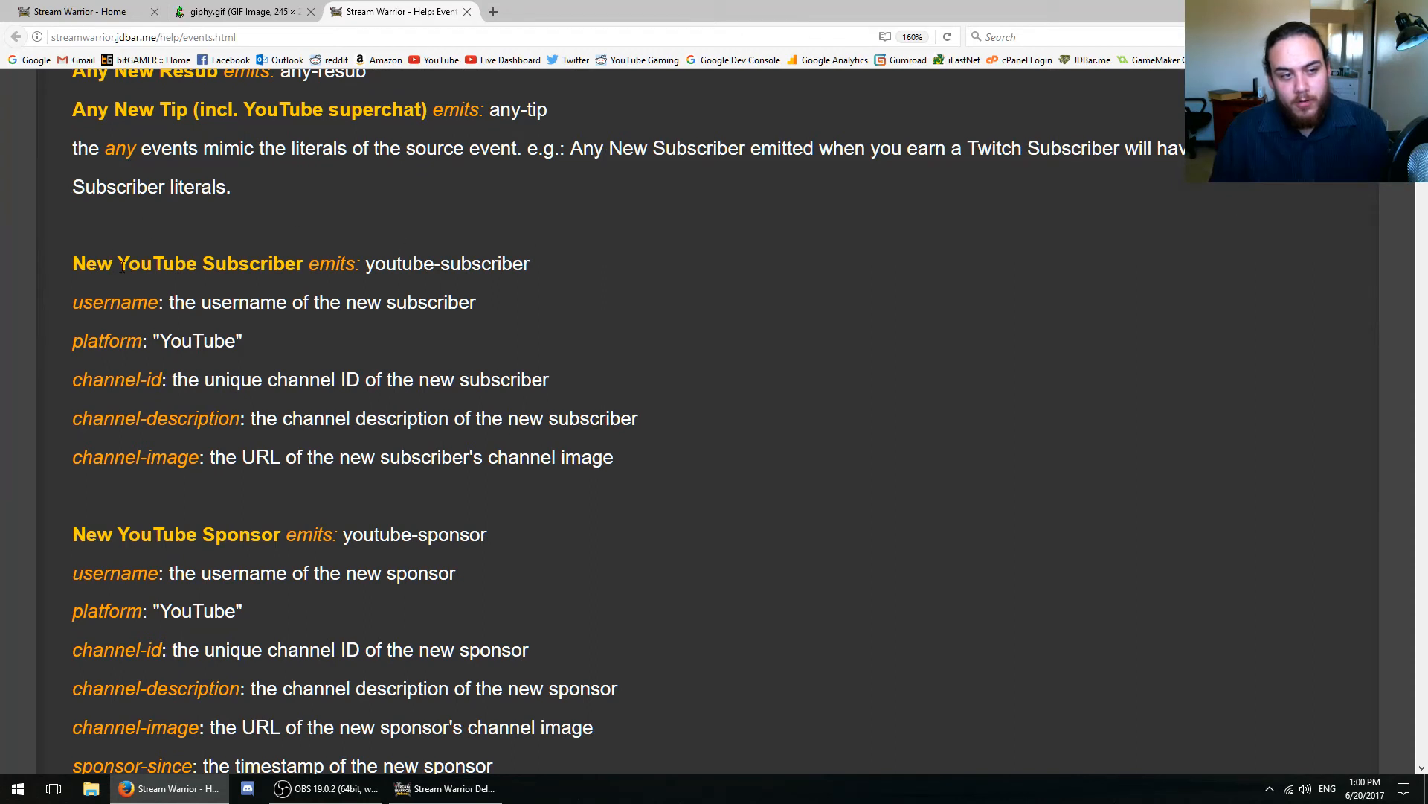
pyautogui.moveTo(73, 311); pyautogui.dragTo(157, 303)
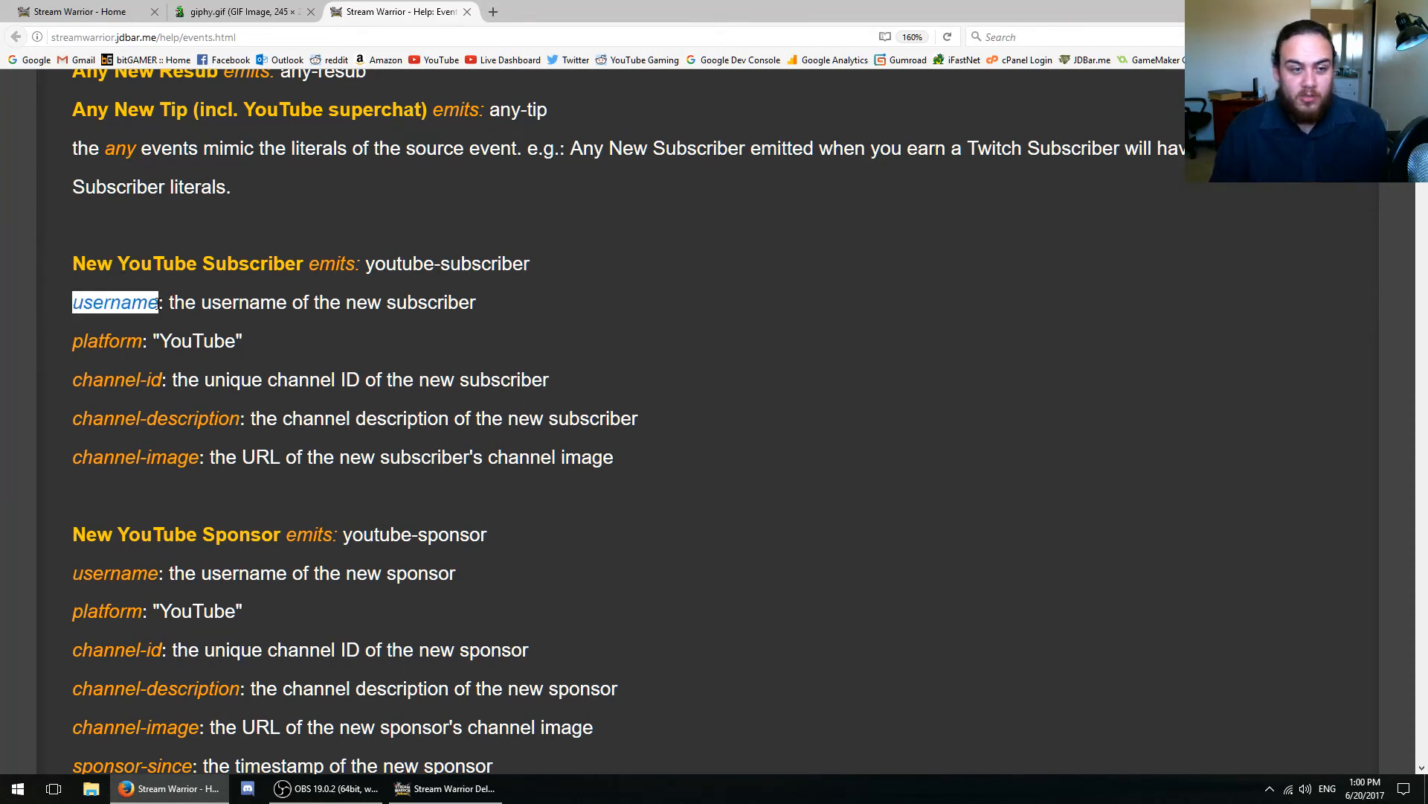
pyautogui.click(337, 303)
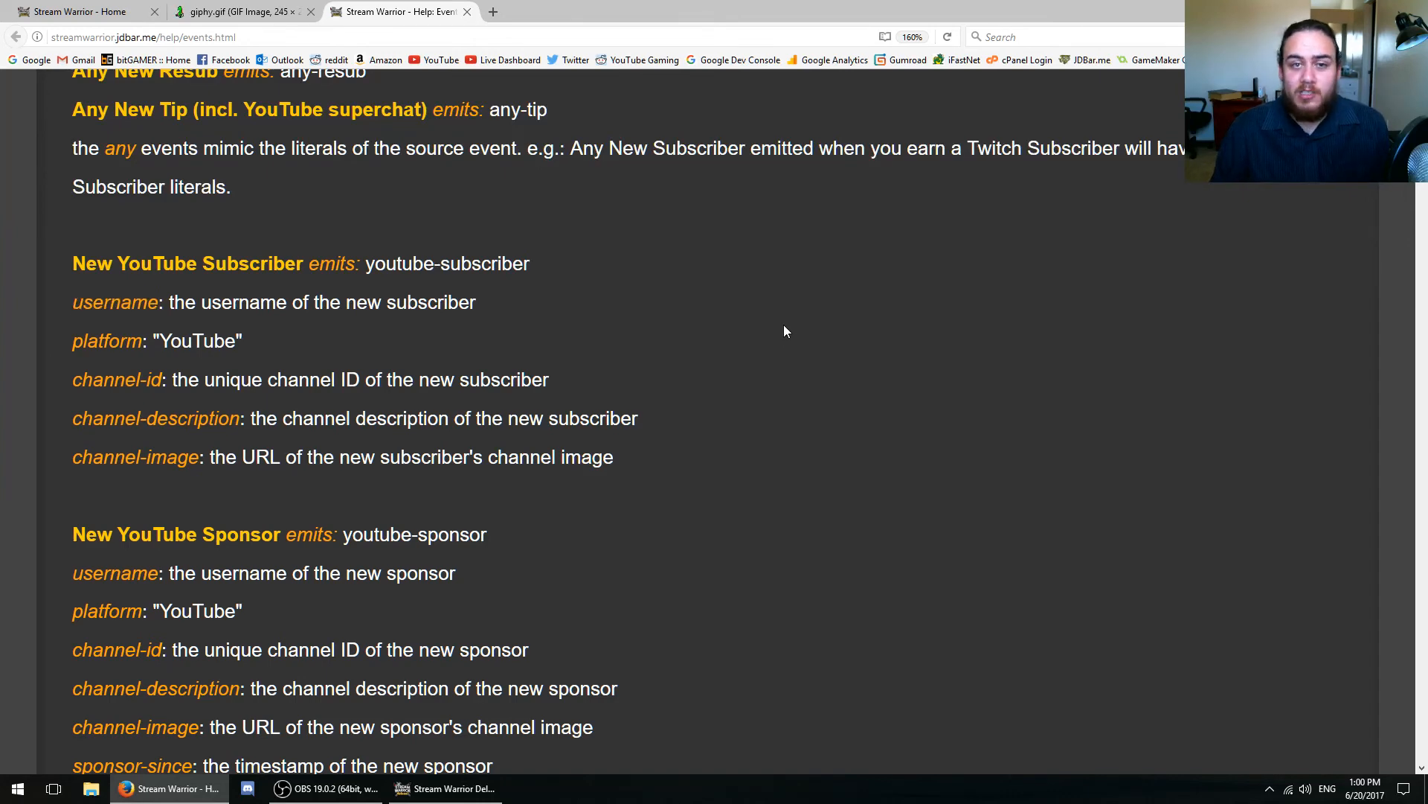
# - Set the replacement text of the replaceText action in the Any New Follower event to SW.username
pyautogui.hotkey('alt', 'Tab')
pyautogui.click(635, 234)
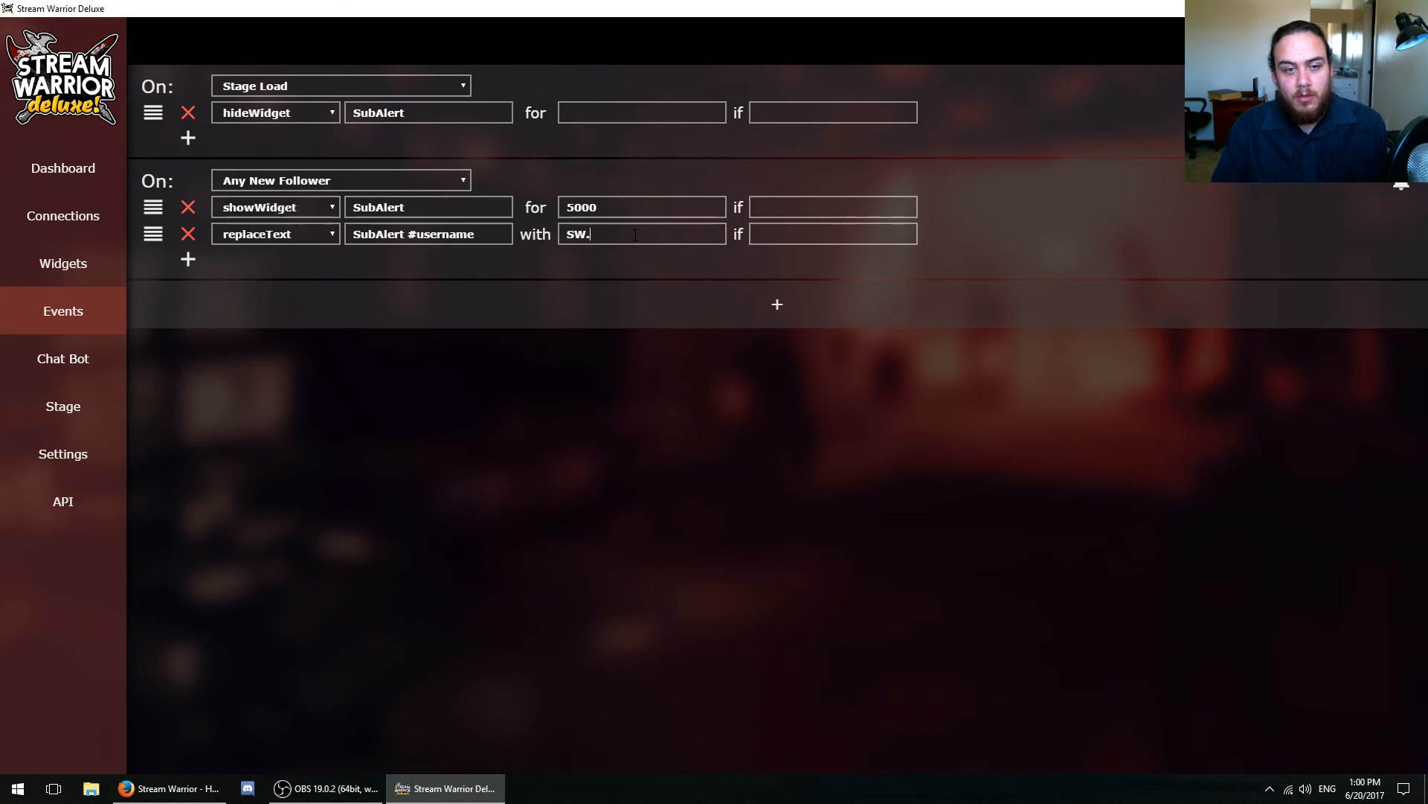
pyautogui.write('SW.username')
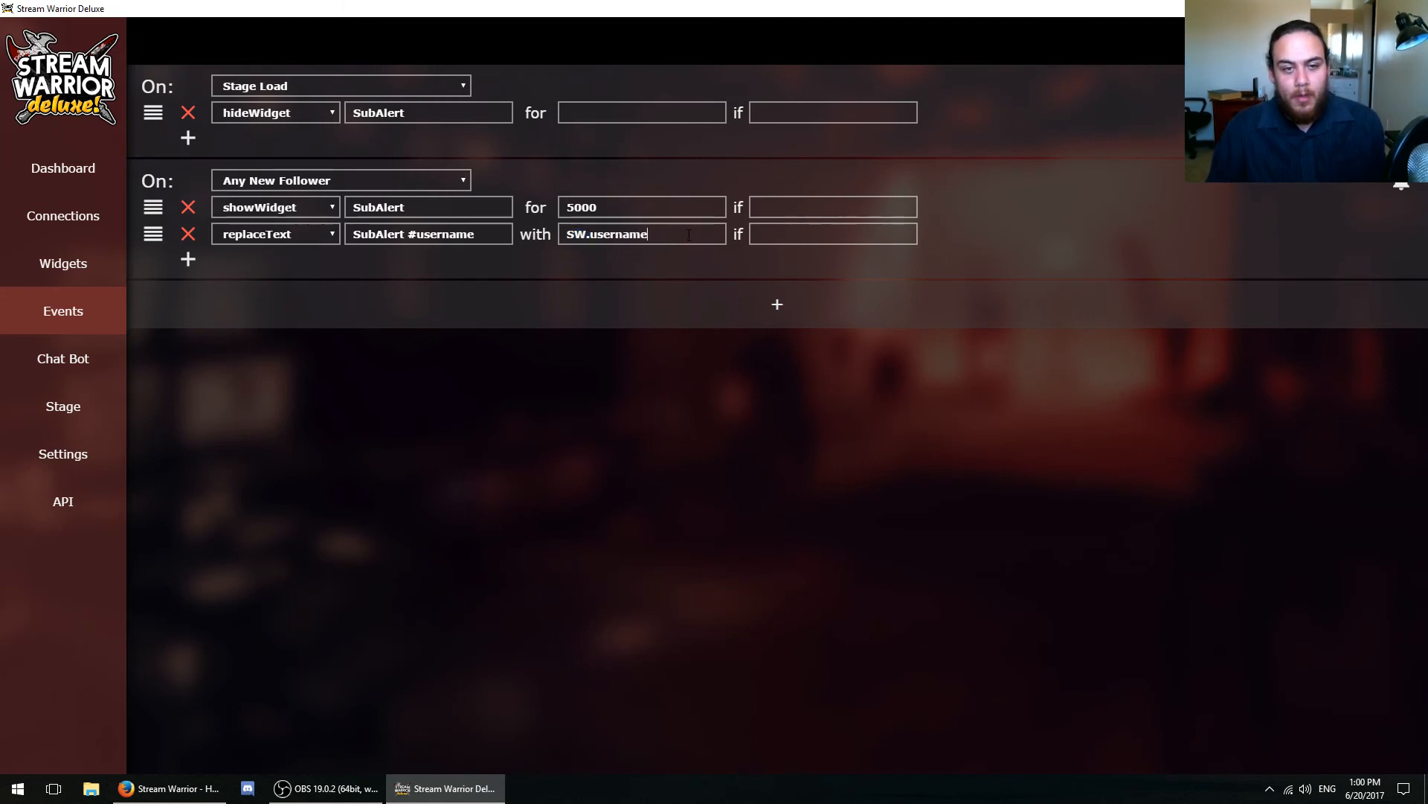
pyautogui.moveTo(689, 235); pyautogui.dragTo(620, 236)
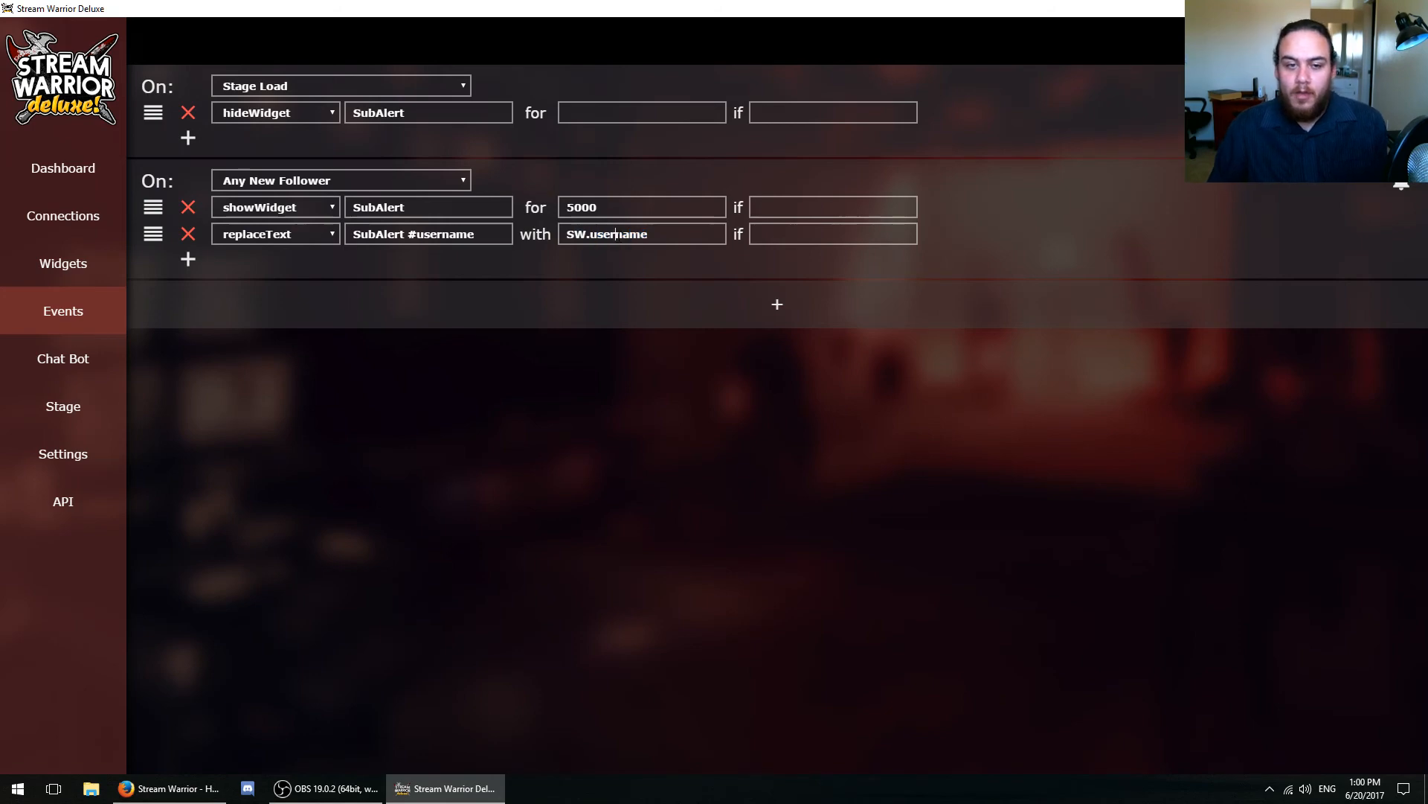
# - Read the New YouTube Subscriber literals on the help page: username, platform, channel-id, channel-description and channel-image
pyautogui.hotkey('alt', 'Tab')
pyautogui.moveTo(73, 264); pyautogui.dragTo(159, 435)
pyautogui.click(159, 434)
pyautogui.doubleClick(113, 304)
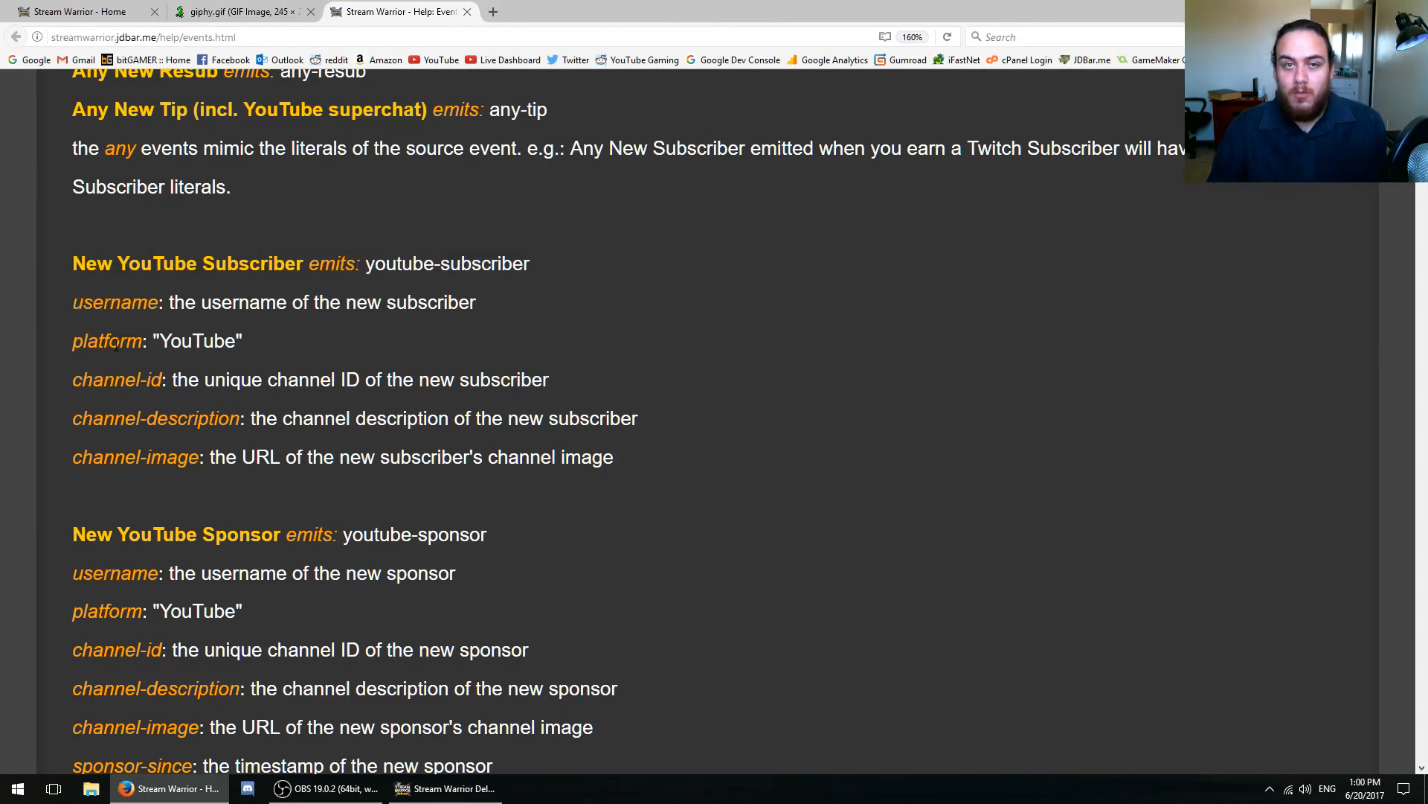
pyautogui.doubleClick(110, 342)
pyautogui.doubleClick(113, 381)
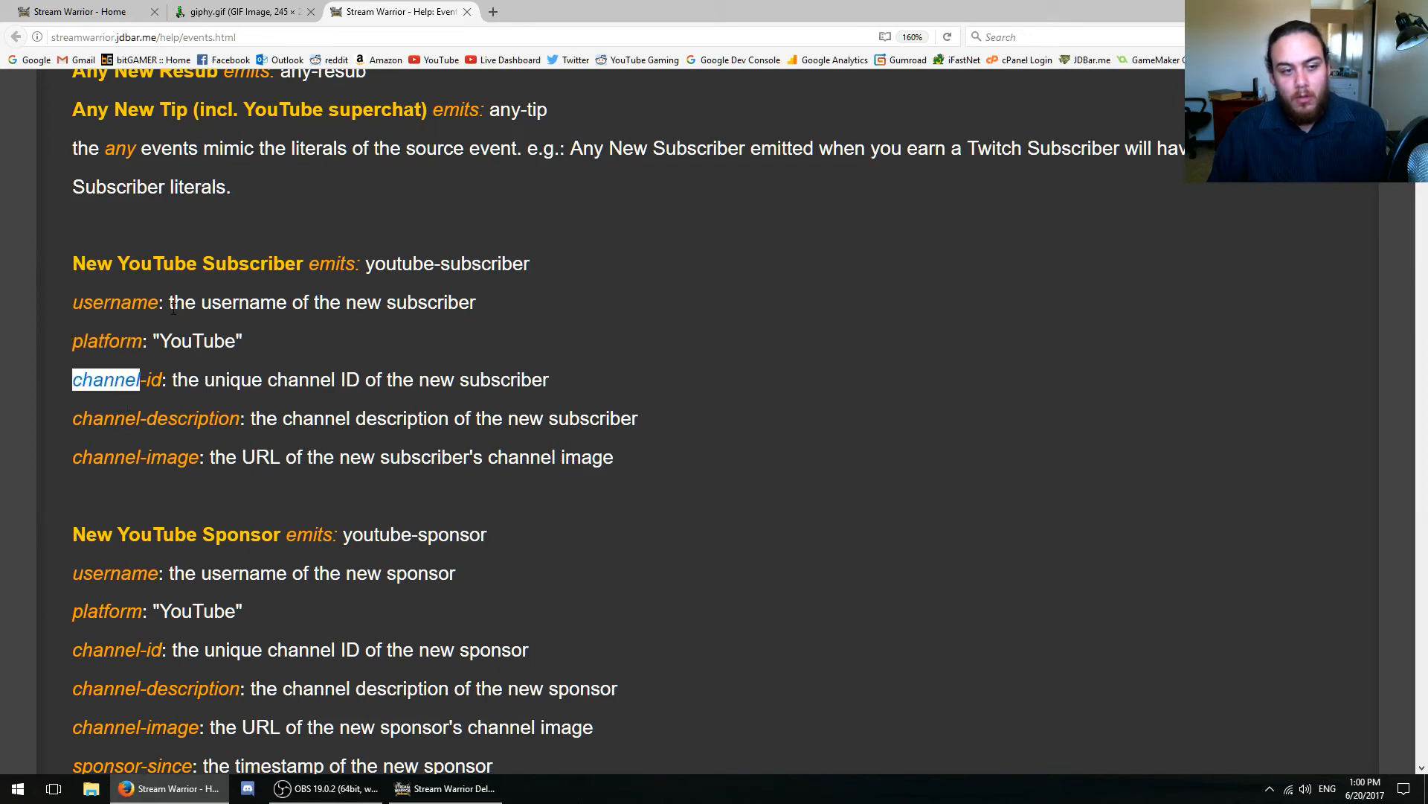
pyautogui.moveTo(171, 305); pyautogui.dragTo(477, 305)
pyautogui.moveTo(388, 305); pyautogui.dragTo(470, 305)
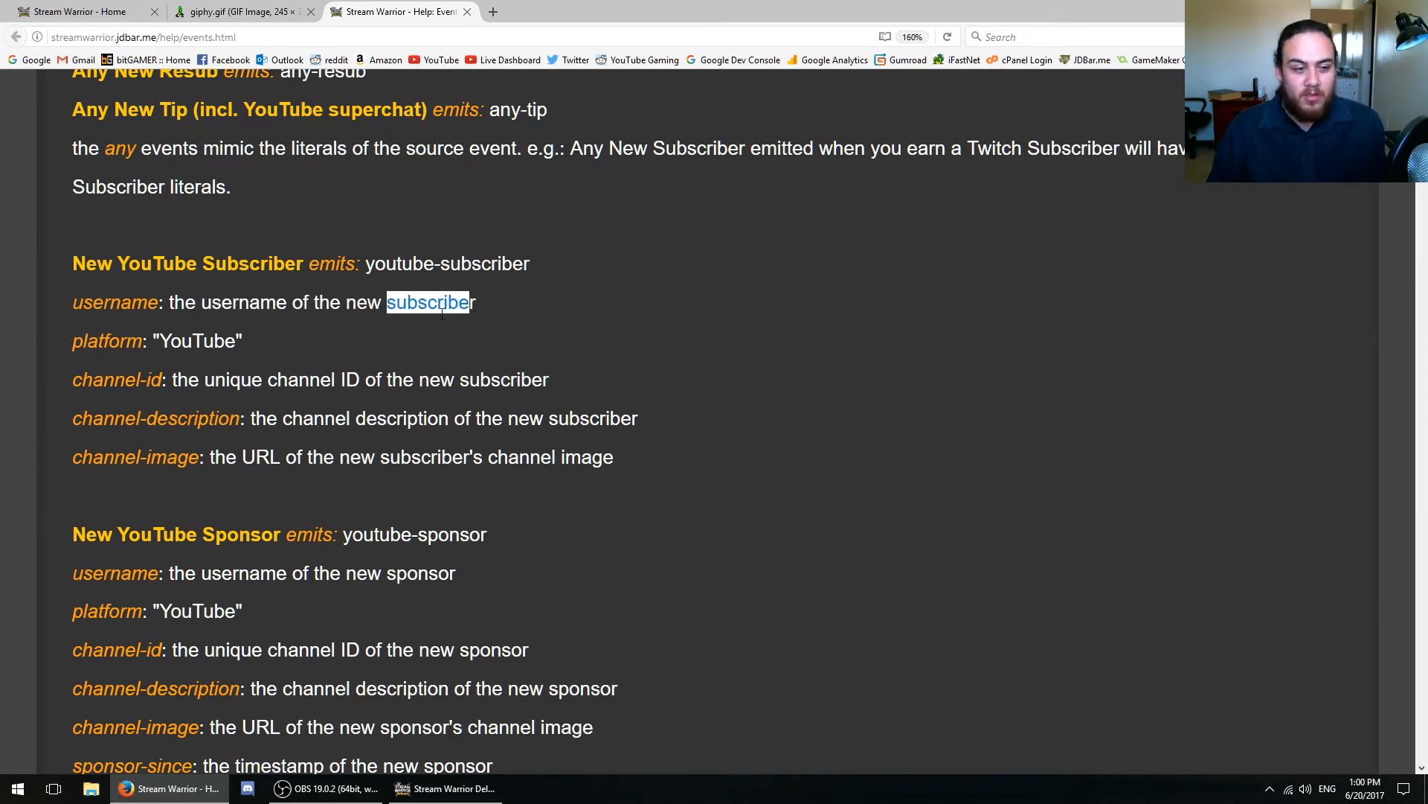
pyautogui.moveTo(188, 380); pyautogui.dragTo(344, 380)
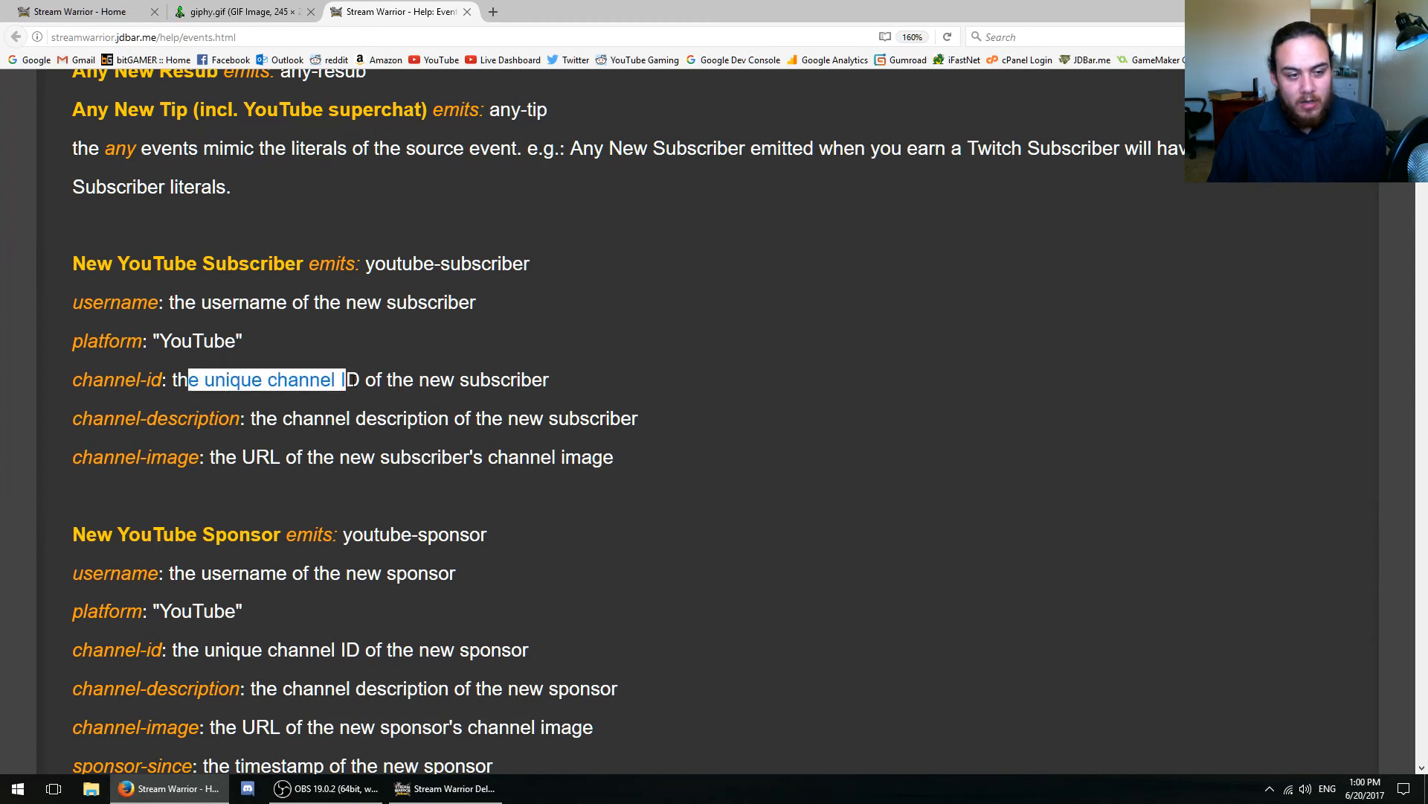
pyautogui.moveTo(241, 422); pyautogui.dragTo(258, 422)
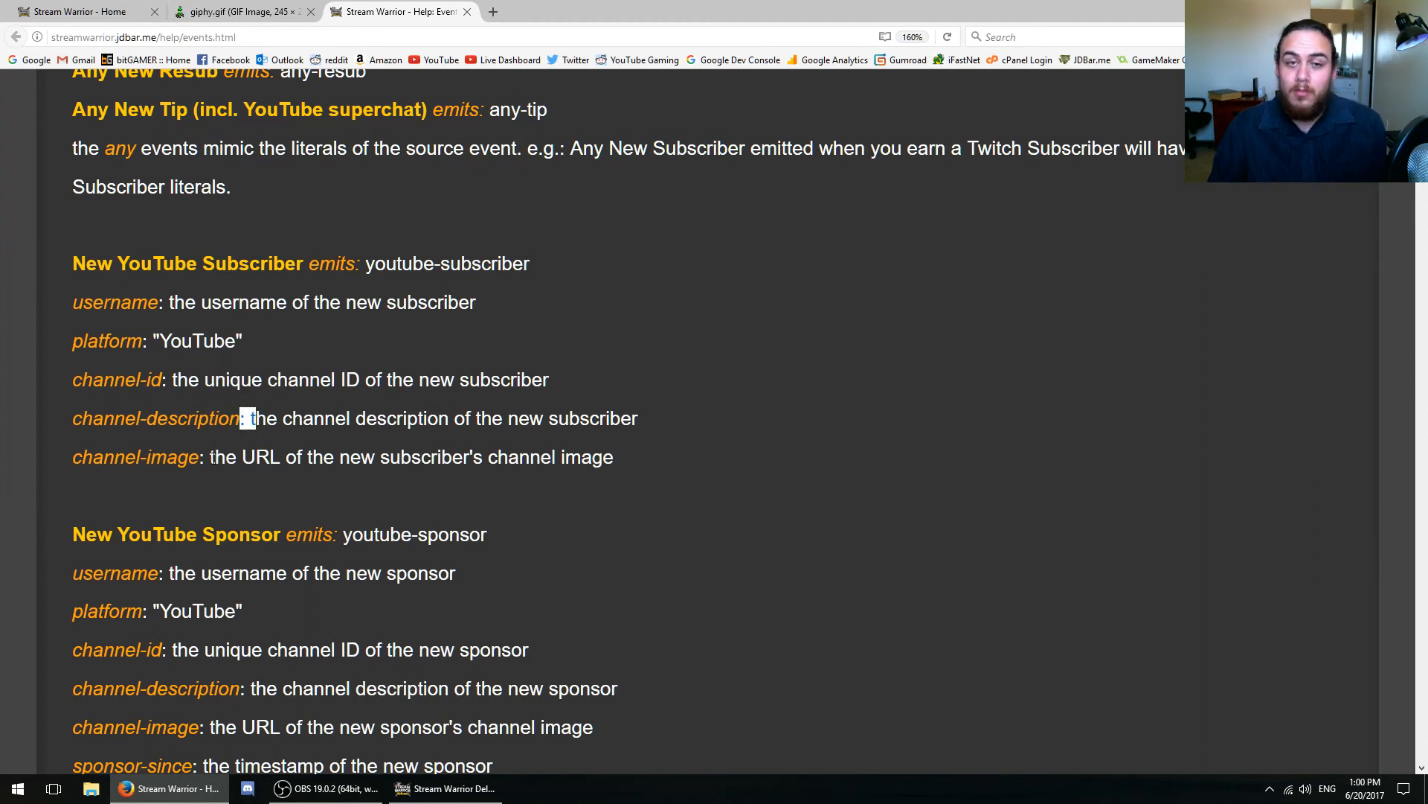
pyautogui.click(297, 474)
pyautogui.moveTo(616, 457); pyautogui.dragTo(243, 456)
pyautogui.click(246, 465)
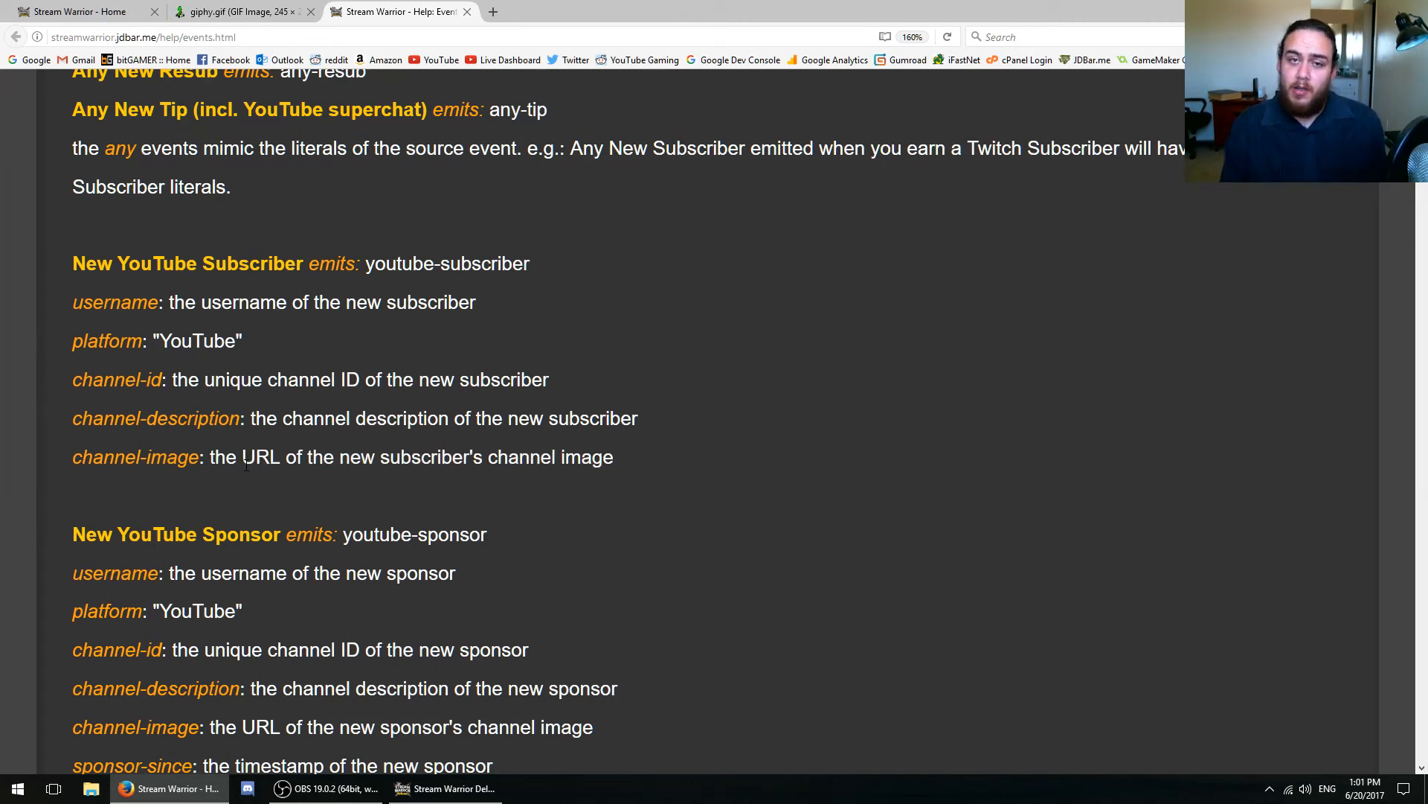
pyautogui.scroll(2, 202, 372)
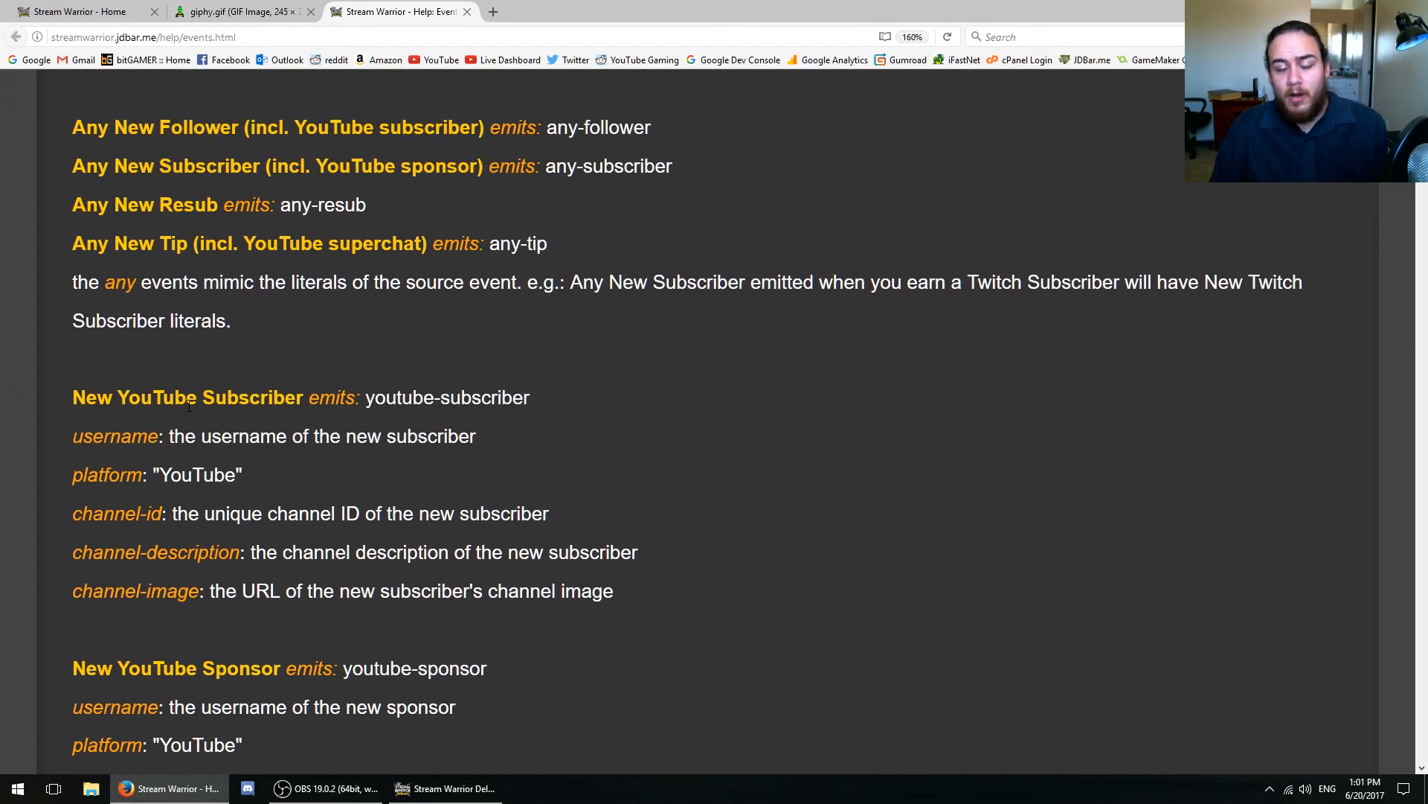
# - Test the Any New Follower event with OBS in view and check the username inserted in the alert text
pyautogui.hotkey('alt', 'Tab')
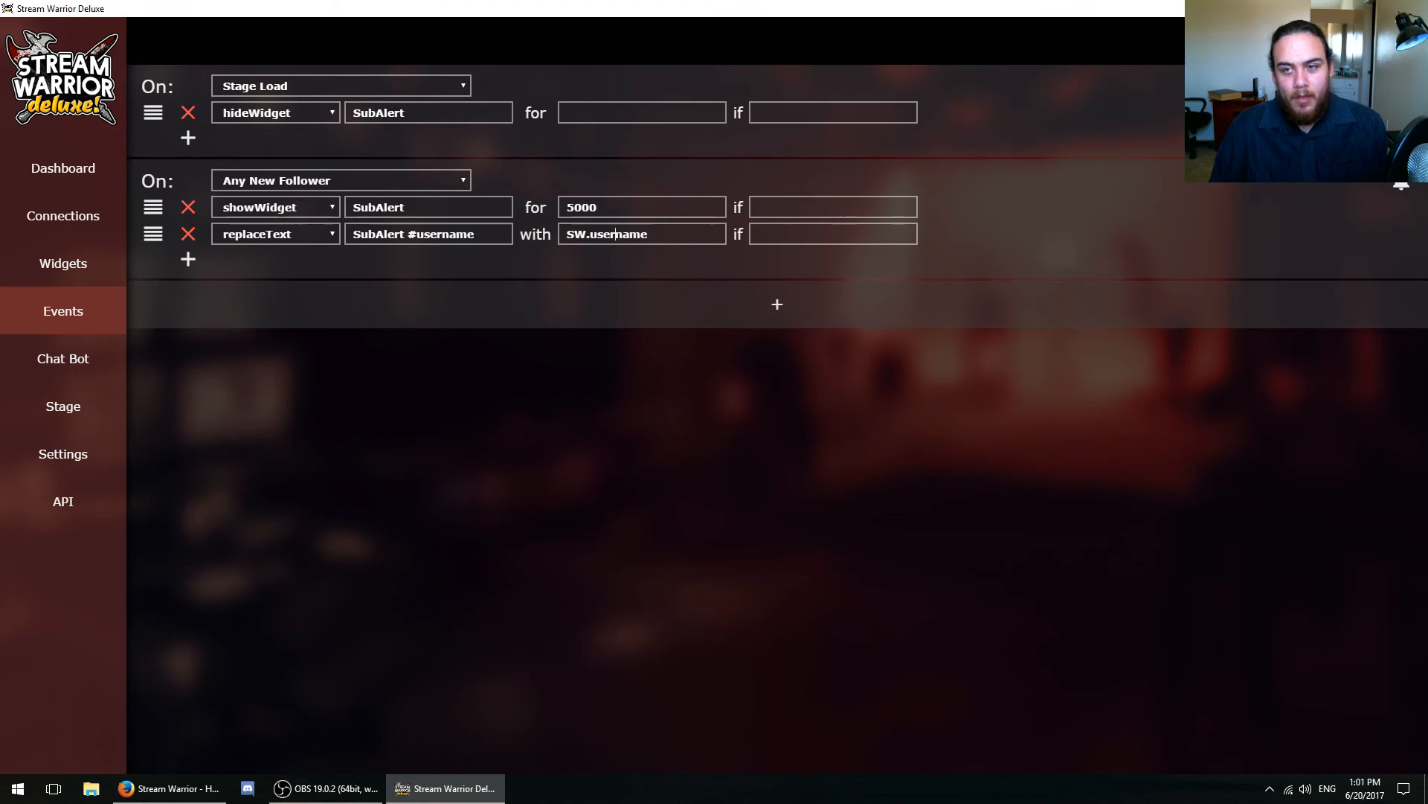
pyautogui.hotkey('ctrl', 's')
pyautogui.click(783, 388)
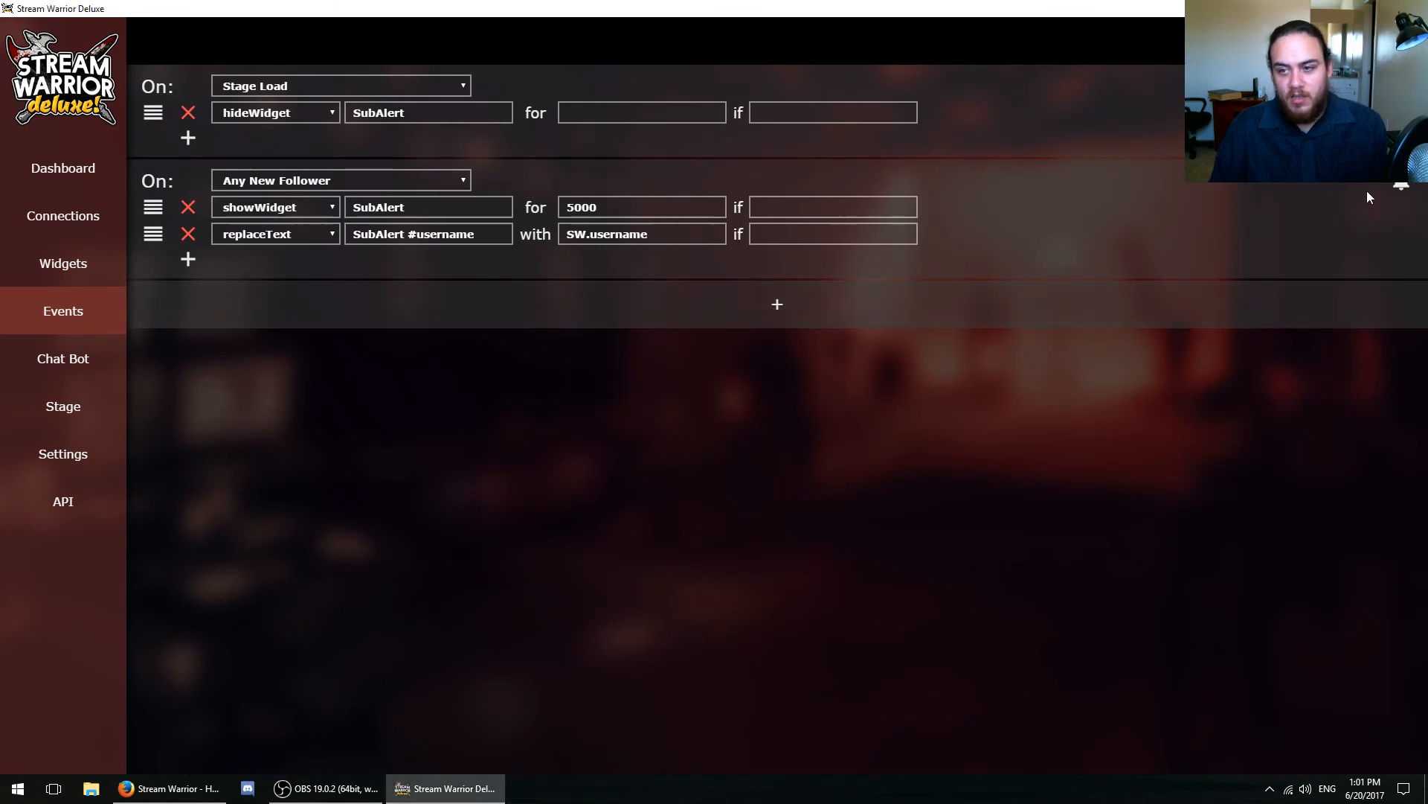
pyautogui.click(350, 788)
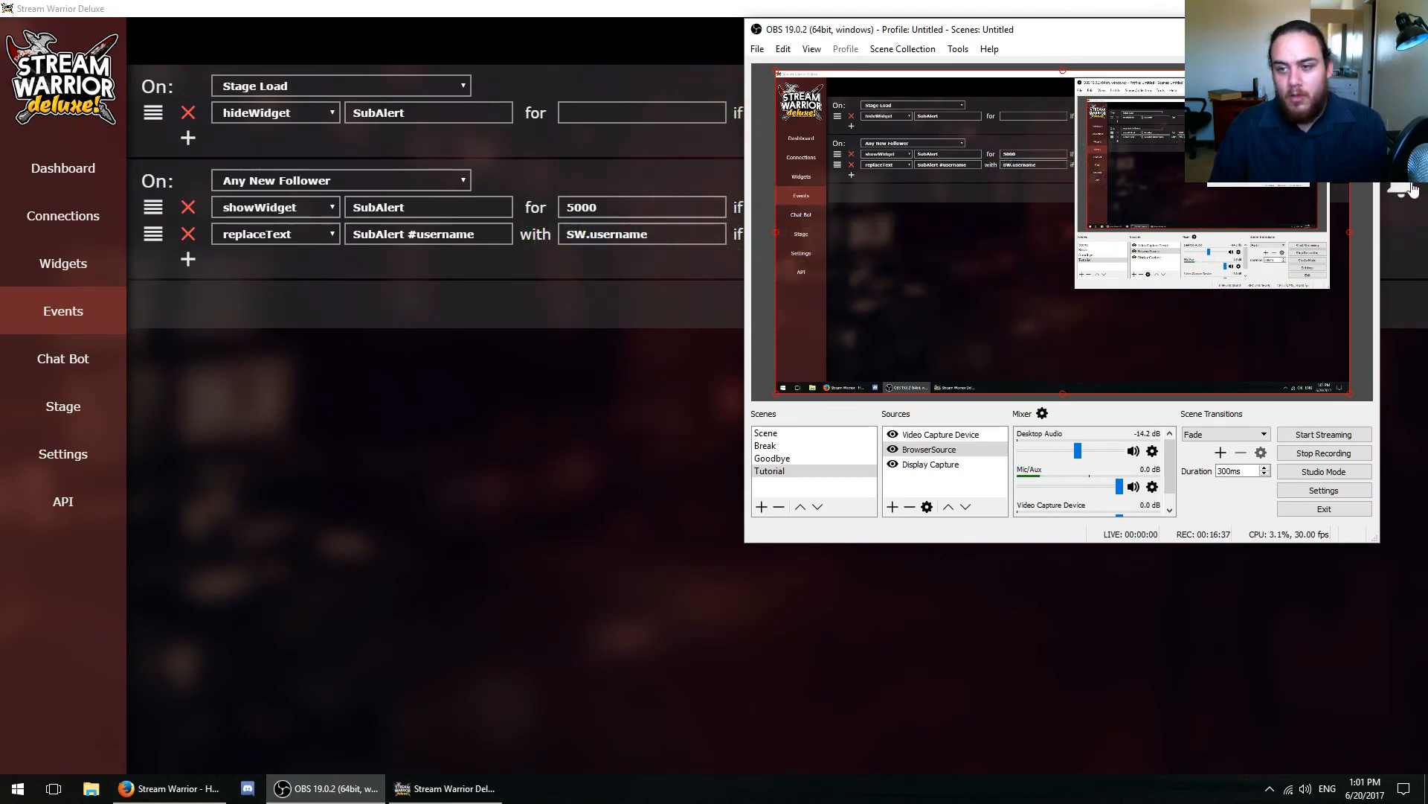
pyautogui.hotkey('alt', 'Tab')
pyautogui.hotkey('alt', 'Tab')
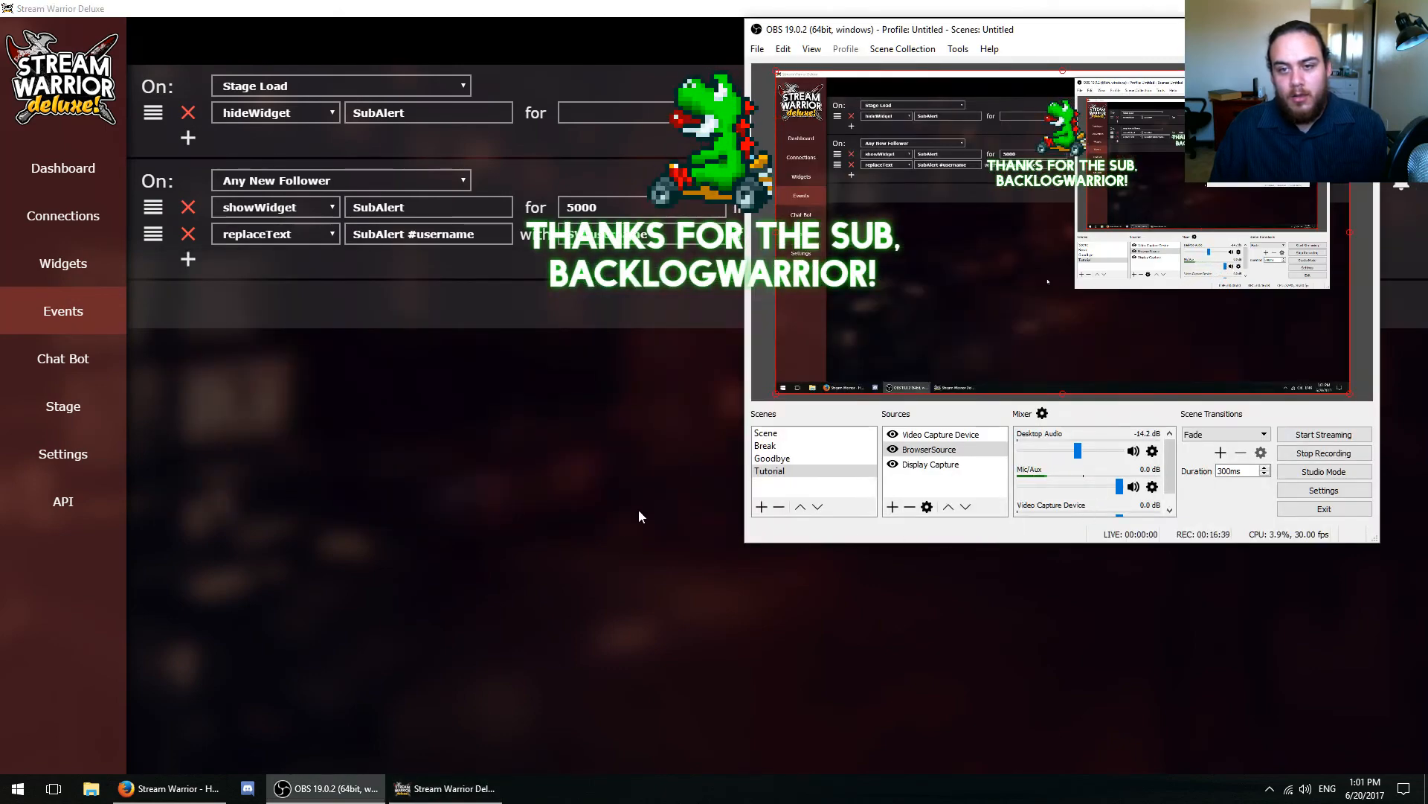
pyautogui.click(622, 502)
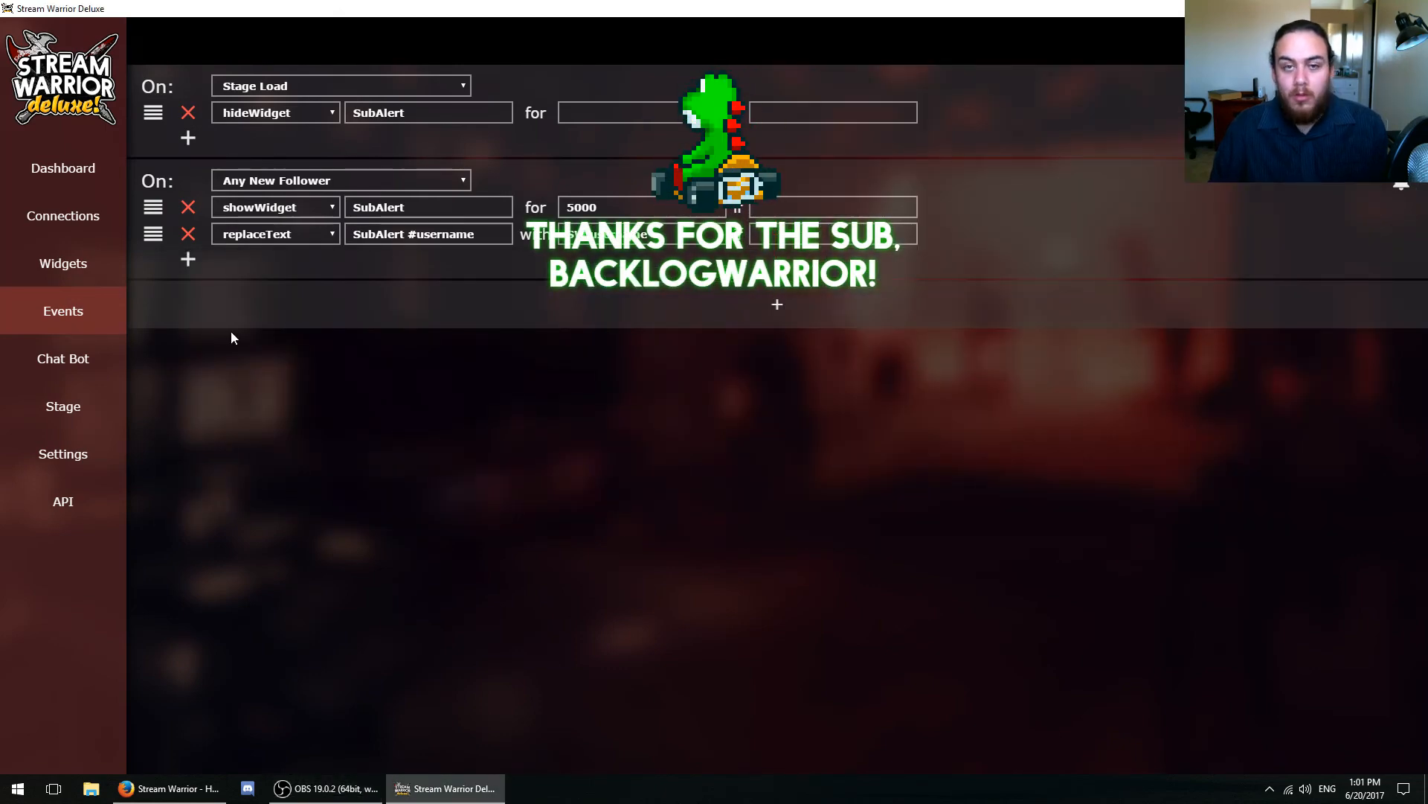
# - Add a third action to the Any New Follower event and set it to playSound
pyautogui.click(189, 261)
pyautogui.click(256, 262)
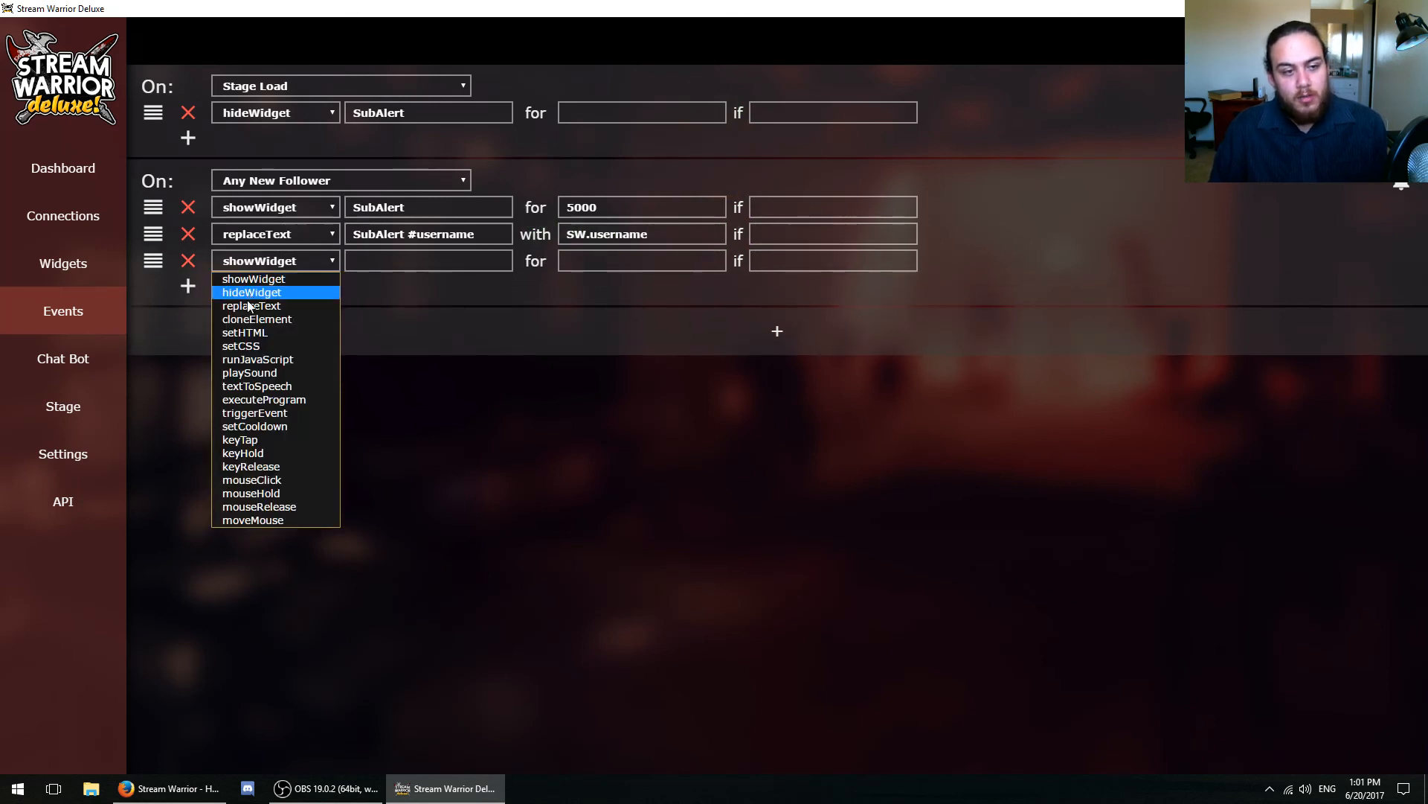
pyautogui.click(246, 372)
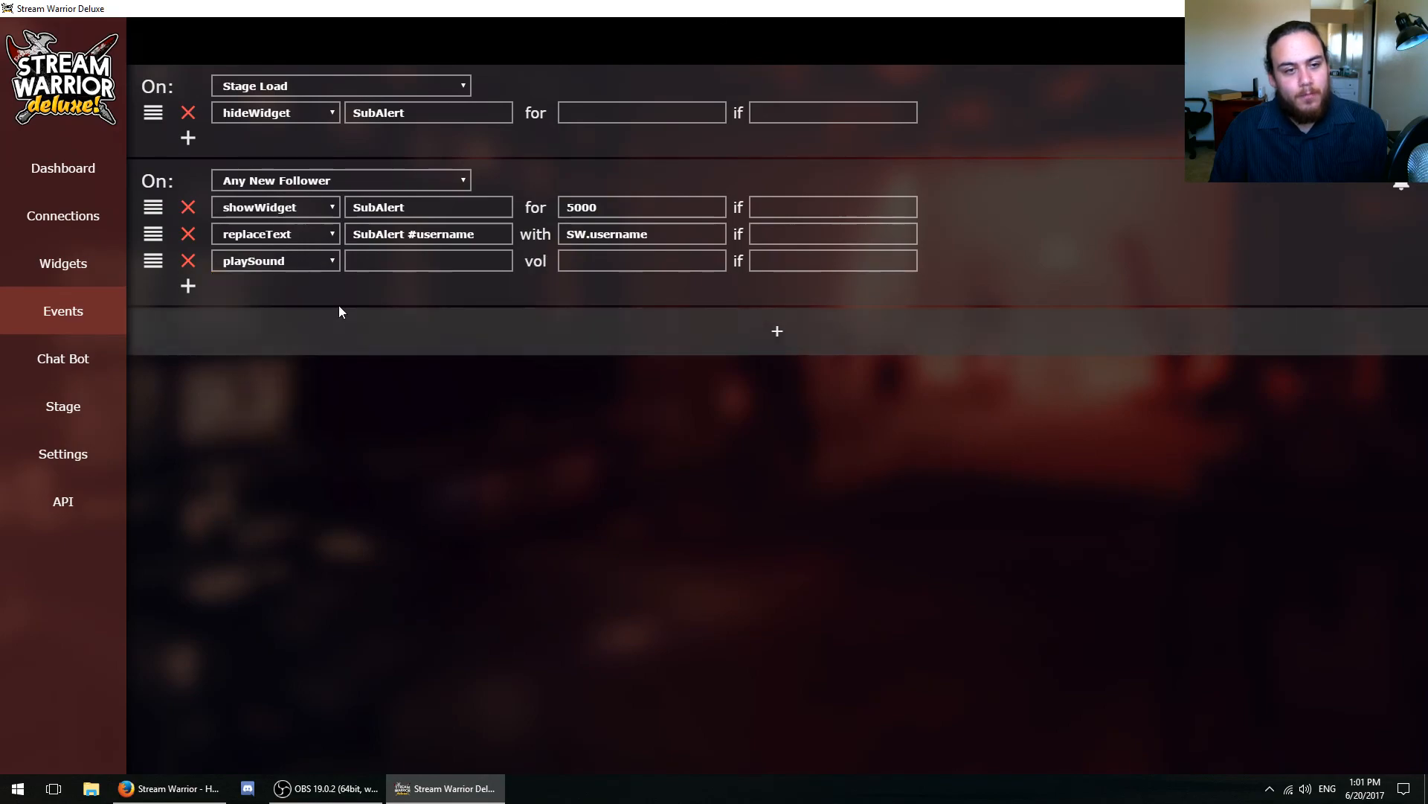
# - Read the playSound entry in the help page's actions glossary, focusing on its filepath and volume arguments
pyautogui.click(169, 788)
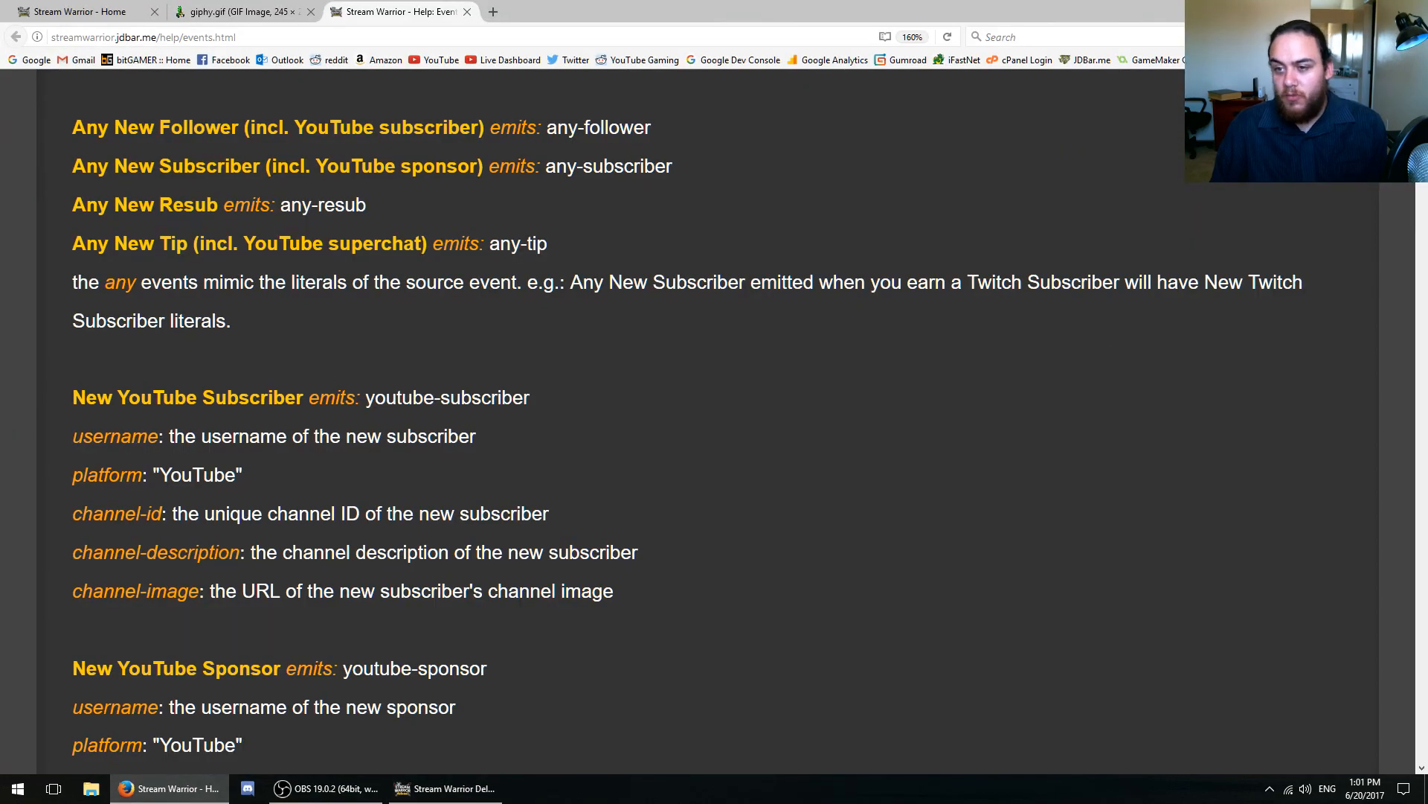
pyautogui.moveTo(1425, 164); pyautogui.dragTo(1422, 638)
pyautogui.scroll(1, 317, 249)
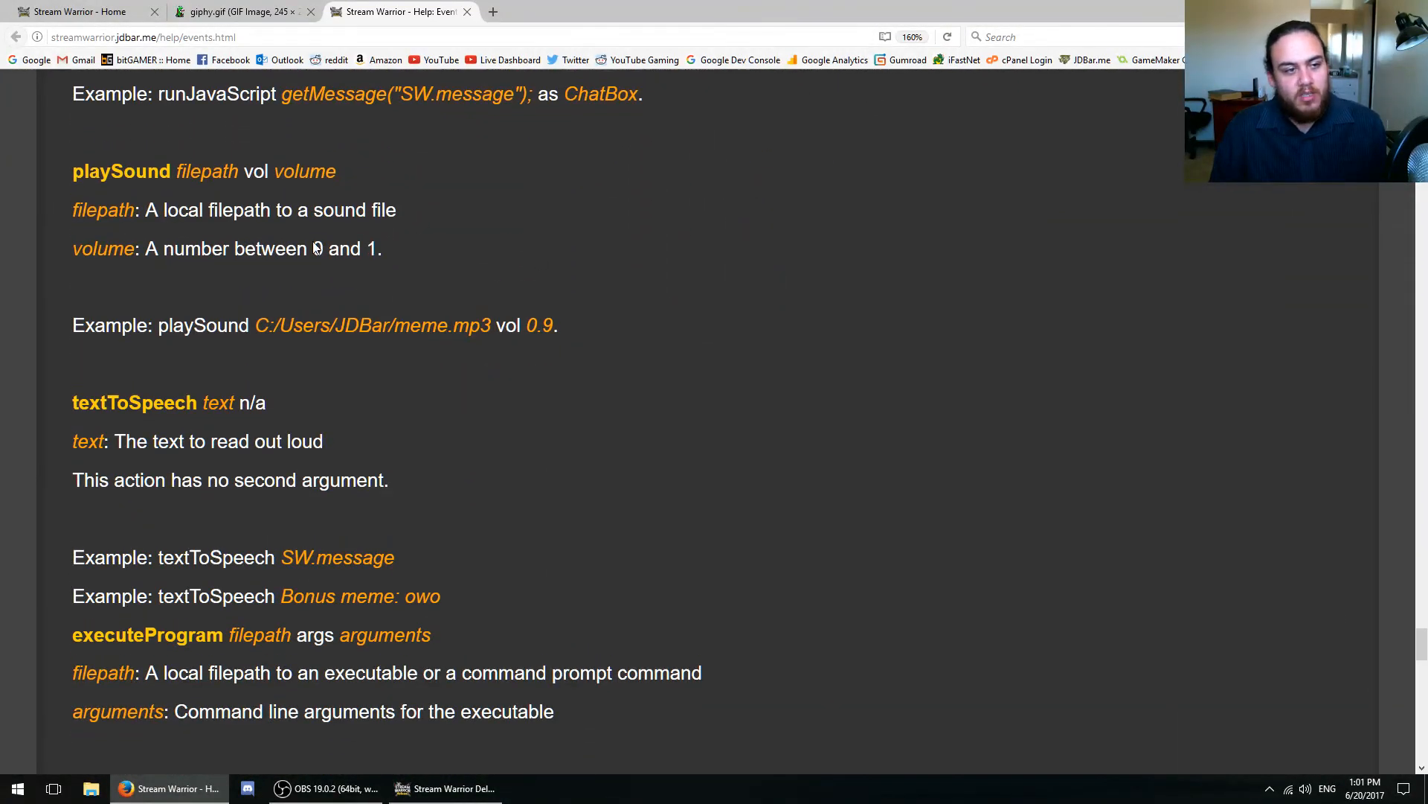
pyautogui.scroll(2, 208, 266)
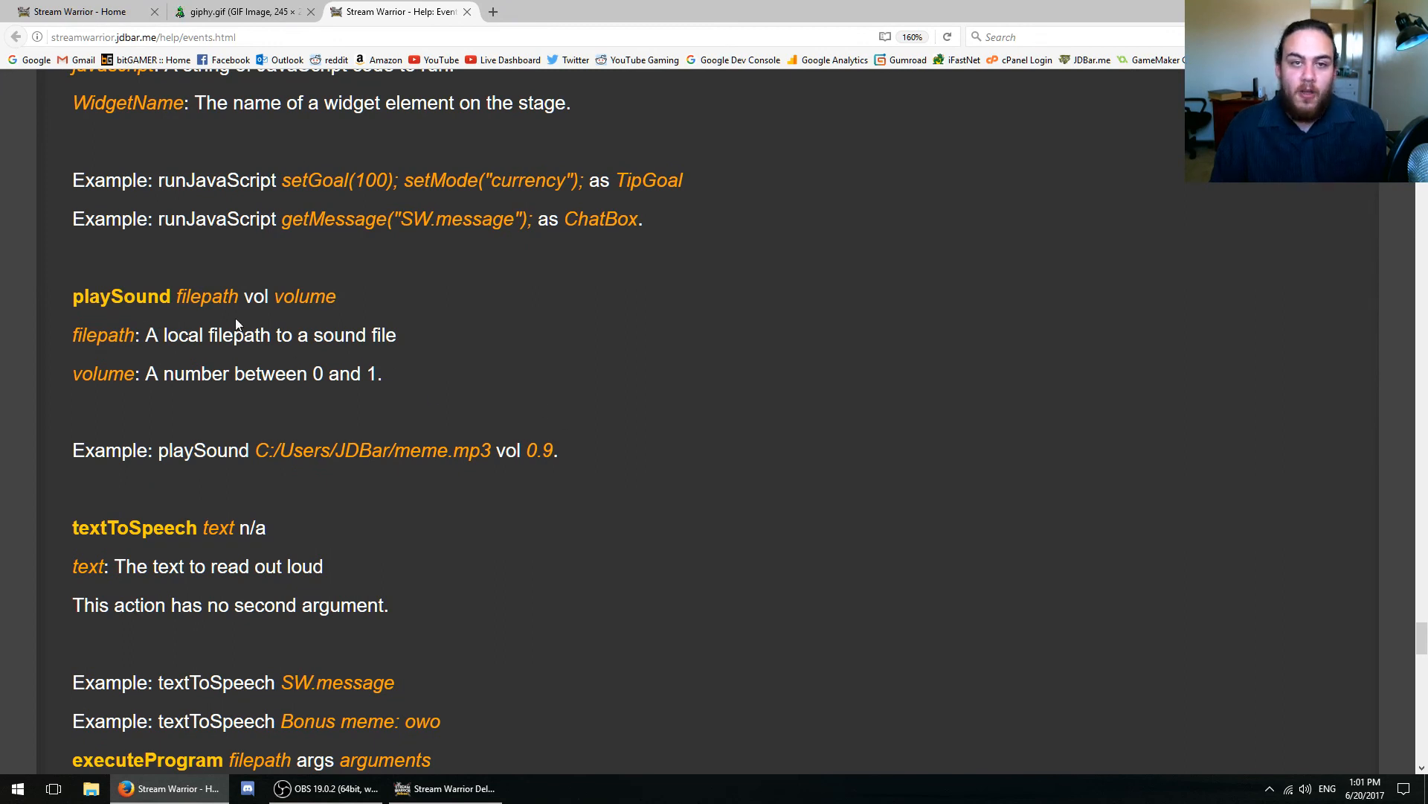
pyautogui.moveTo(412, 372); pyautogui.dragTo(136, 377)
pyautogui.click(396, 375)
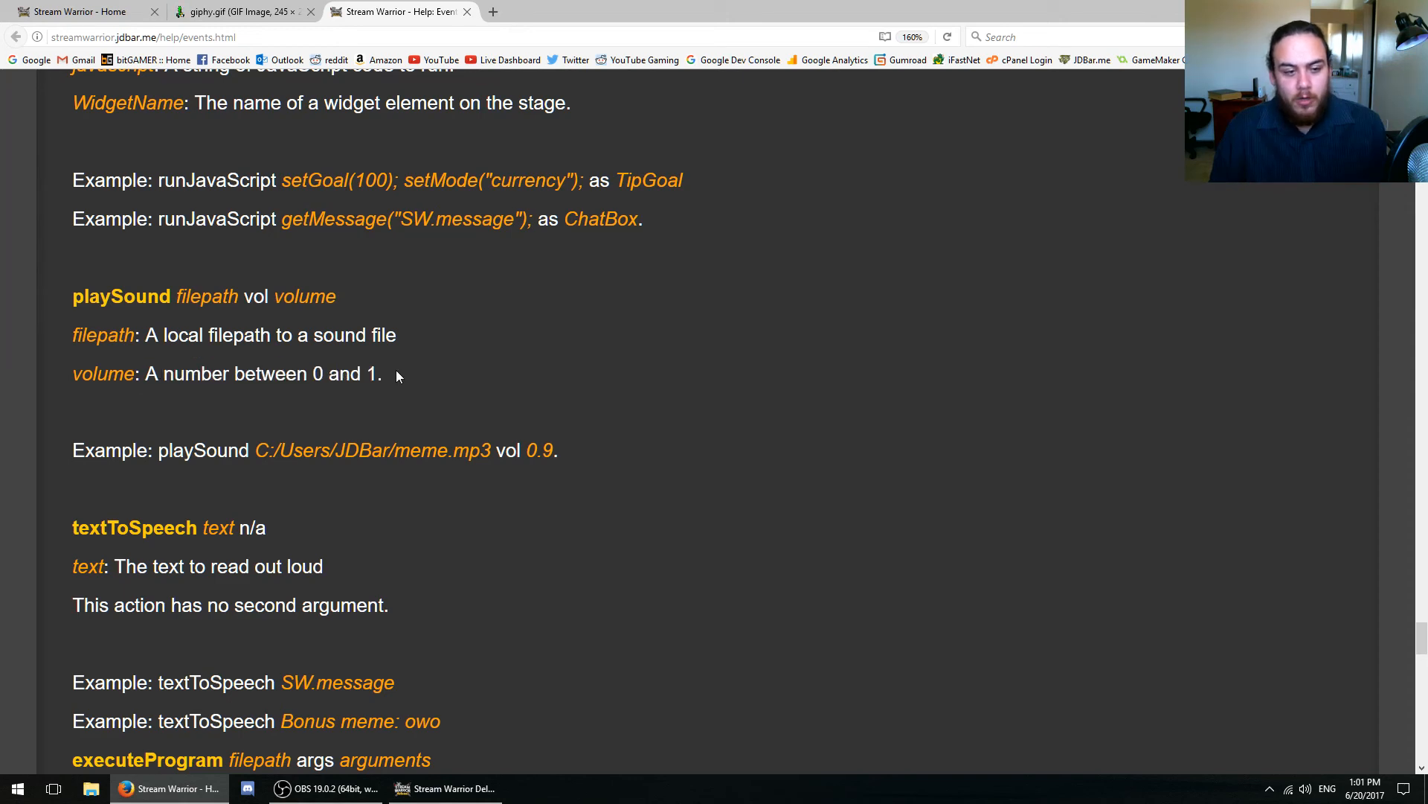
pyautogui.scroll(3, 246, 588)
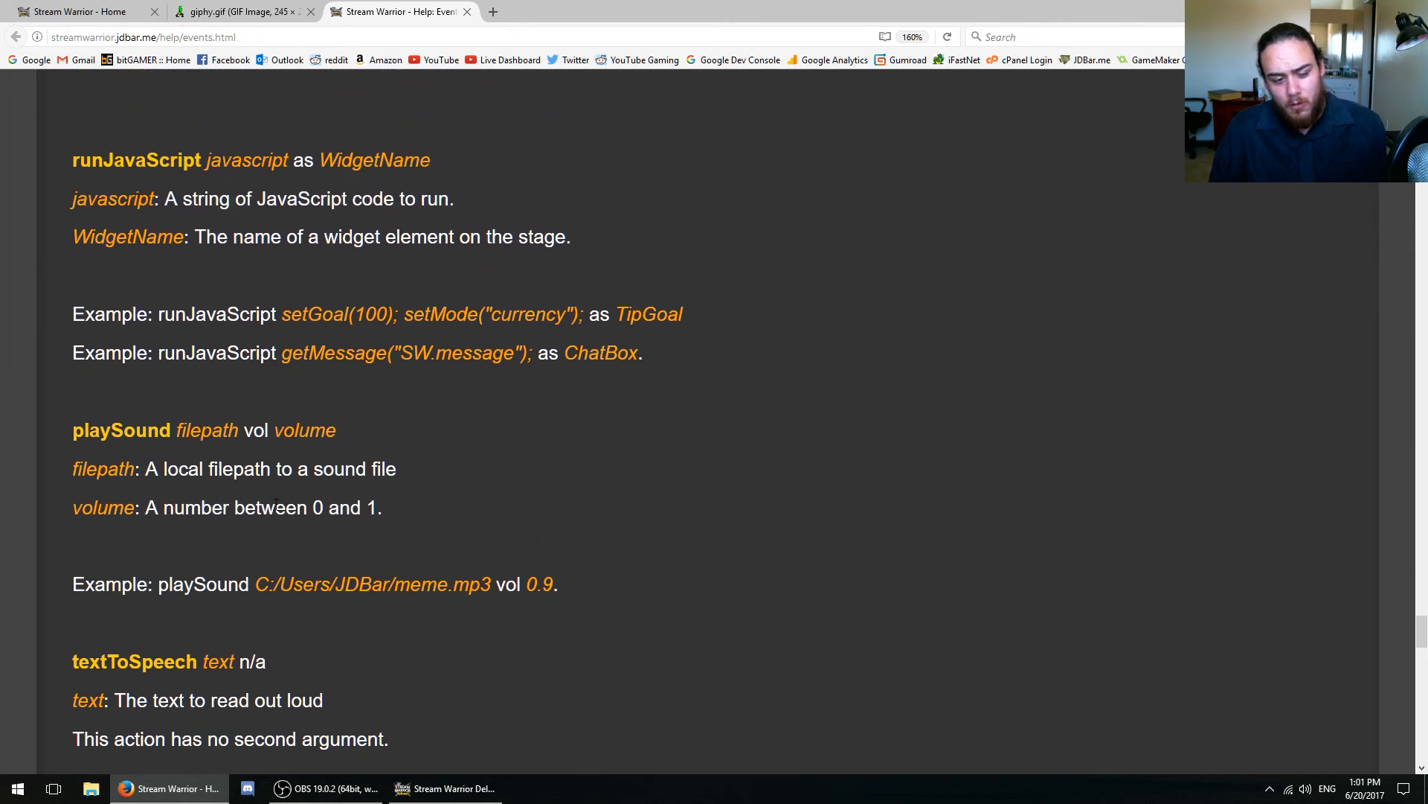
# - Open the Backlog Warrior folder inside Pictures > Overlay in File Explorer, closing the surplus Explorer windows
pyautogui.click(100, 788)
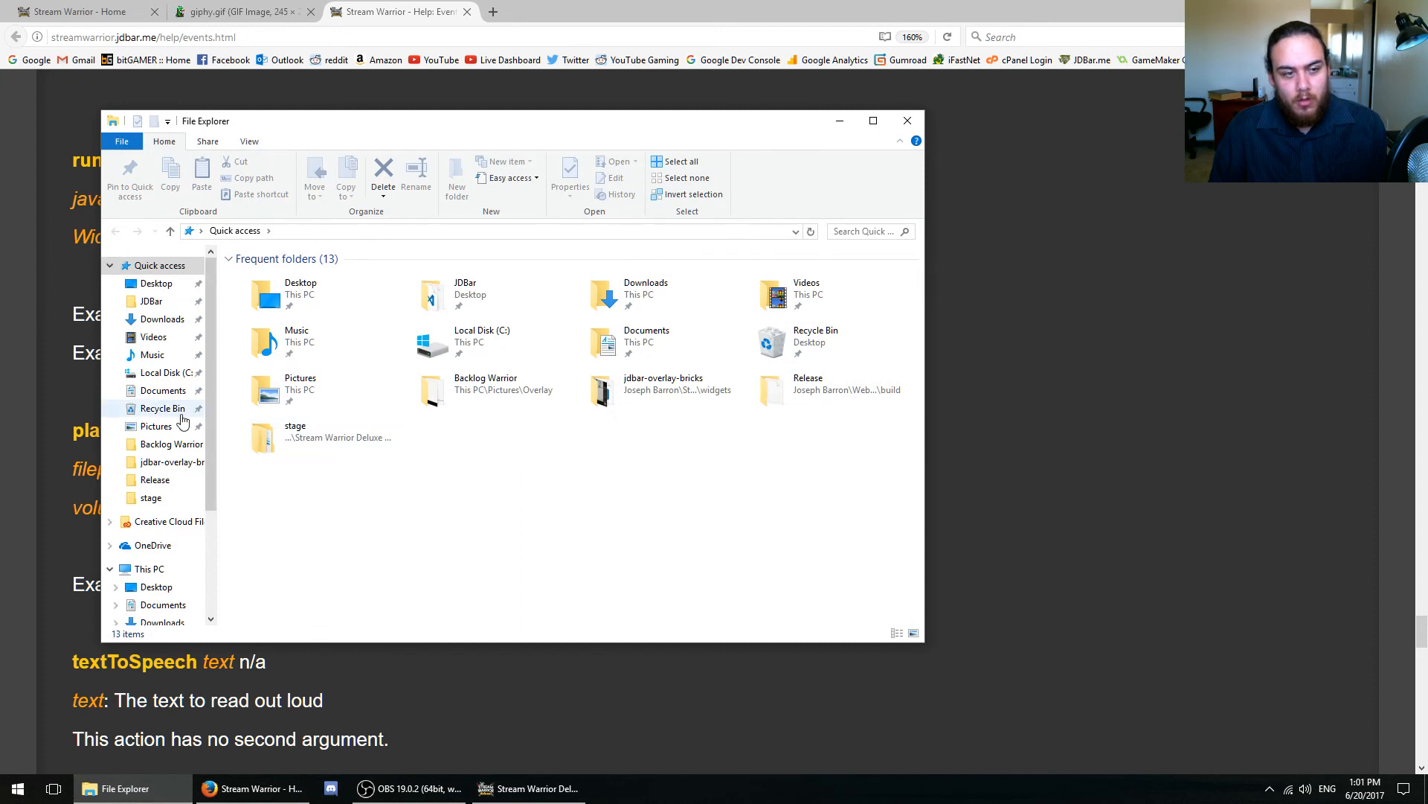
pyautogui.doubleClick(328, 390)
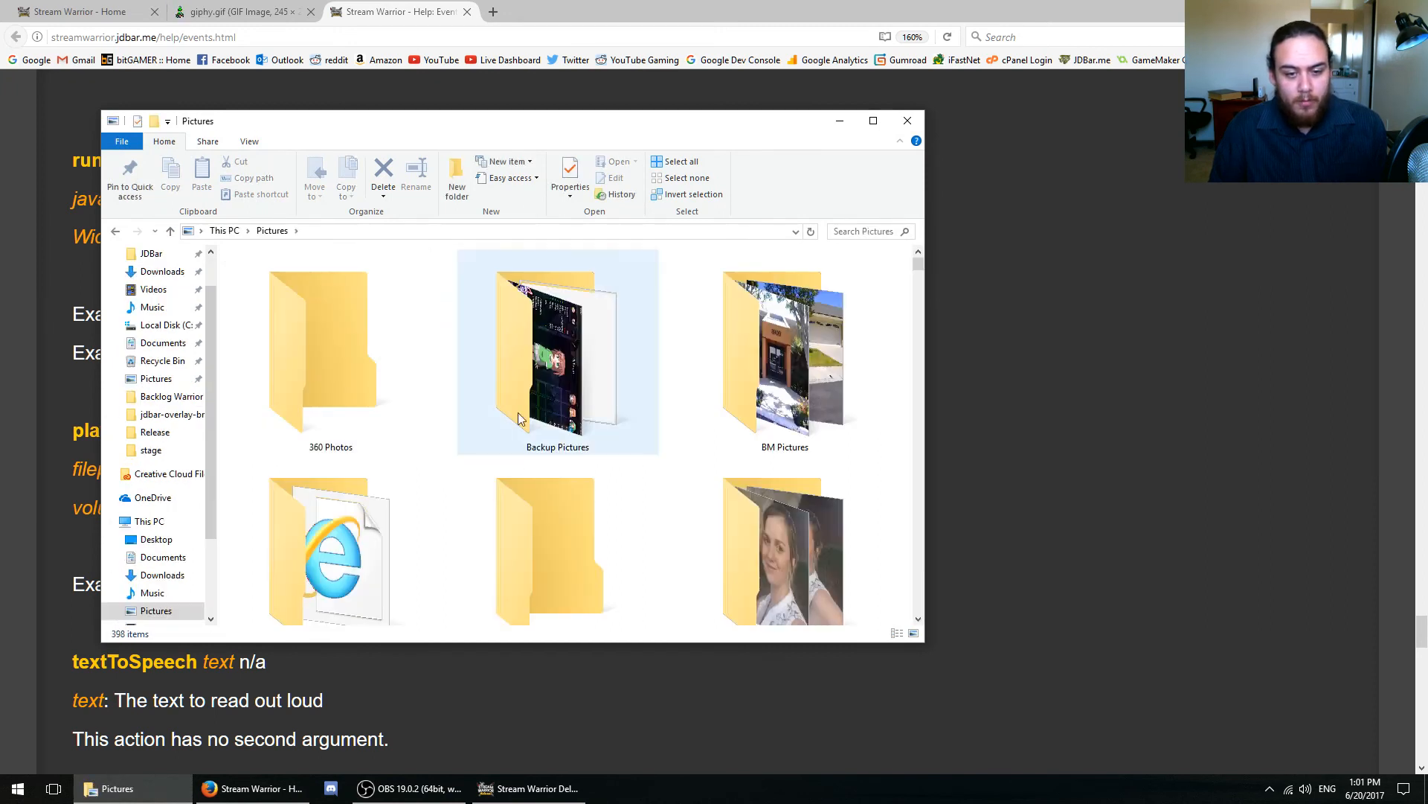
pyautogui.press('v')
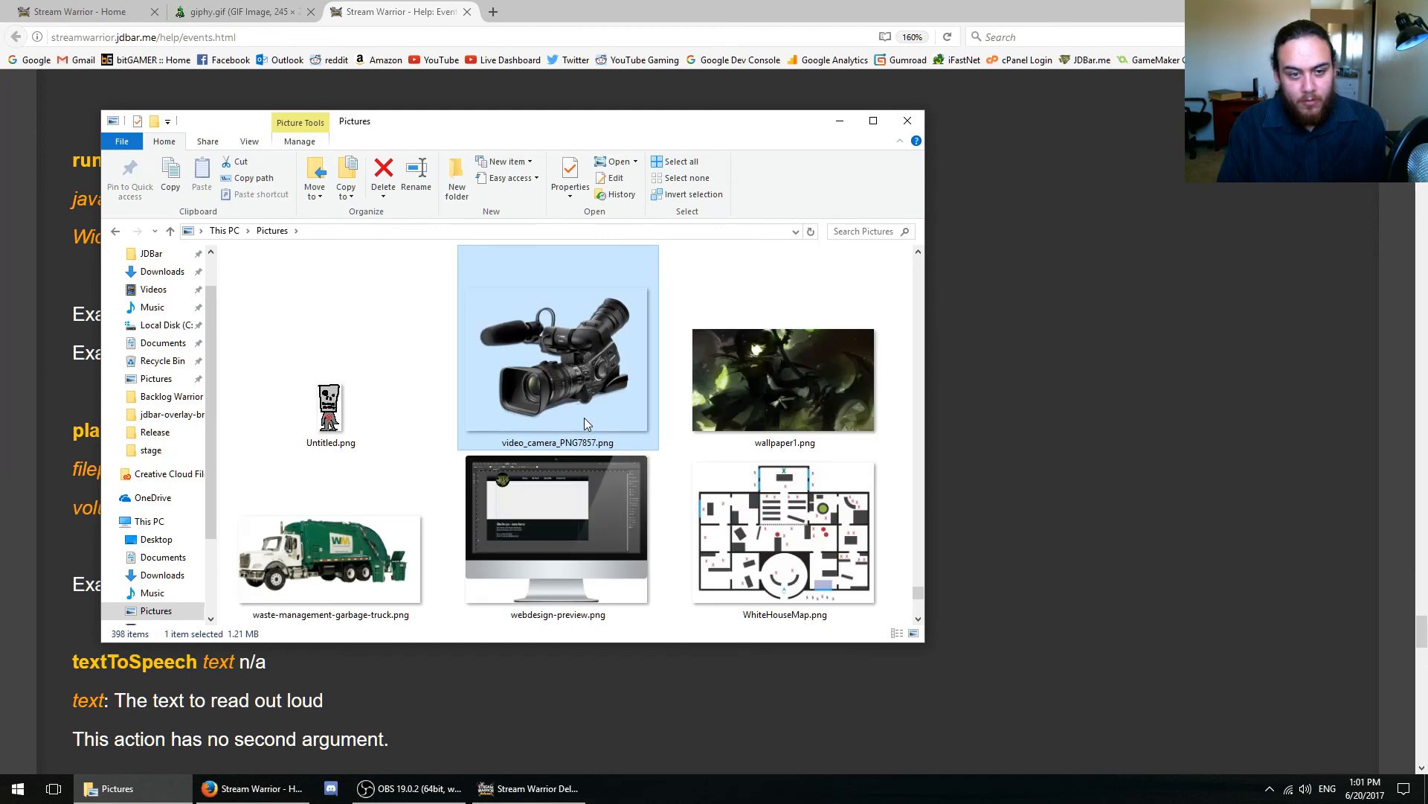
pyautogui.press('o')
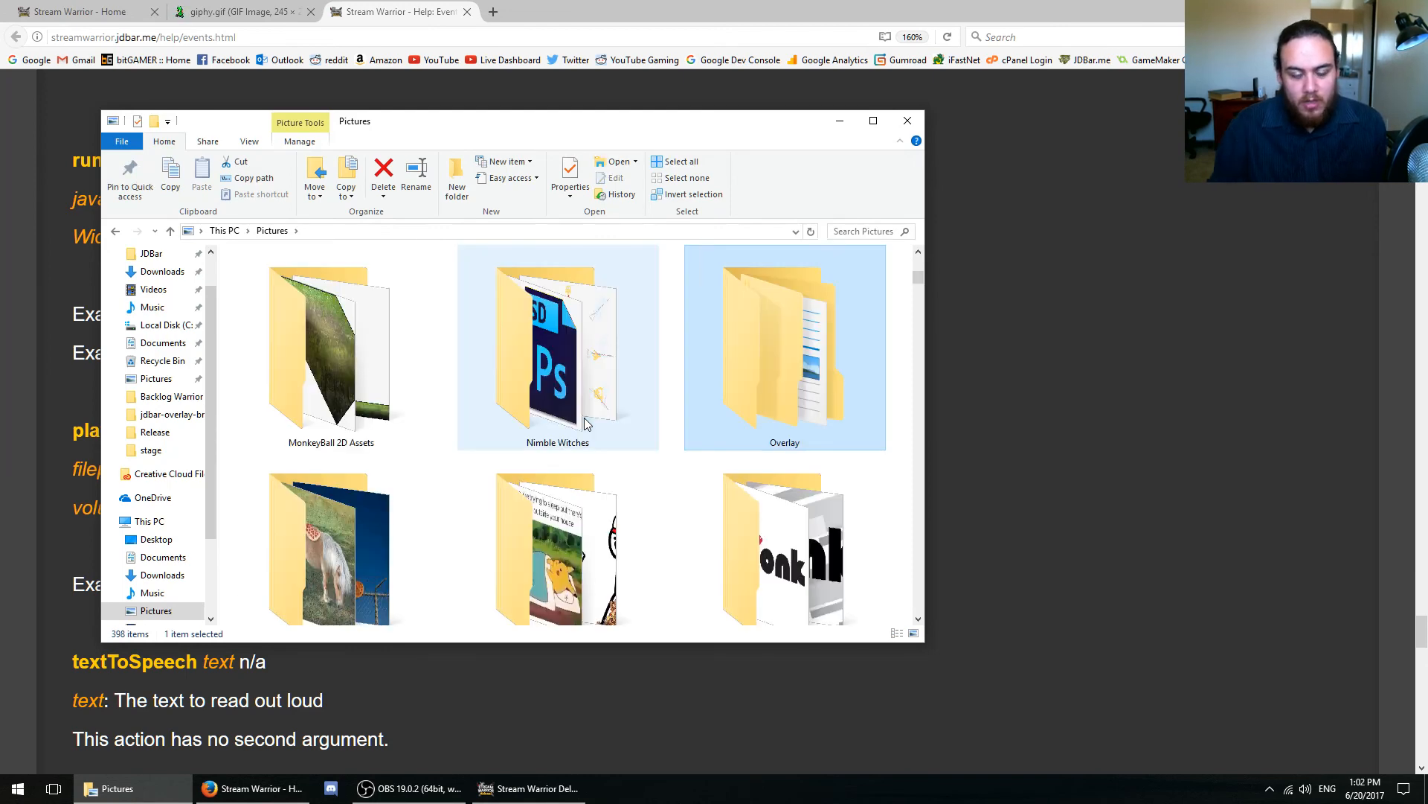
pyautogui.doubleClick(745, 364)
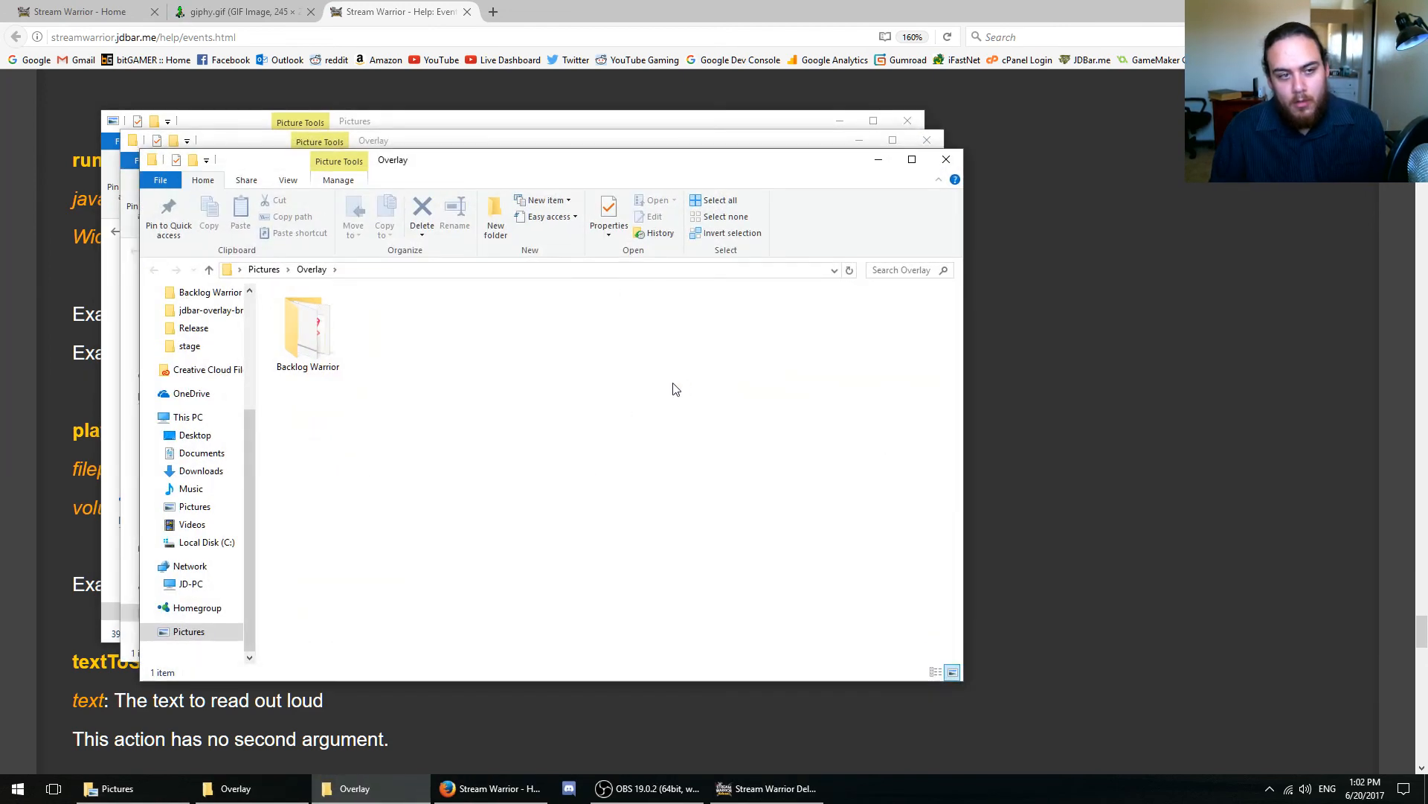
pyautogui.click(907, 122)
pyautogui.click(927, 139)
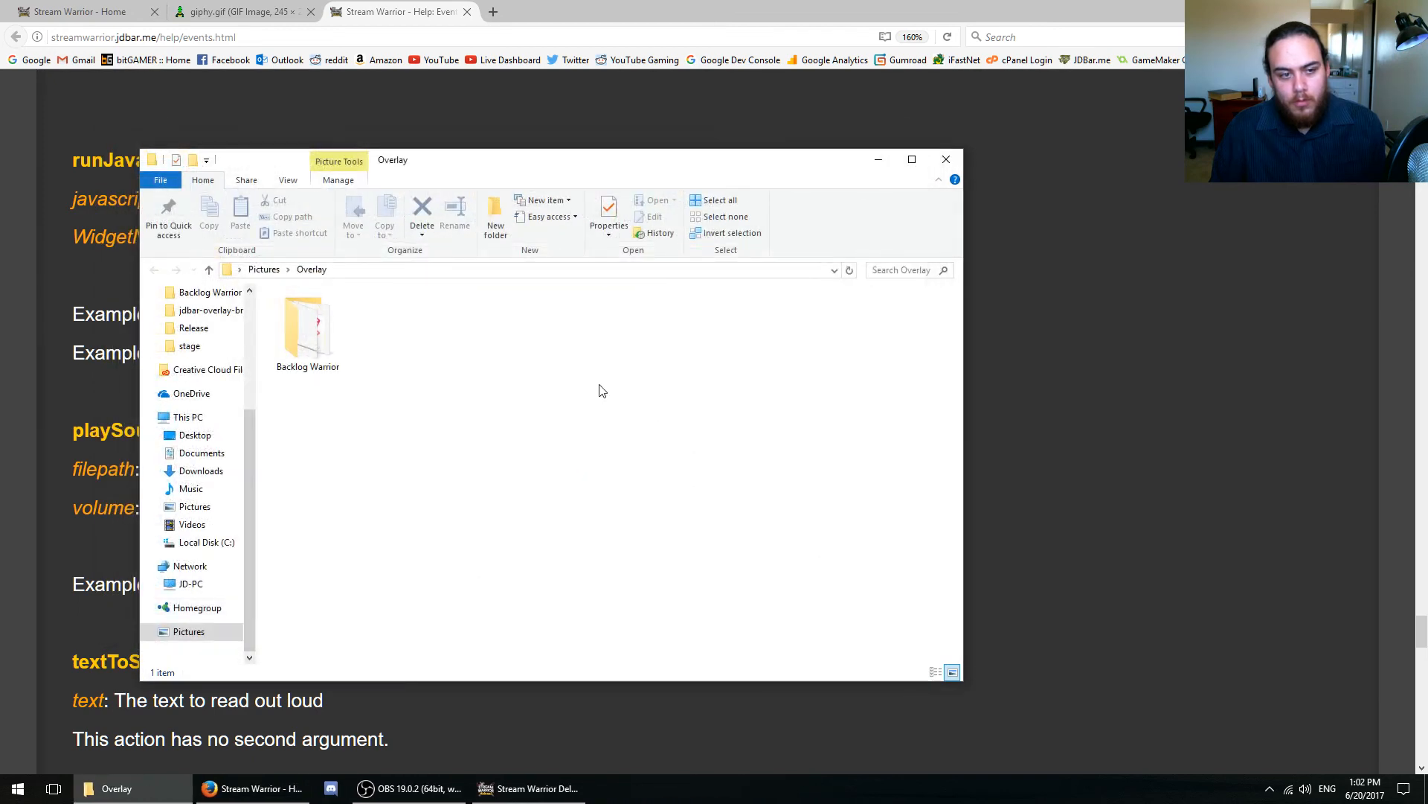
pyautogui.doubleClick(308, 331)
pyautogui.click(514, 349)
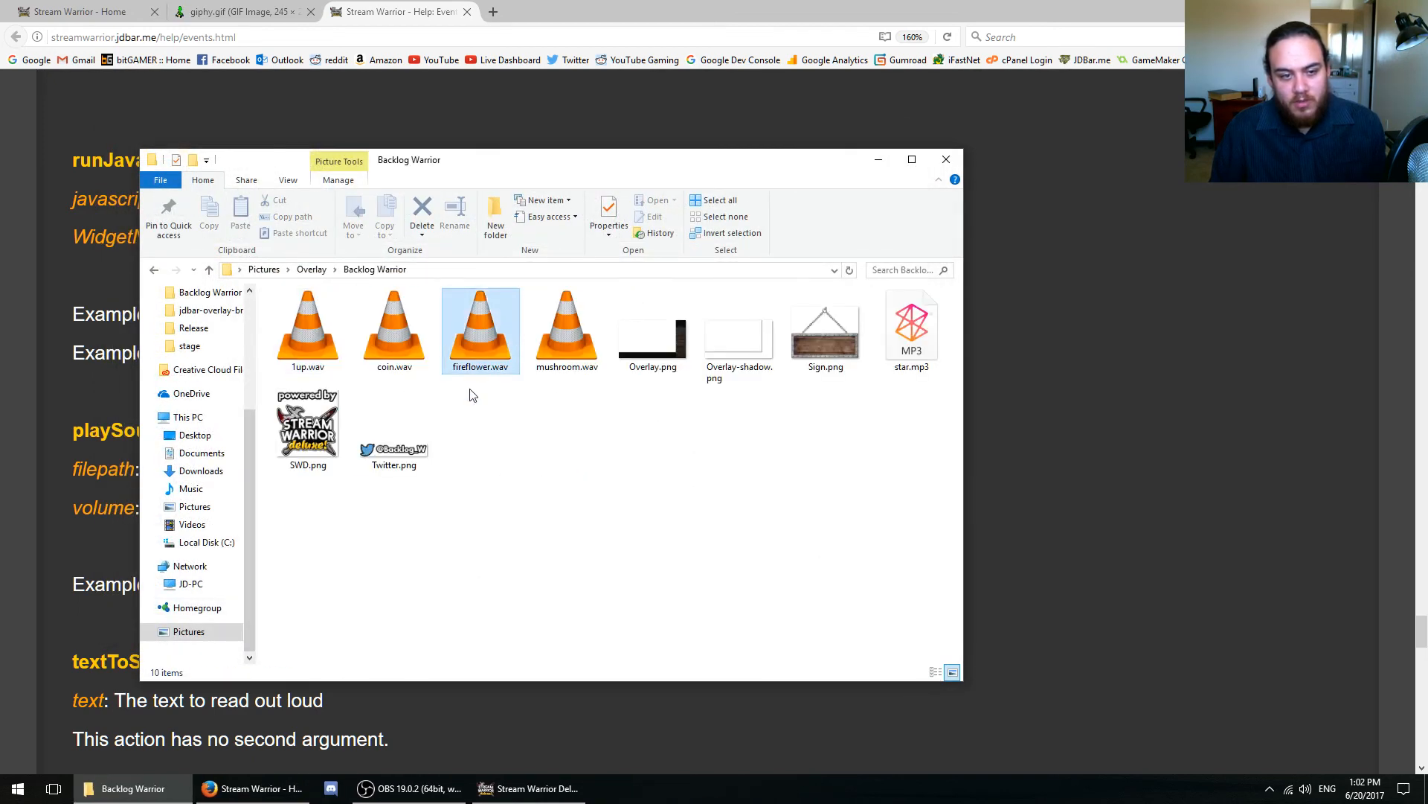
# - Copy the full path of the 1up.wav sound file in the Backlog Warrior folder
pyautogui.click(541, 450)
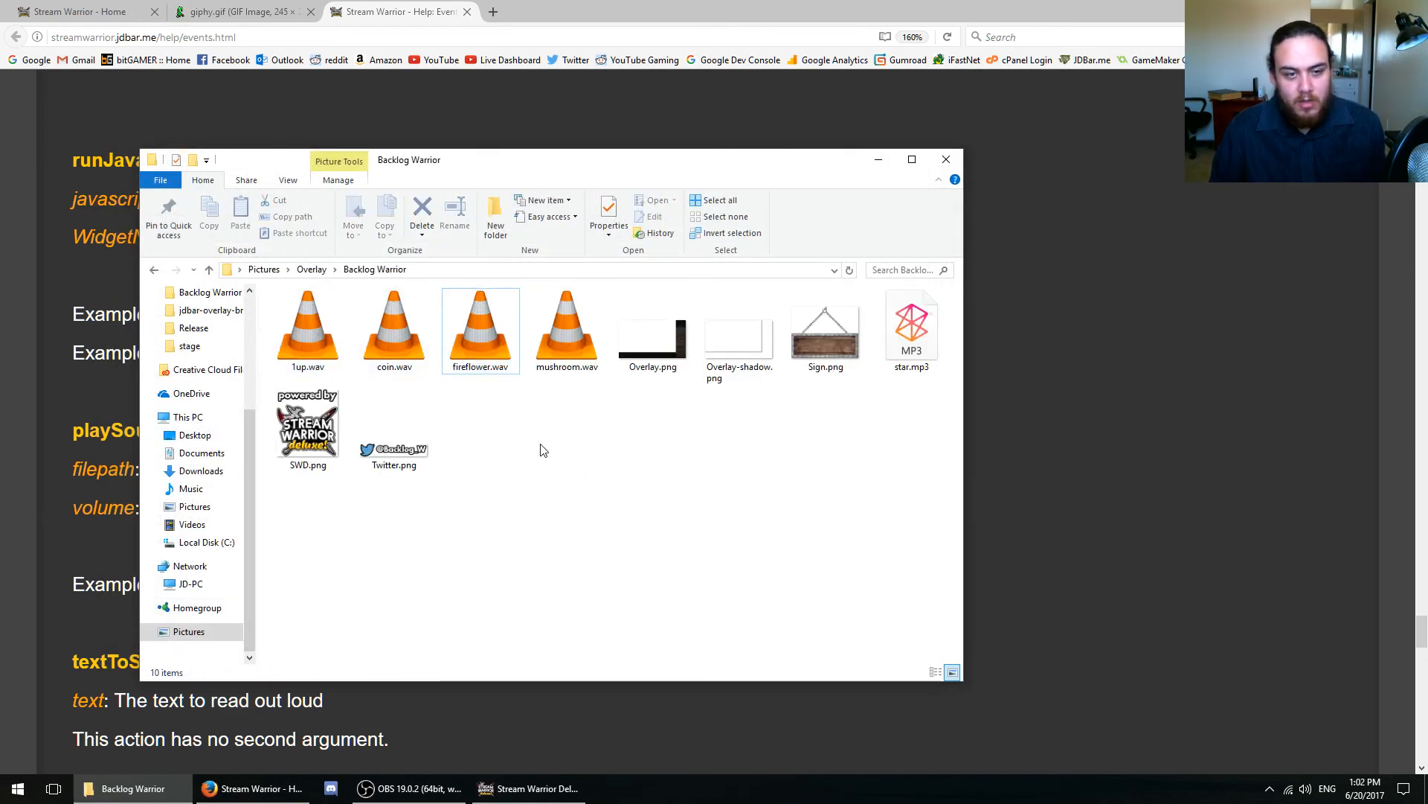
pyautogui.click(344, 366)
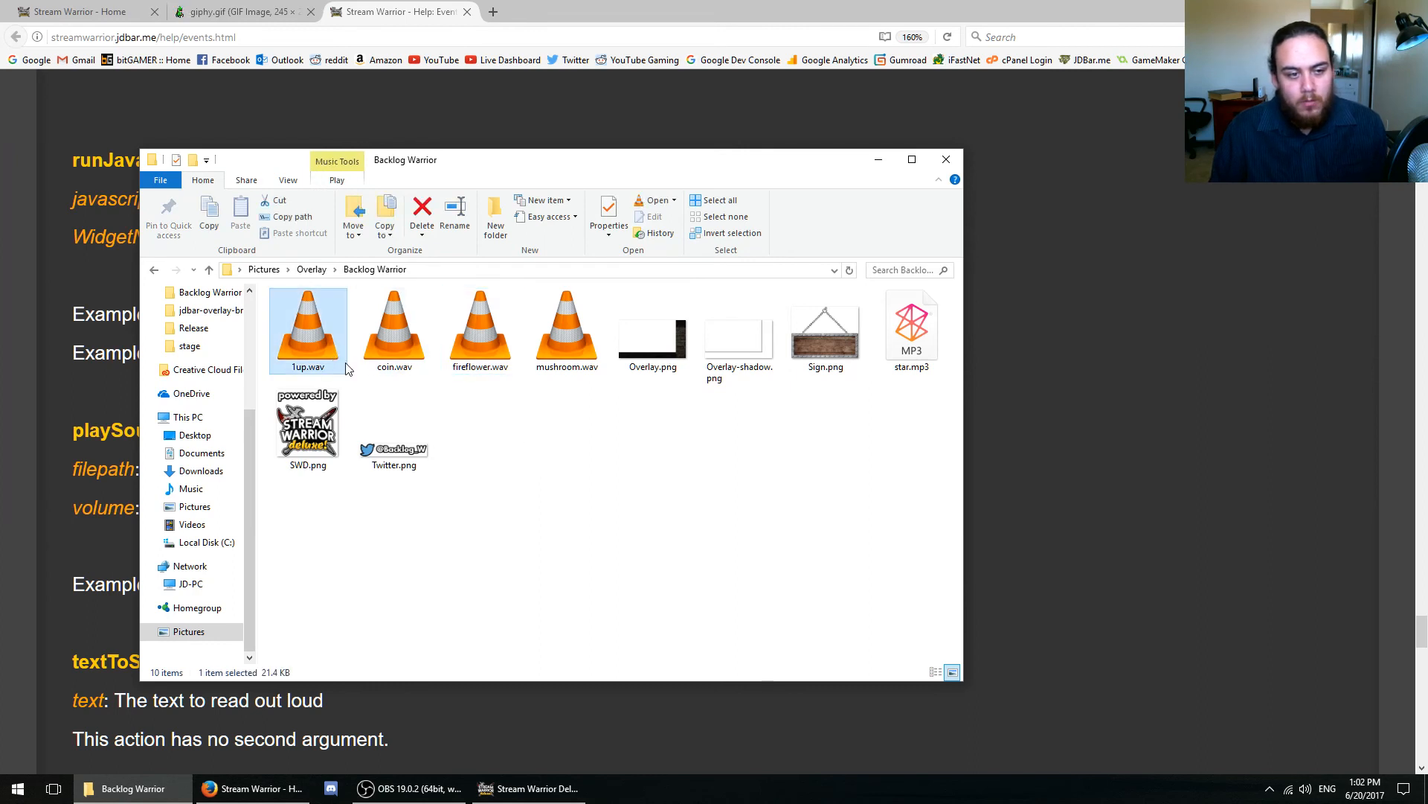
pyautogui.click(296, 218)
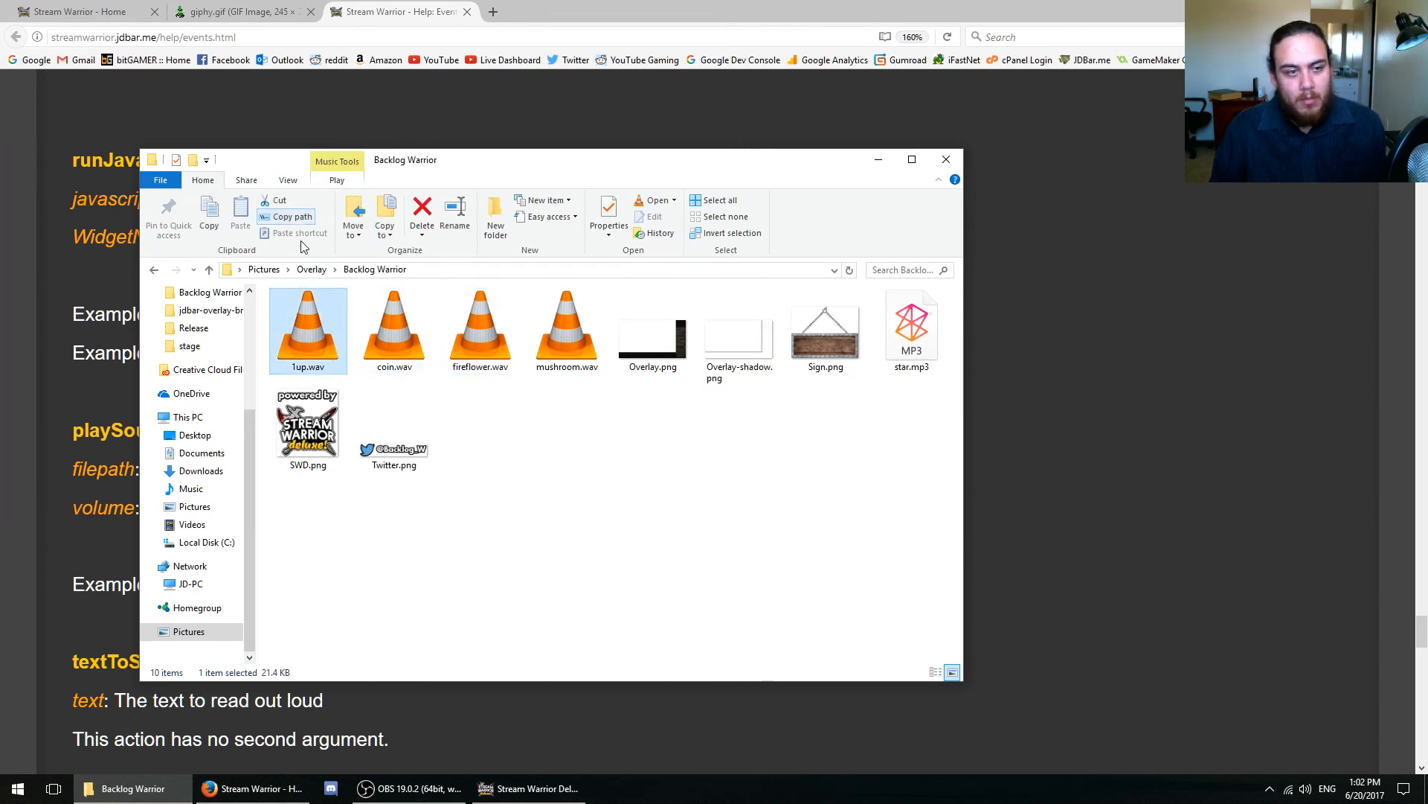
# - In Stream Warrior Deluxe, fill the playSound action's filepath with the copied 1up.wav path, without the enclosing quotation marks
pyautogui.click(528, 788)
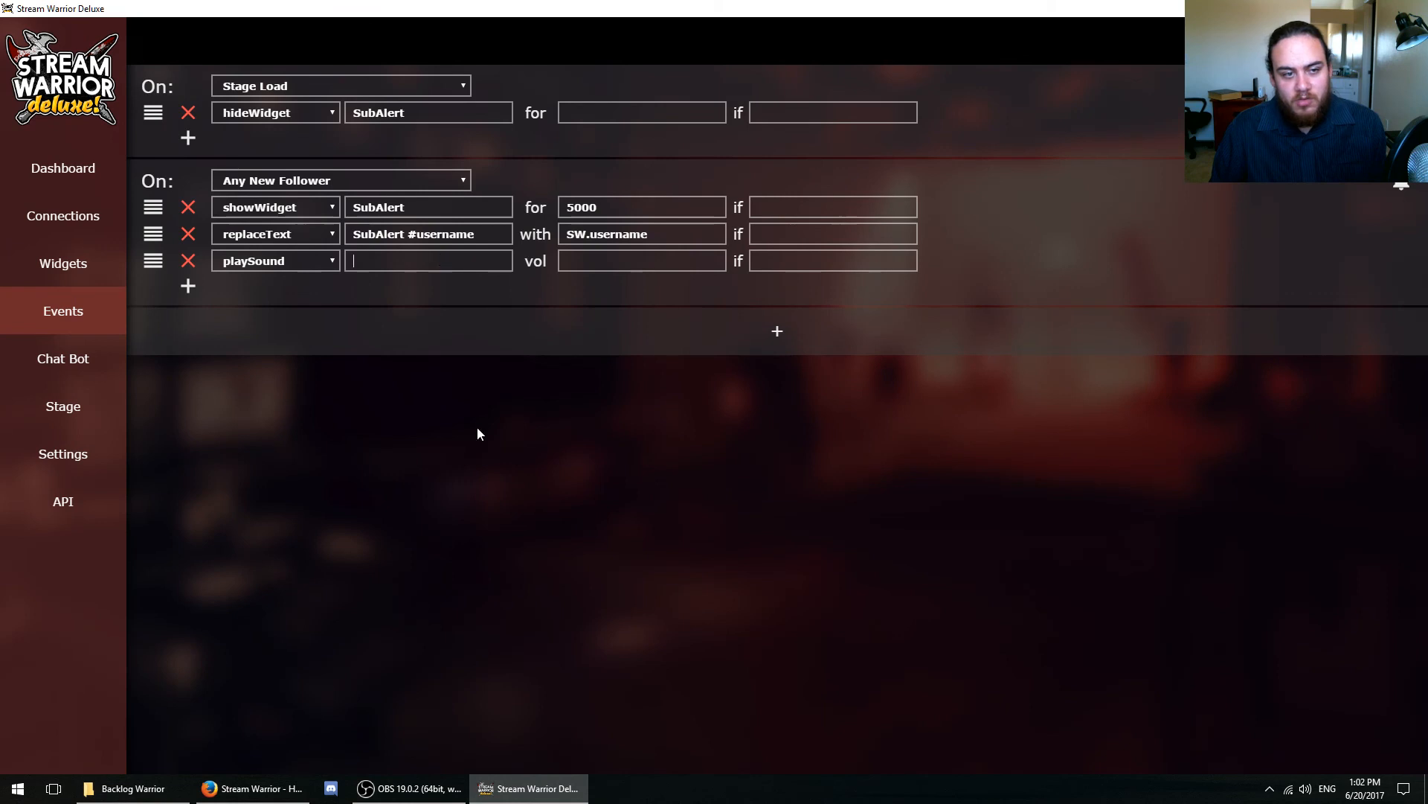
pyautogui.write('Backlog Warrior\\1up.wav')
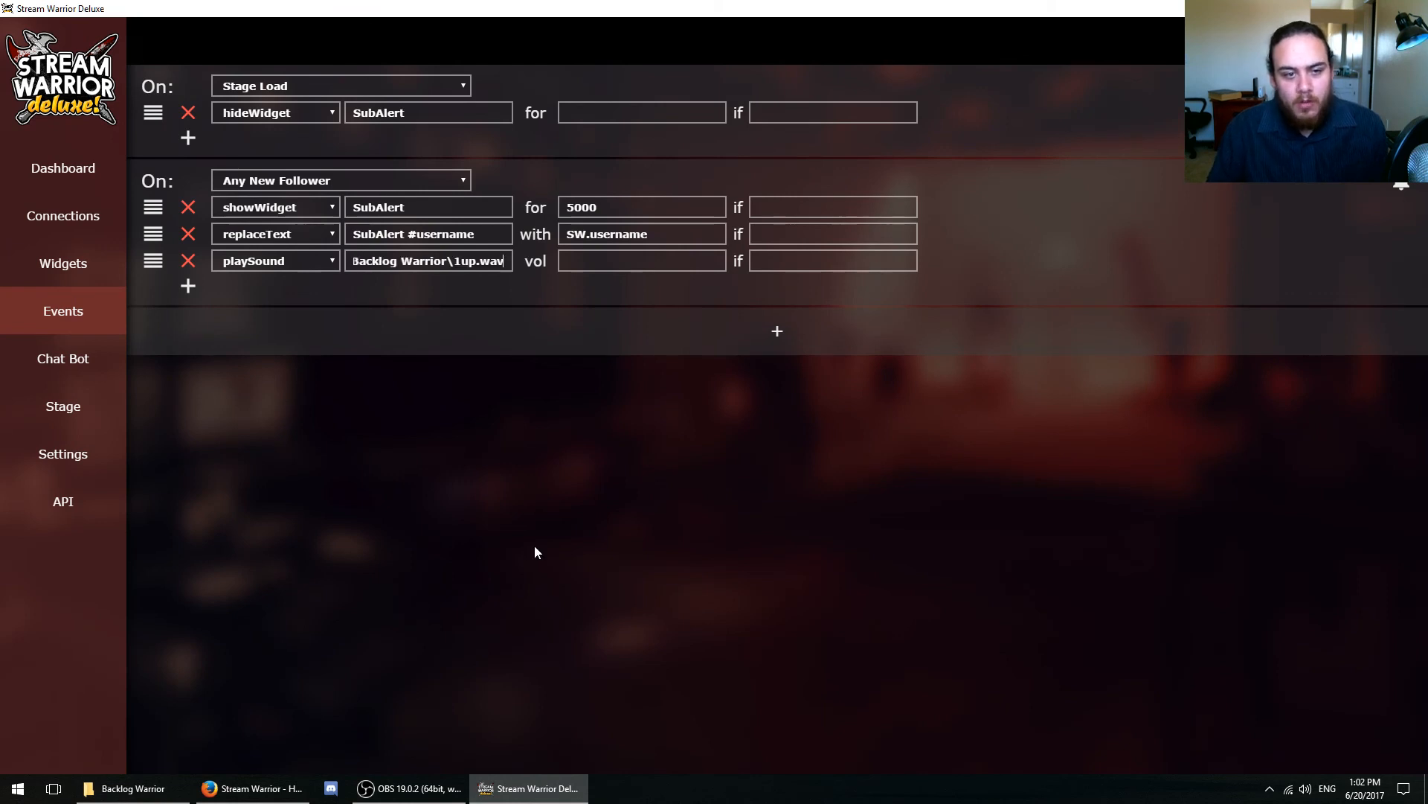
pyautogui.press('Home')
pyautogui.press('BackSpace')
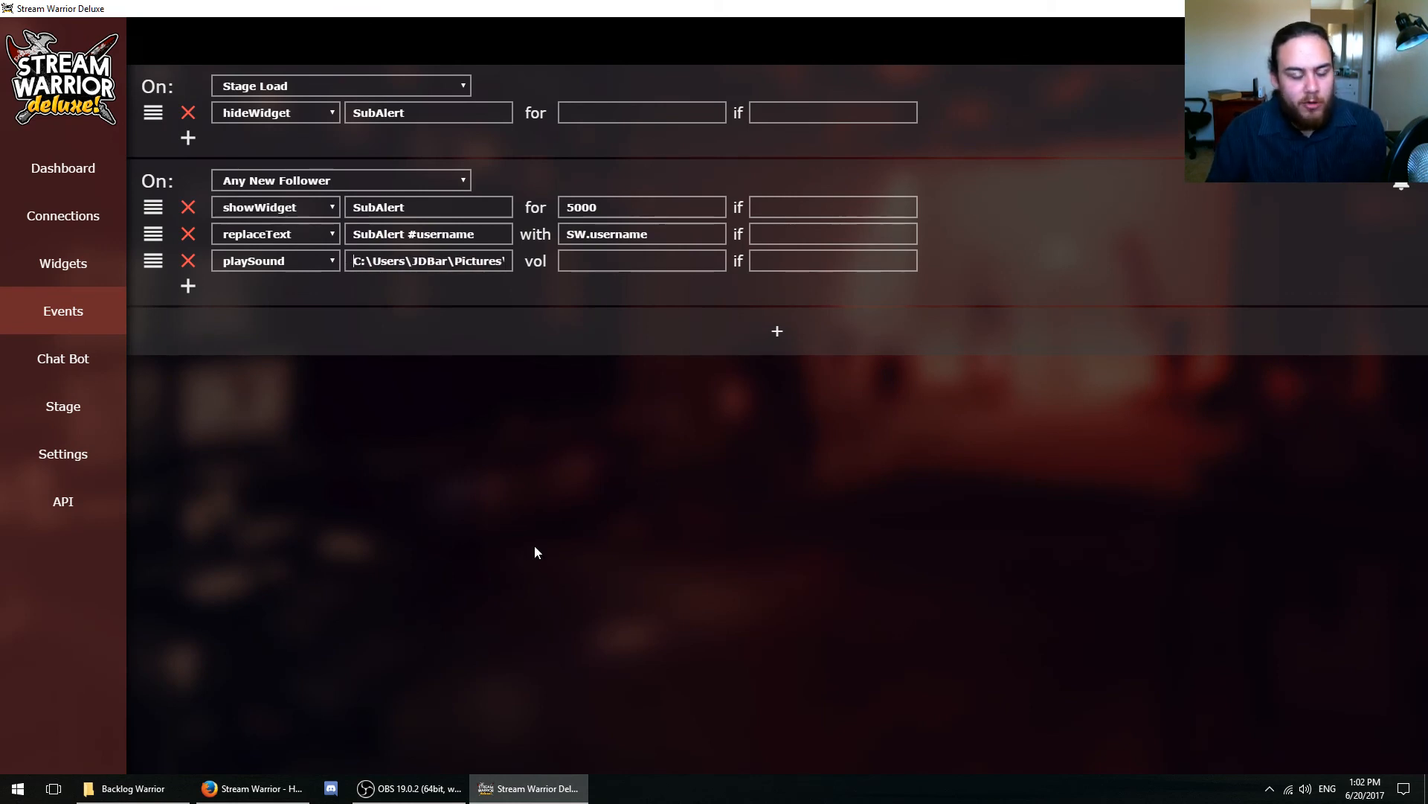
# - Set the playSound action's volume to 1 and save the events
pyautogui.press('Tab')
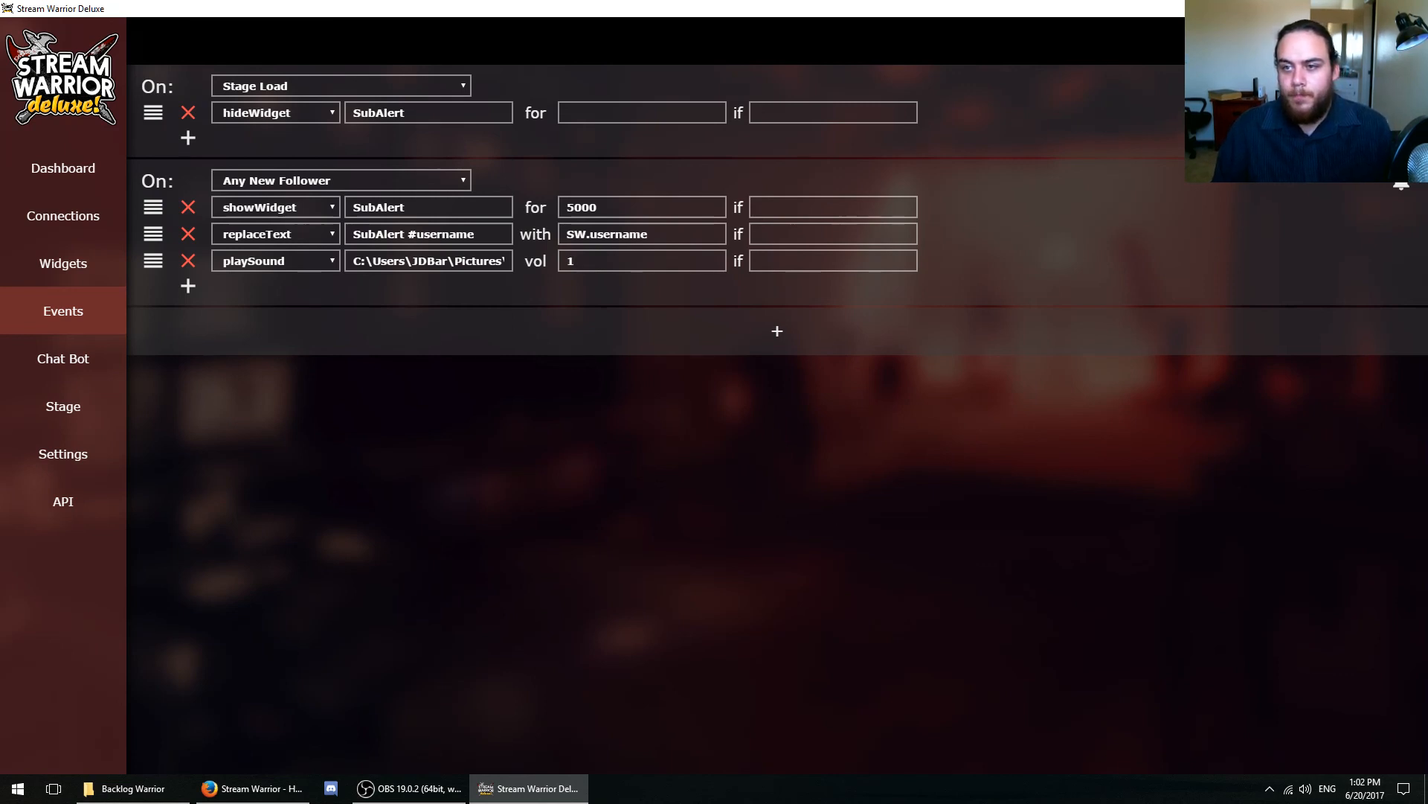
pyautogui.hotkey('ctrl', 's')
pyautogui.click(796, 392)
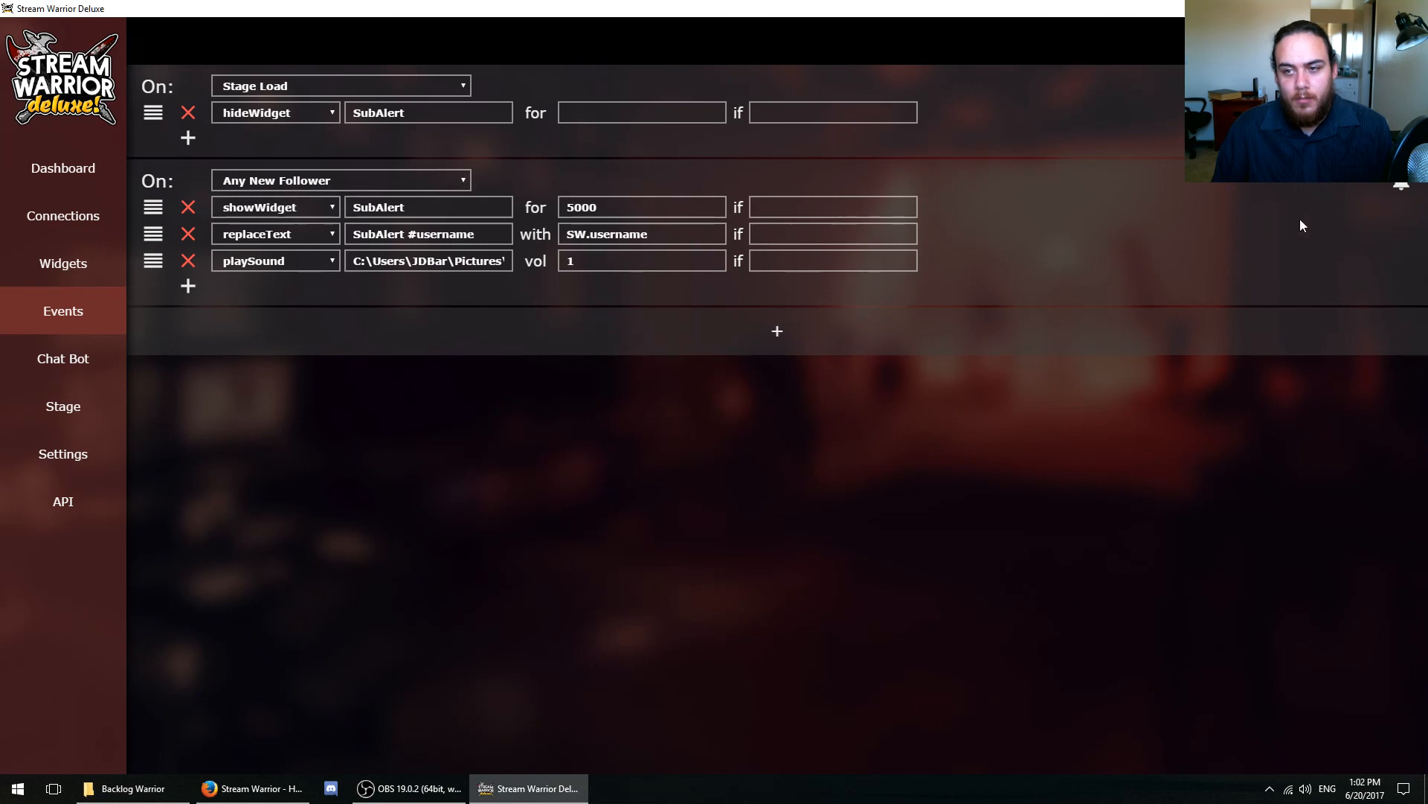
# - Switch to OBS to check its preview, and return to the Stream Warrior Deluxe events
pyautogui.click(409, 788)
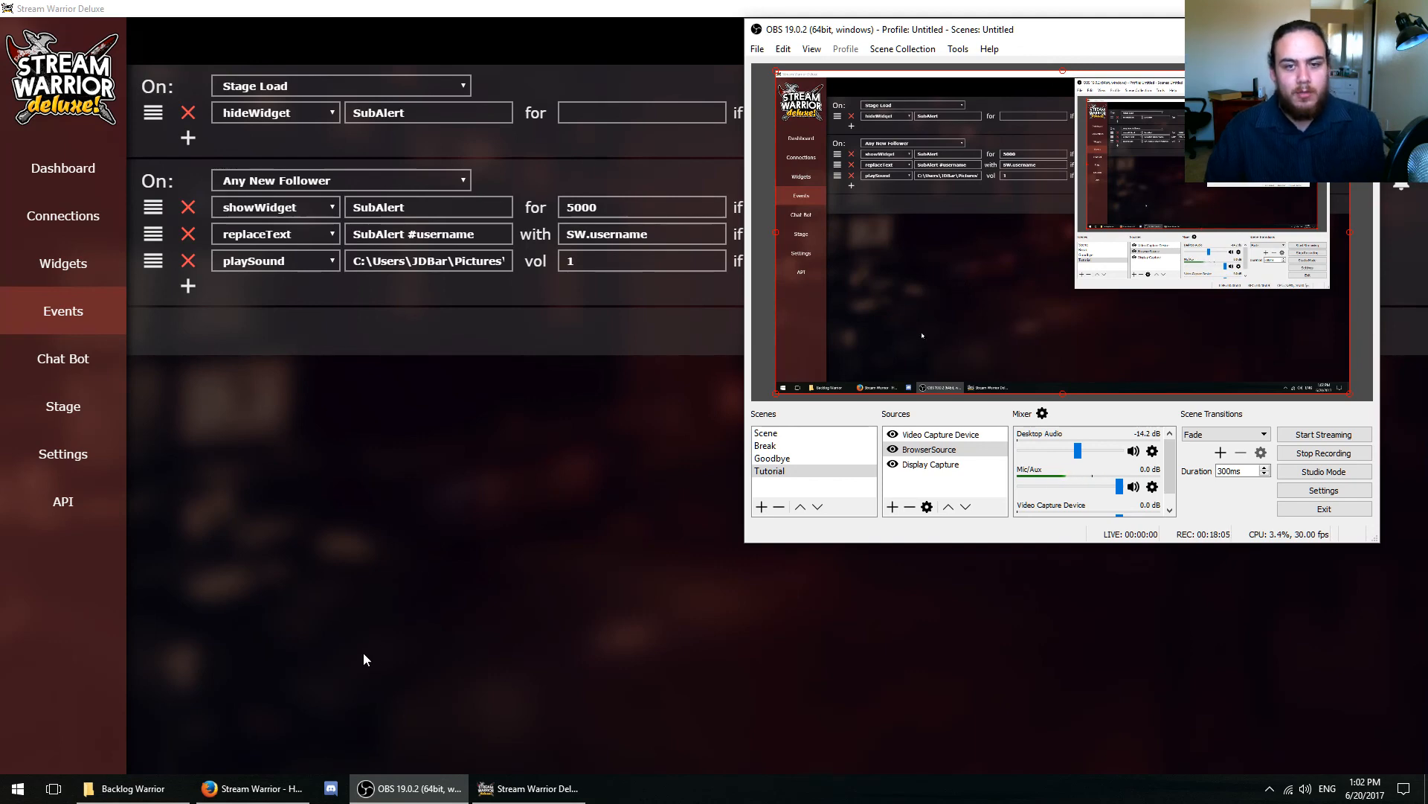
pyautogui.click(491, 482)
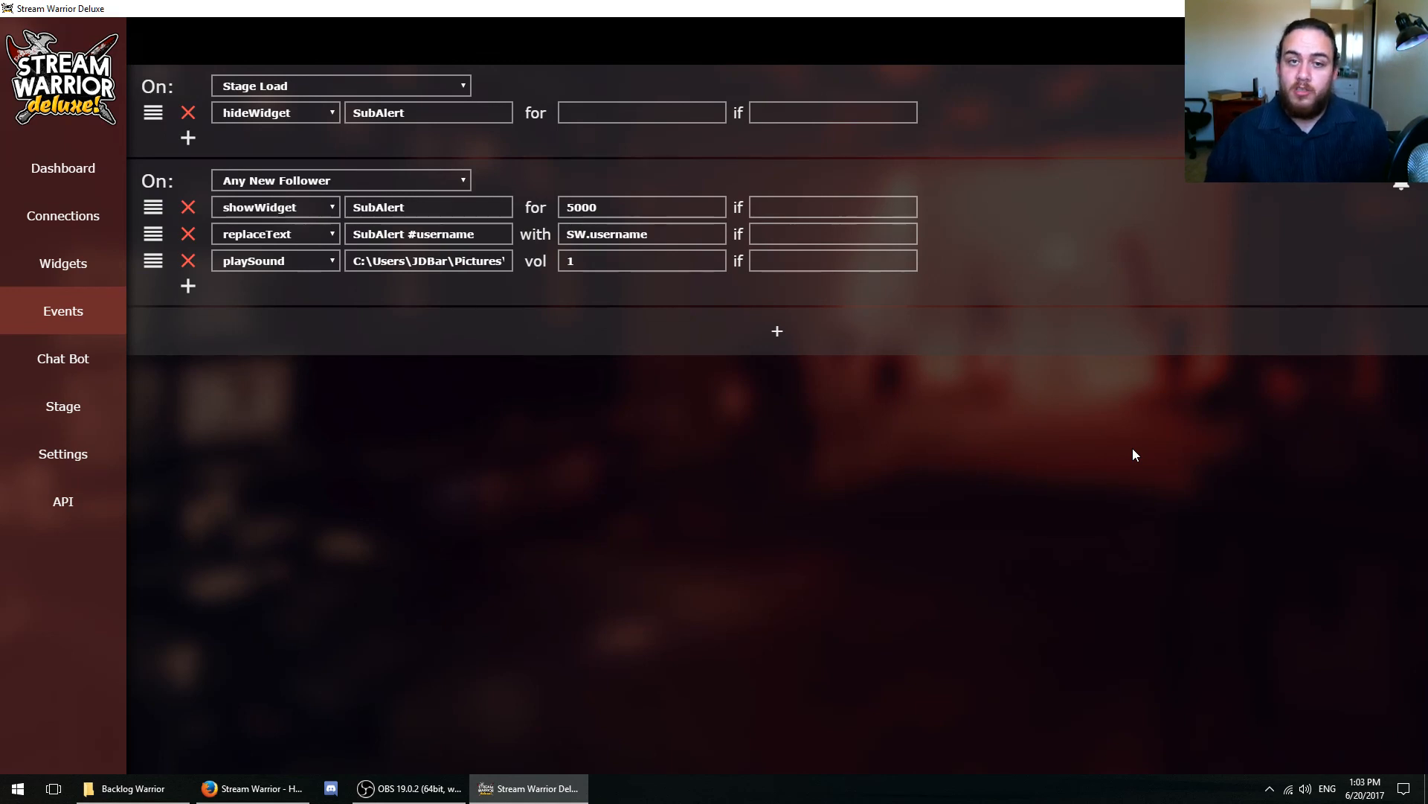
# - Look over the Chat Bot page's enable option, roles and commands, and close the page
pyautogui.click(64, 357)
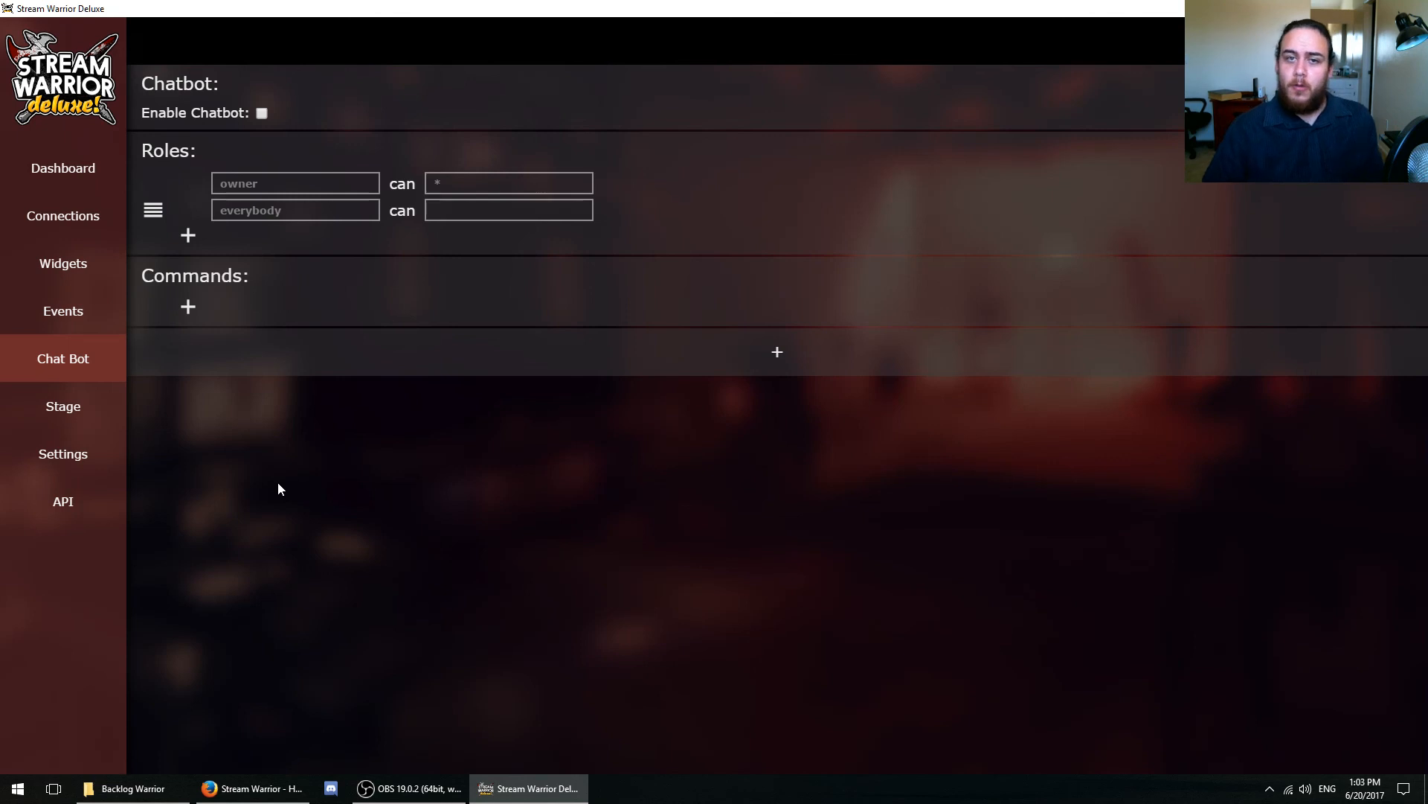
pyautogui.click(67, 357)
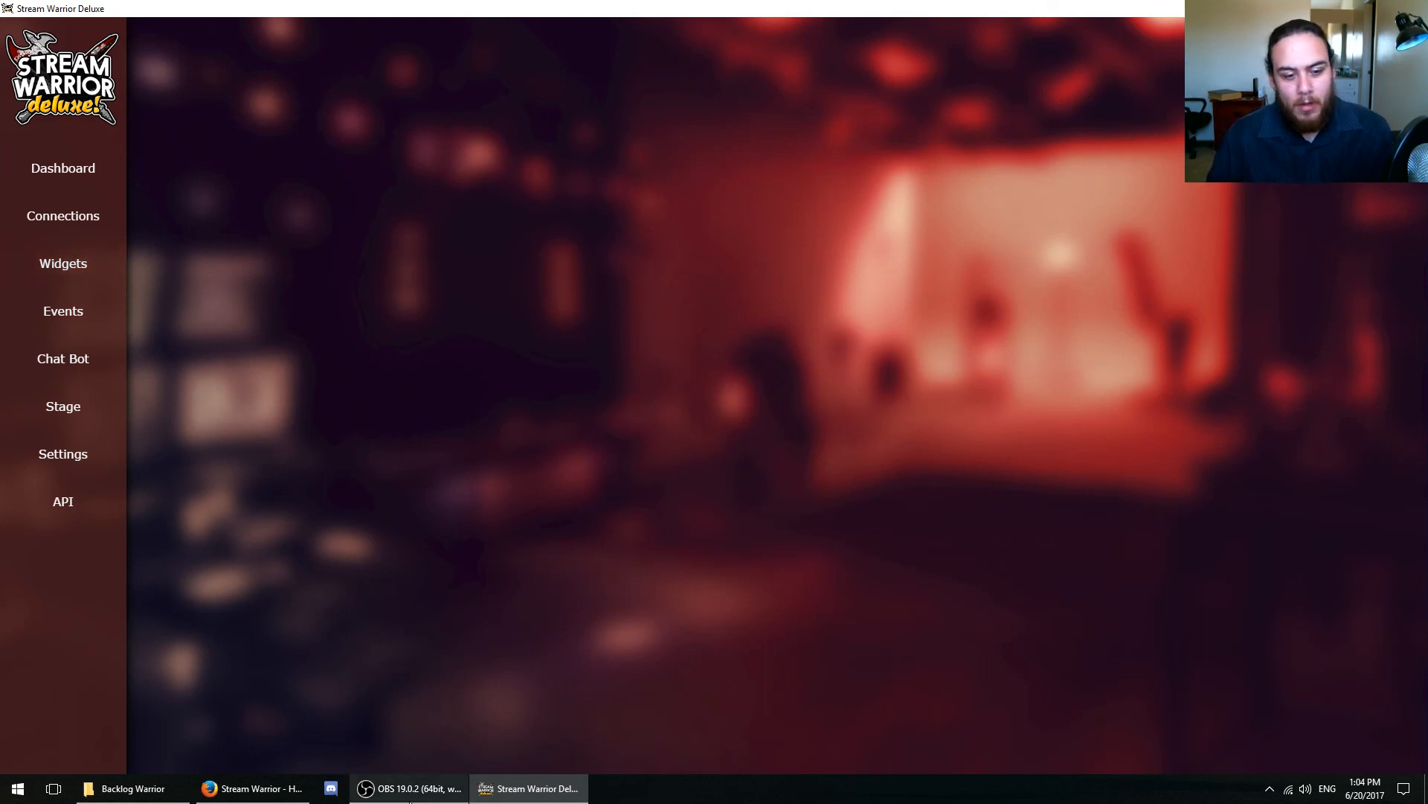
pyautogui.moveTo(420, 786)
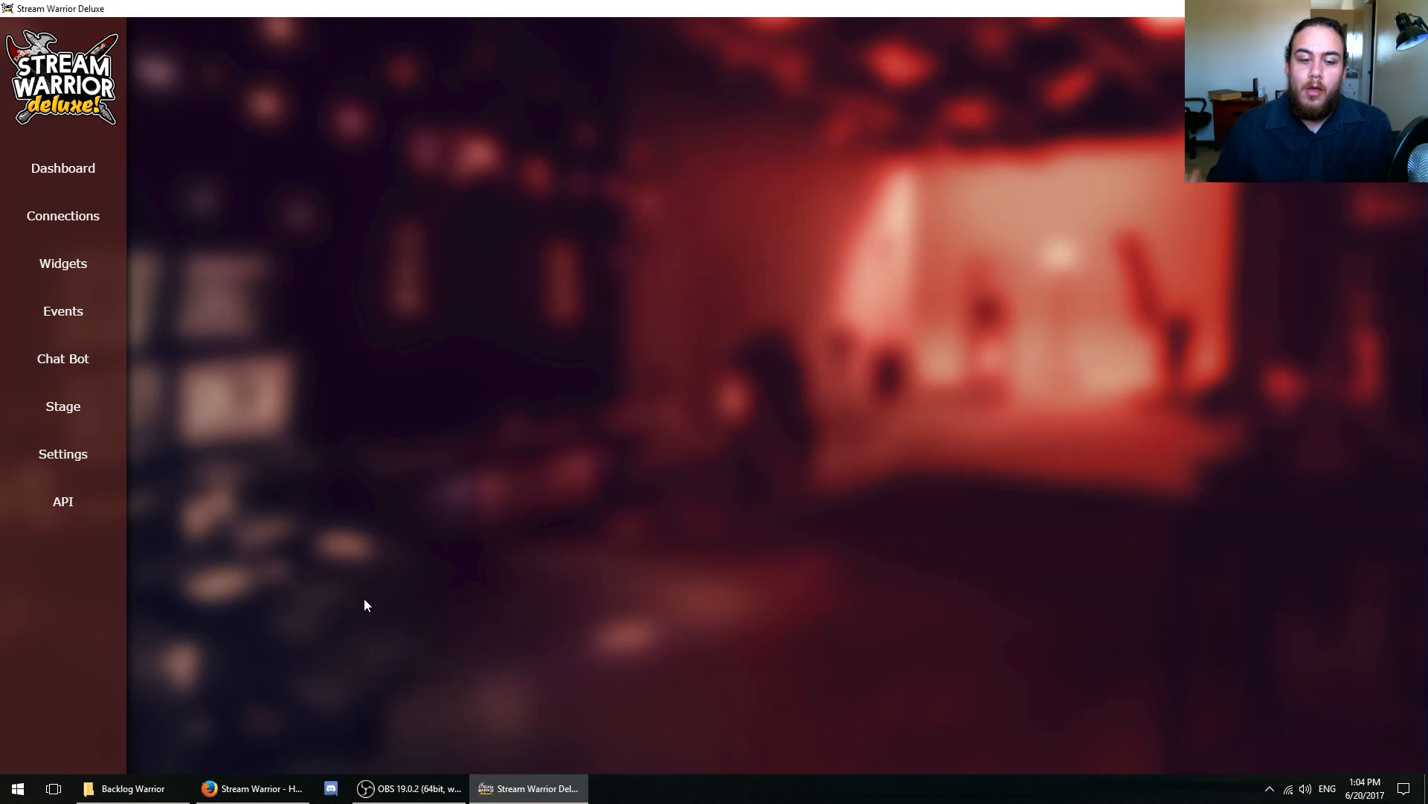
pyautogui.click(395, 789)
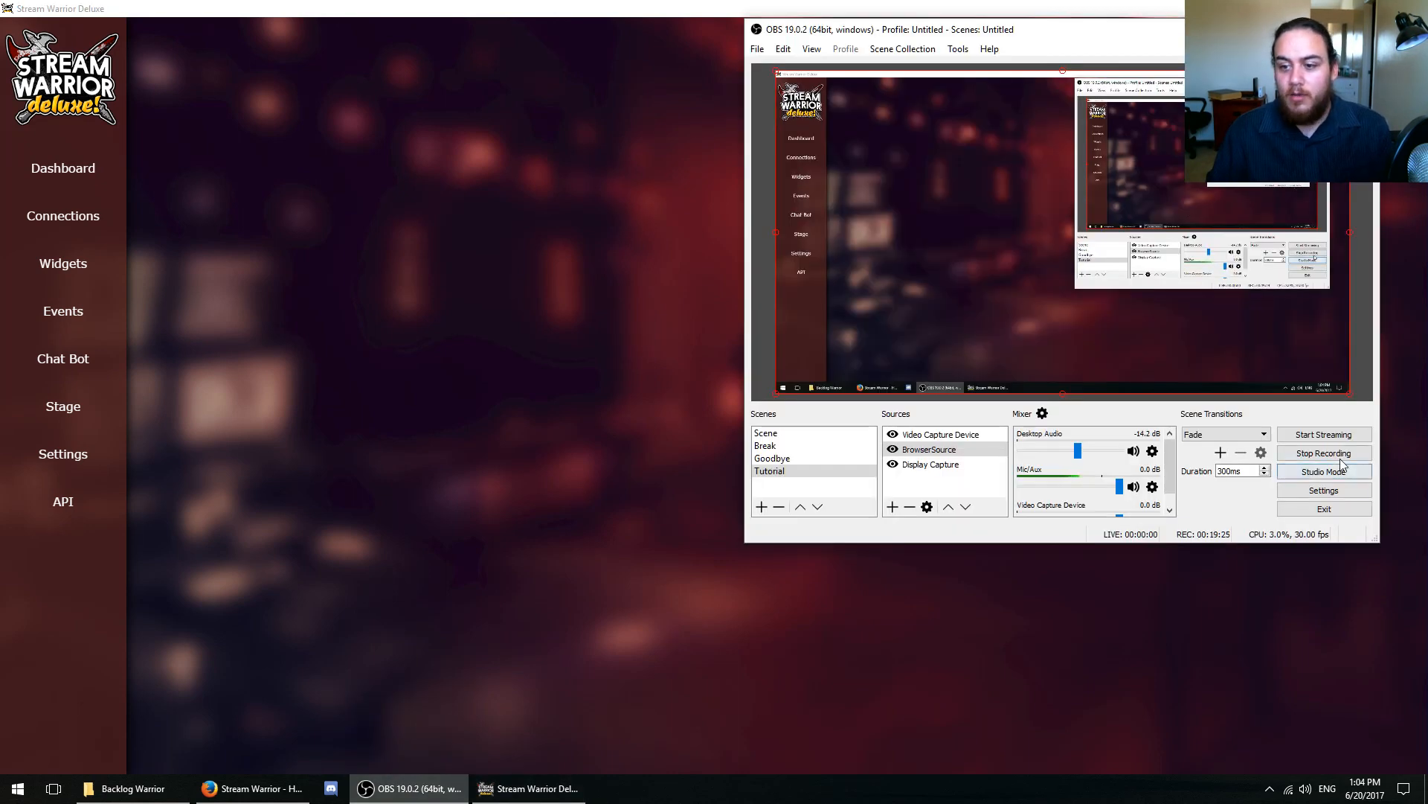